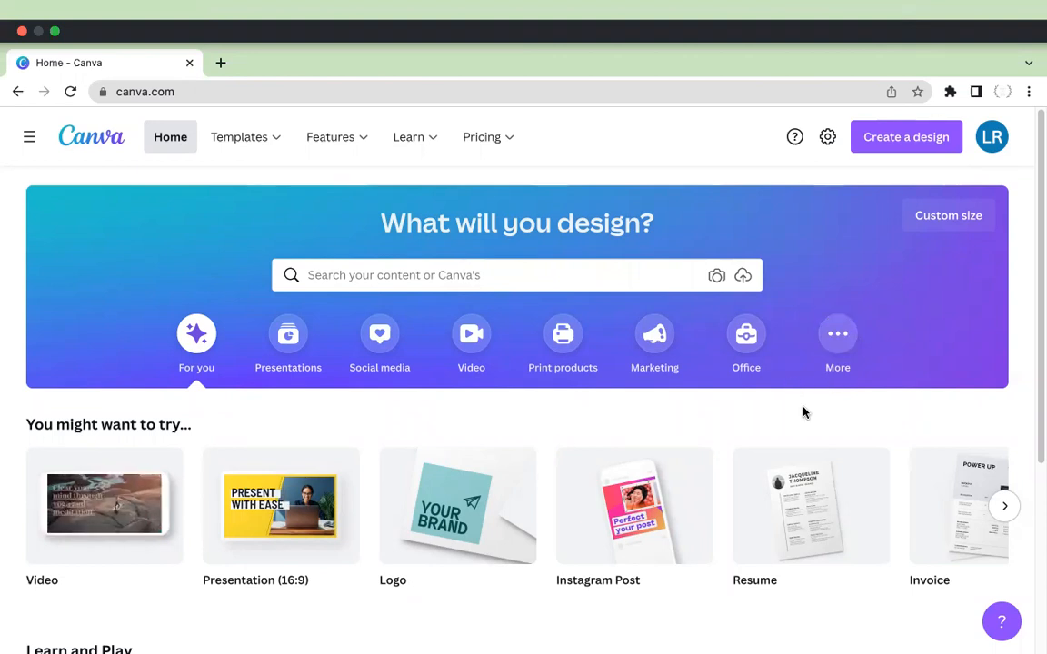
# Look over the home page's suggested design types, Learn and Play section and recent designs.
pyautogui.scroll(-2, 800, 417)
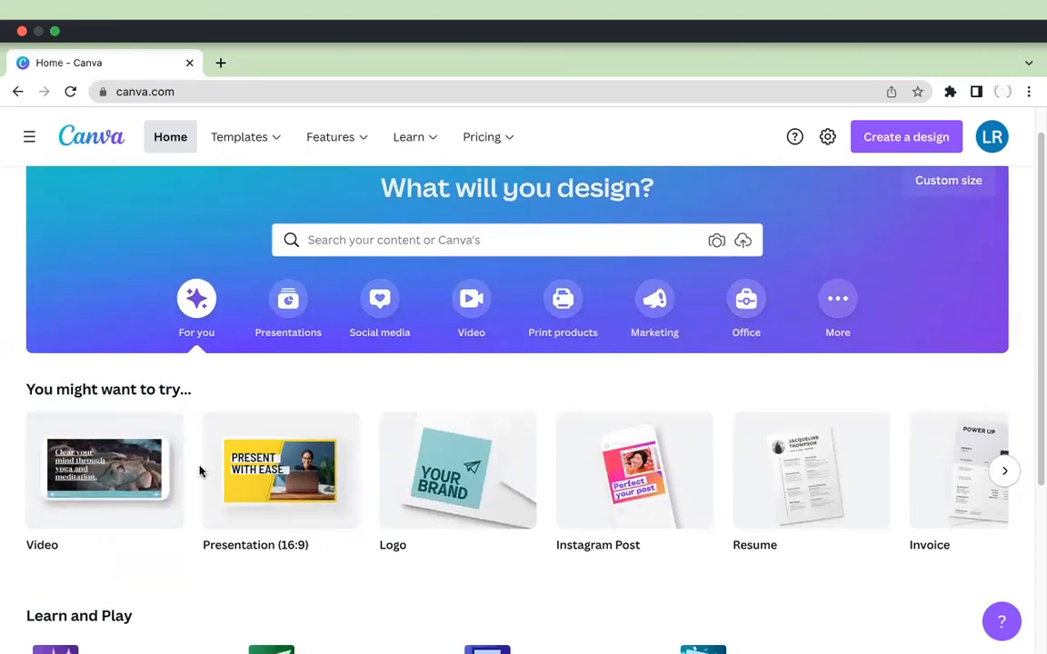
pyautogui.moveTo(205, 471)
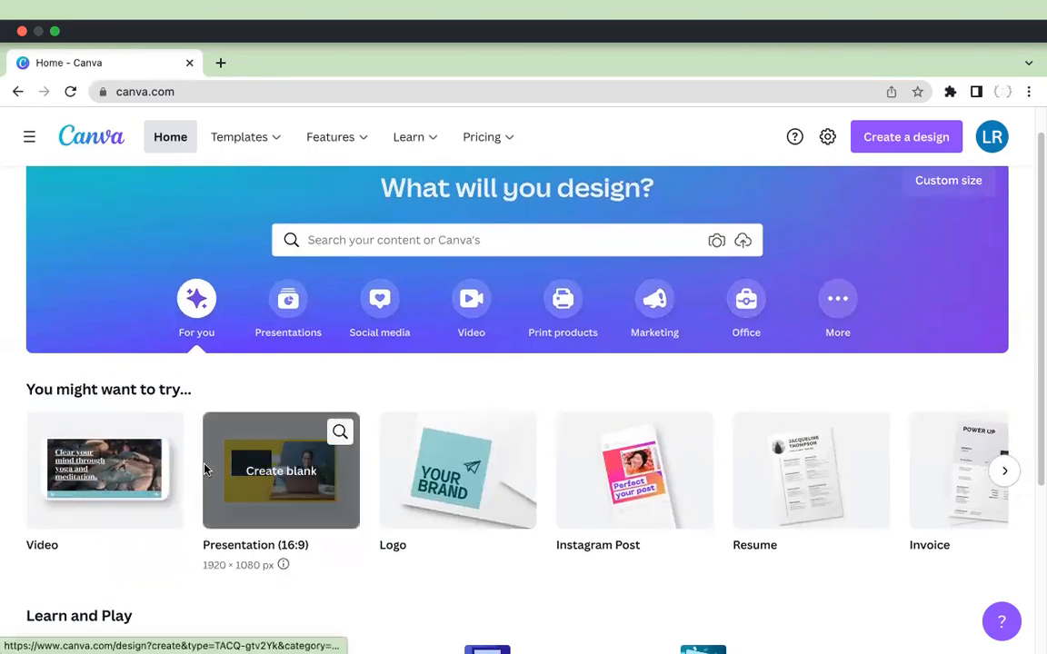
pyautogui.moveTo(174, 438)
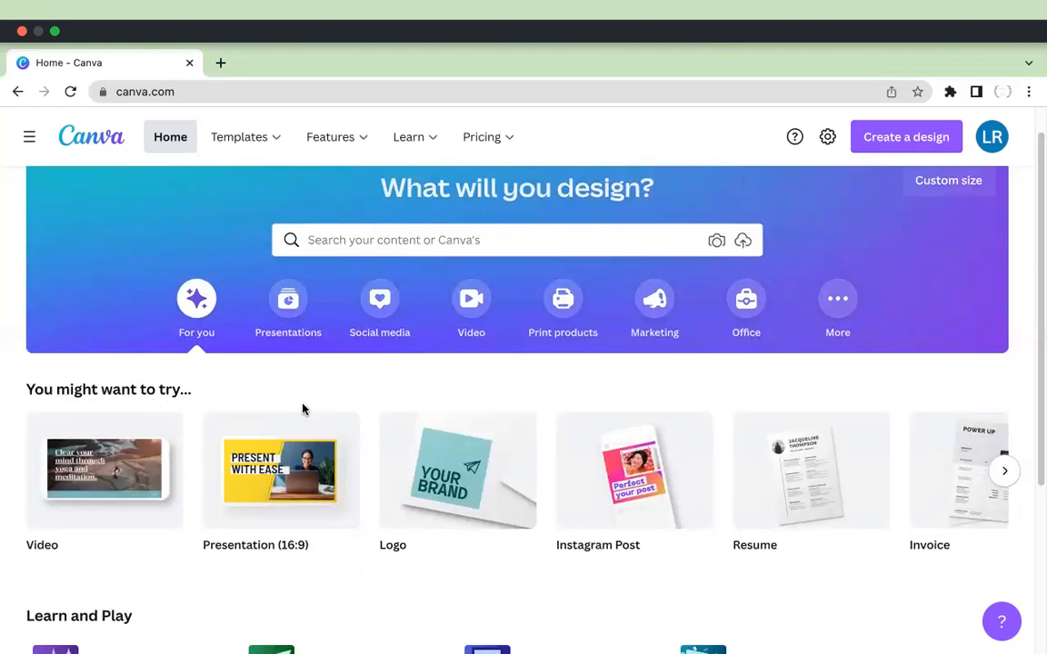
pyautogui.scroll(-2, 302, 409)
pyautogui.scroll(-4, 303, 410)
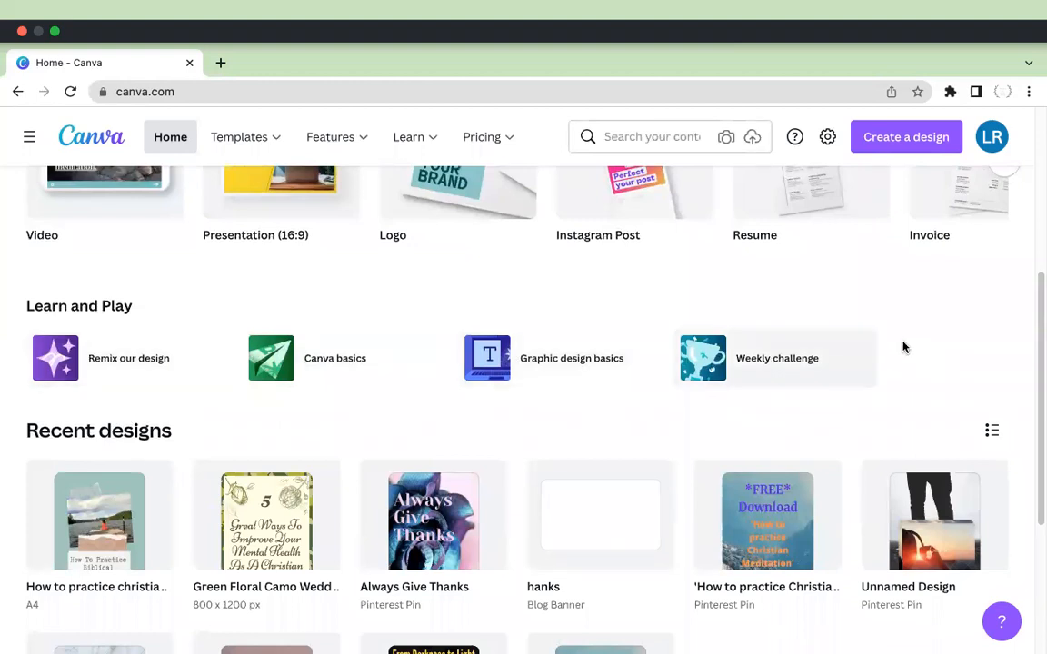
pyautogui.scroll(-3, 287, 438)
pyautogui.scroll(10, 286, 436)
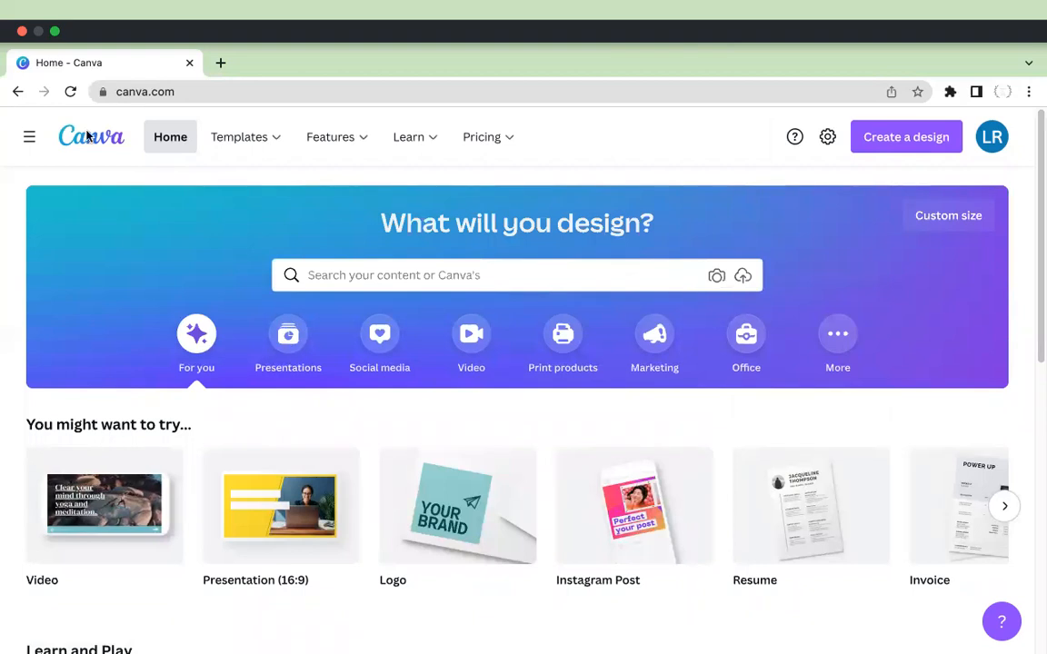
# Show the home page's side navigation and review its project, team and tool entries, including Brand Kit and Content Planner.
pyautogui.click(30, 137)
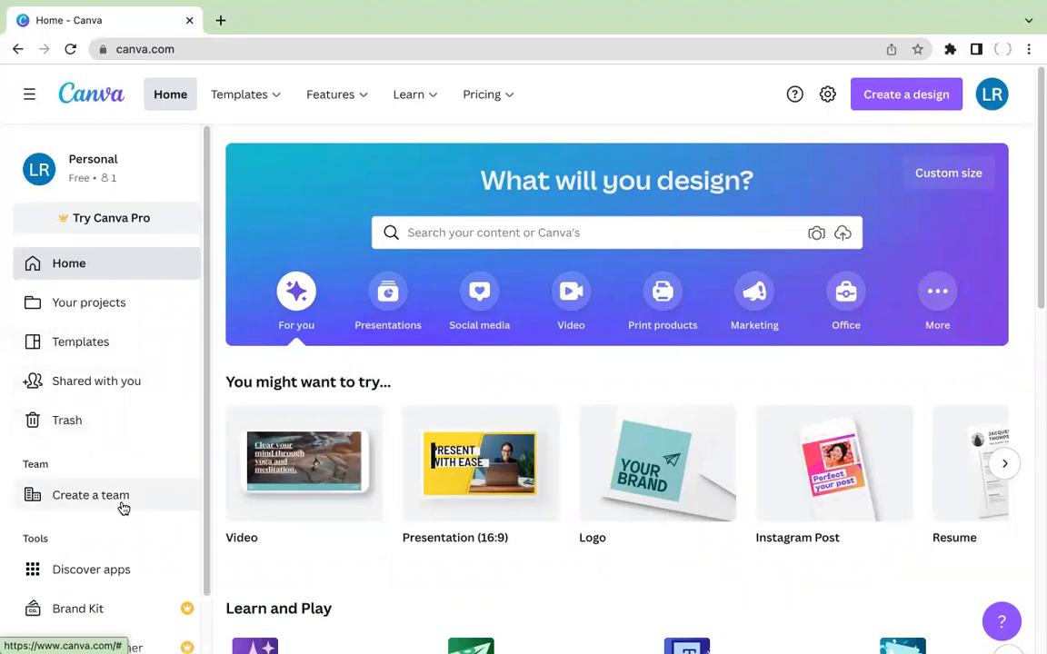
pyautogui.scroll(-1, 121, 509)
pyautogui.scroll(-1, 123, 507)
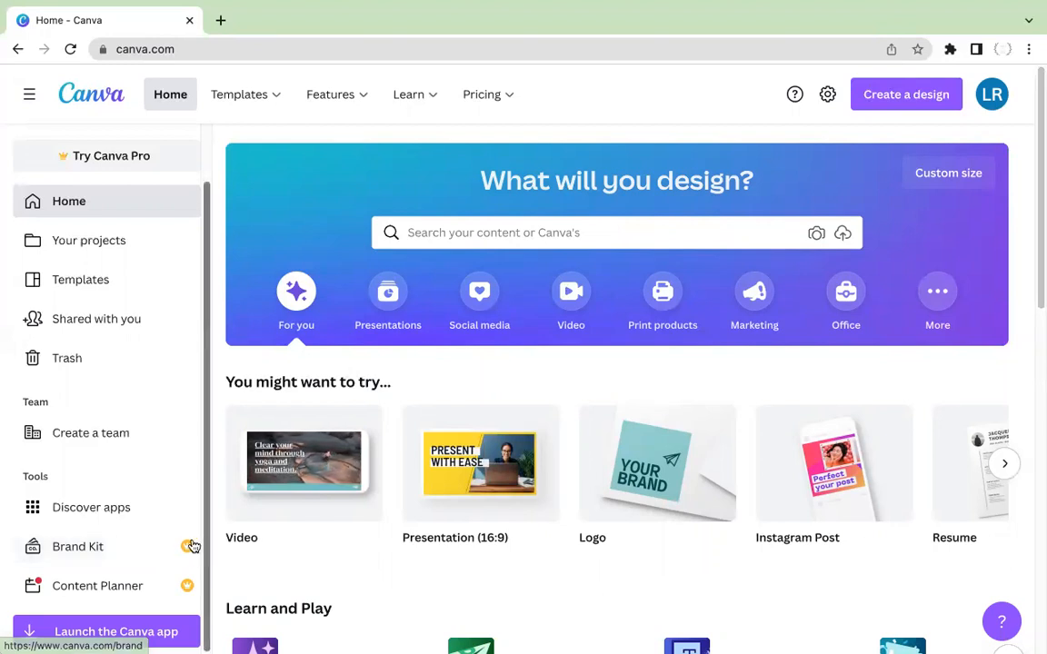
pyautogui.scroll(2, 157, 525)
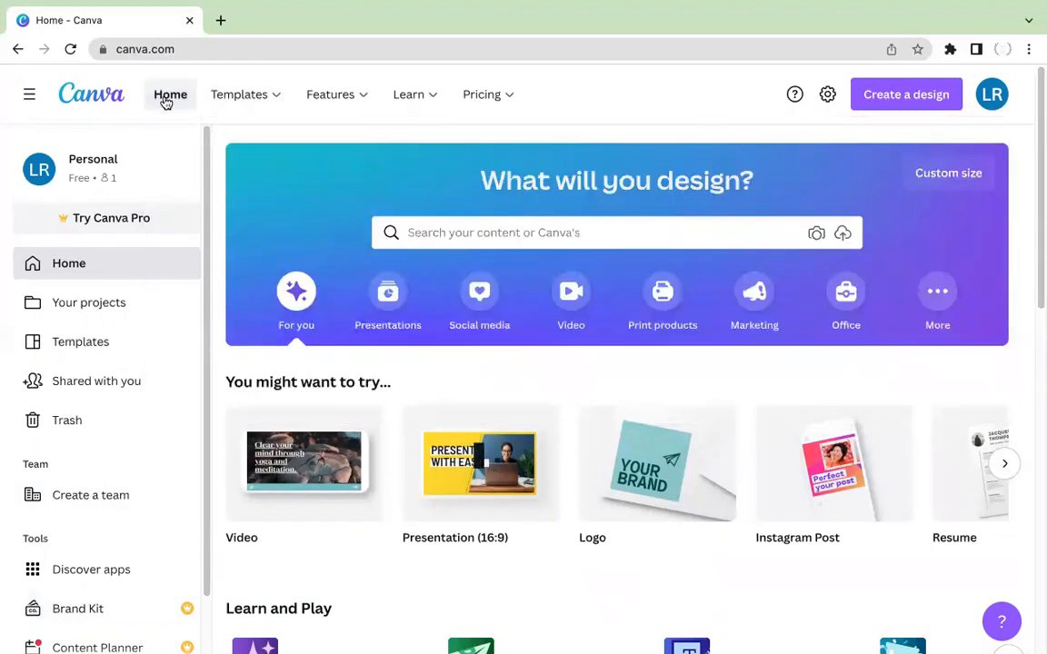
# Review the available template categories, features, learning resources and subscription plans, opening the Learn page along the way.
pyautogui.moveTo(281, 96)
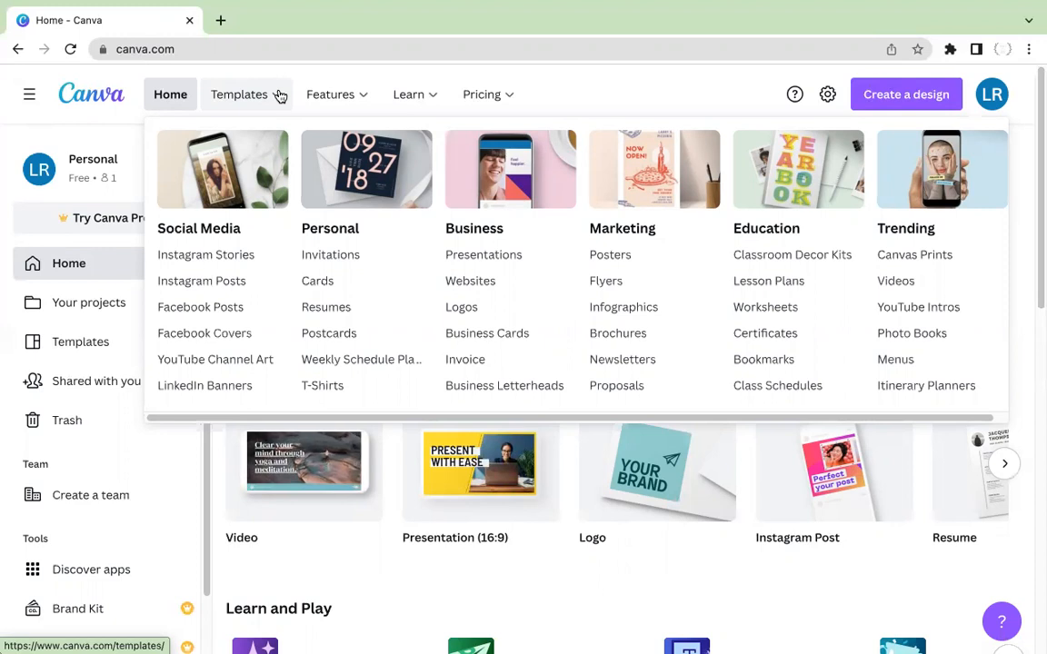
pyautogui.moveTo(353, 98)
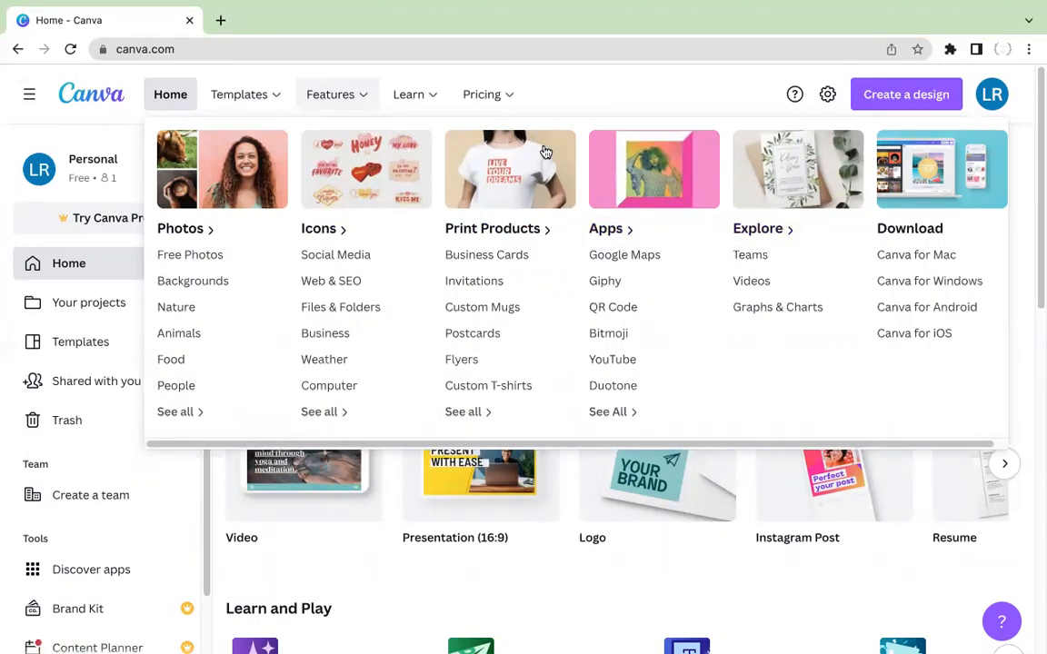
pyautogui.click(431, 96)
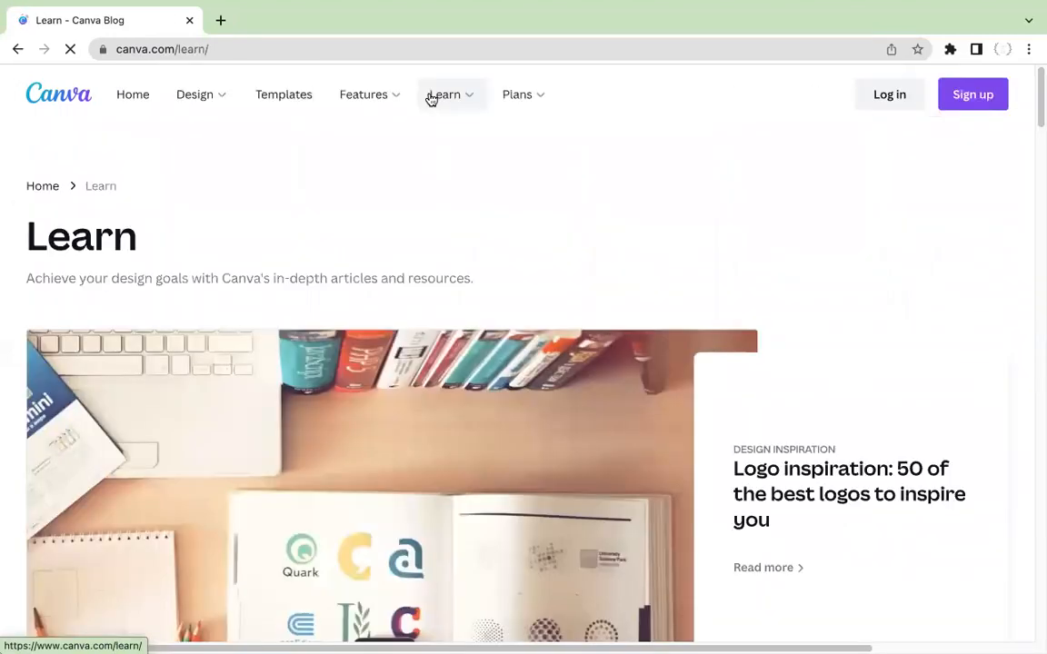
pyautogui.moveTo(465, 103)
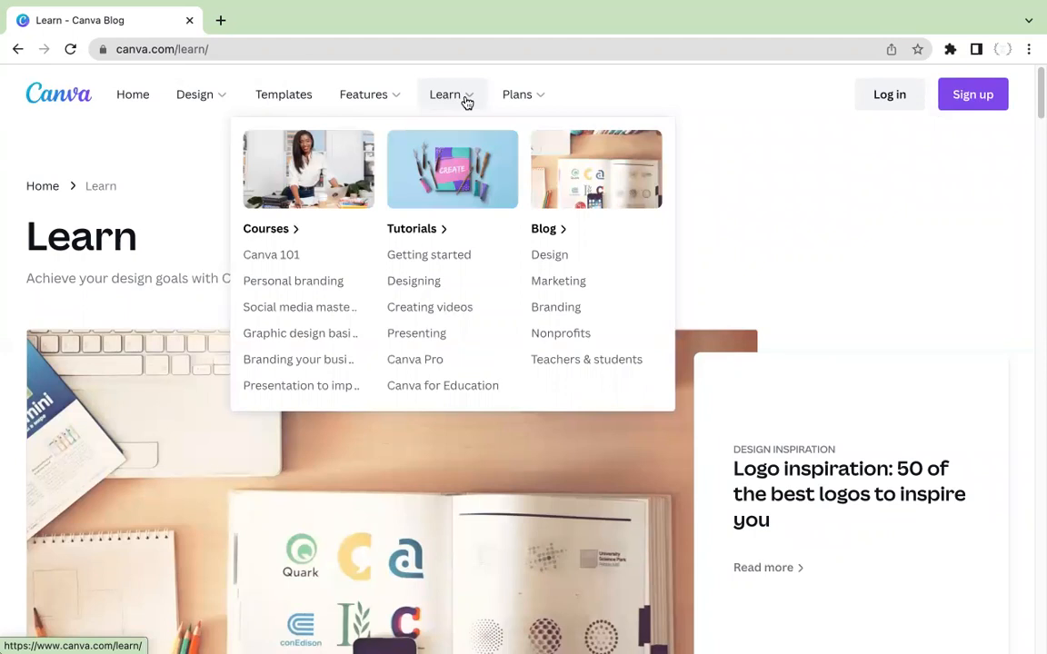
pyautogui.moveTo(548, 99)
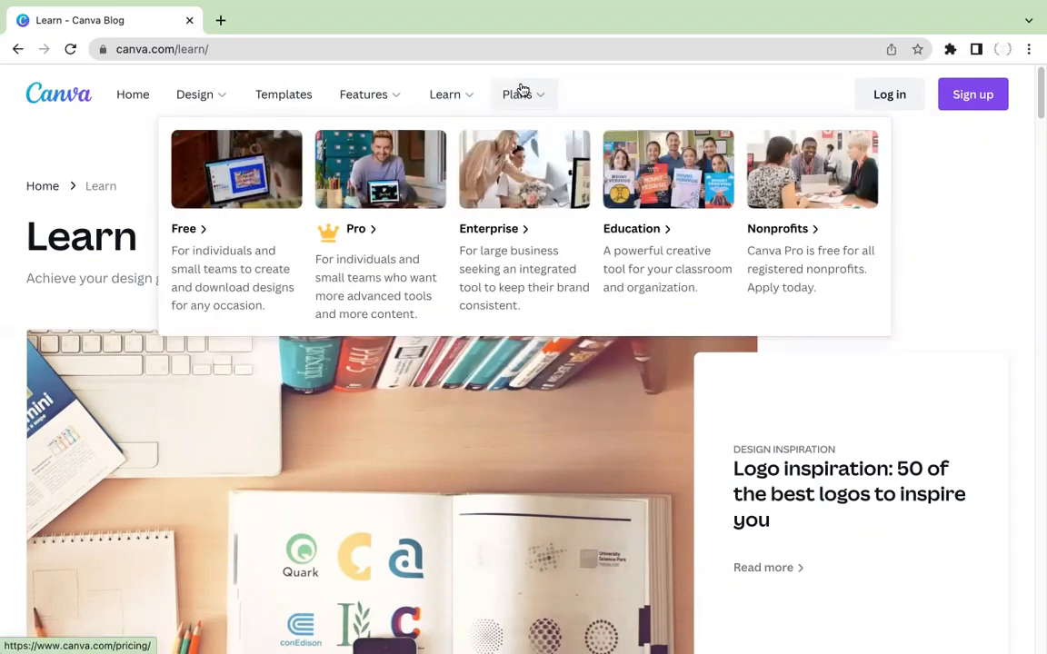
# Open the Templates page and browse its Recommended template types through Posters, Reports, Your Stories and Newsletters.
pyautogui.click(306, 97)
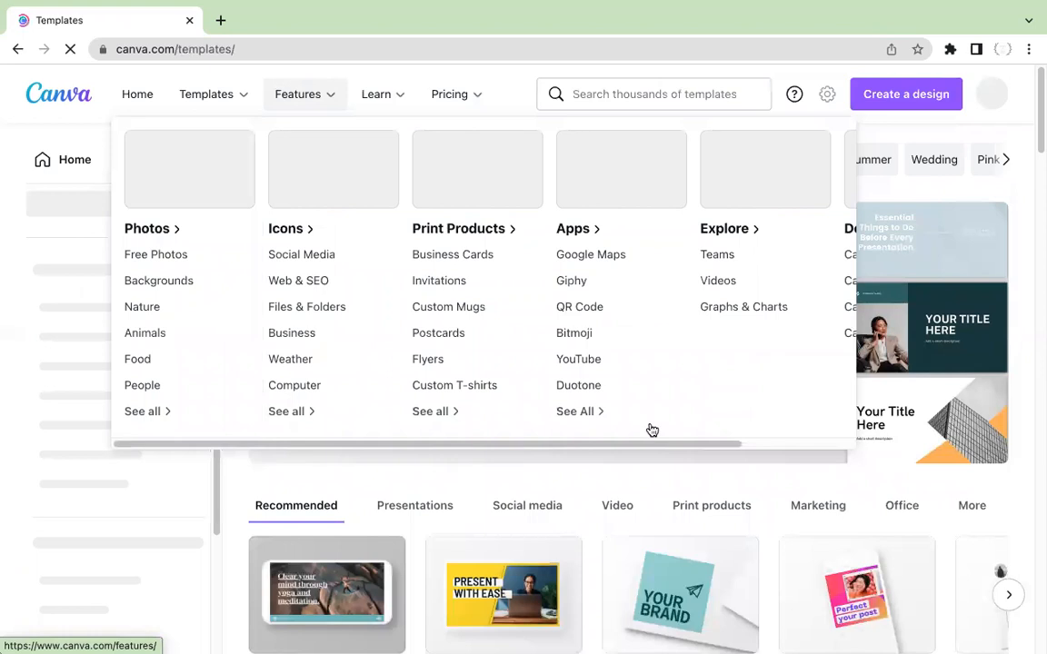
pyautogui.scroll(-1, 676, 467)
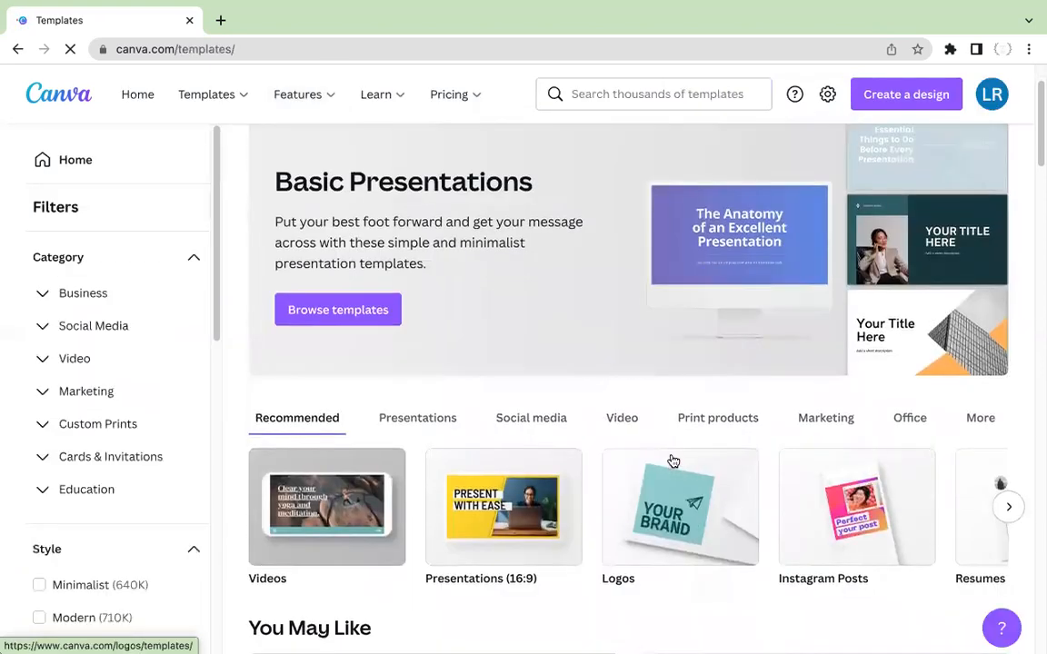
pyautogui.scroll(-2, 674, 460)
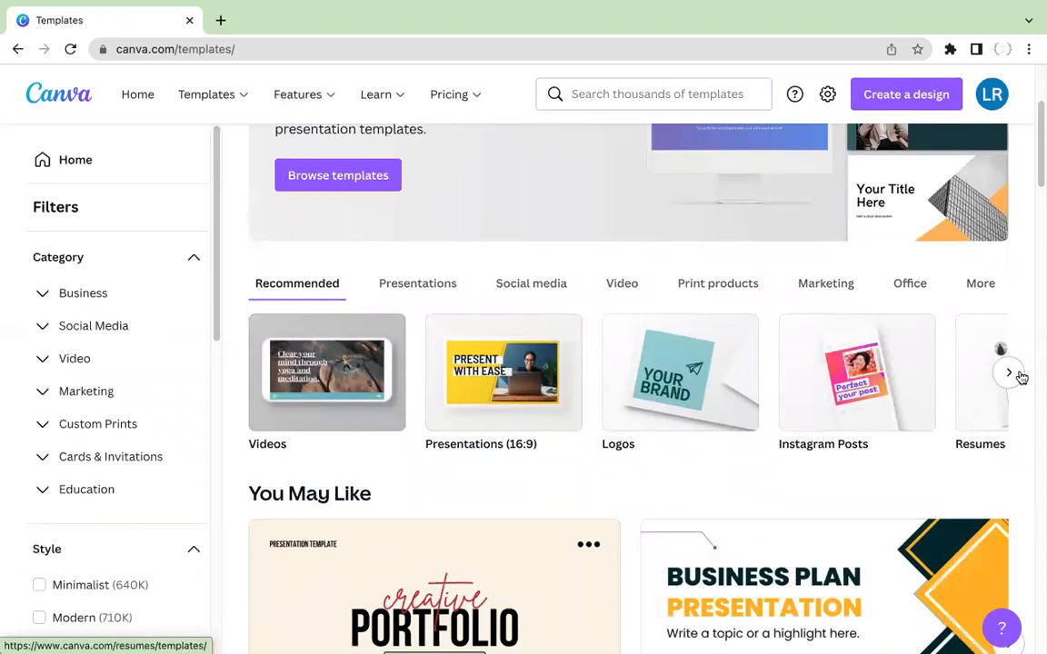
pyautogui.click(1013, 374)
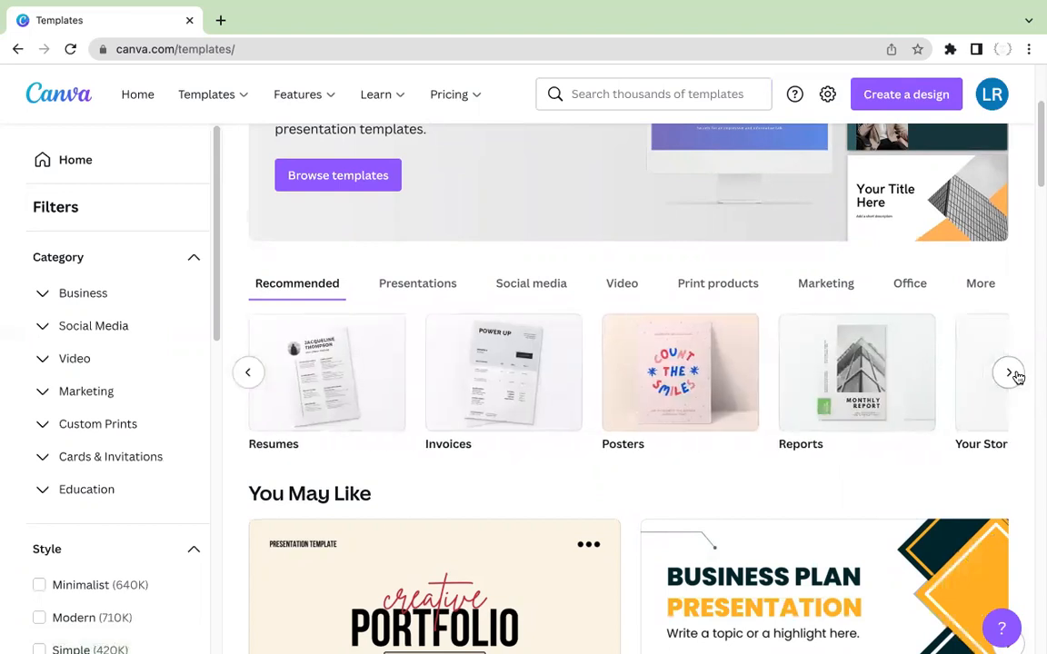
pyautogui.click(1012, 373)
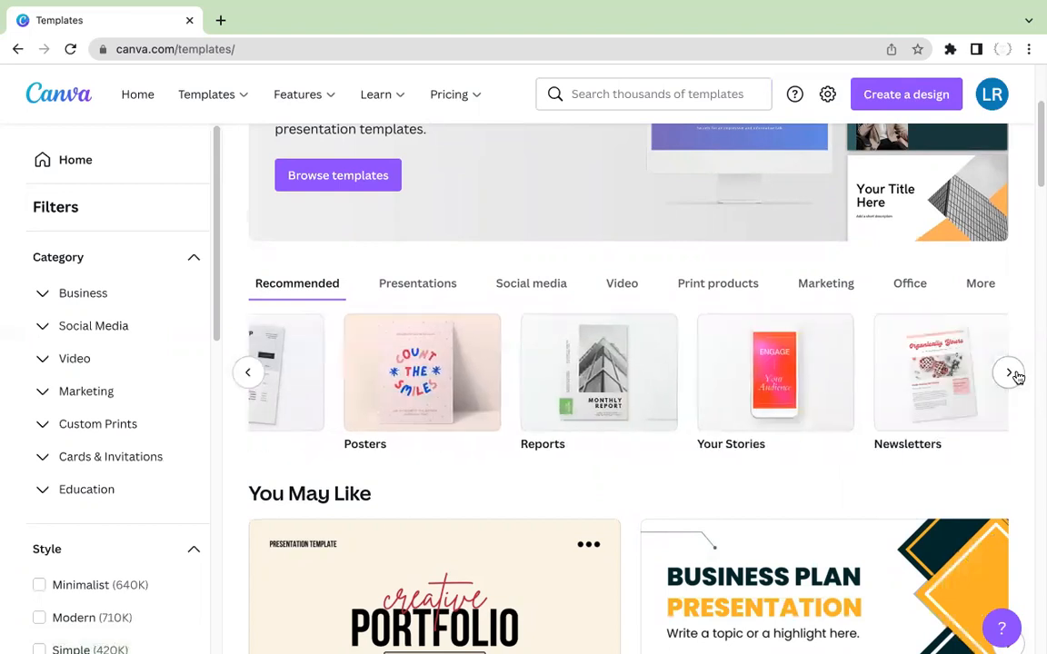
# Browse the Presentations template types and the Social media ones as far as Instagram Ads, staying on the Templates page.
pyautogui.click(420, 287)
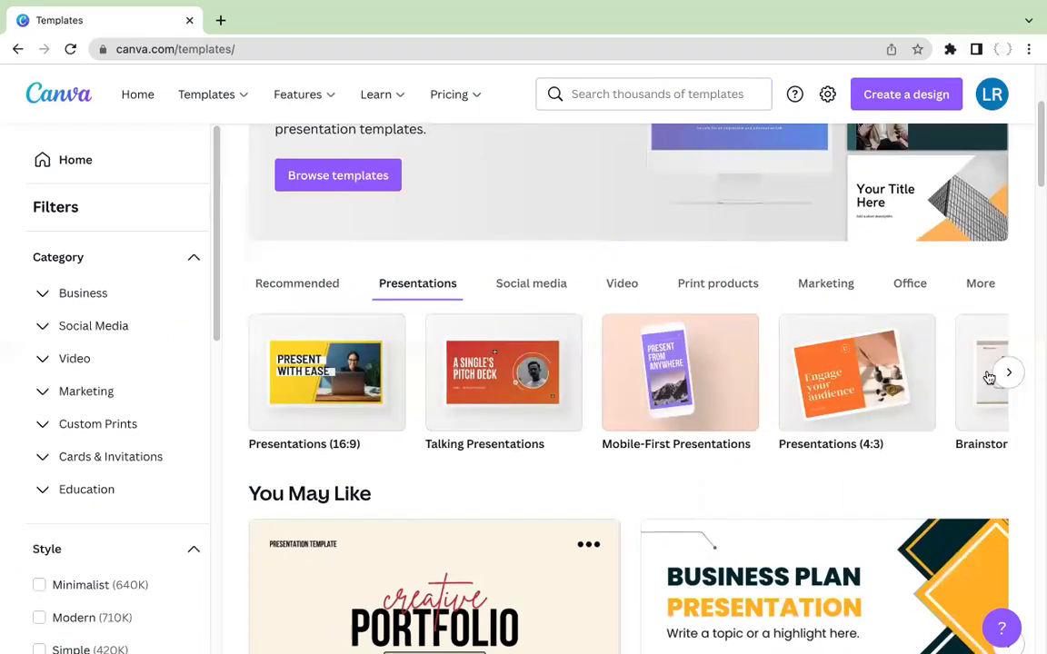
pyautogui.click(1011, 376)
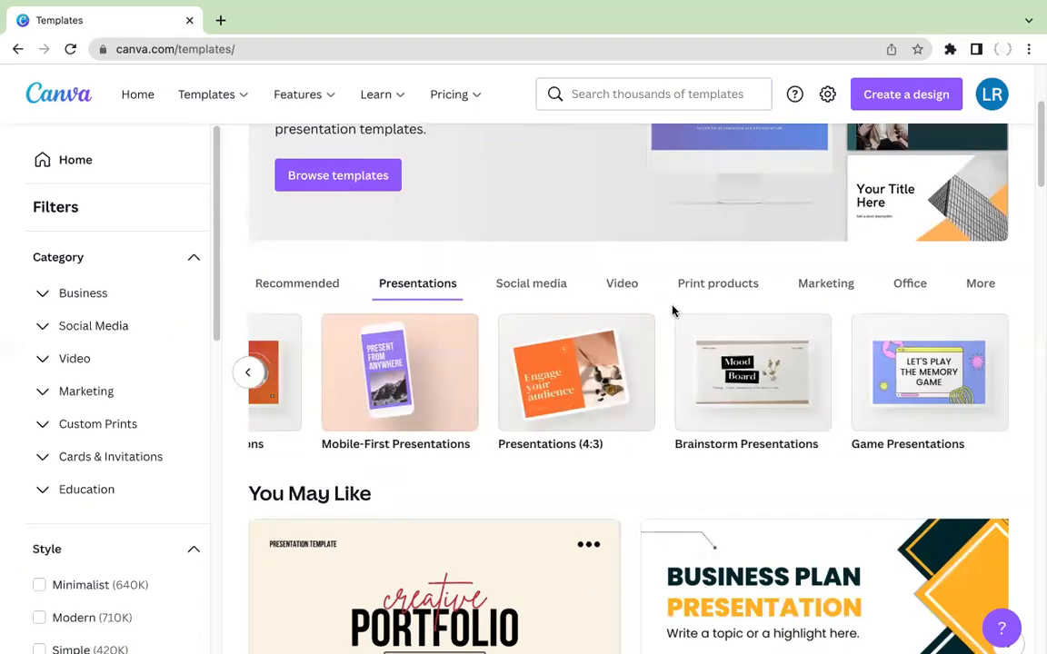
pyautogui.click(537, 287)
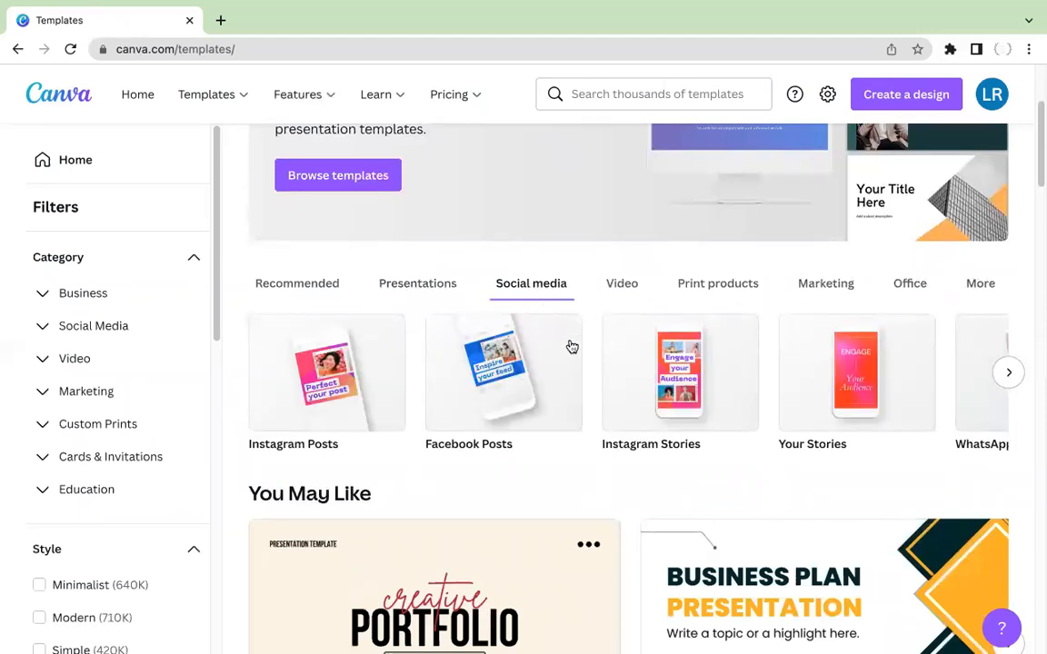
pyautogui.click(1005, 376)
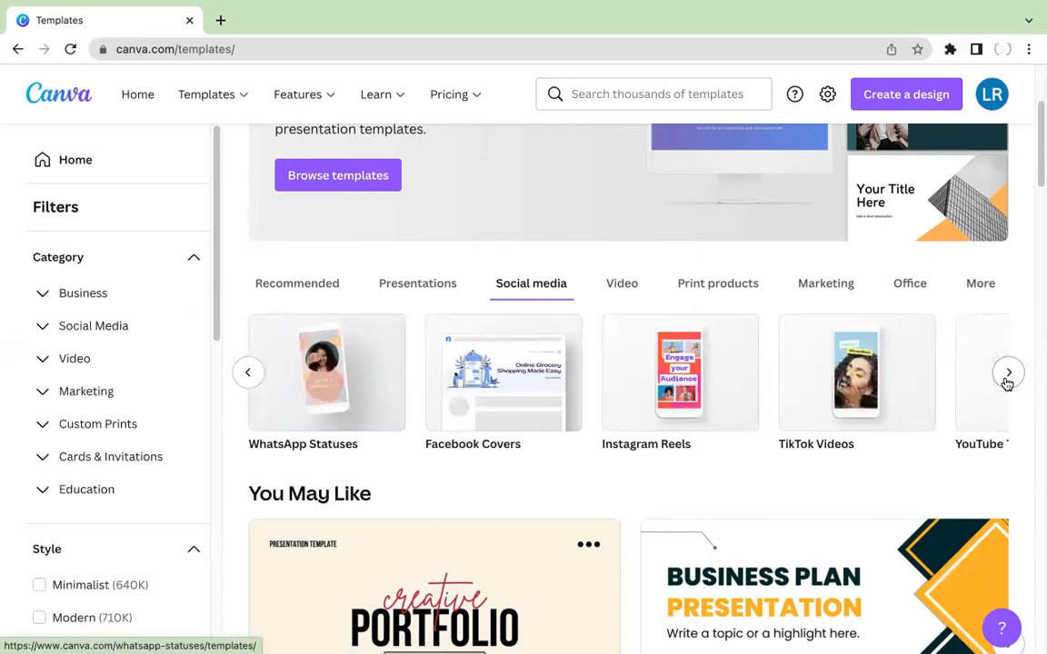
pyautogui.click(1007, 375)
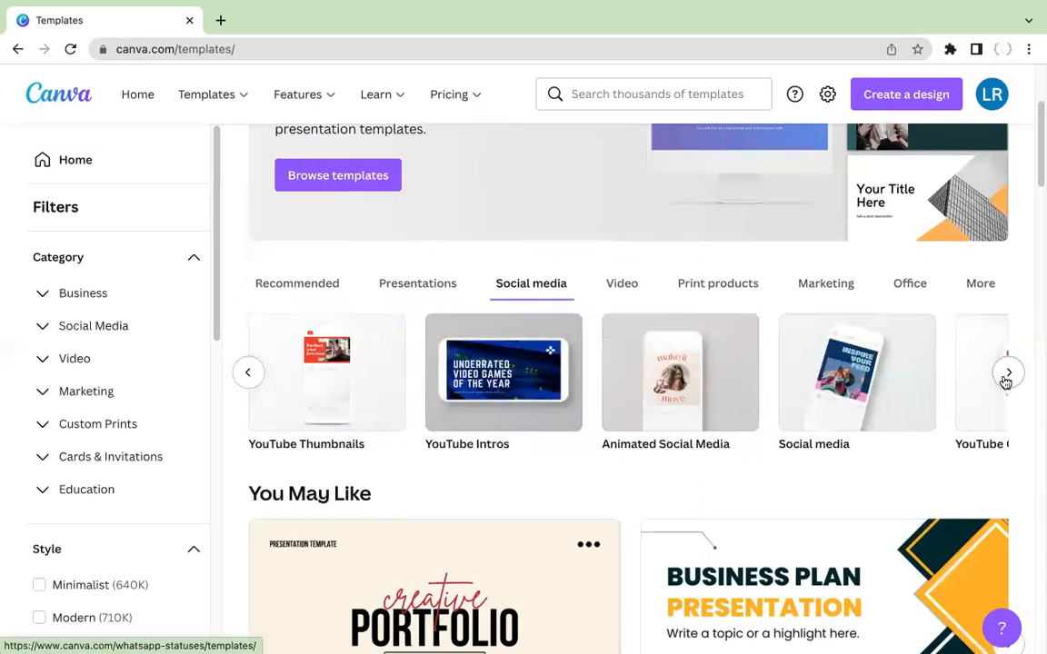
pyautogui.click(1007, 380)
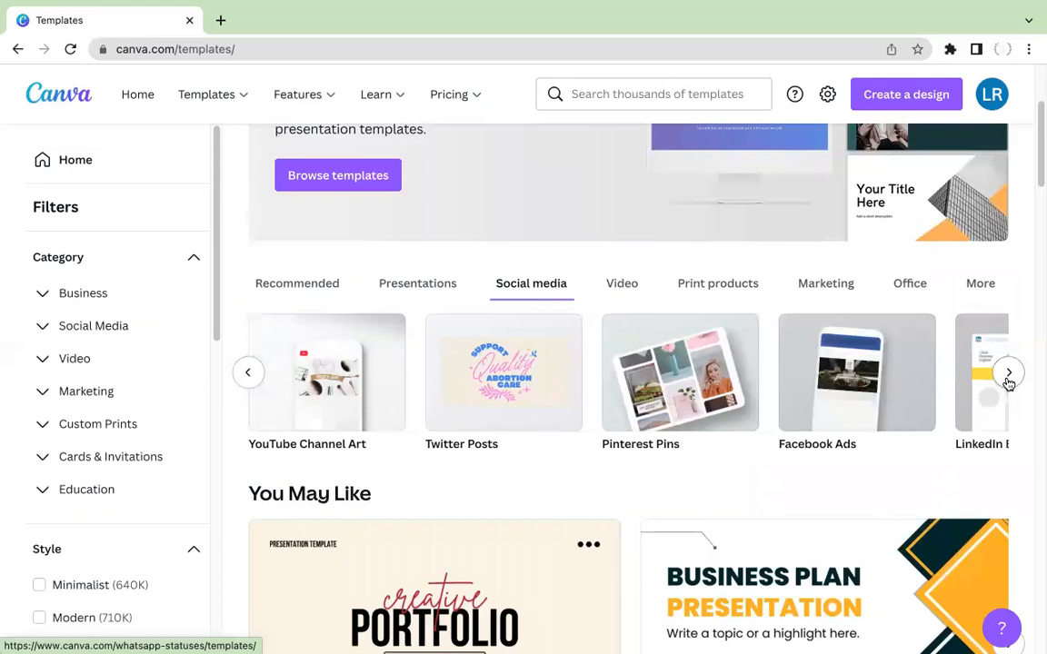
pyautogui.click(1008, 380)
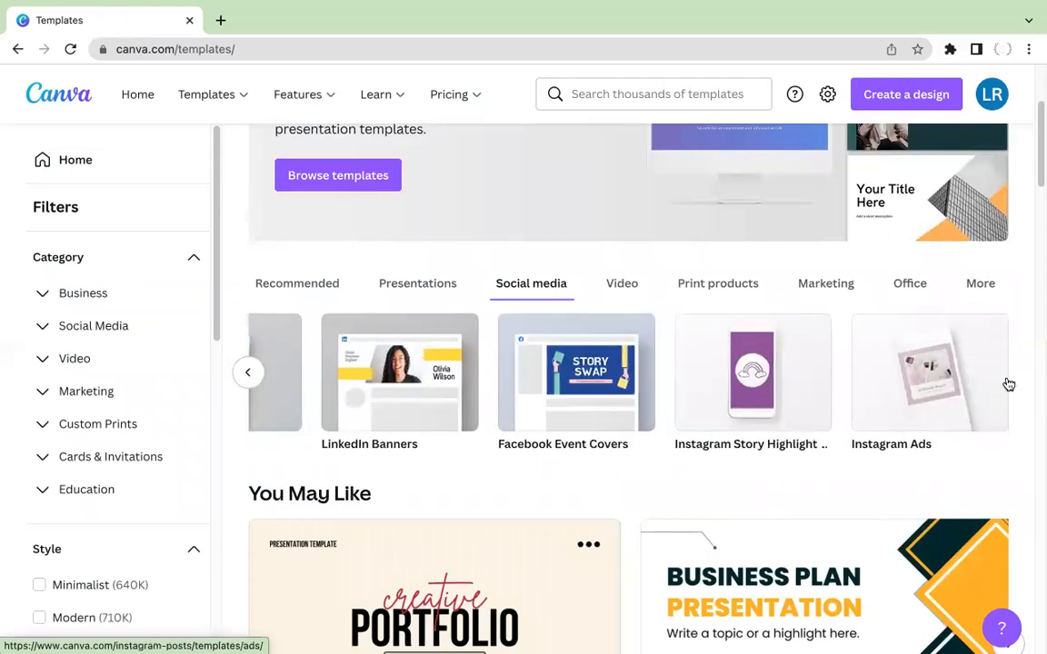
pyautogui.click(1008, 384)
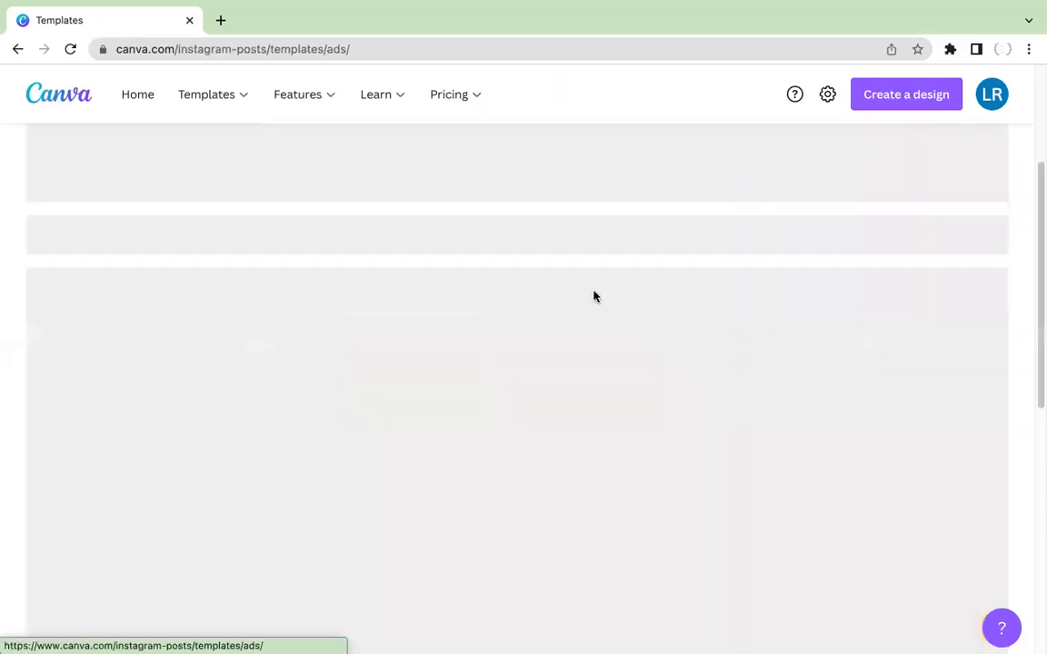
pyautogui.click(18, 51)
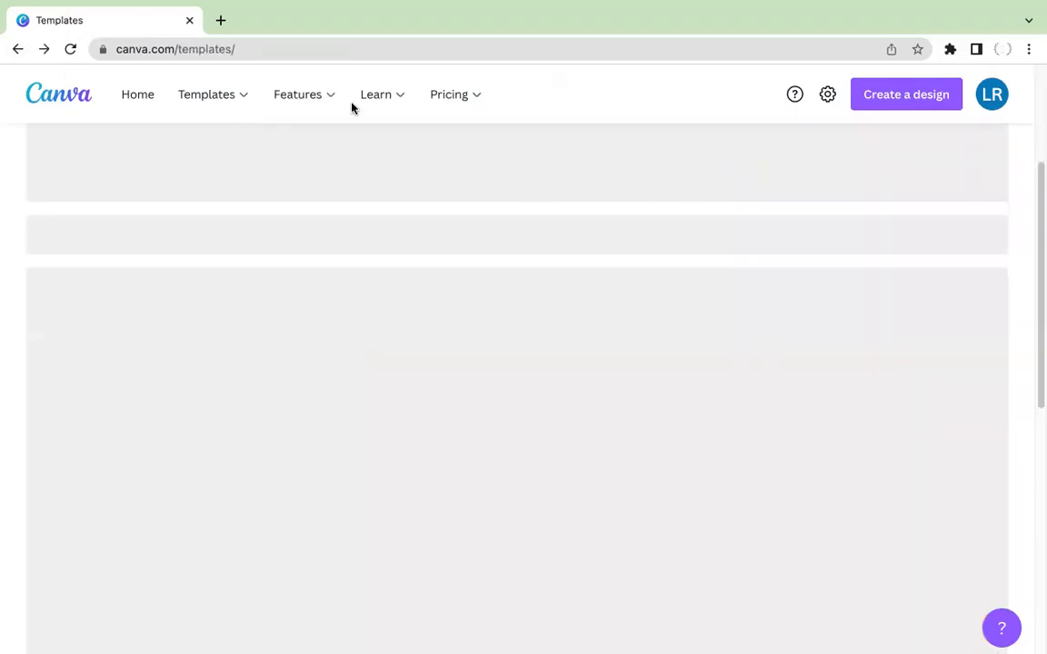
# Examine the template collections on the Templates page, from You May Like and New in Canva down to Cards (Landscape).
pyautogui.scroll(-4, 773, 404)
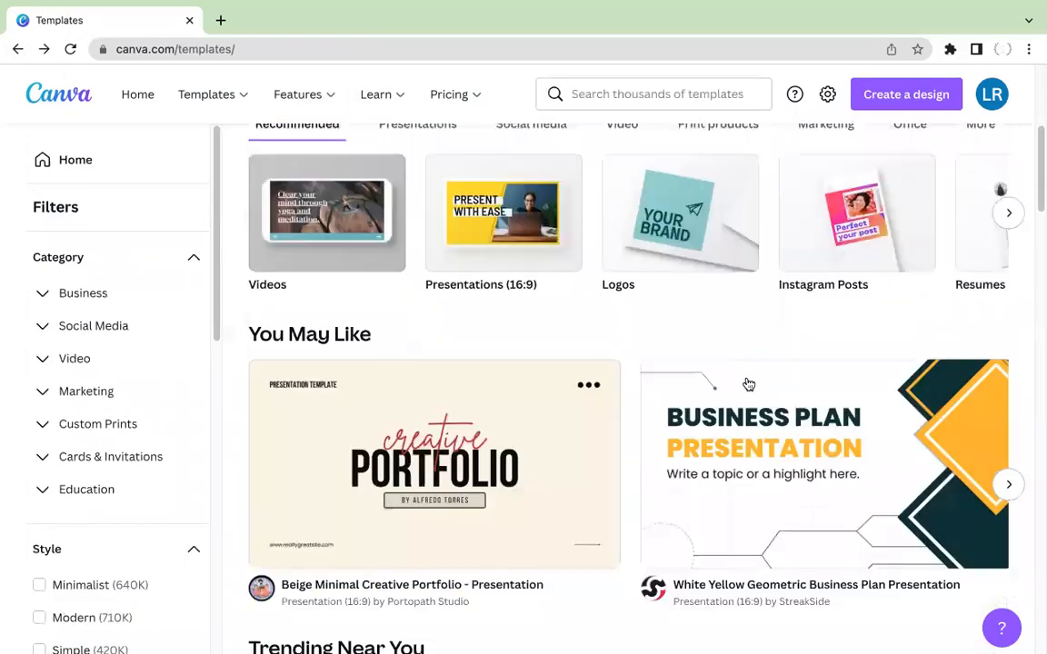
pyautogui.scroll(1, 600, 273)
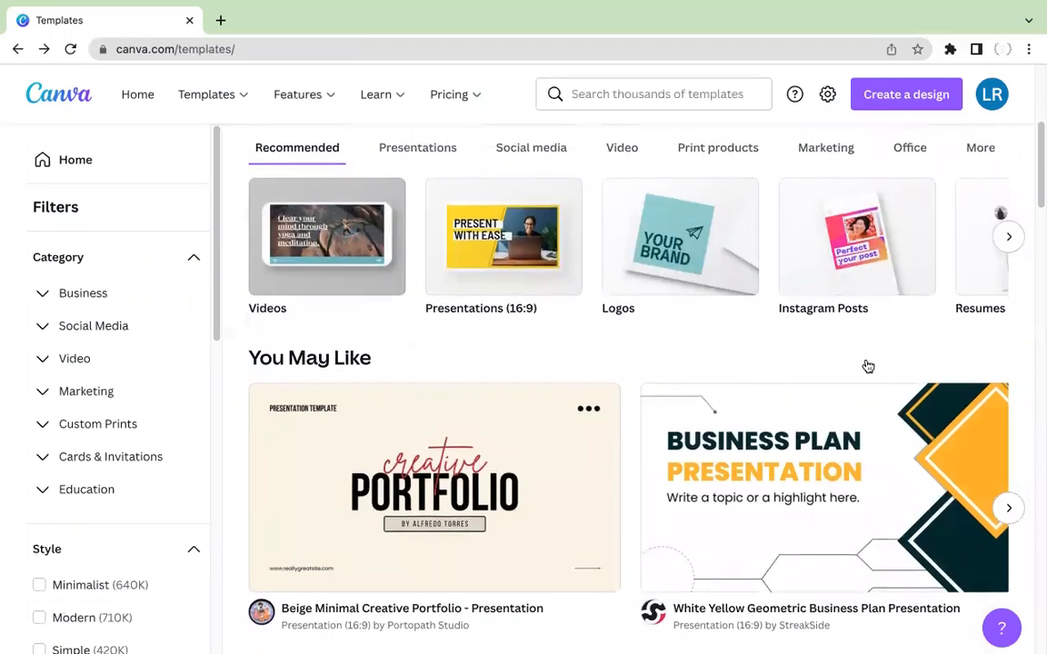
pyautogui.scroll(-3, 868, 364)
pyautogui.scroll(-3, 867, 365)
pyautogui.scroll(-2, 866, 365)
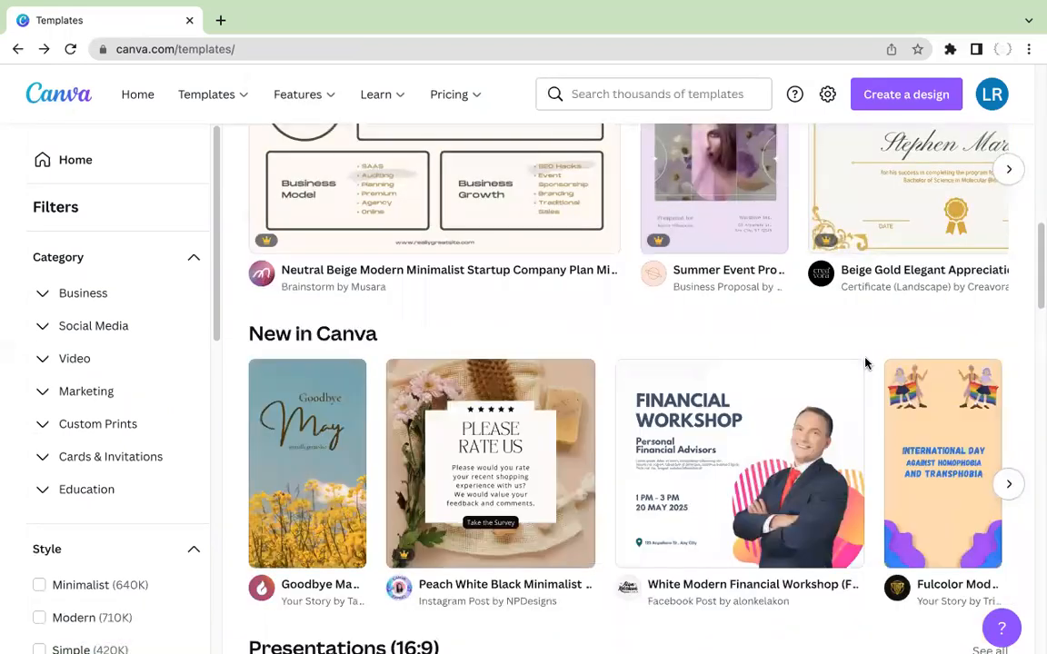
pyautogui.scroll(-1, 865, 366)
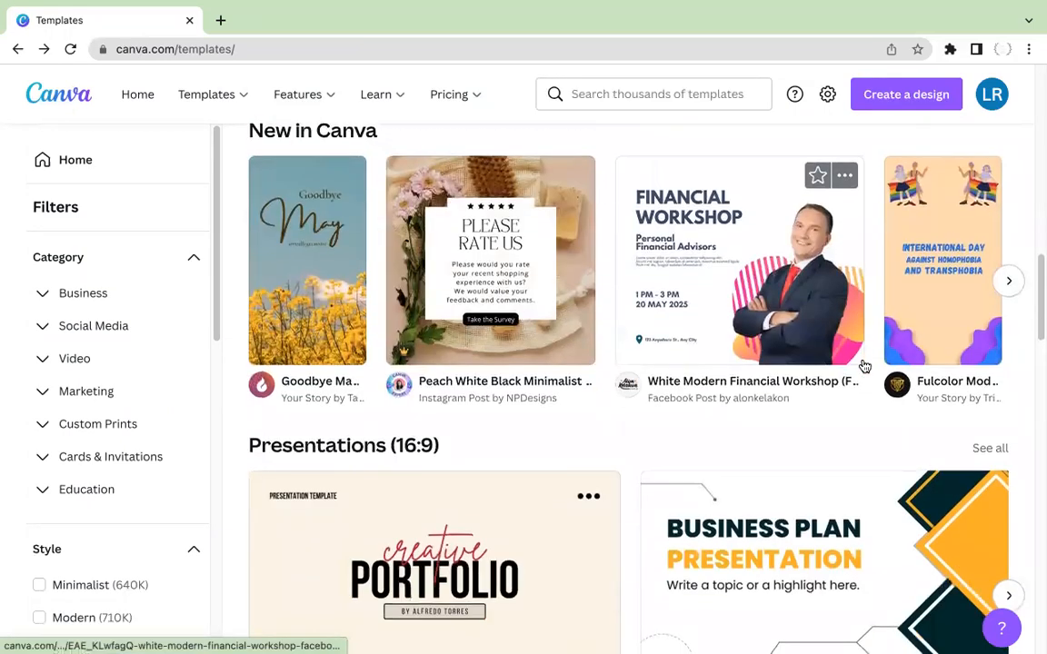
pyautogui.scroll(-1, 865, 366)
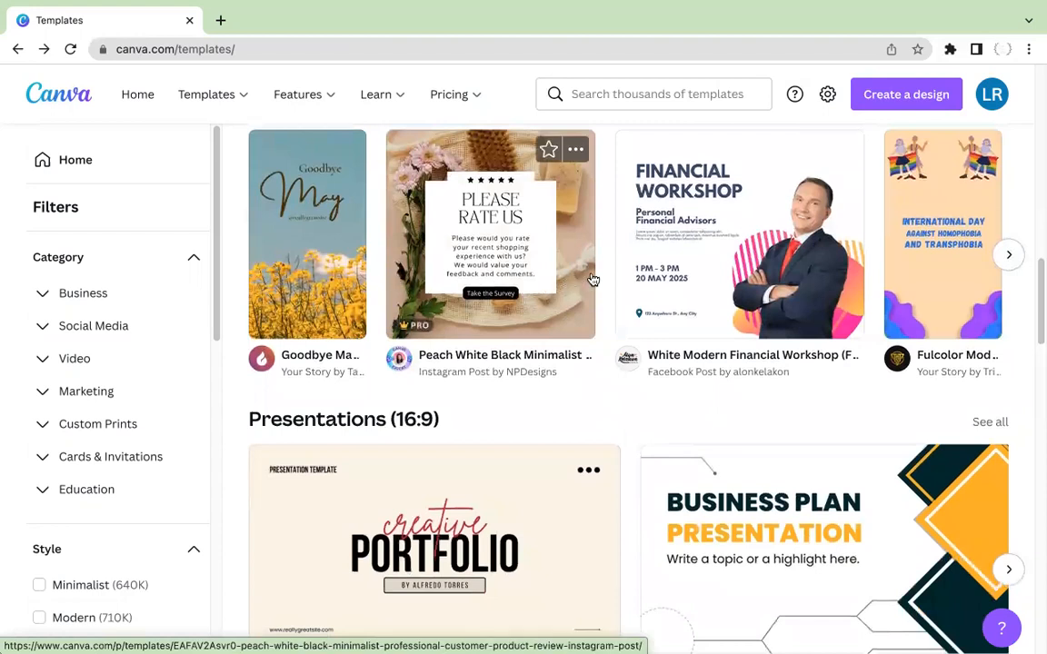
pyautogui.scroll(-2, 679, 424)
pyautogui.scroll(-3, 675, 416)
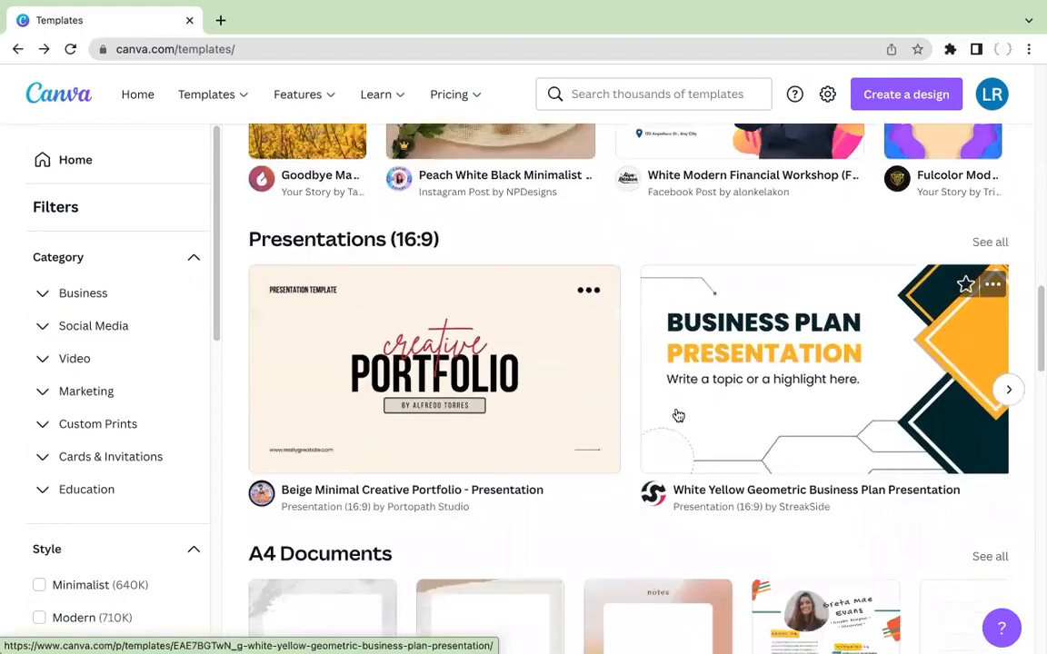
pyautogui.scroll(-2, 458, 331)
pyautogui.scroll(-6, 465, 327)
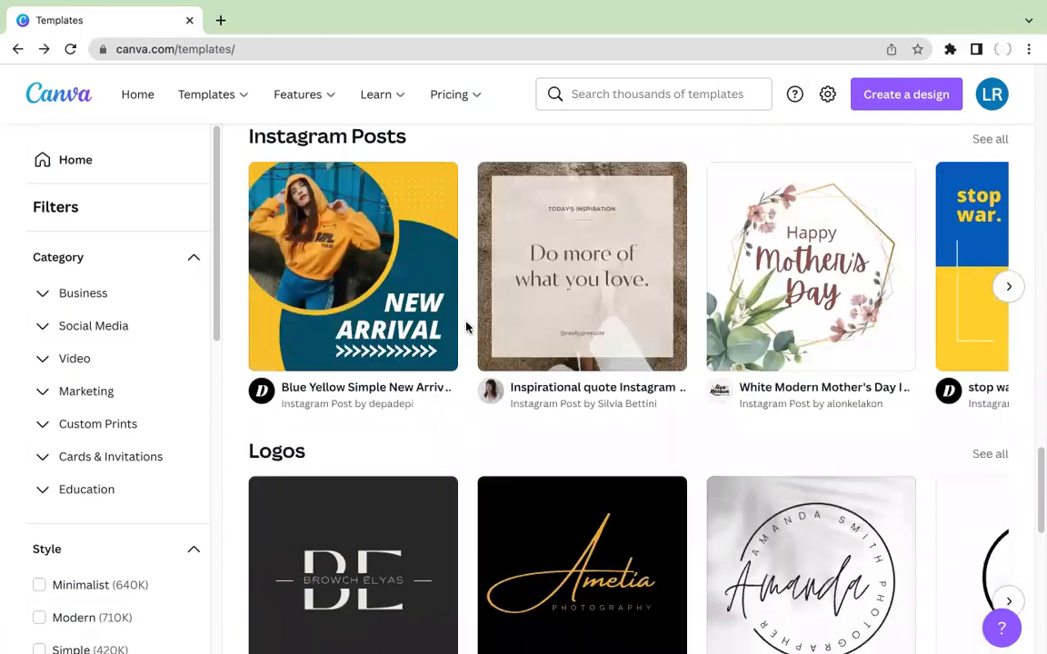
pyautogui.scroll(-4, 465, 325)
pyautogui.scroll(-2, 464, 326)
pyautogui.scroll(-1, 466, 335)
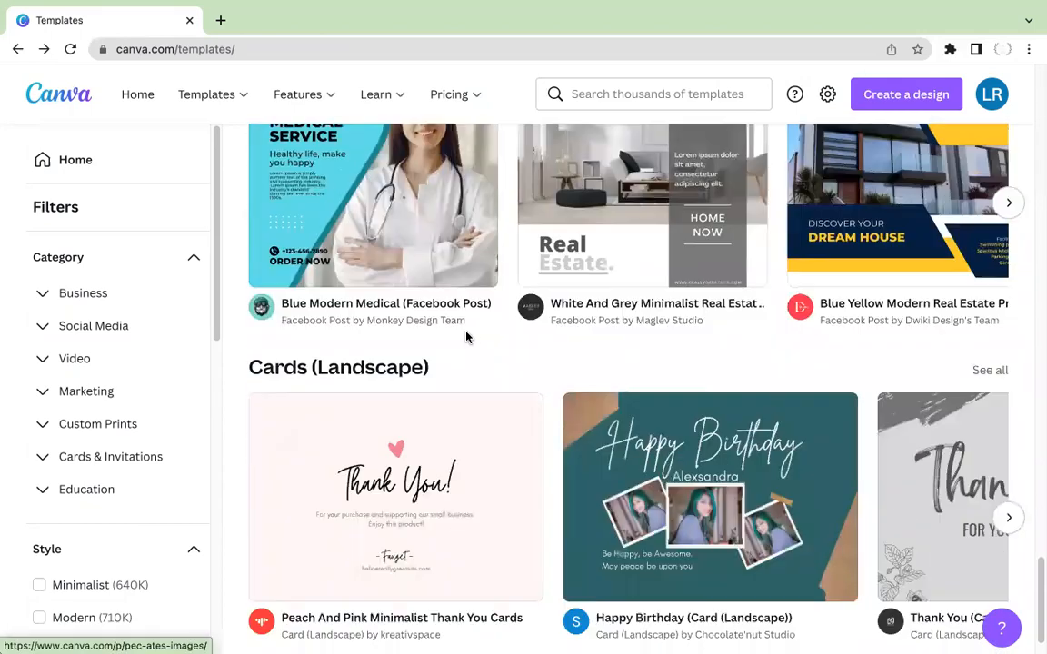
# Examine the template collections down to Flyers (Portrait) and the Category, Style, Theme, Price and Colour filters on the Templates page.
pyautogui.scroll(-1, 583, 357)
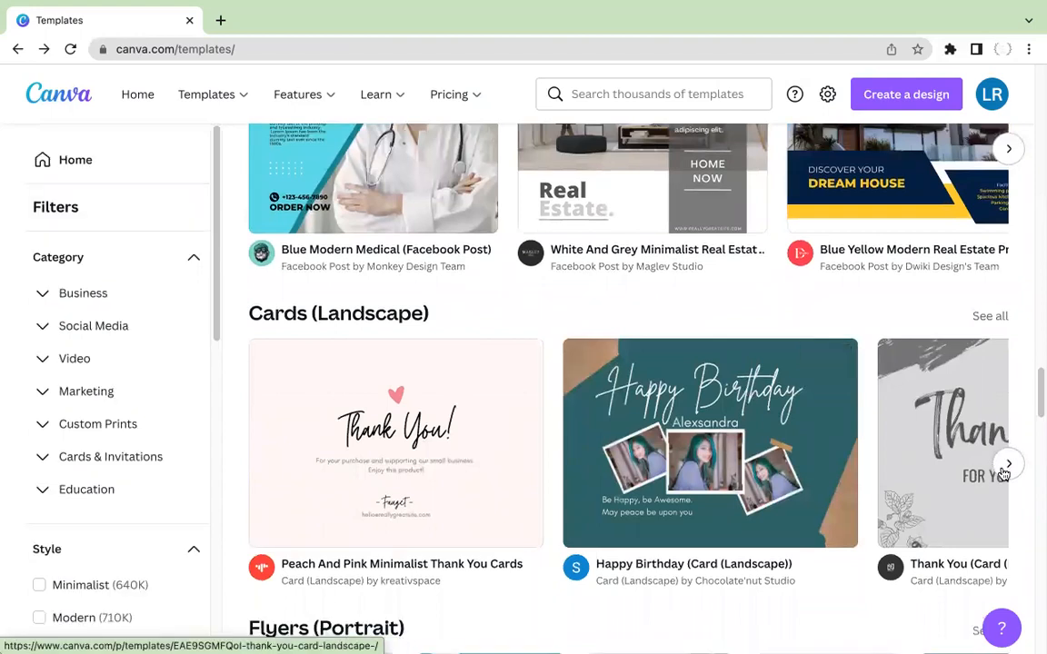
pyautogui.scroll(-3, 691, 469)
pyautogui.scroll(-1, 690, 469)
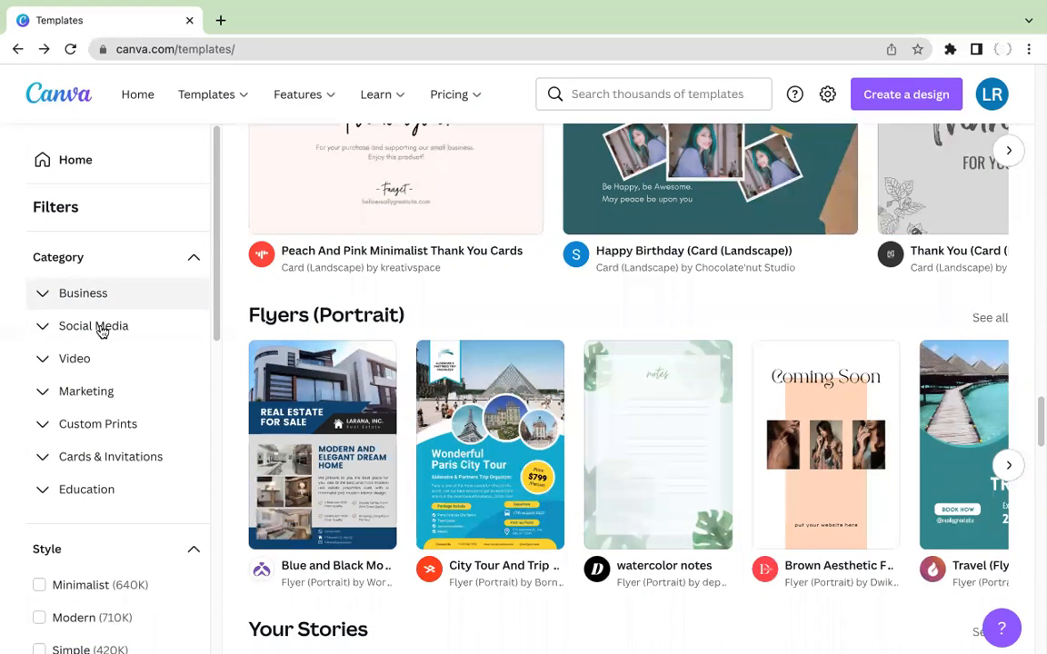
pyautogui.scroll(-5, 105, 510)
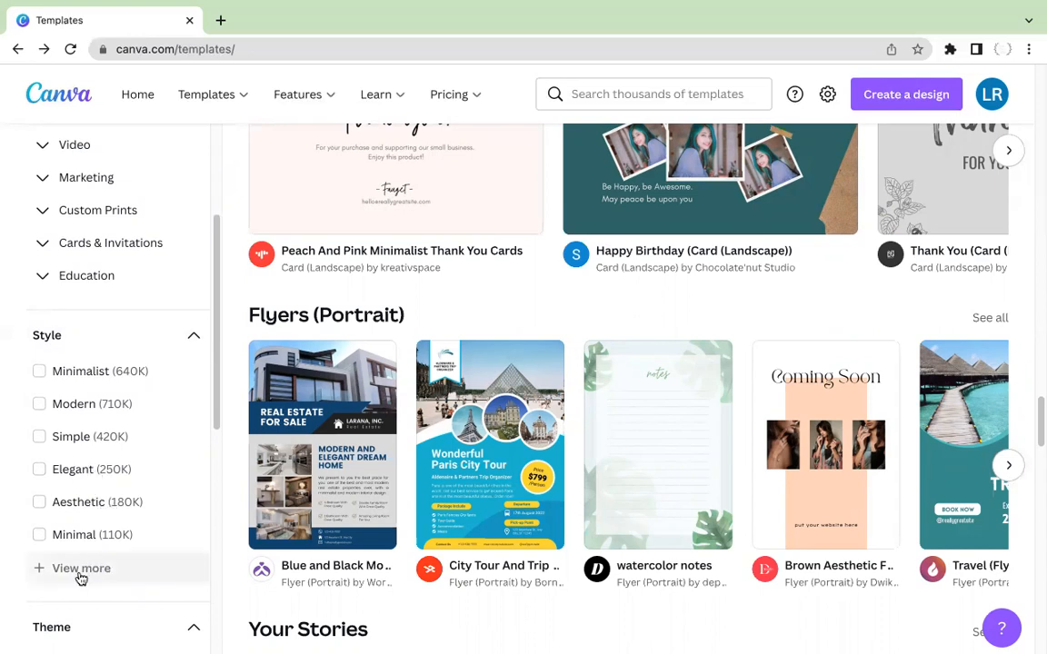
pyautogui.scroll(-3, 105, 572)
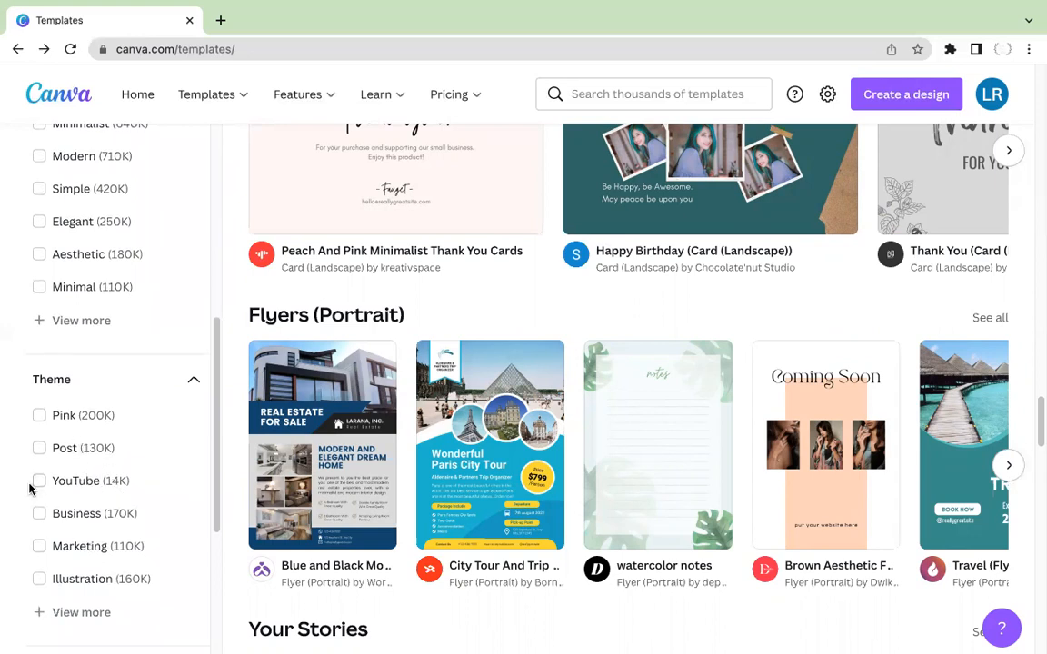
pyautogui.scroll(-3, 114, 590)
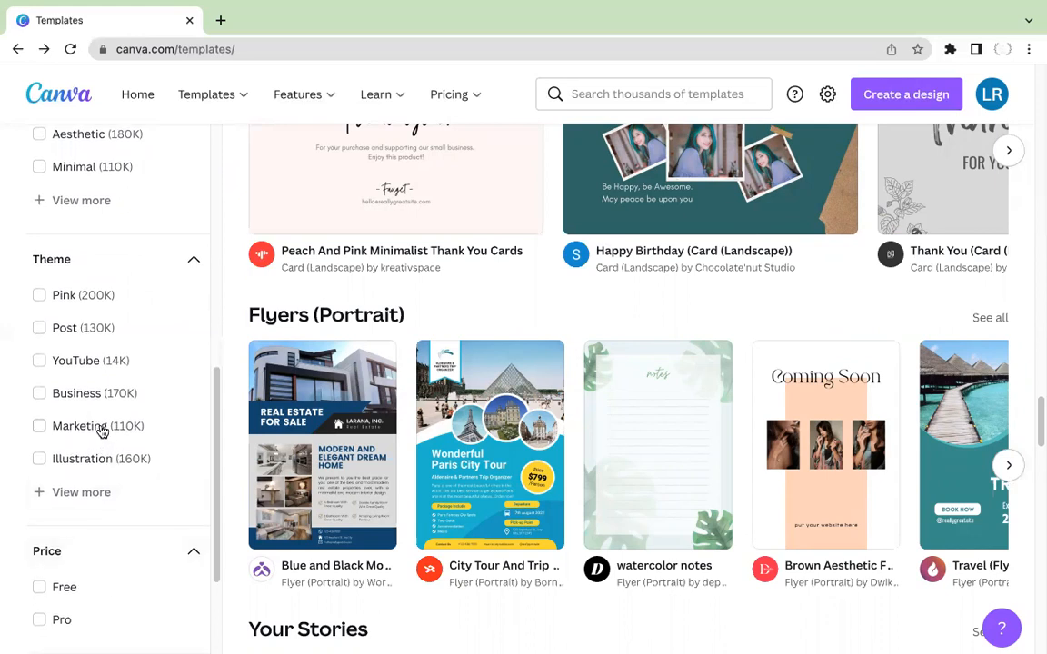
pyautogui.scroll(-1, 133, 578)
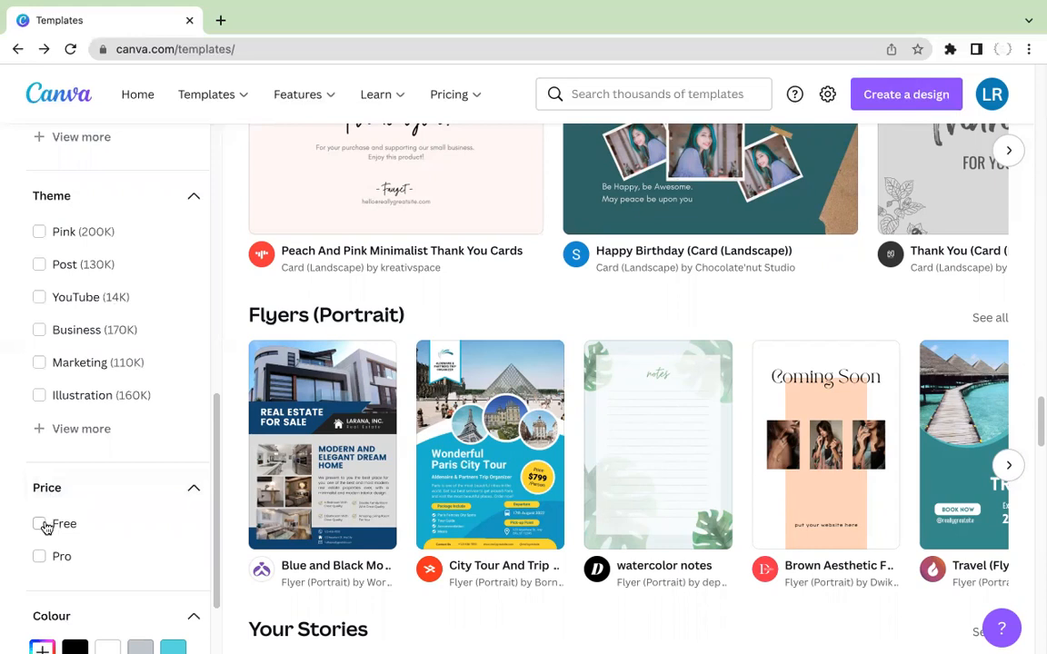
pyautogui.scroll(-2, 82, 536)
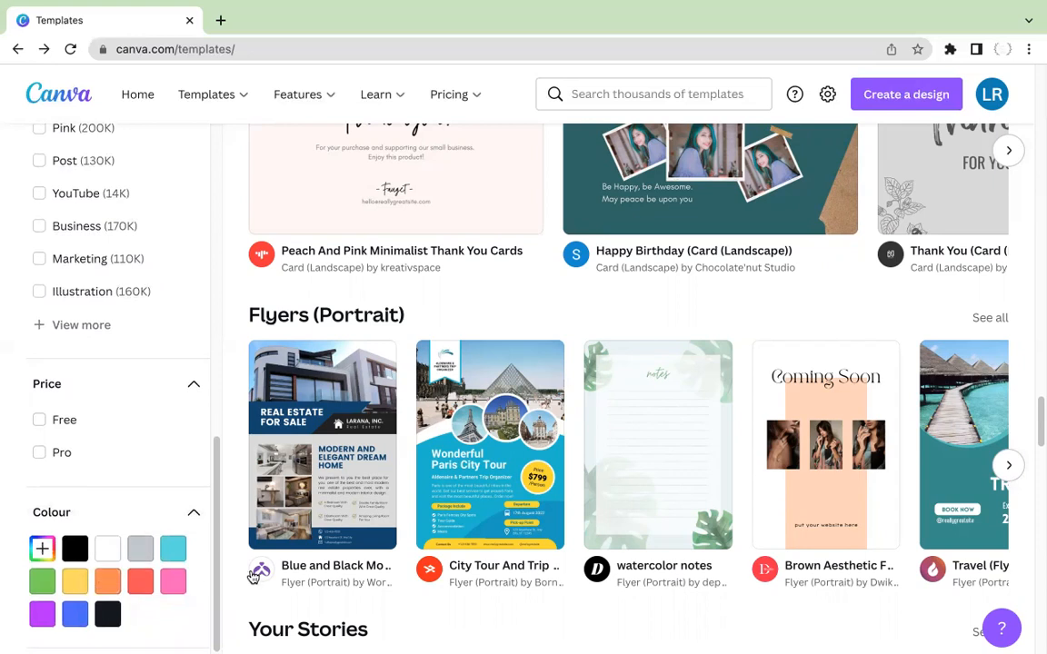
pyautogui.moveTo(317, 488)
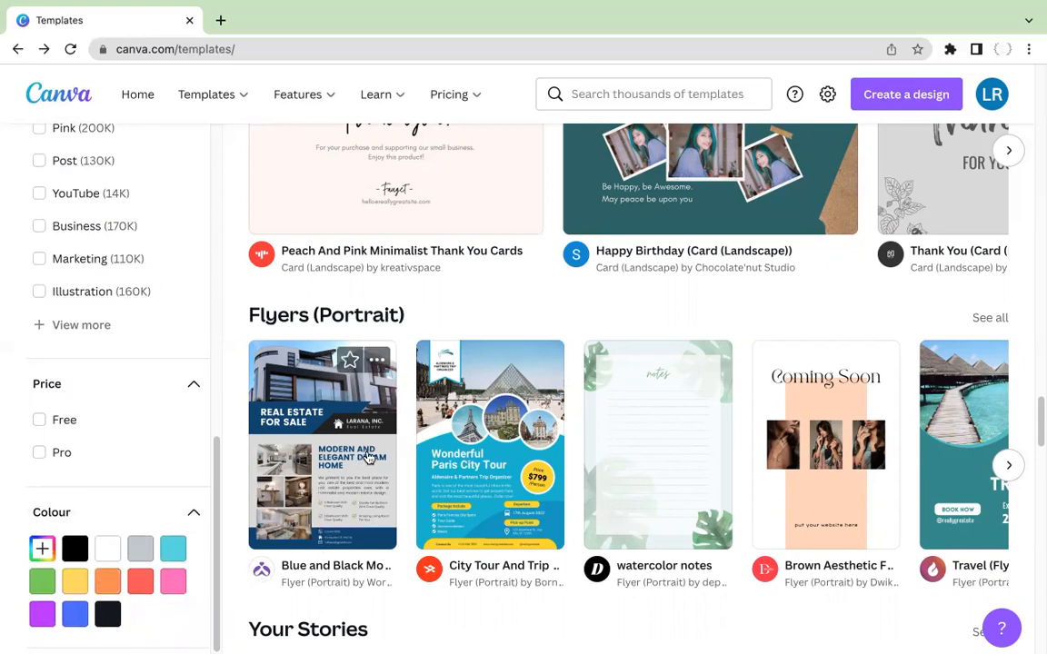
# Filter the template library by the Instagram Post type within the Social Media category.
pyautogui.scroll(-10, 364, 455)
pyautogui.scroll(10, 370, 455)
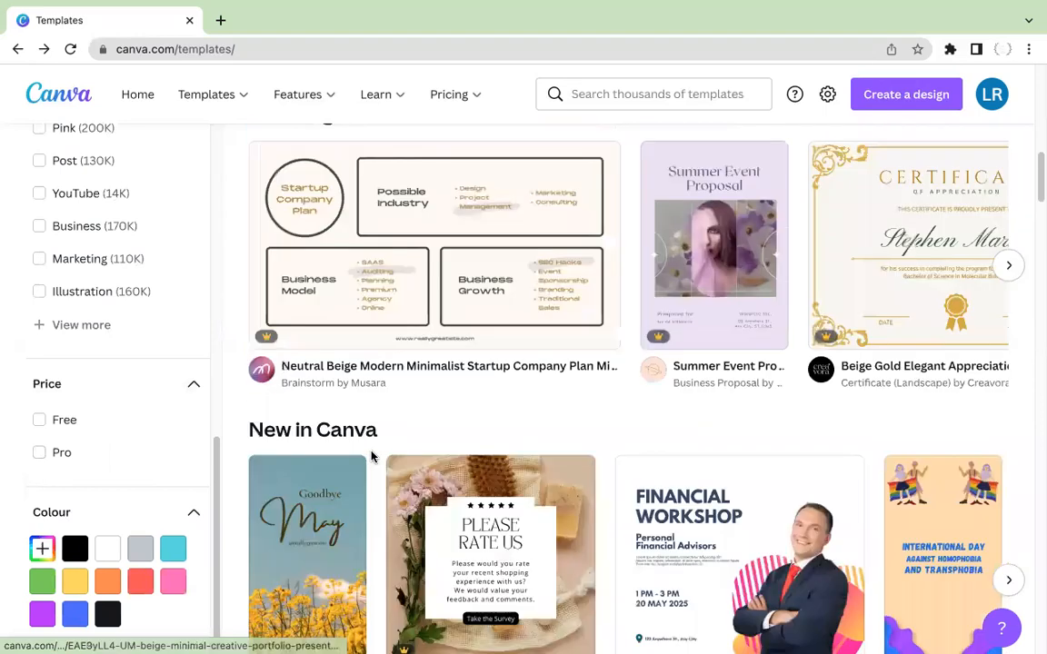
pyautogui.scroll(-2, 371, 455)
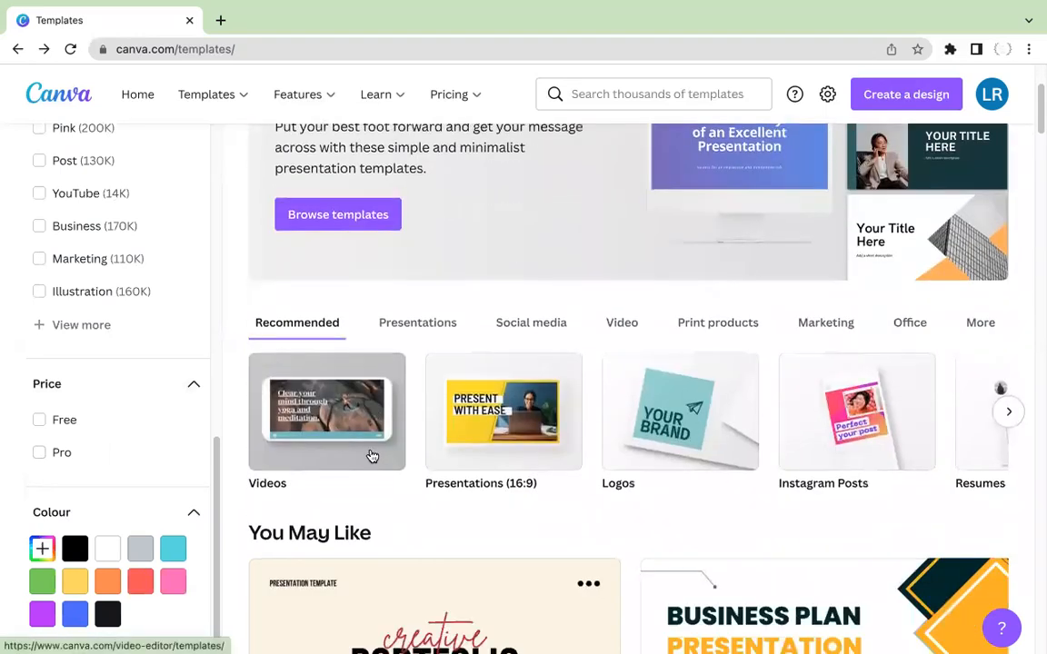
pyautogui.scroll(4, 142, 376)
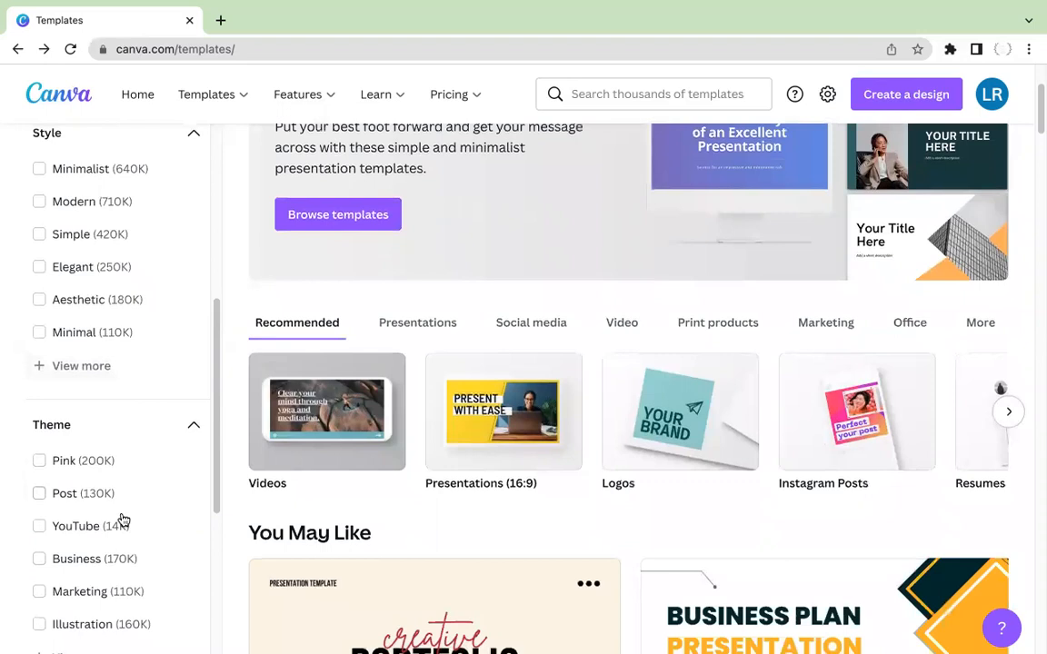
pyautogui.scroll(5, 127, 351)
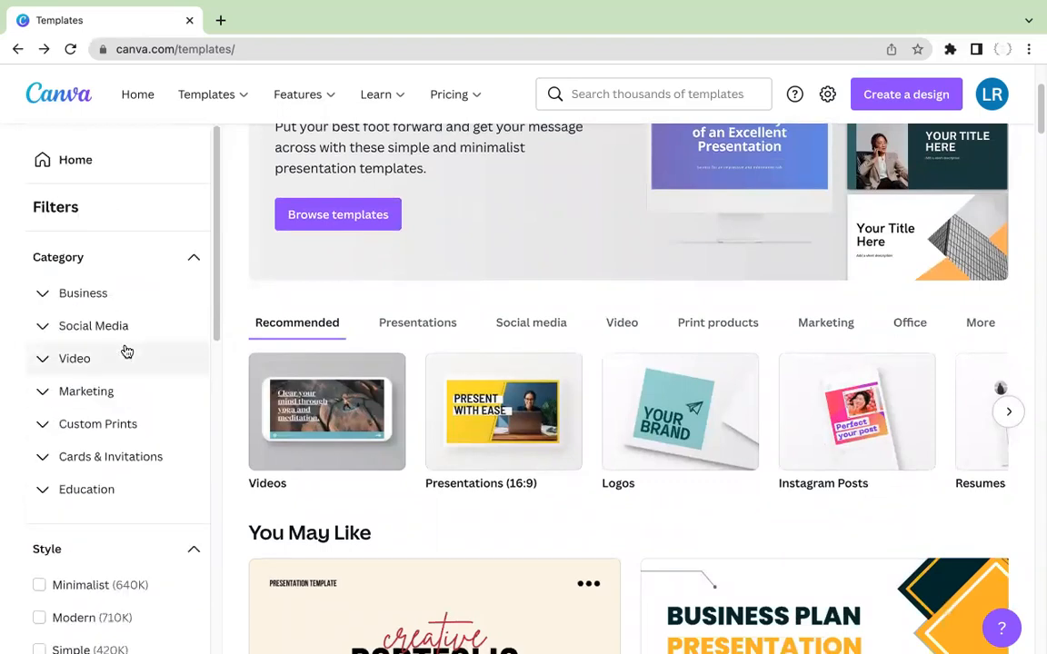
pyautogui.click(108, 333)
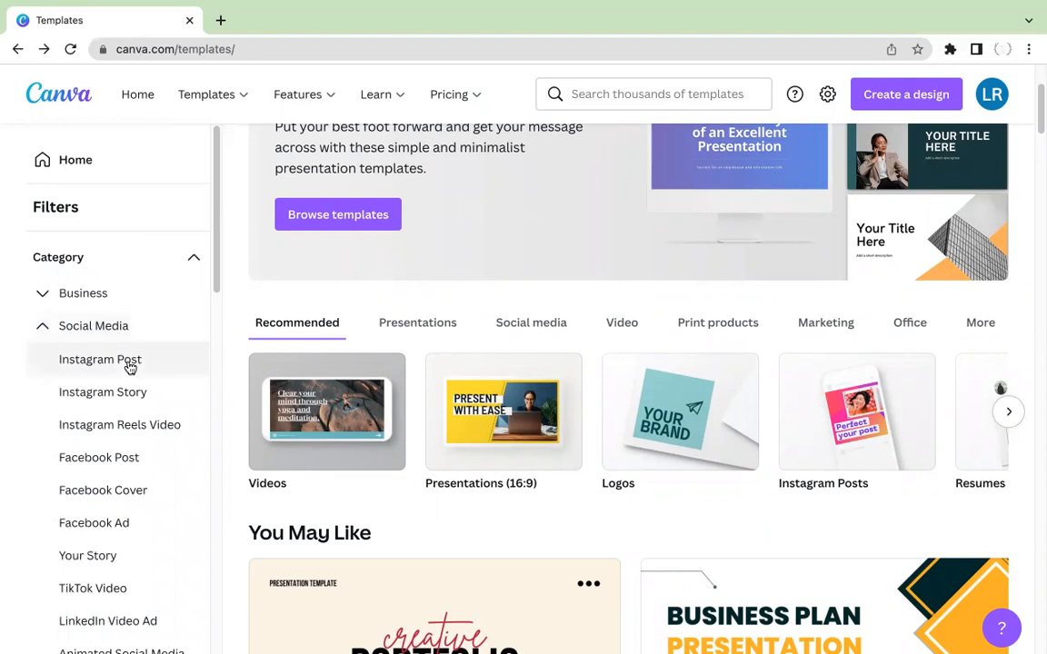
pyautogui.click(127, 363)
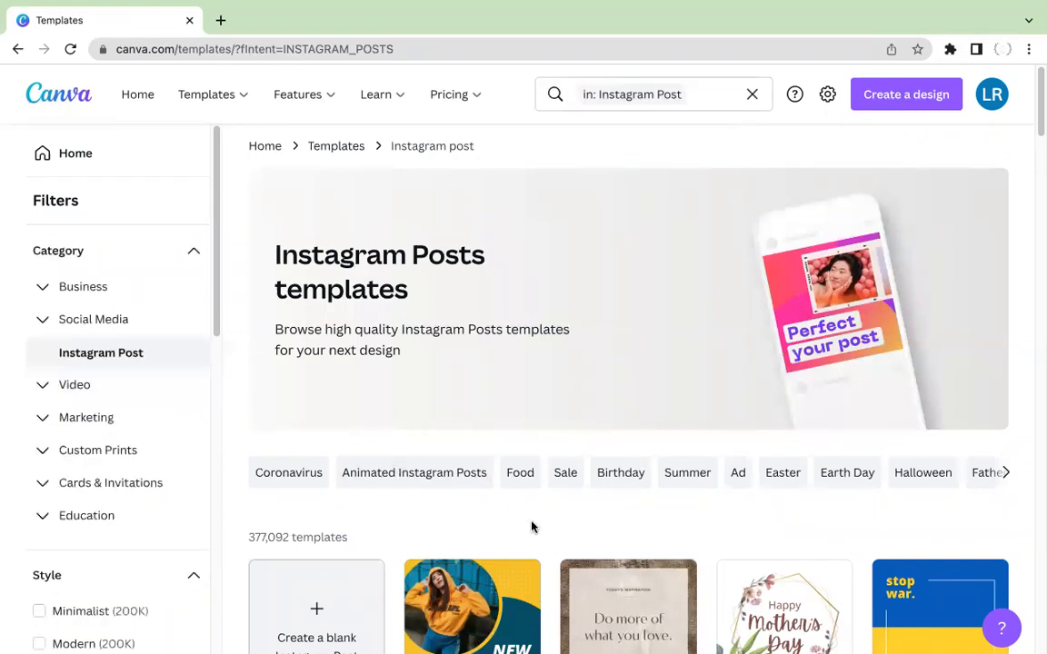
# Browse the Instagram Post templates, from the blank post option through several rows of designs.
pyautogui.scroll(-2, 499, 510)
pyautogui.scroll(-1, 629, 550)
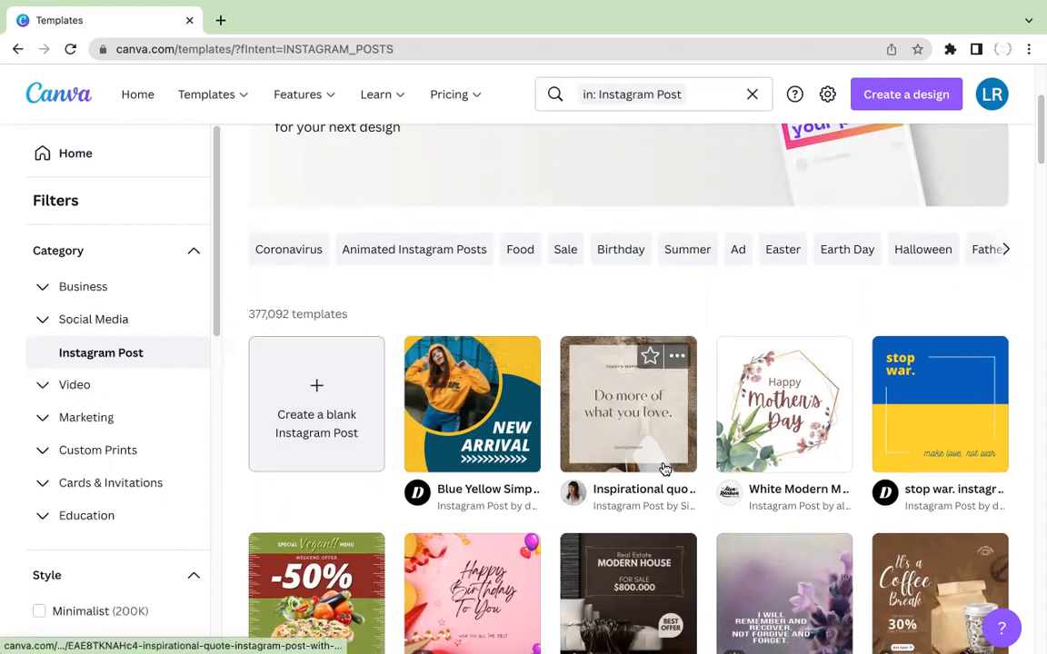
pyautogui.scroll(-3, 648, 459)
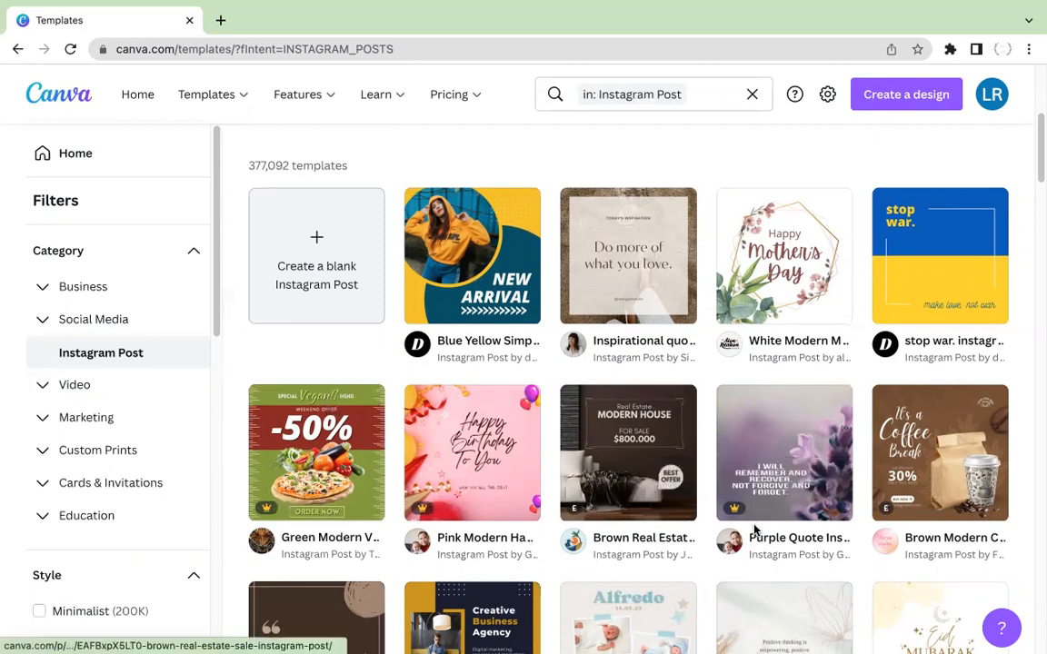
pyautogui.scroll(-3, 750, 530)
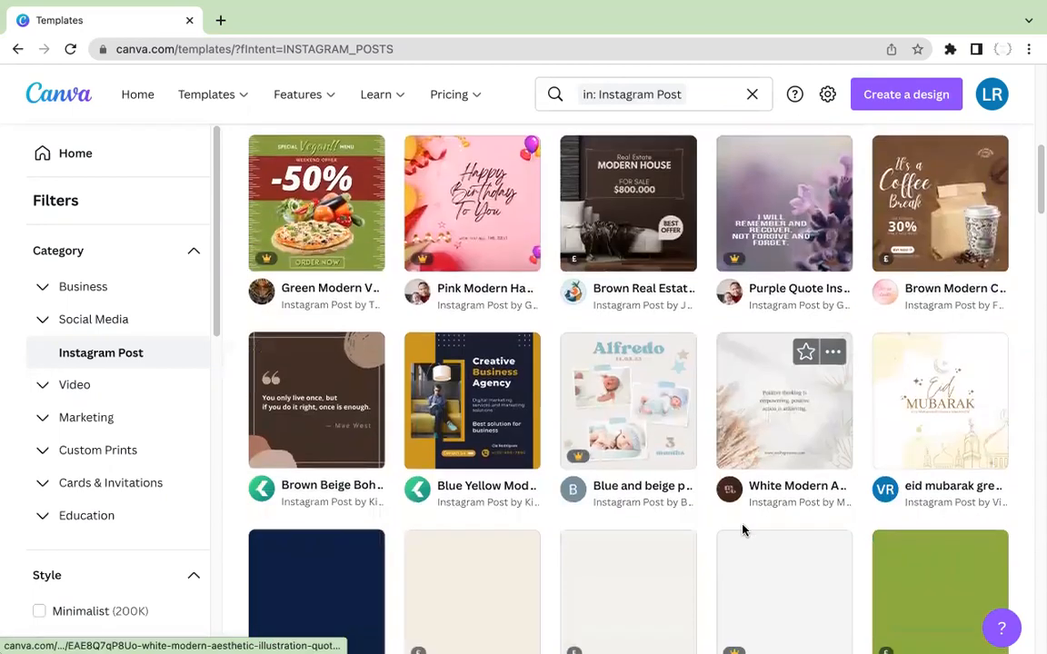
pyautogui.scroll(-2, 744, 529)
pyautogui.scroll(-3, 746, 531)
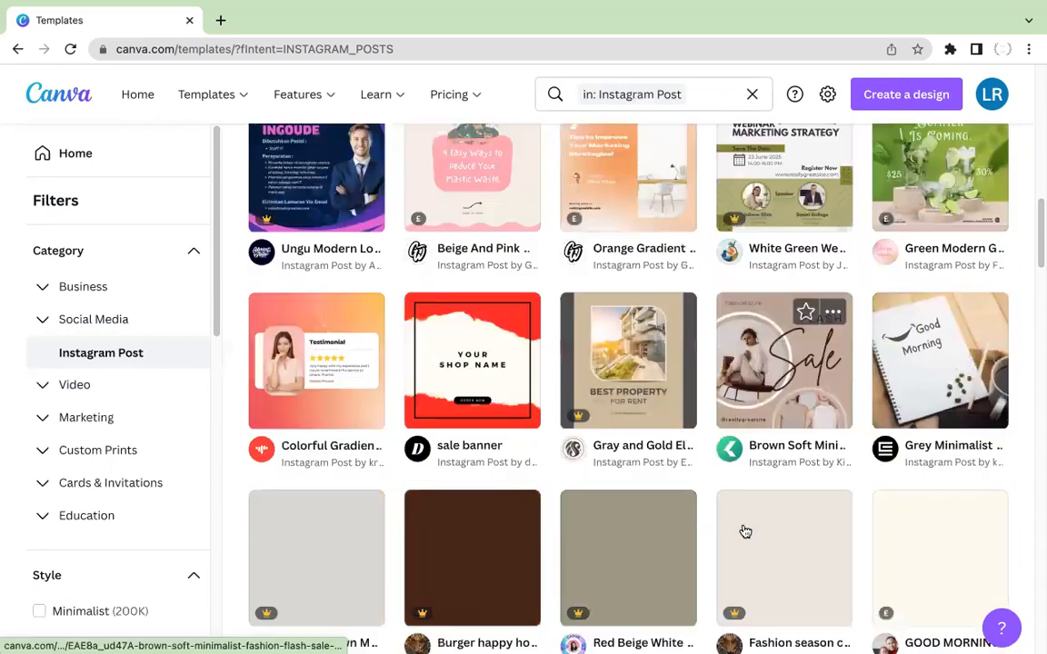
pyautogui.scroll(-3, 742, 530)
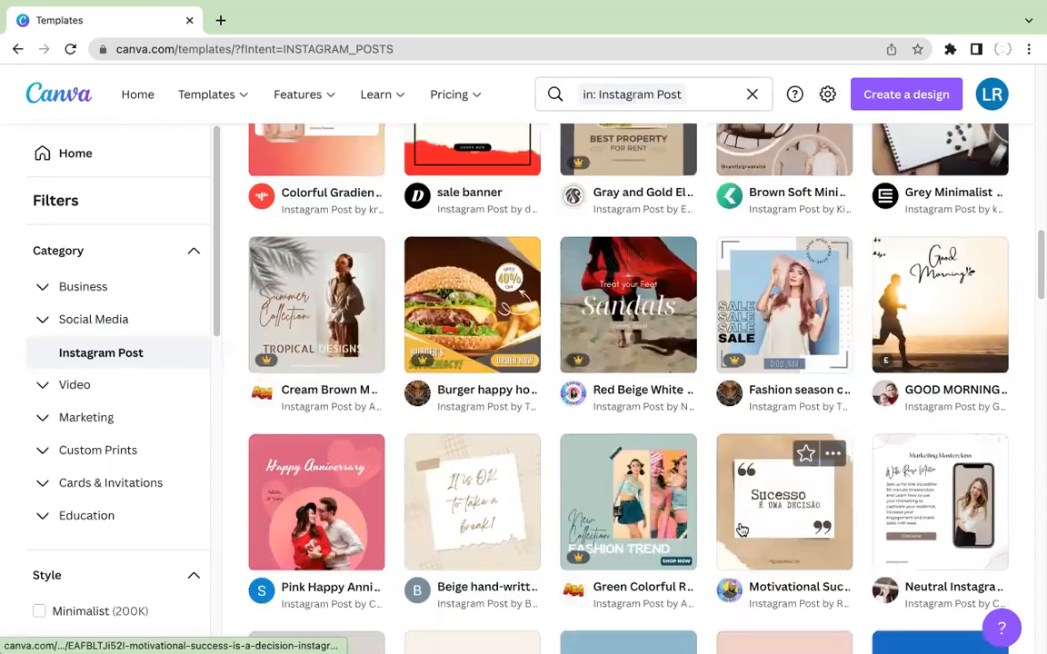
pyautogui.scroll(-1, 742, 529)
pyautogui.scroll(-1, 742, 529)
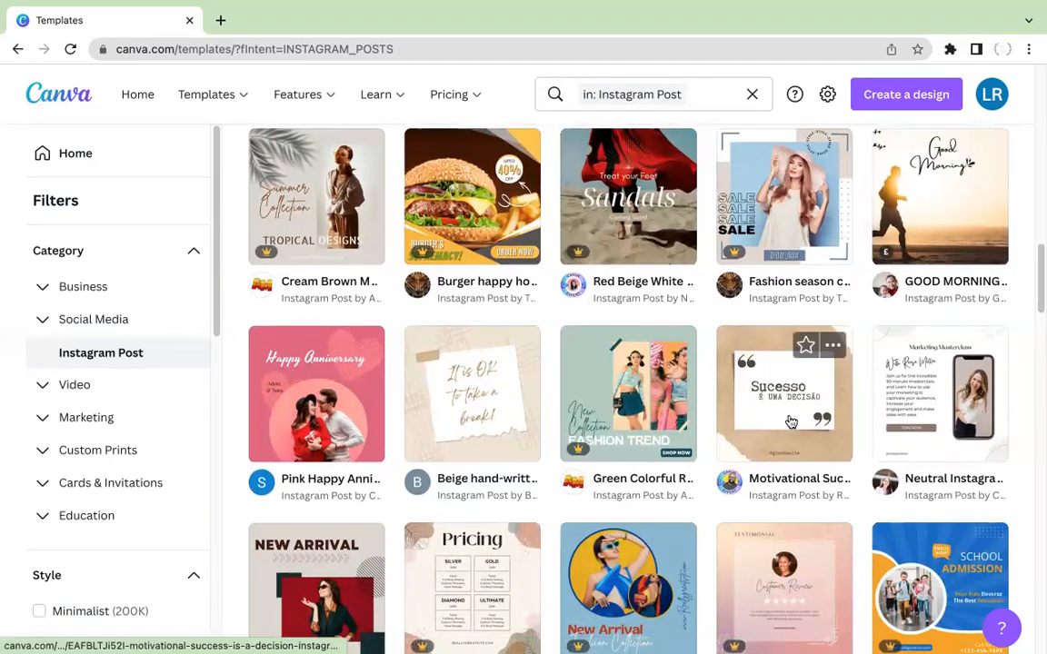
# View the details of the beige hand-written motivational quote template and return to the Instagram Post templates.
pyautogui.click(468, 420)
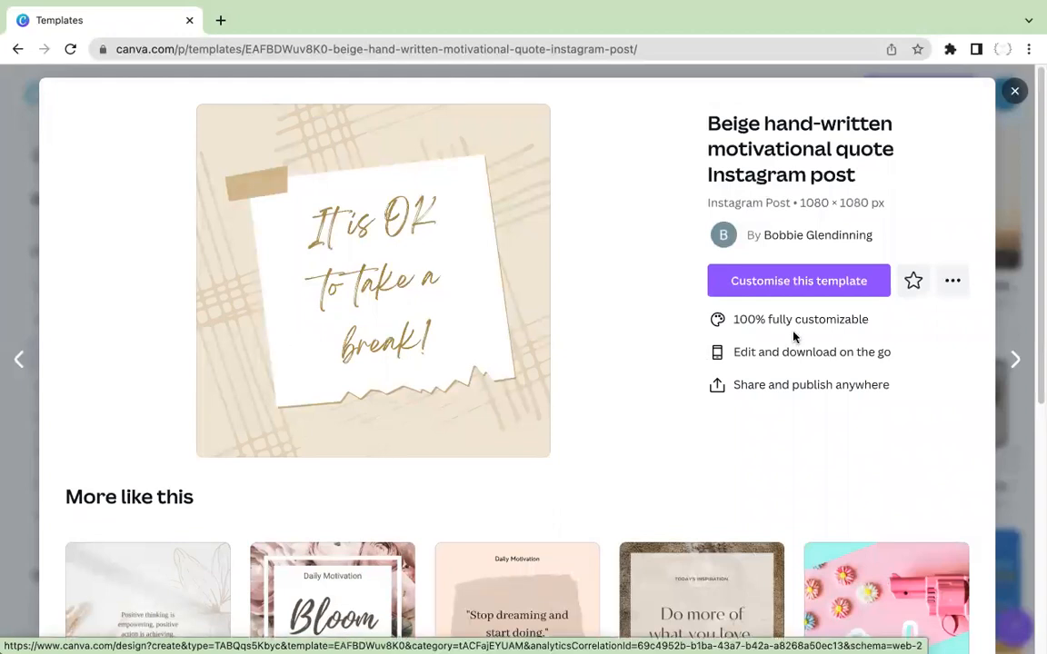
pyautogui.click(789, 281)
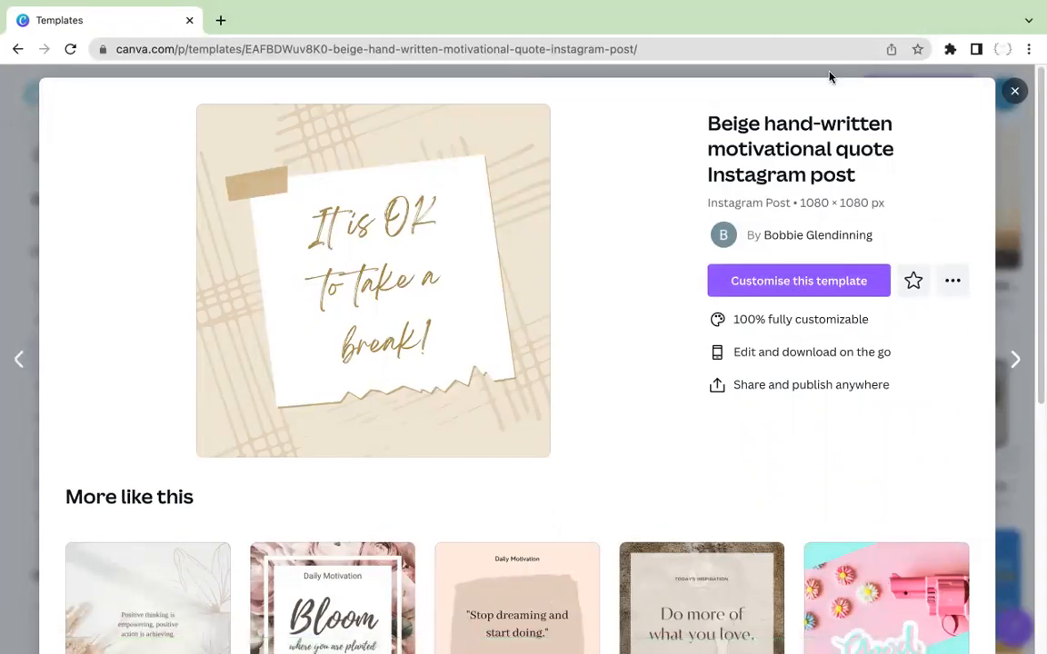
pyautogui.click(1012, 92)
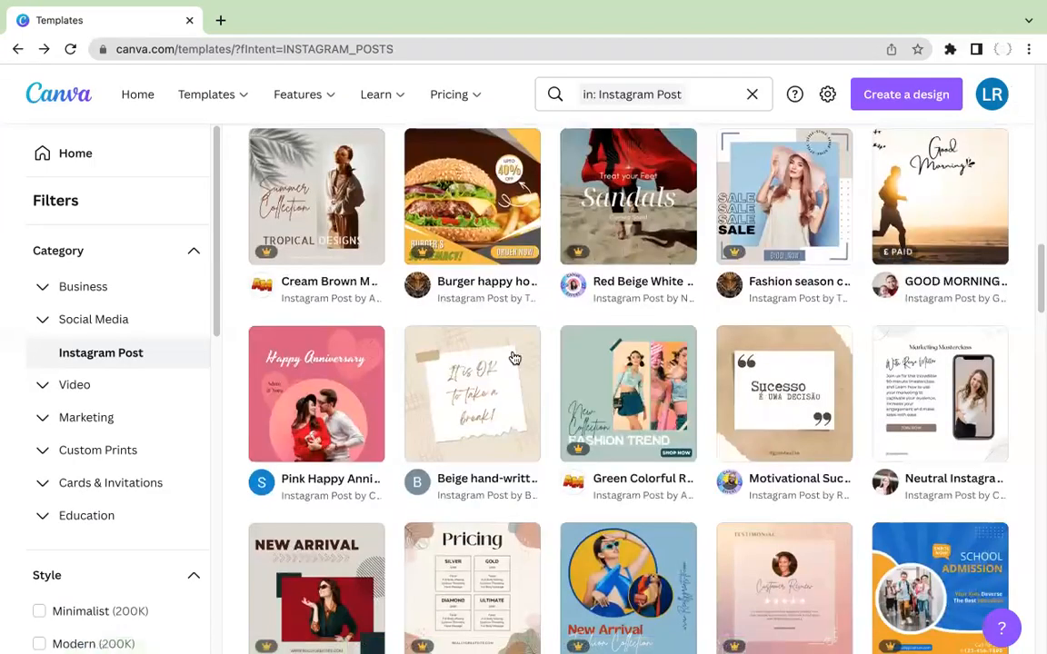
# Create a blank Instagram Post design from the template list and dismiss the post scheduling tip in the editor.
pyautogui.scroll(10, 515, 355)
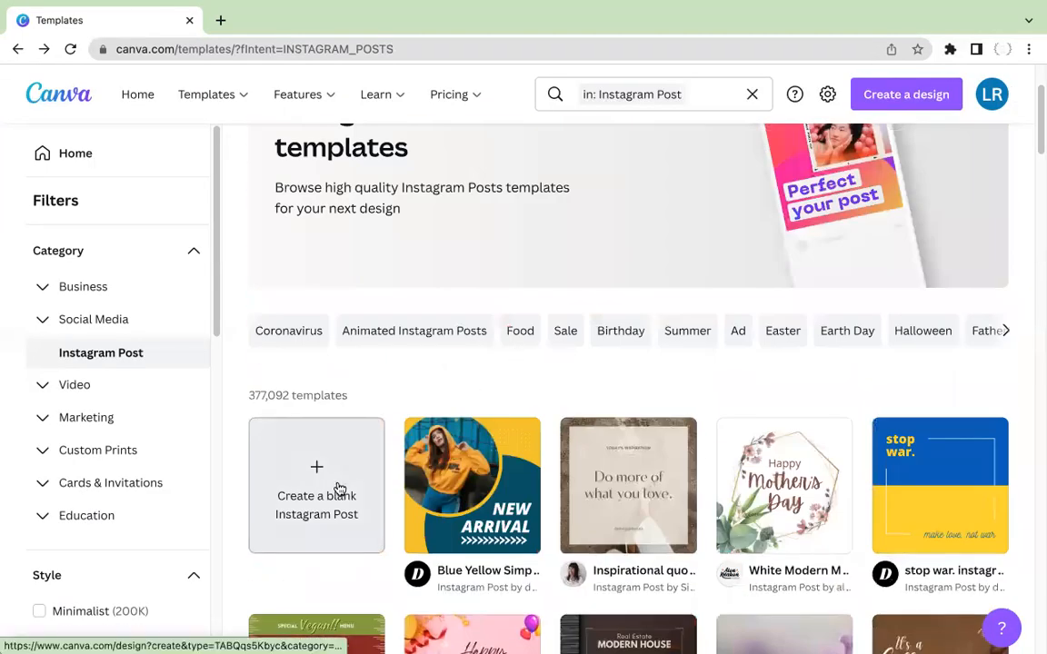
pyautogui.click(317, 488)
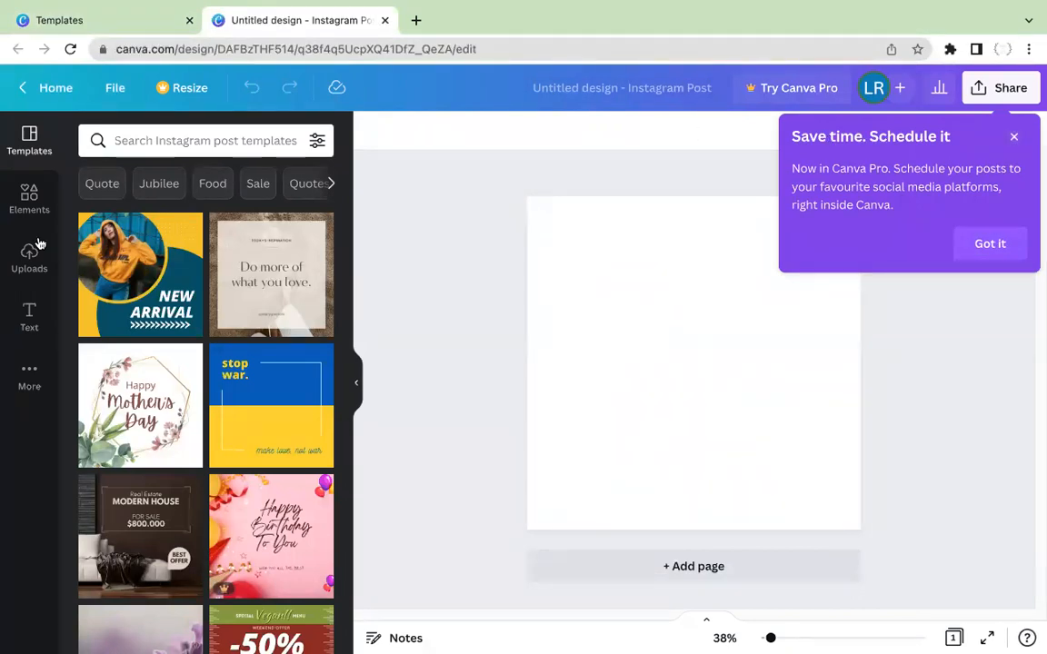
pyautogui.click(1011, 138)
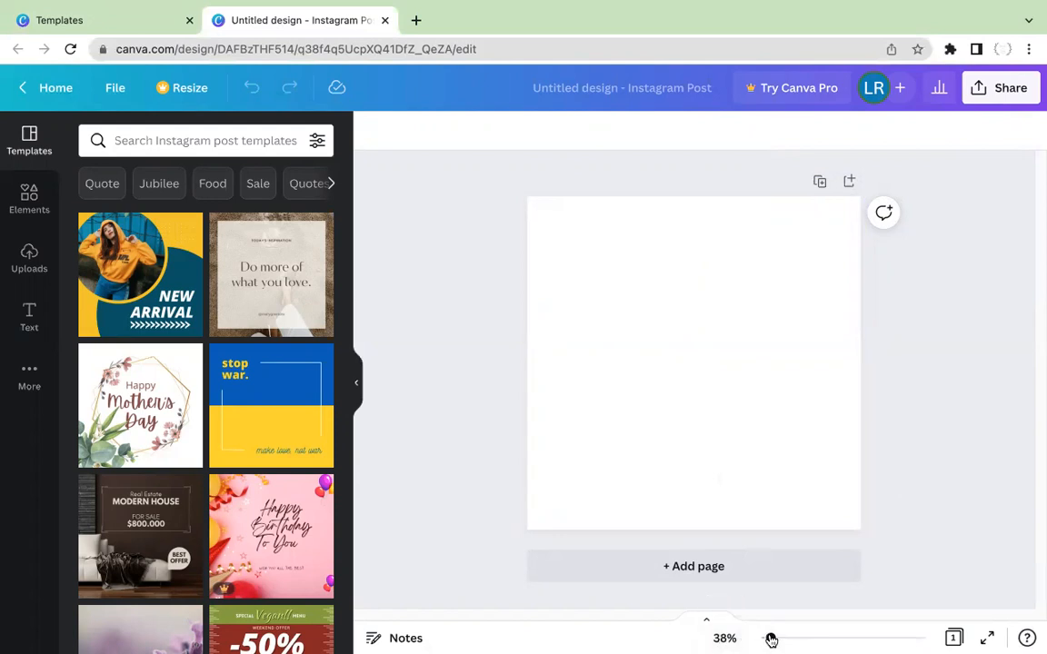
# Duplicate the blank page of the Instagram Post and delete the duplicate.
pyautogui.moveTo(772, 639)
pyautogui.mouseDown()
pyautogui.moveTo(784, 639)
pyautogui.moveTo(773, 640)
pyautogui.mouseUp()
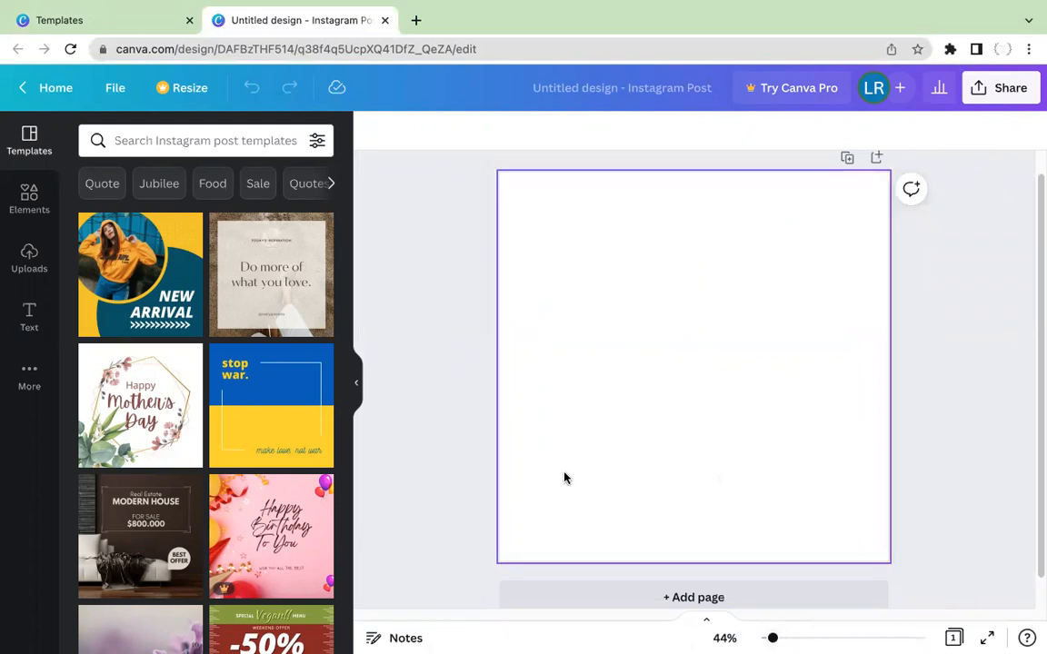
pyautogui.click(847, 160)
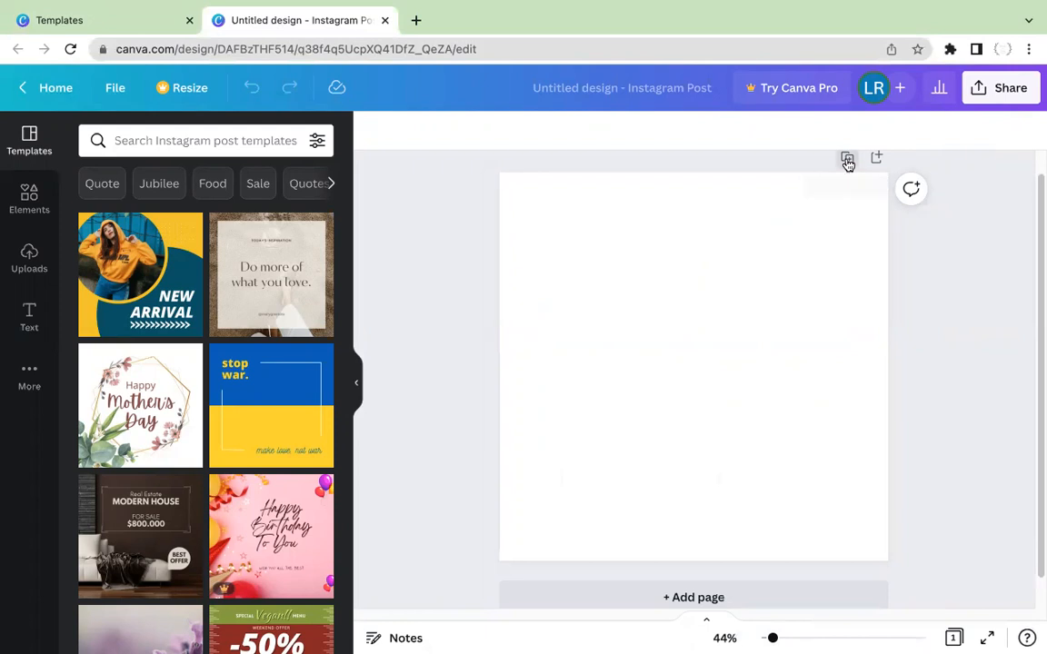
pyautogui.scroll(3, 972, 400)
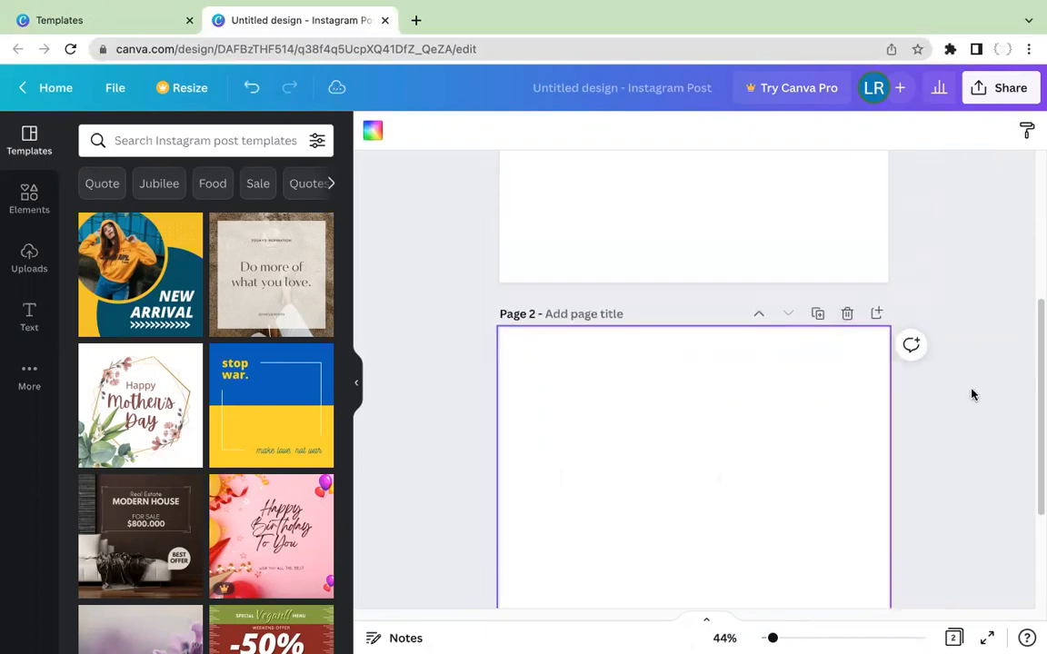
pyautogui.click(847, 315)
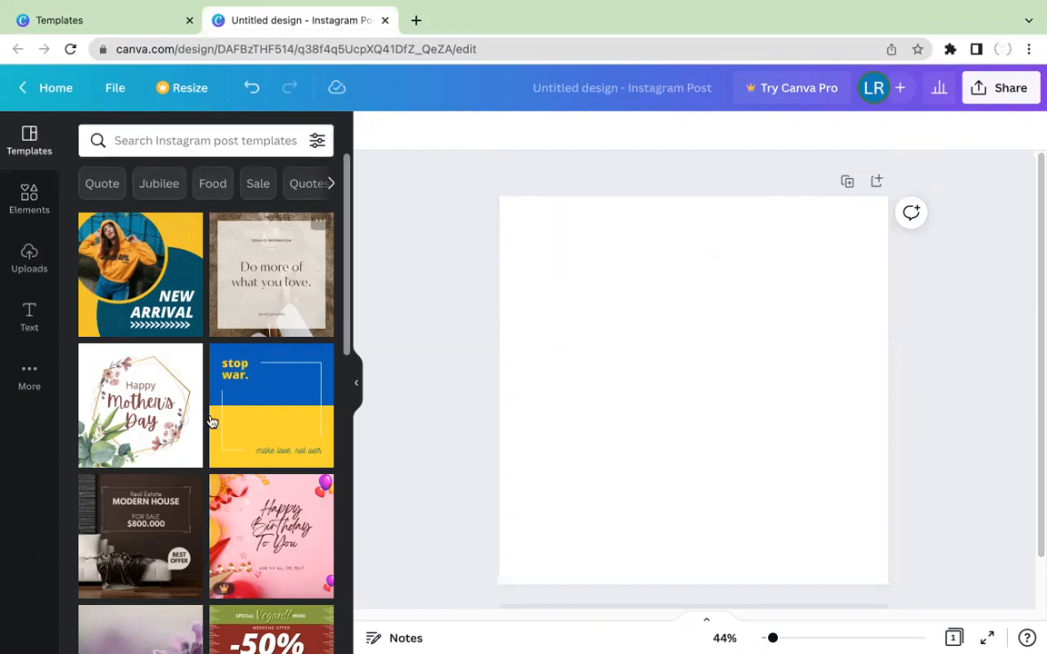
# Look through the Instagram post templates offered in the editor and return to the start of the list.
pyautogui.scroll(-8, 231, 437)
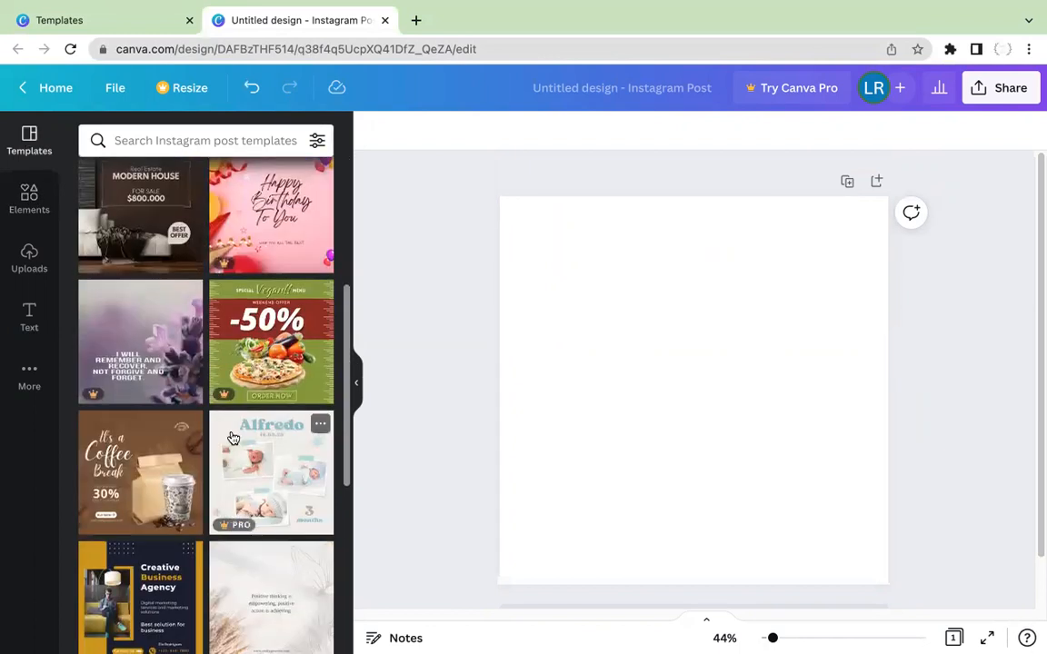
pyautogui.scroll(-2, 232, 437)
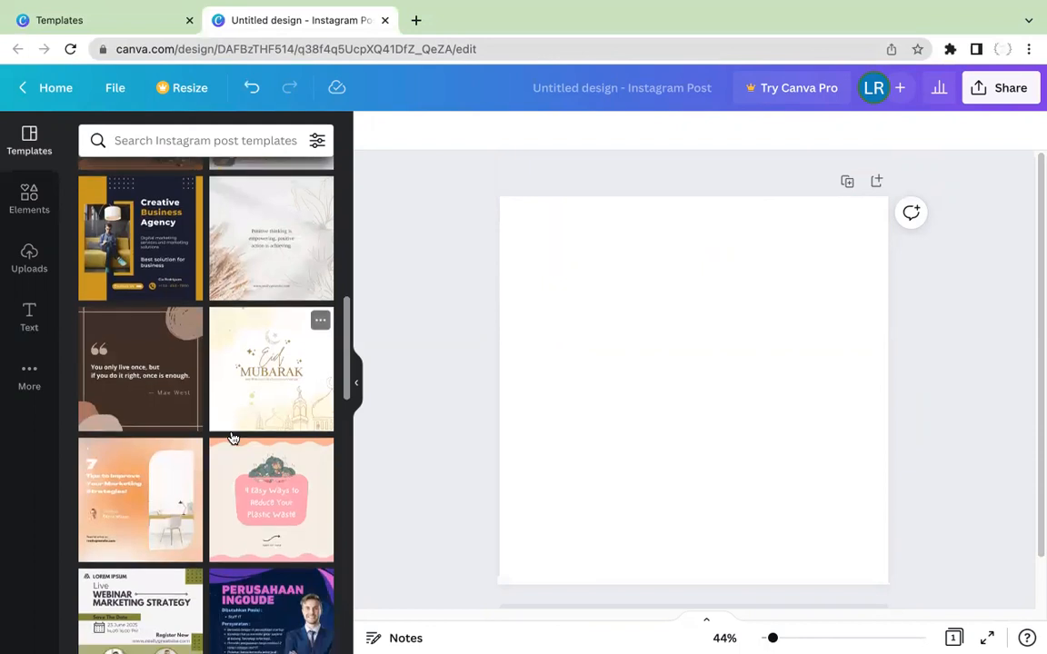
pyautogui.scroll(-1, 234, 440)
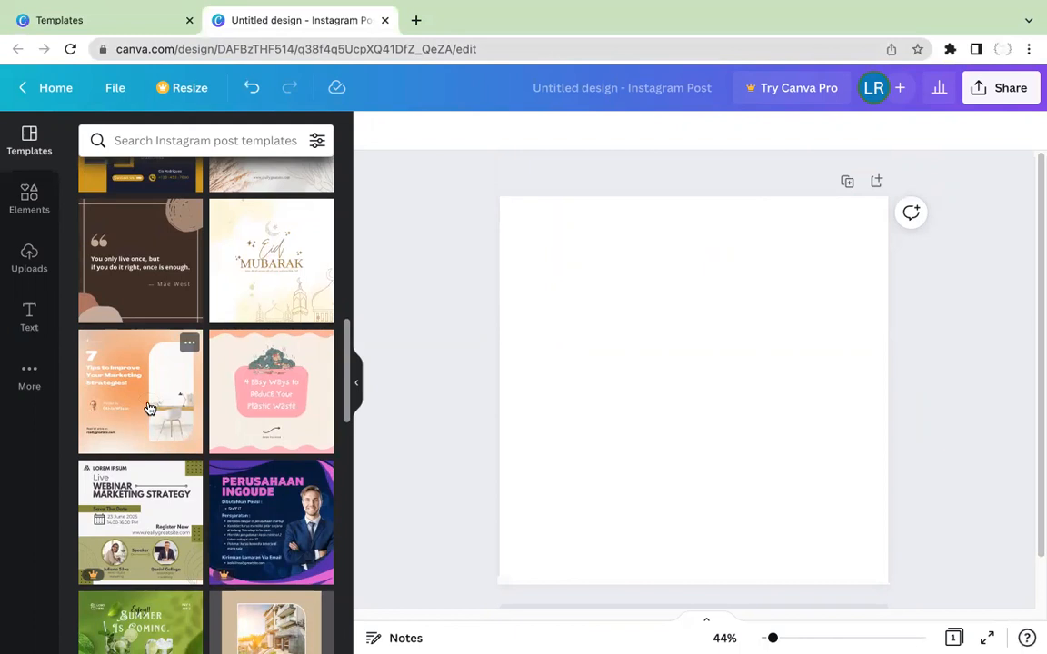
pyautogui.scroll(3, 150, 408)
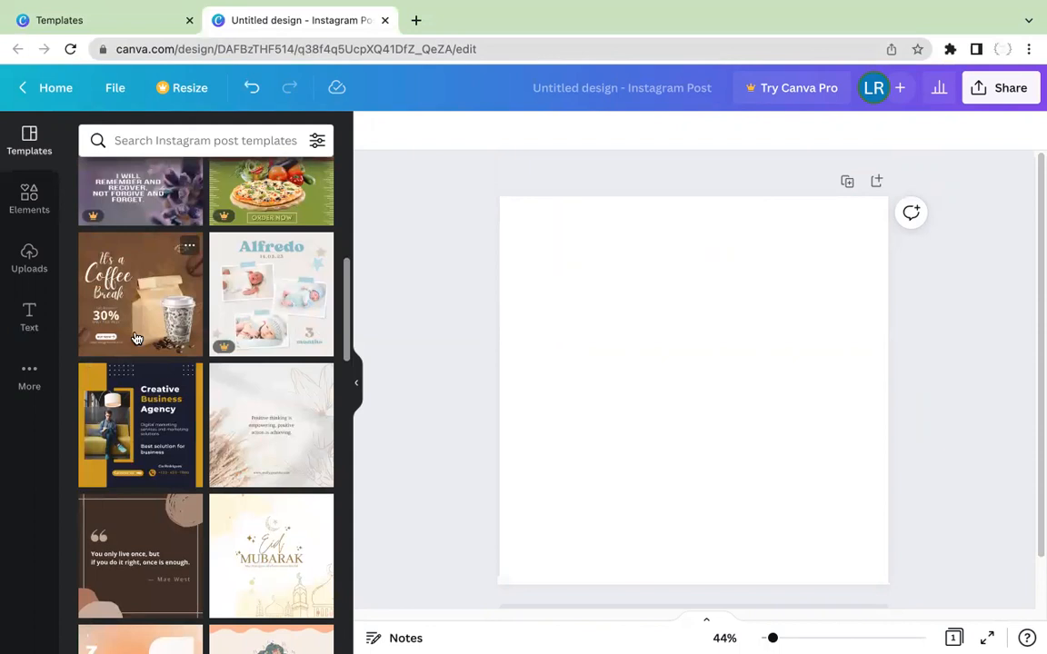
pyautogui.scroll(5, 136, 339)
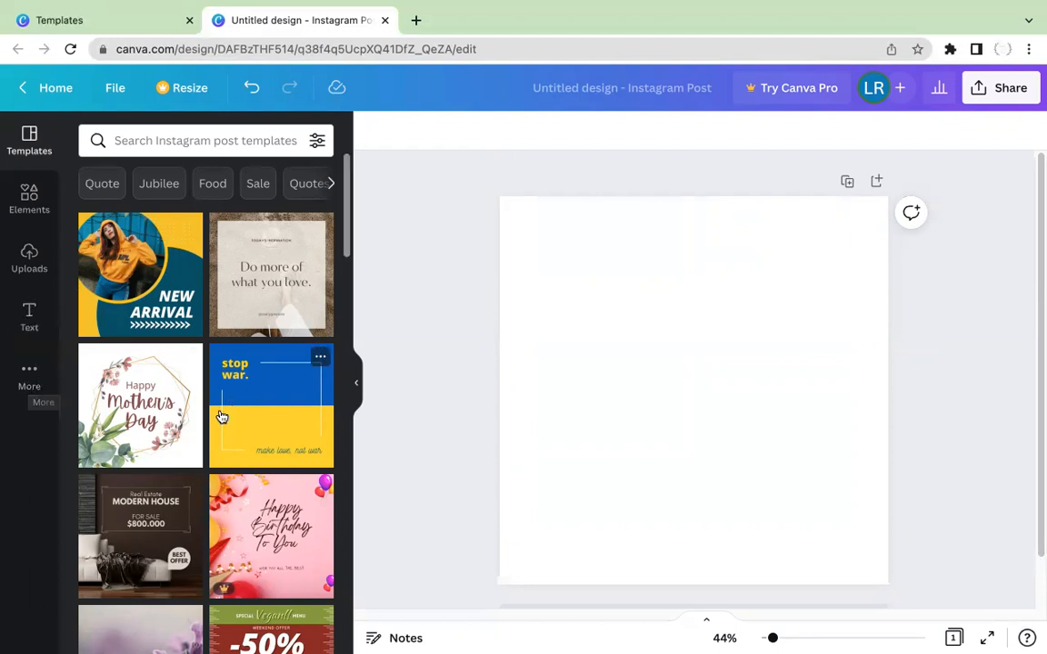
# Apply the beige "Do more of what you love." template to the blank Instagram Post page.
pyautogui.scroll(-1, 221, 415)
pyautogui.scroll(-5, 222, 415)
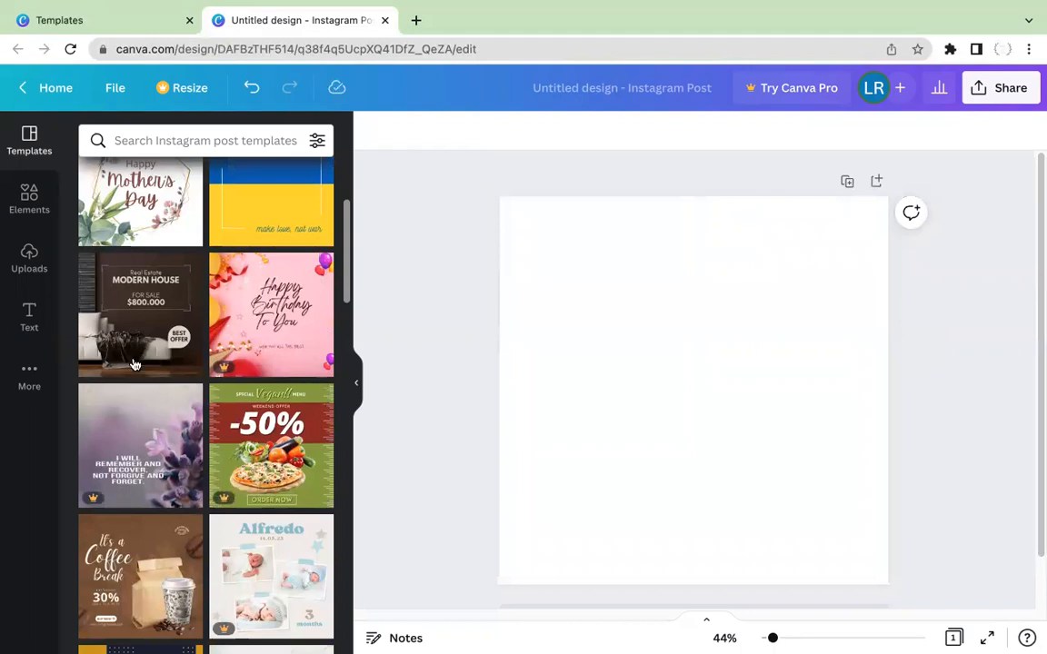
pyautogui.scroll(5, 159, 356)
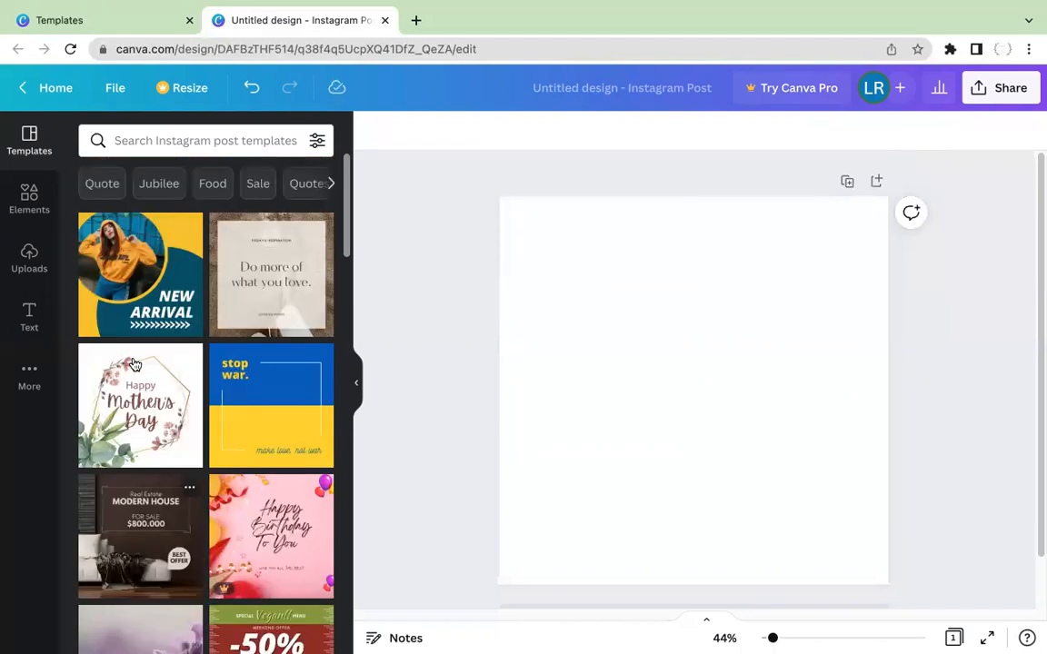
pyautogui.click(257, 306)
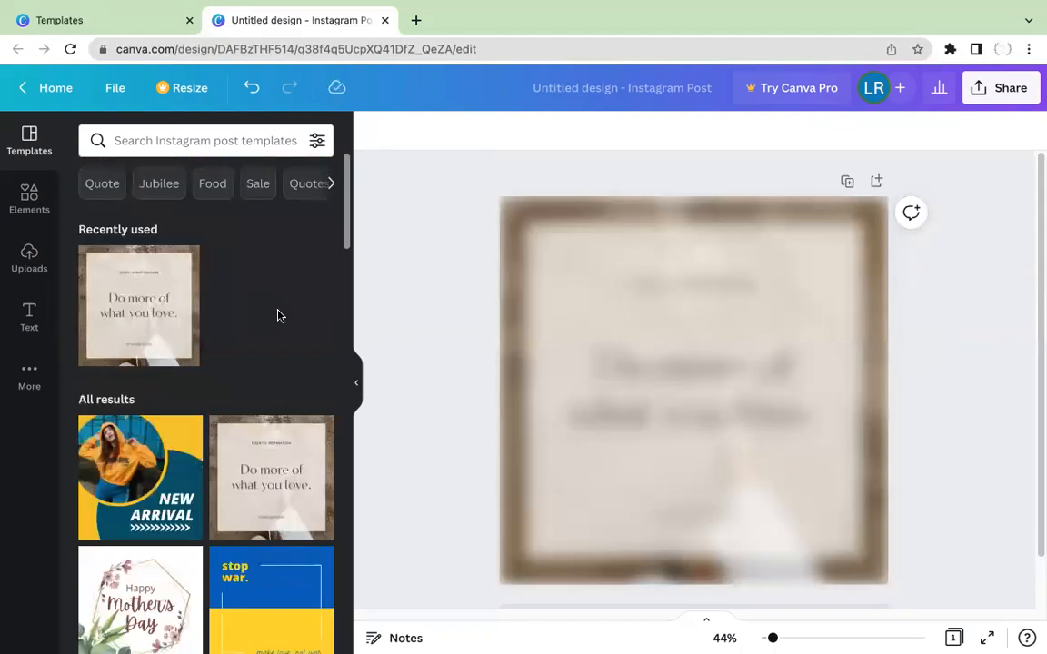
pyautogui.click(646, 473)
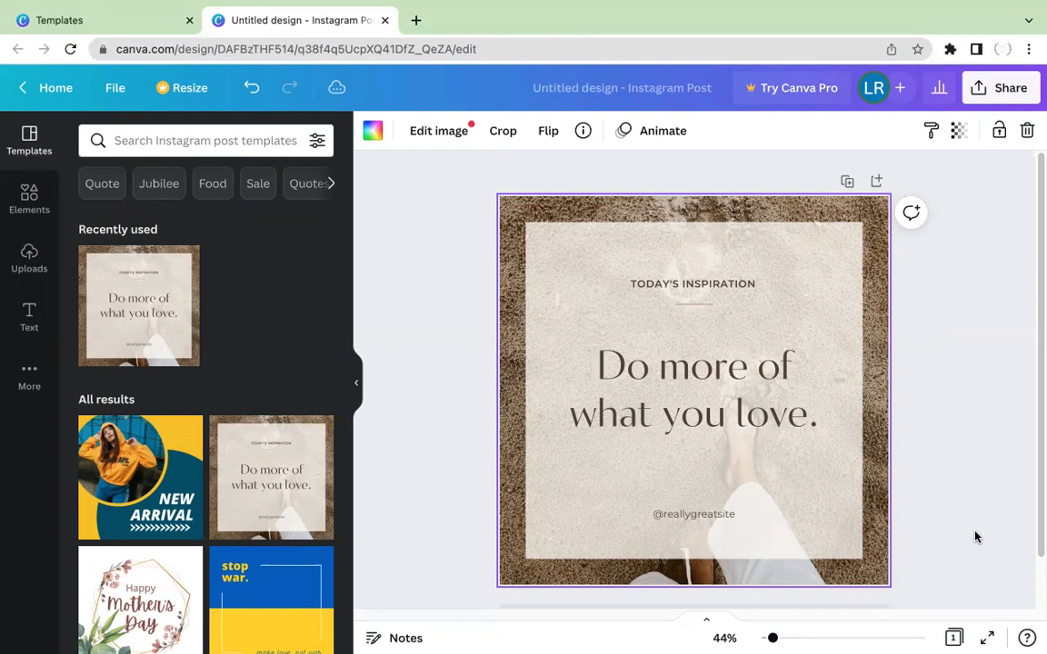
# Replace the small heading with "WELCOME!" and the main quote with "I can do all things!".
pyautogui.click(720, 284)
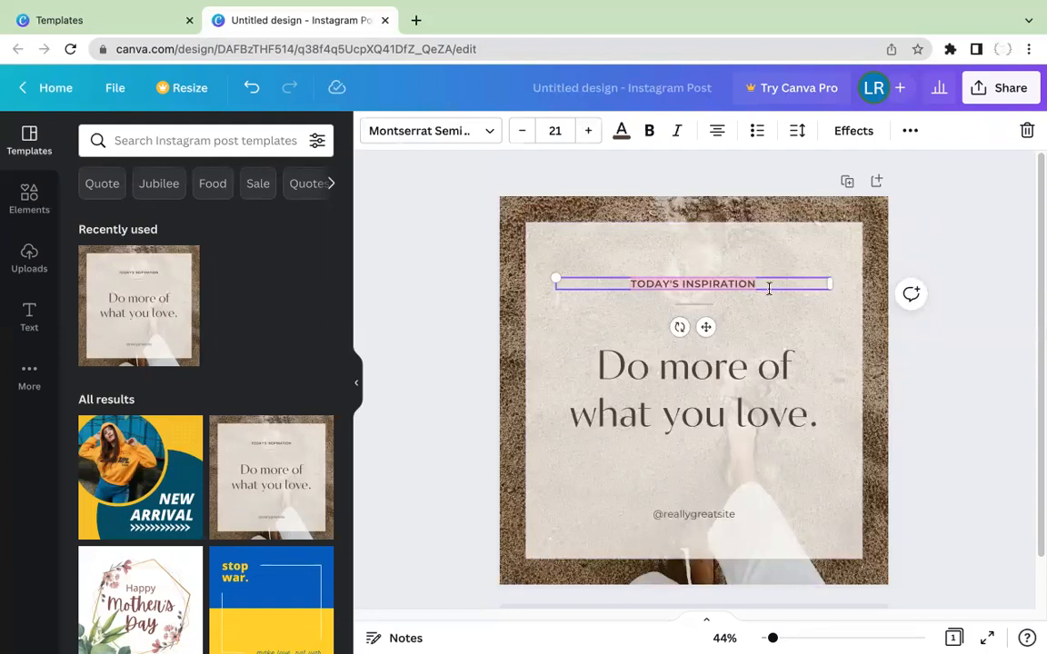
pyautogui.write('WELCOME!')
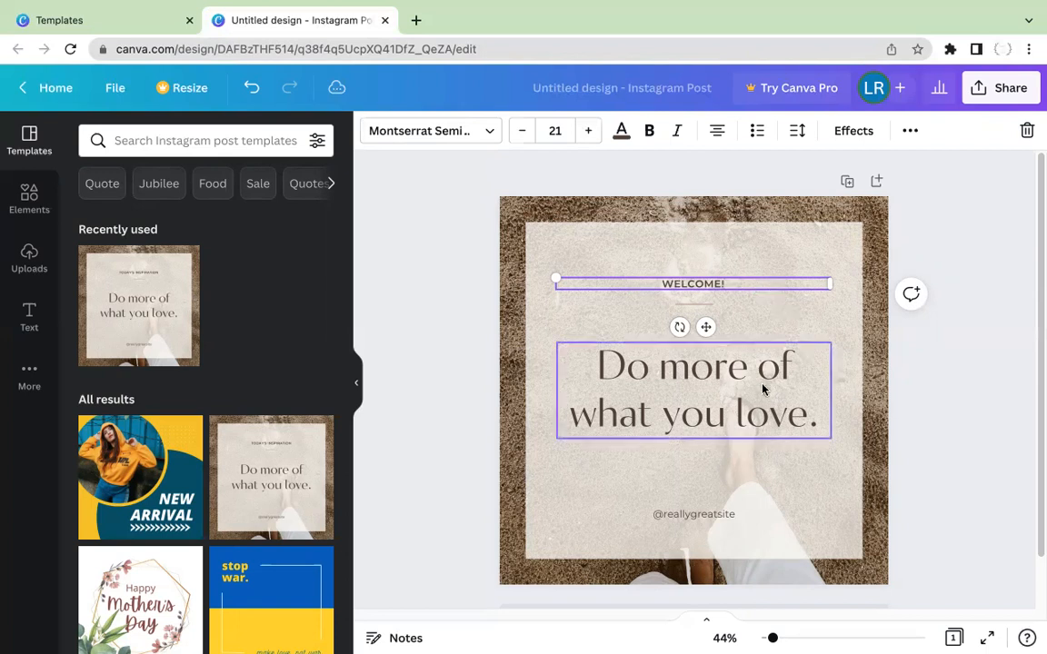
pyautogui.click(812, 416)
pyautogui.doubleClick(809, 416)
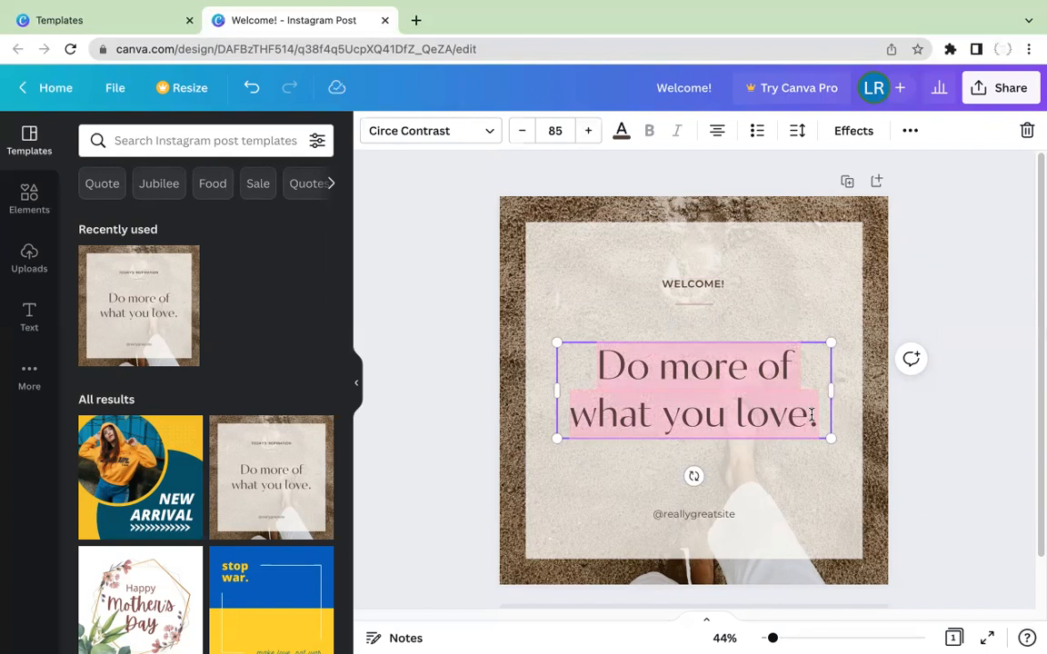
pyautogui.press('BackSpace')
pyautogui.write('I can do all things!')
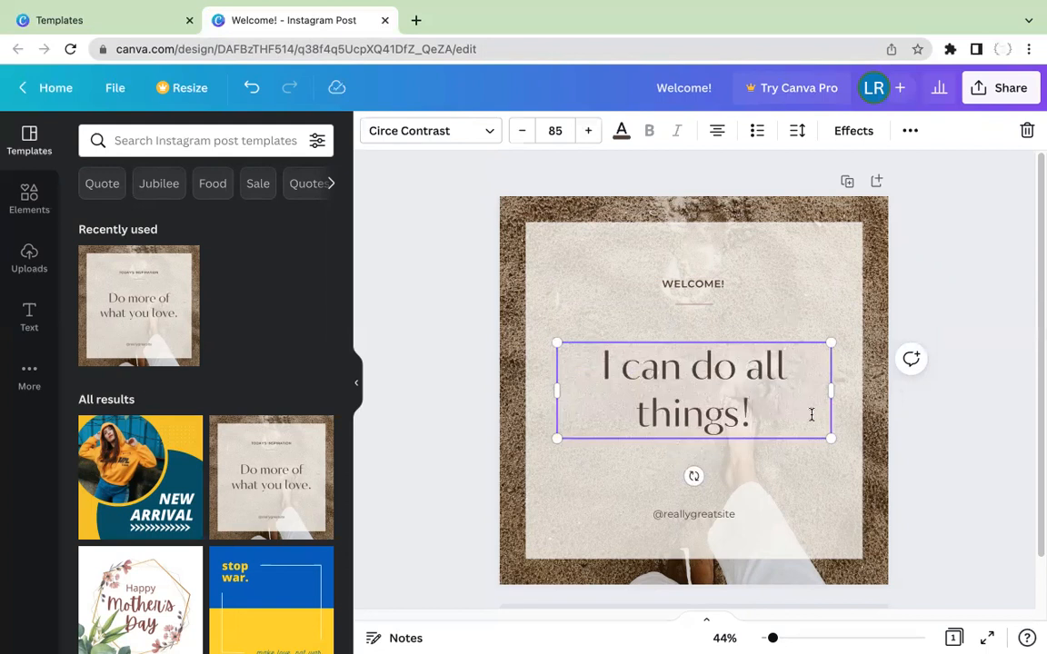
pyautogui.doubleClick(726, 518)
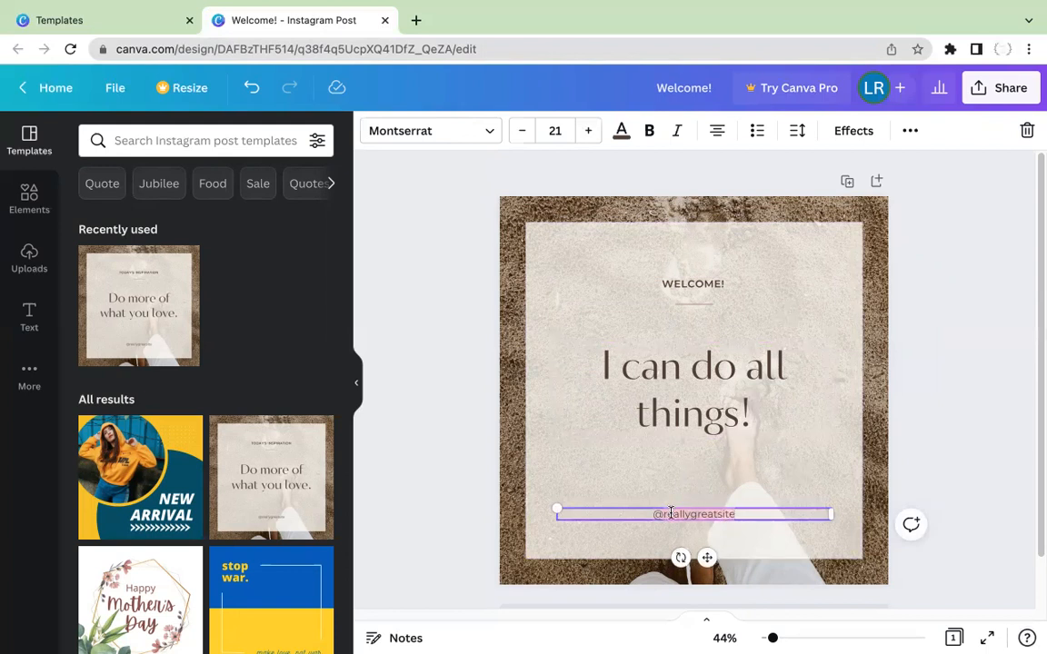
pyautogui.write('mindfulof')
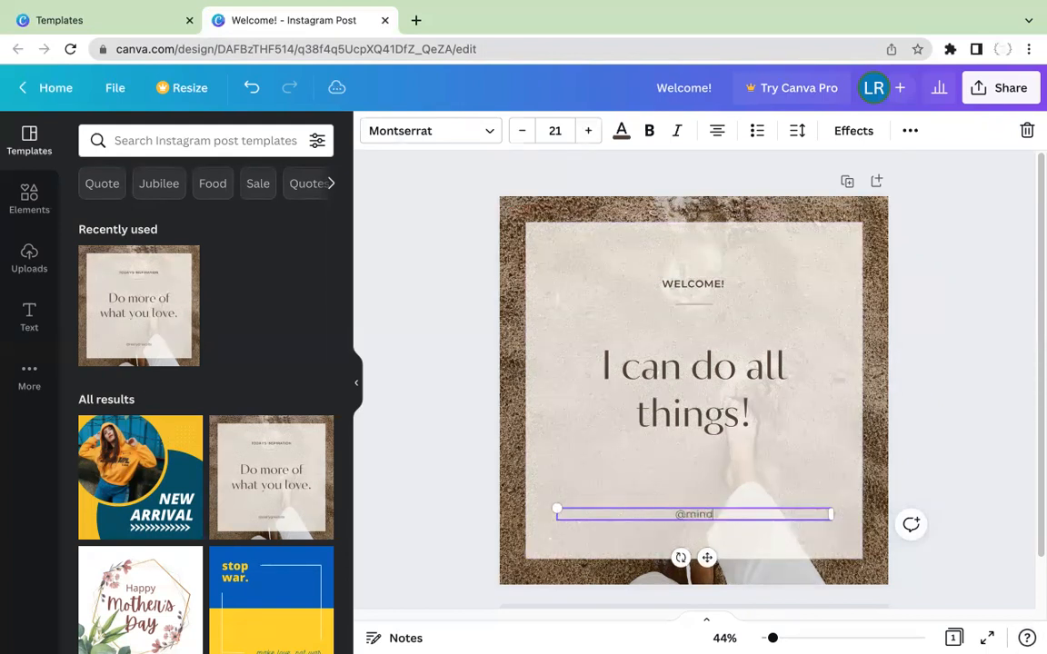
pyautogui.write('st')
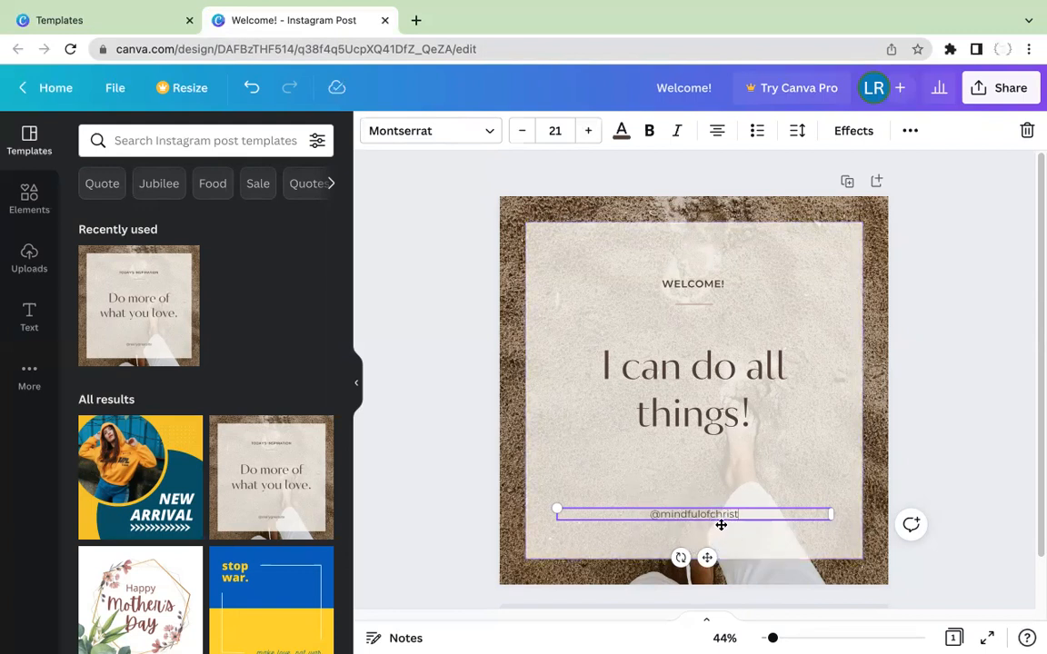
# Select the quote, heading, divider line, translucent box and background photo in turn to view their editing options.
pyautogui.click(718, 400)
pyautogui.click(708, 287)
pyautogui.click(695, 305)
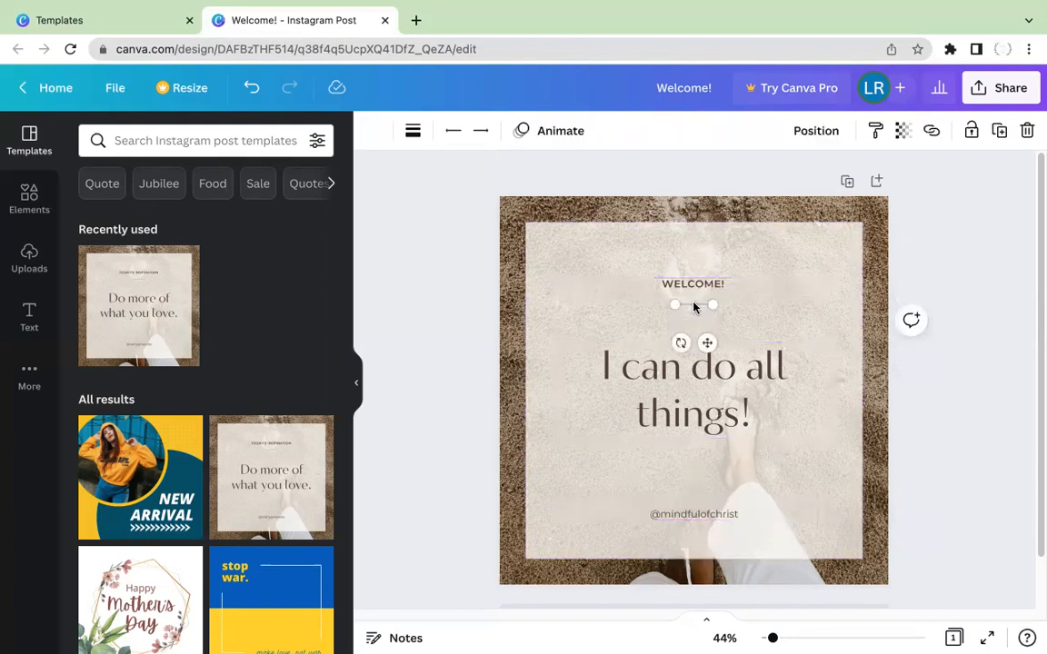
pyautogui.click(847, 239)
pyautogui.click(844, 218)
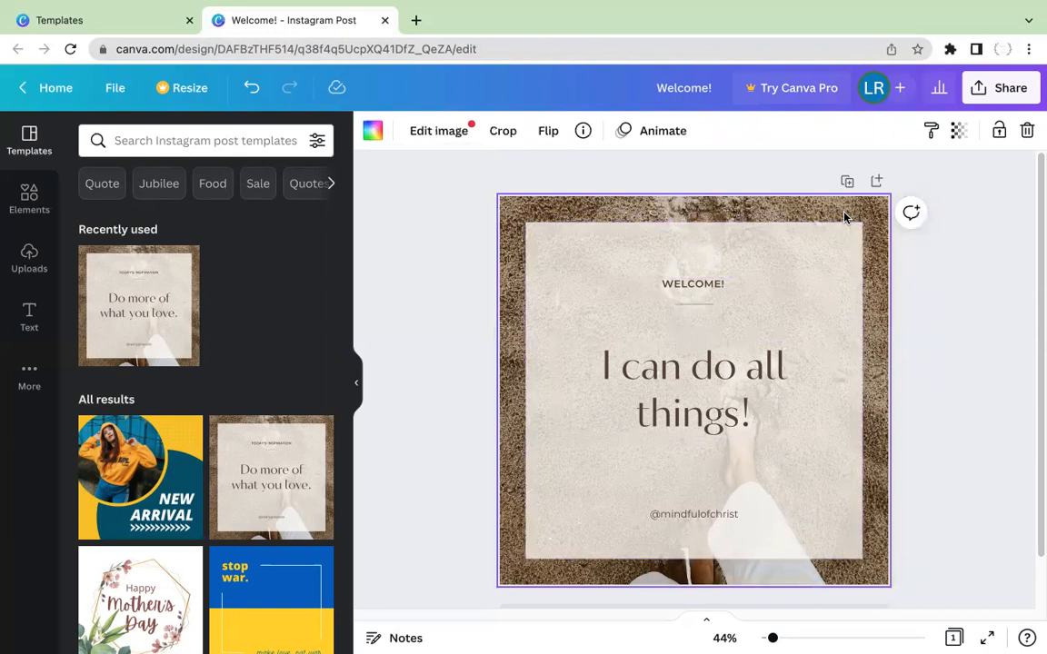
pyautogui.click(706, 516)
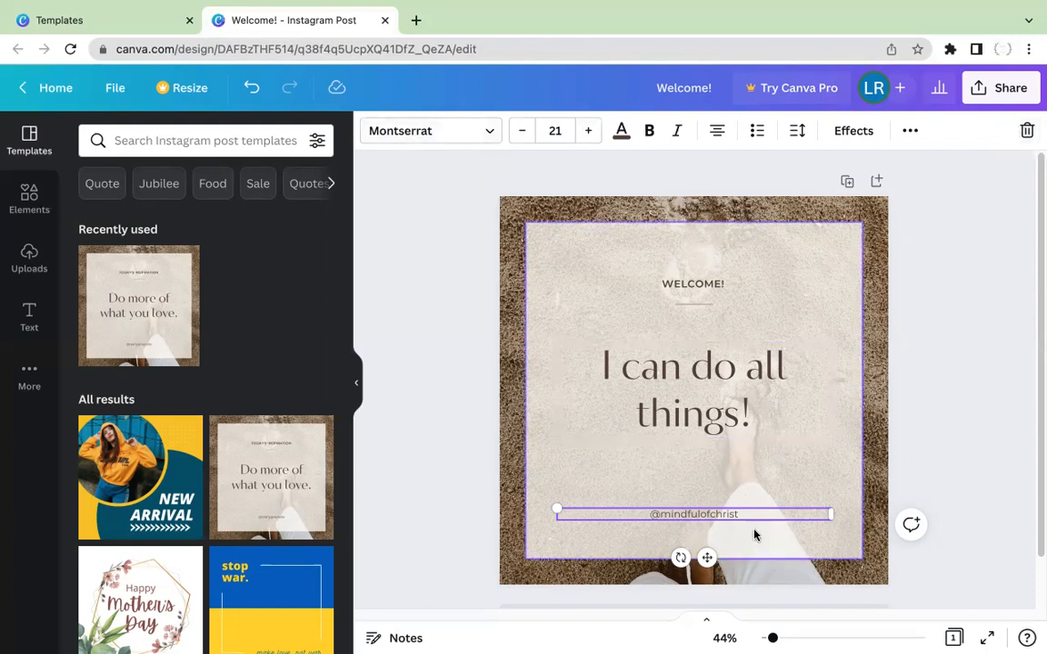
pyautogui.click(484, 134)
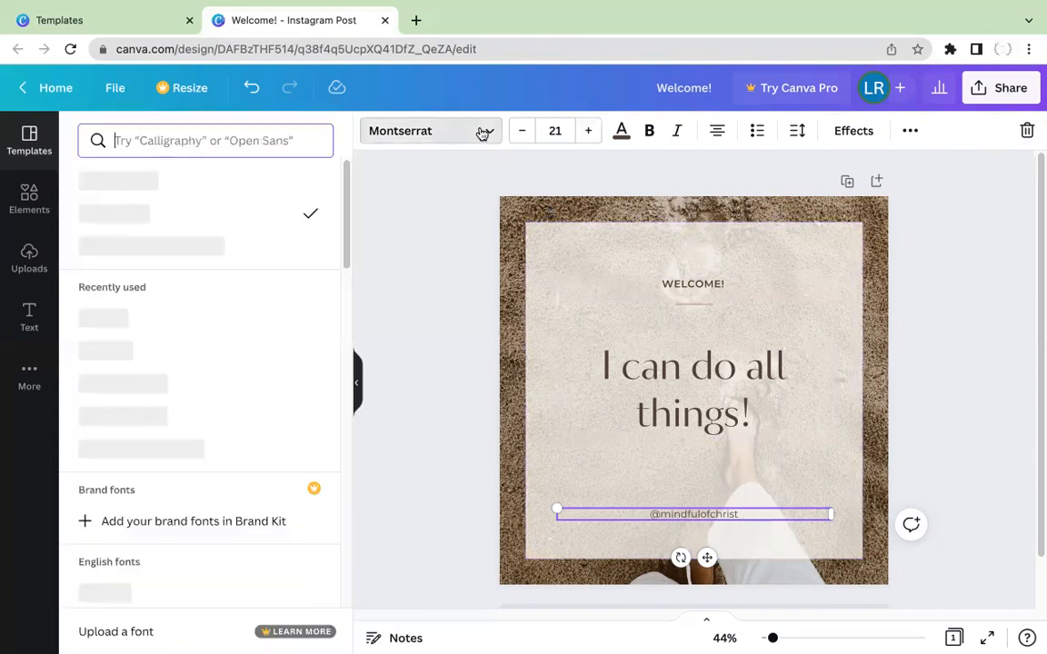
pyautogui.scroll(-2, 235, 291)
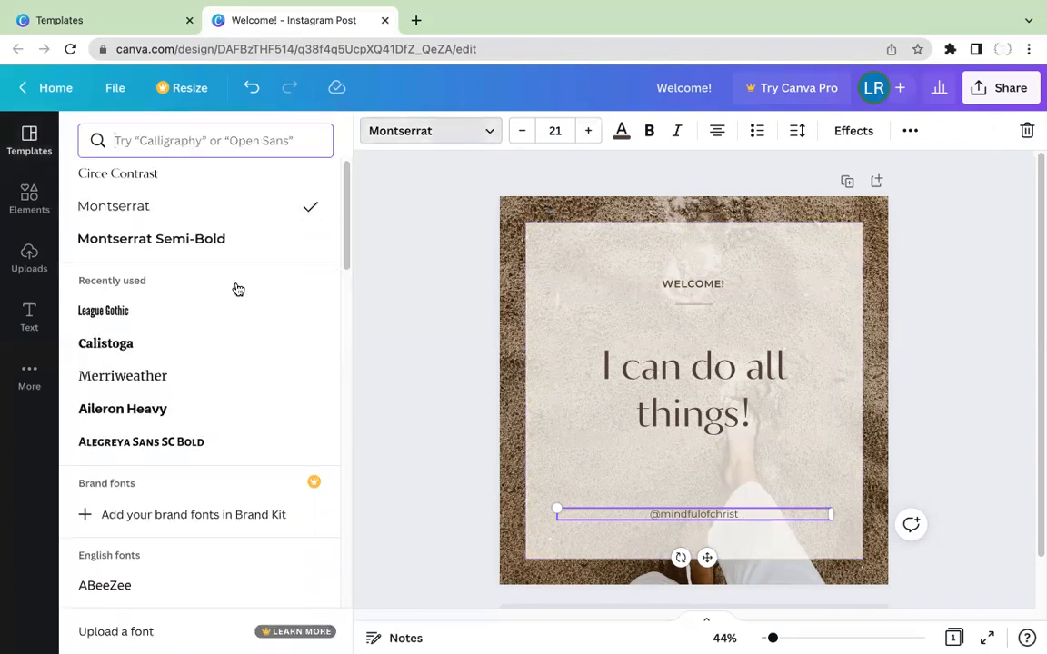
pyautogui.scroll(-9, 234, 296)
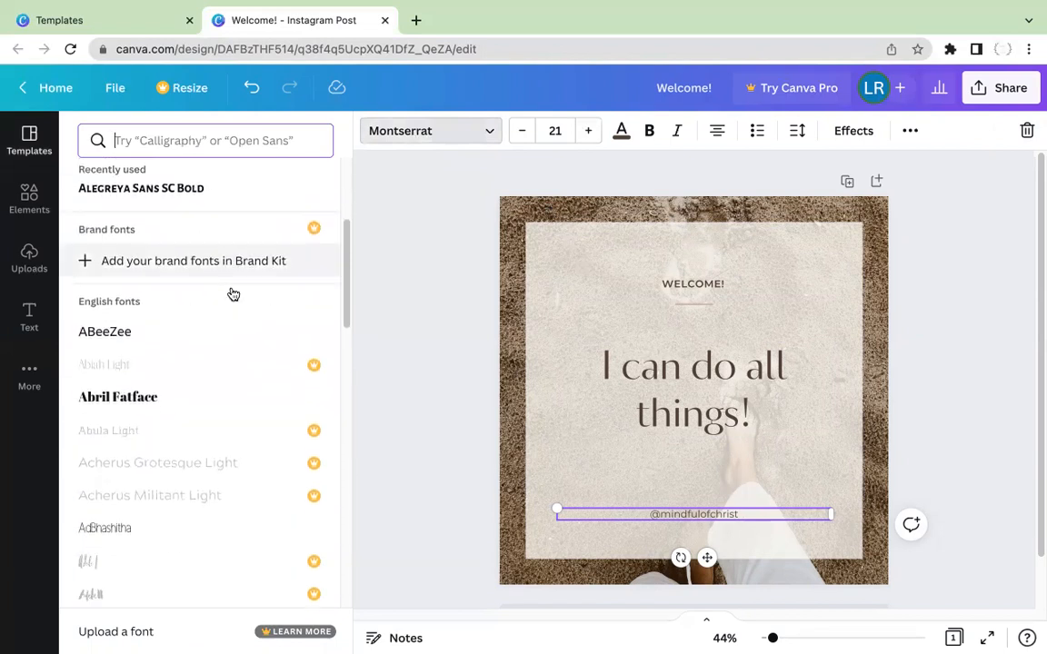
pyautogui.scroll(-3, 232, 291)
pyautogui.click(234, 324)
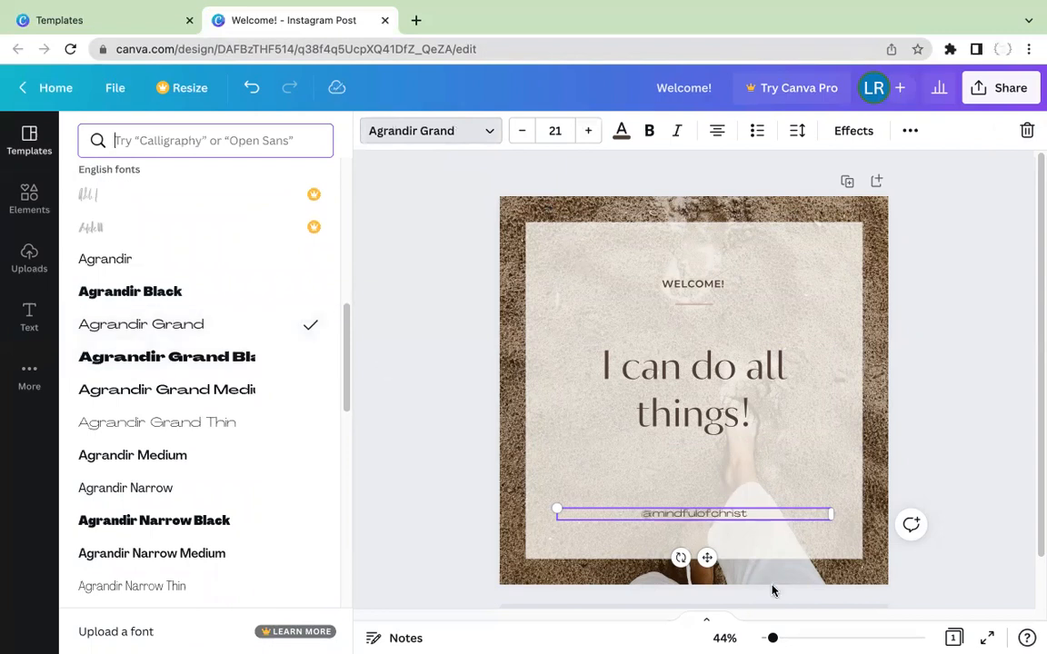
pyautogui.doubleClick(751, 520)
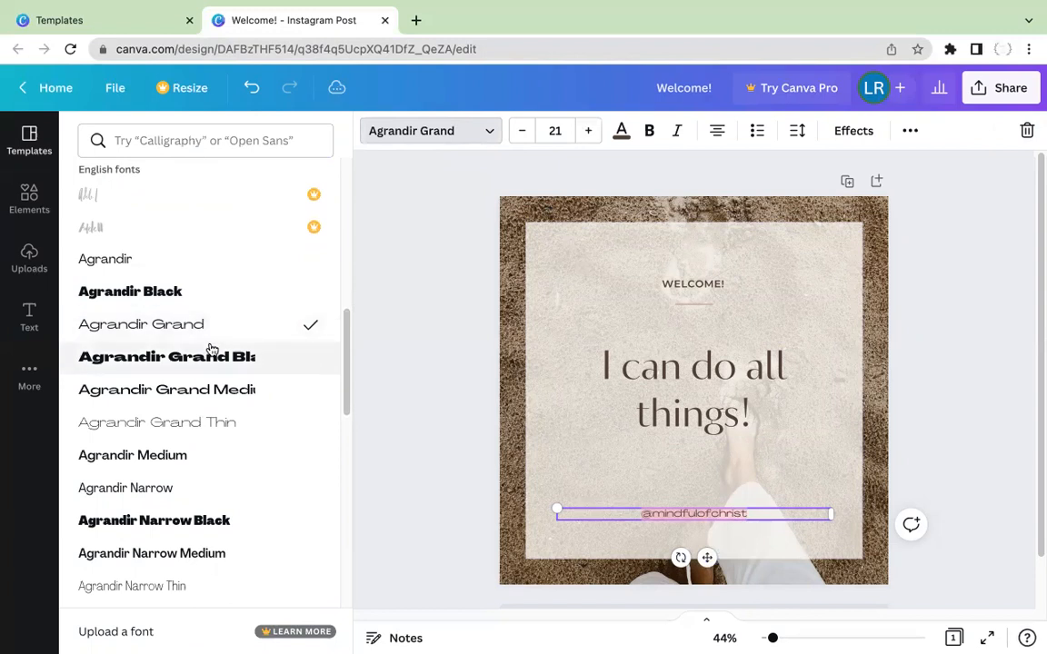
pyautogui.click(215, 364)
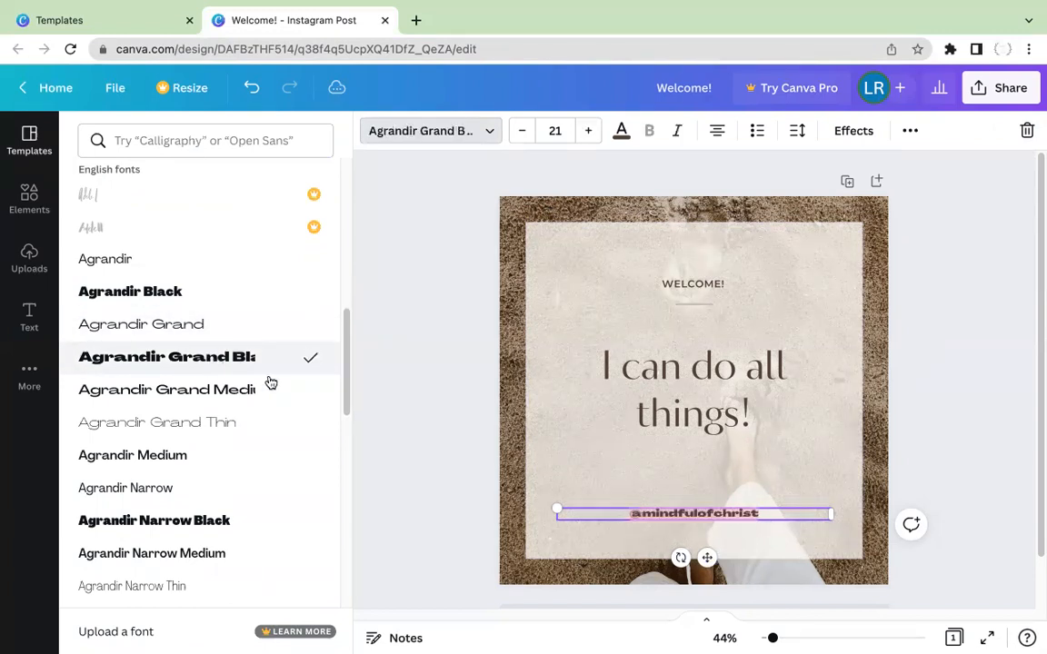
pyautogui.click(216, 402)
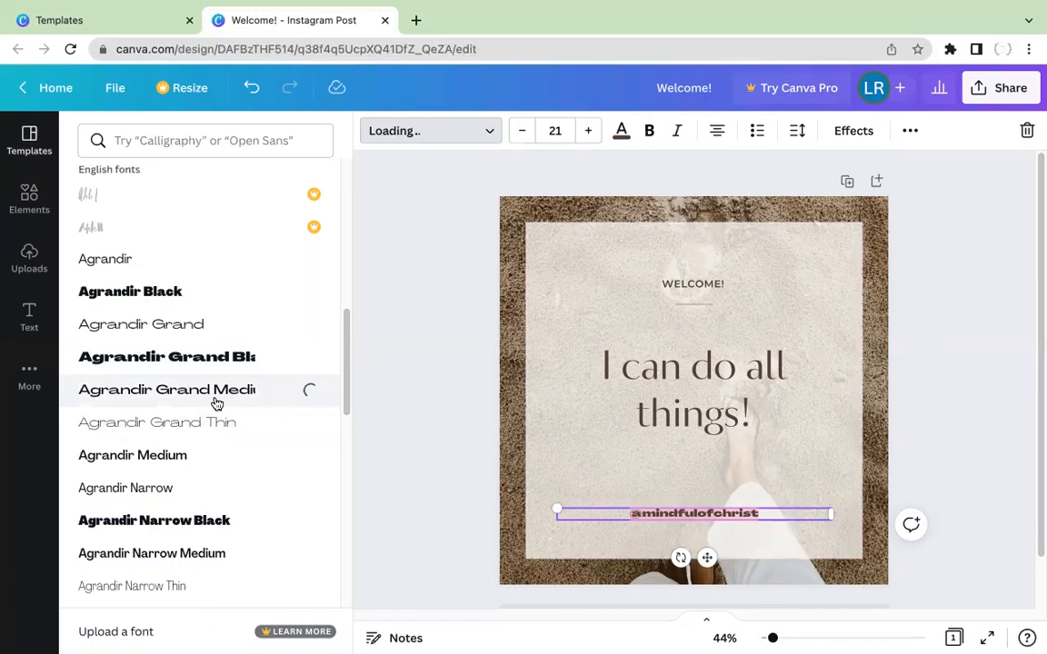
pyautogui.click(587, 133)
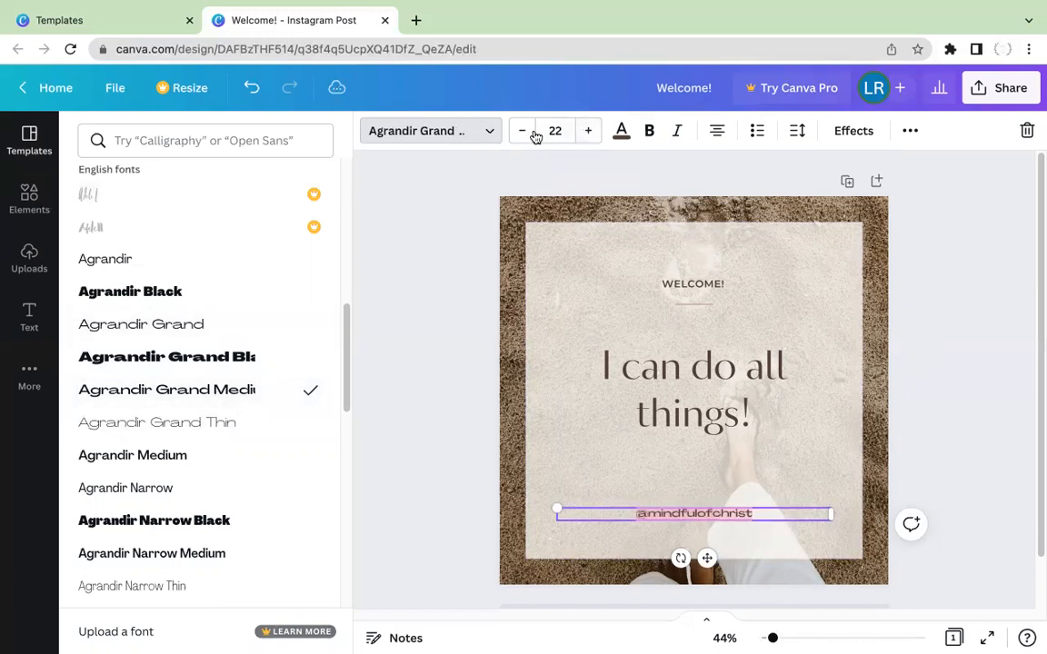
pyautogui.click(588, 133)
pyautogui.click(555, 131)
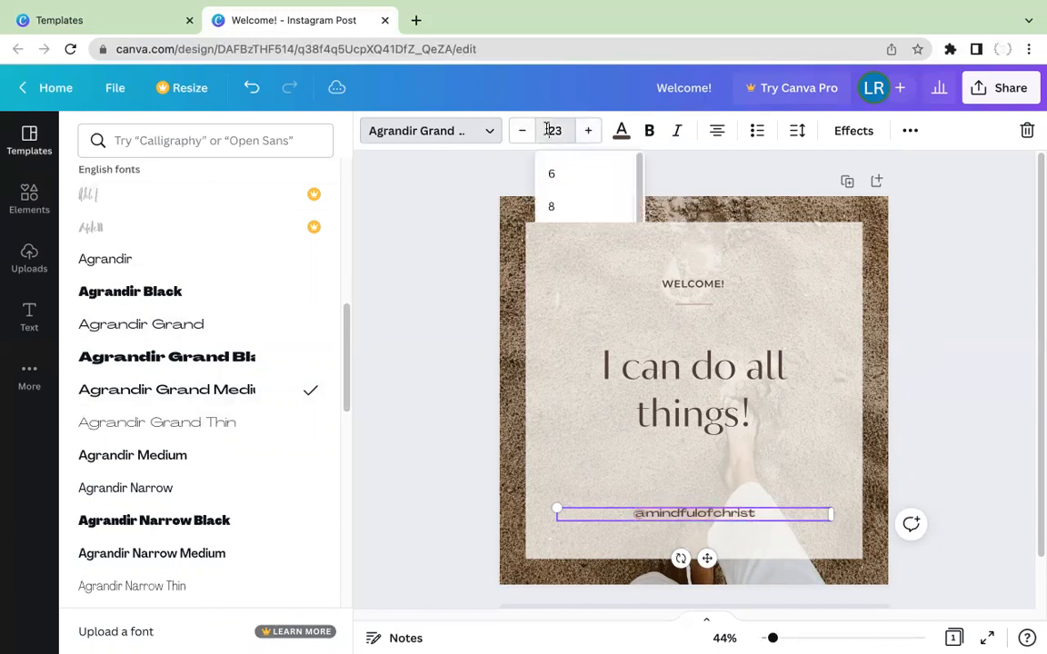
pyautogui.scroll(-3, 576, 427)
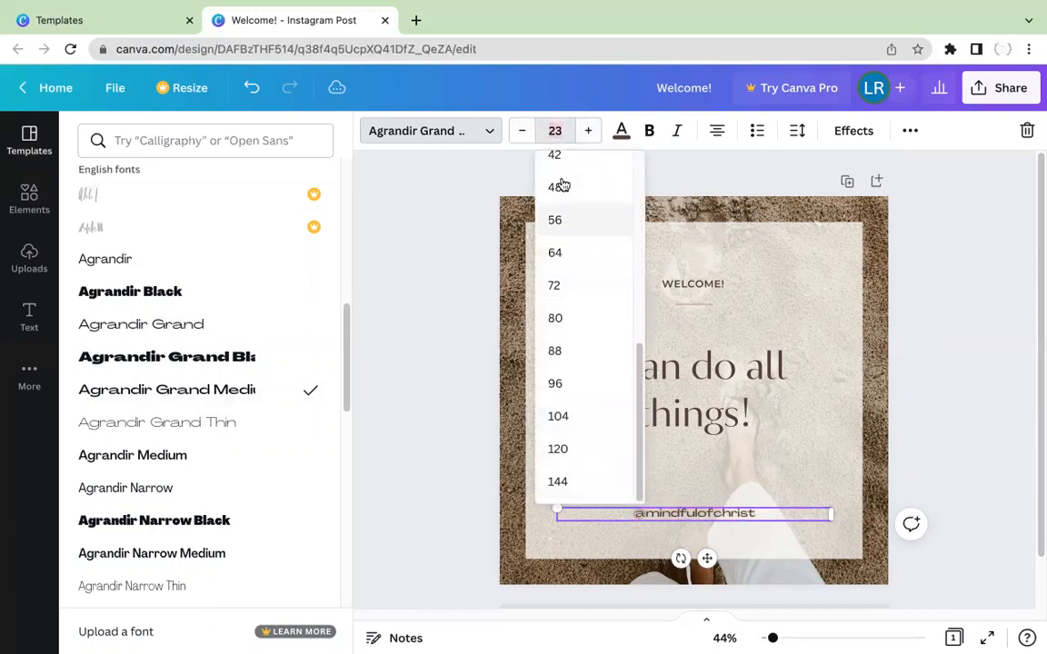
pyautogui.click(523, 132)
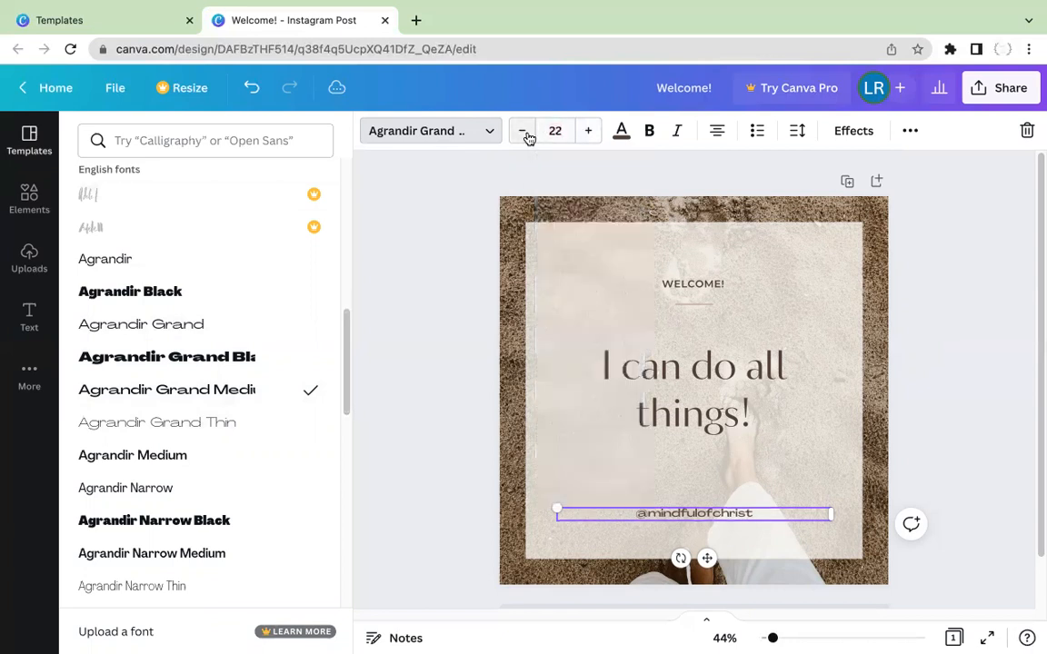
pyautogui.click(622, 131)
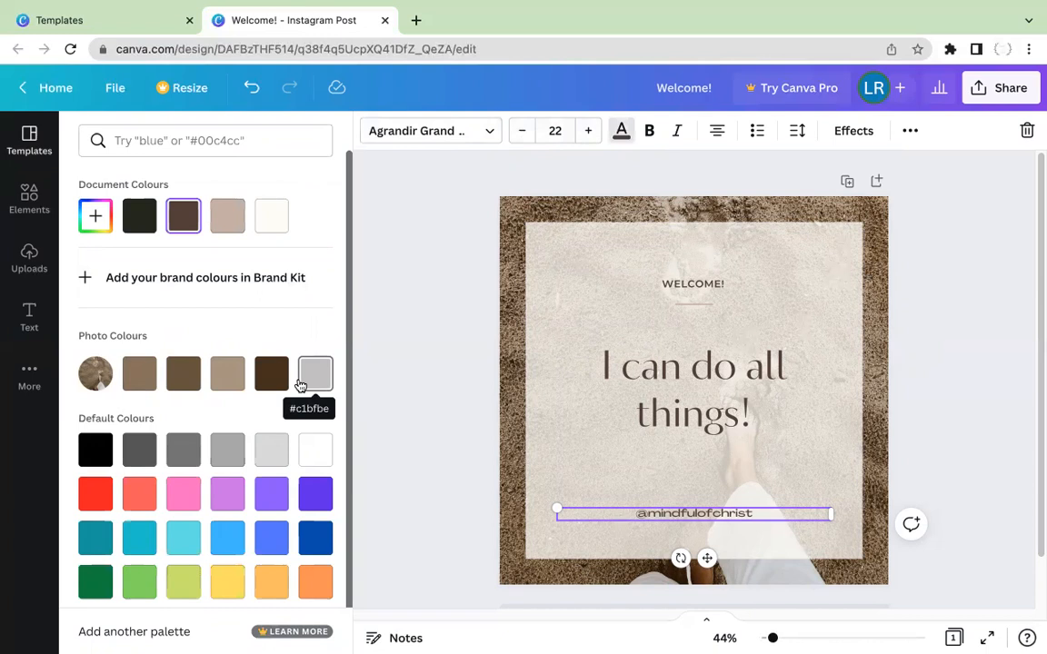
pyautogui.scroll(-1, 295, 439)
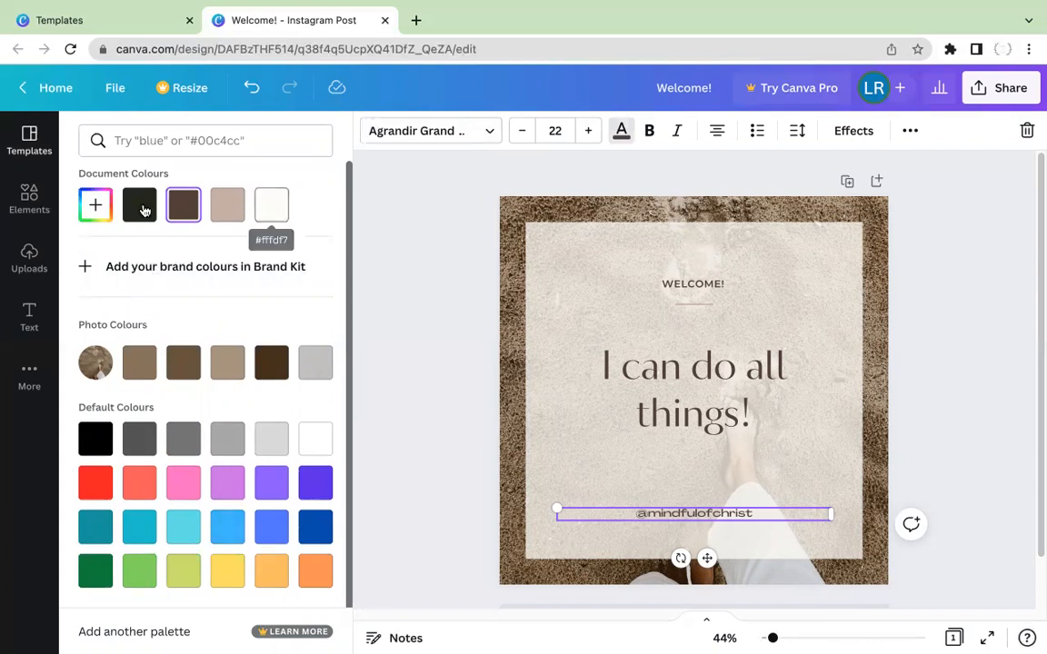
pyautogui.click(97, 206)
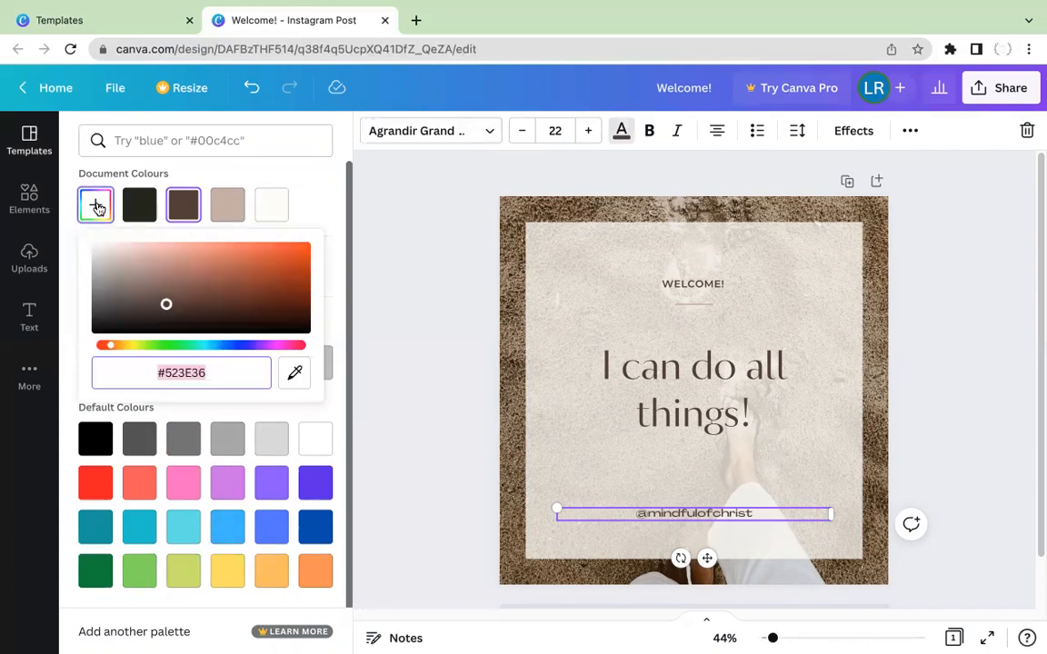
pyautogui.moveTo(164, 303); pyautogui.dragTo(289, 275)
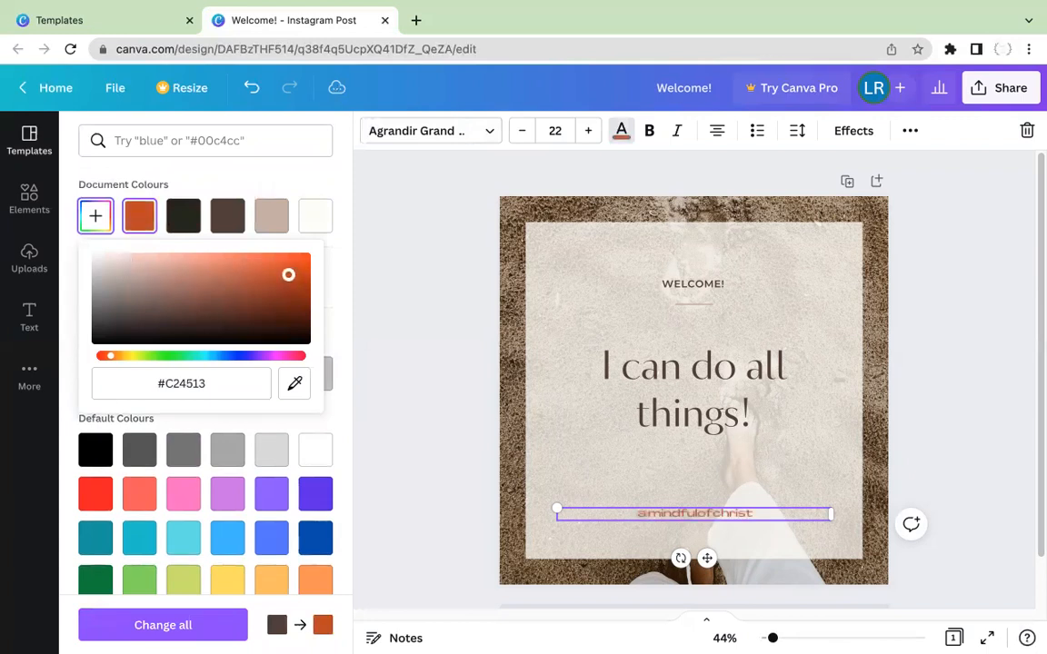
pyautogui.click(146, 219)
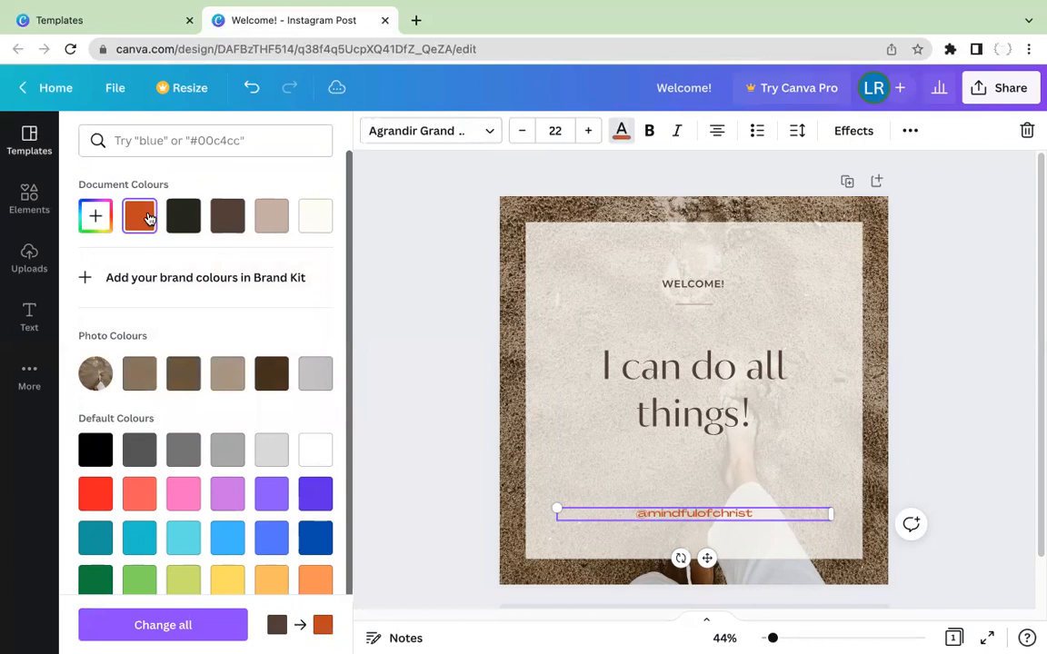
pyautogui.click(651, 133)
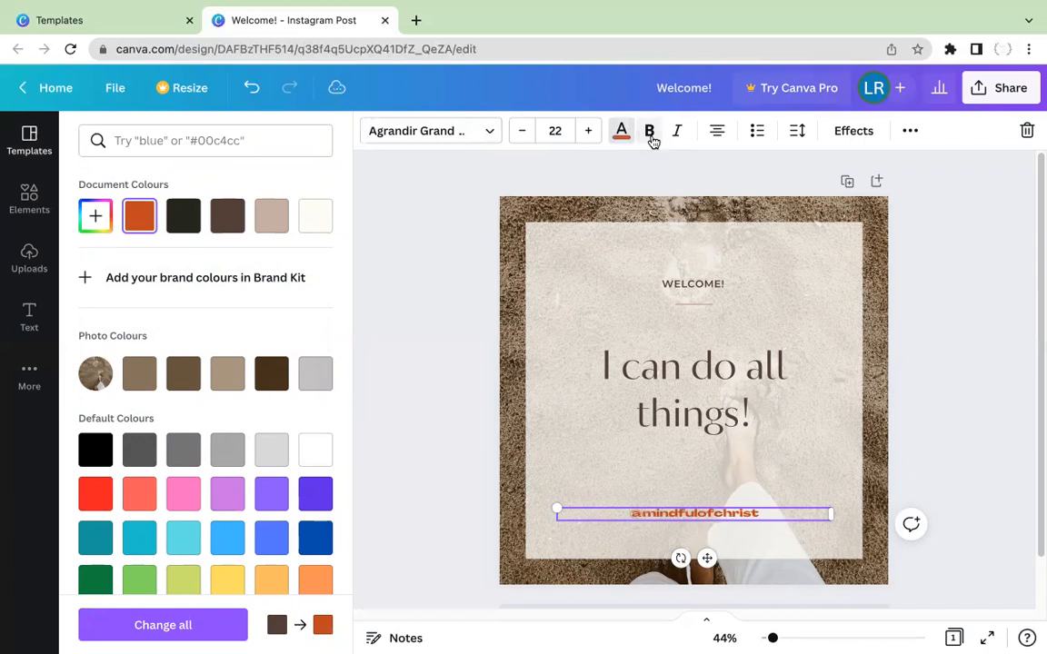
pyautogui.click(651, 136)
pyautogui.click(680, 134)
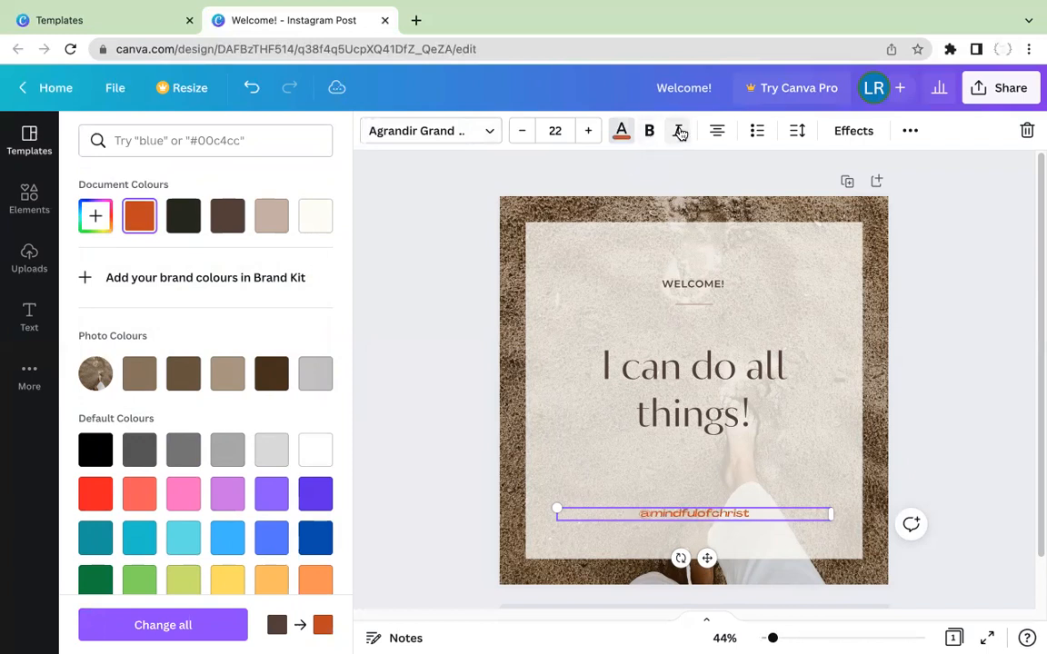
pyautogui.click(680, 133)
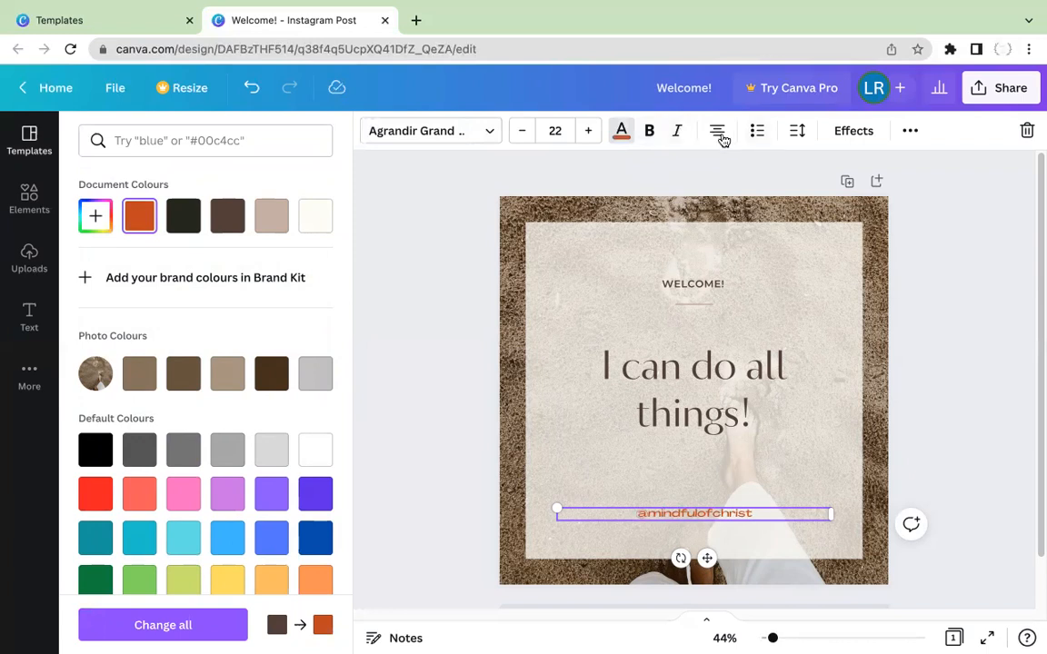
pyautogui.click(717, 133)
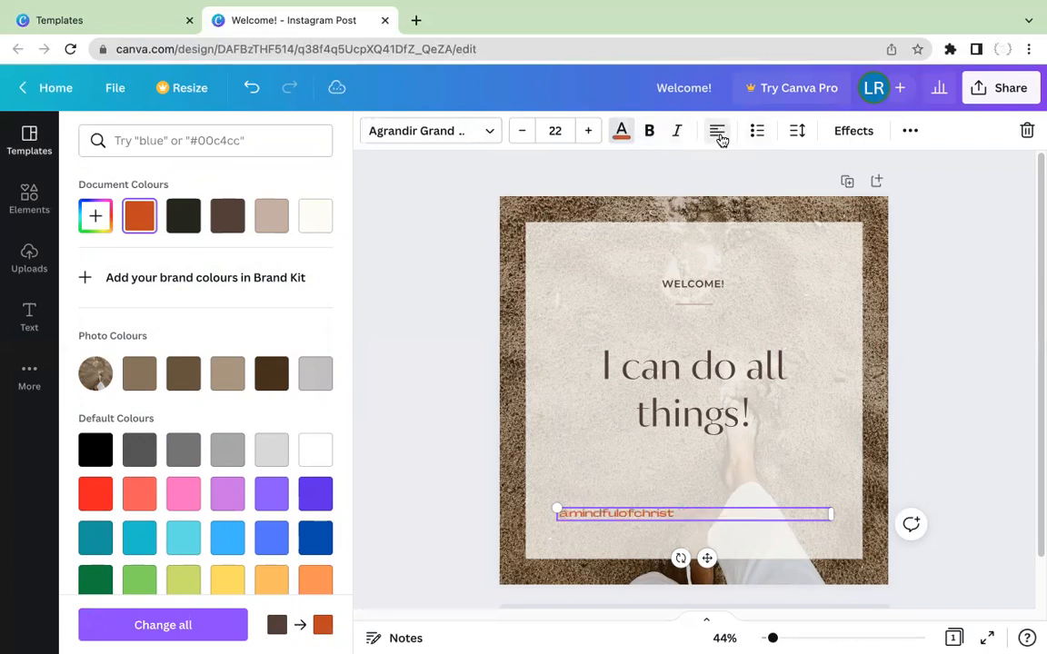
pyautogui.click(717, 132)
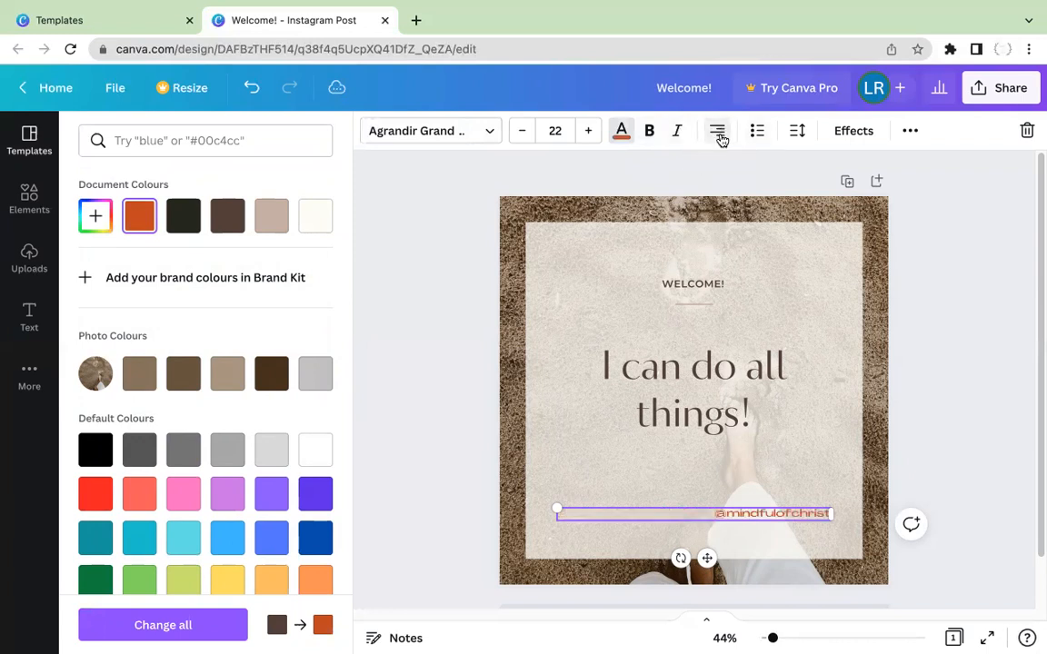
pyautogui.click(718, 133)
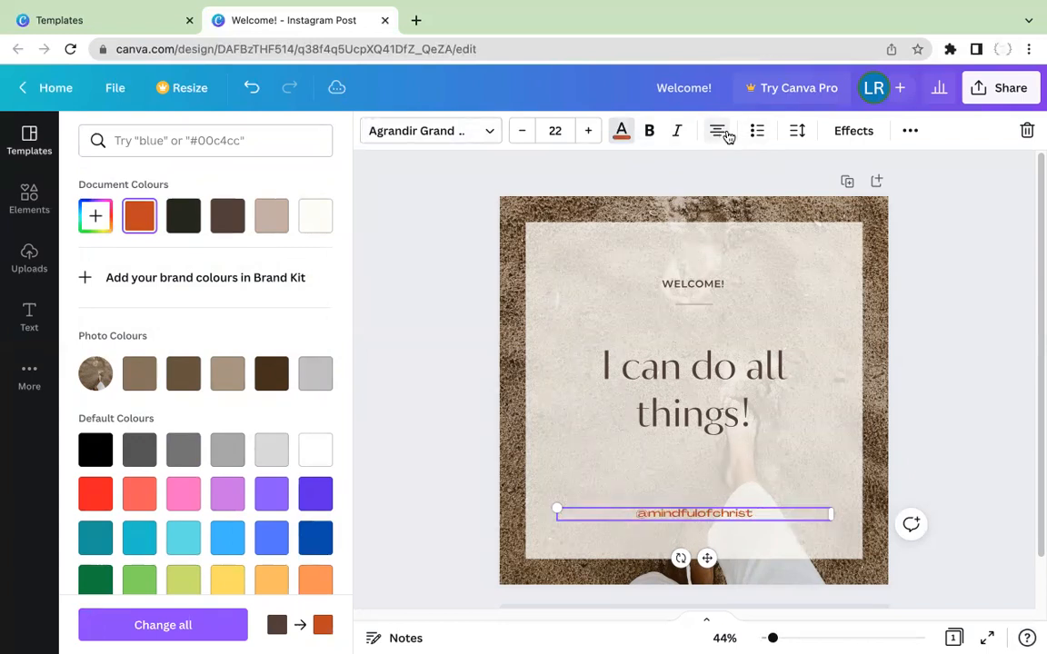
pyautogui.click(754, 135)
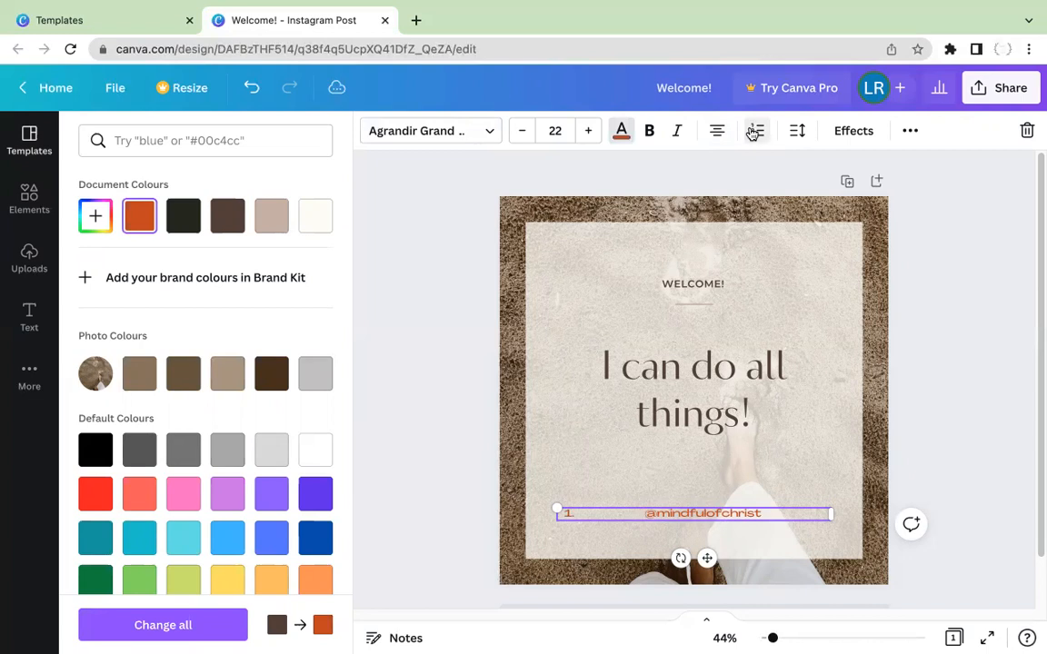
pyautogui.click(759, 133)
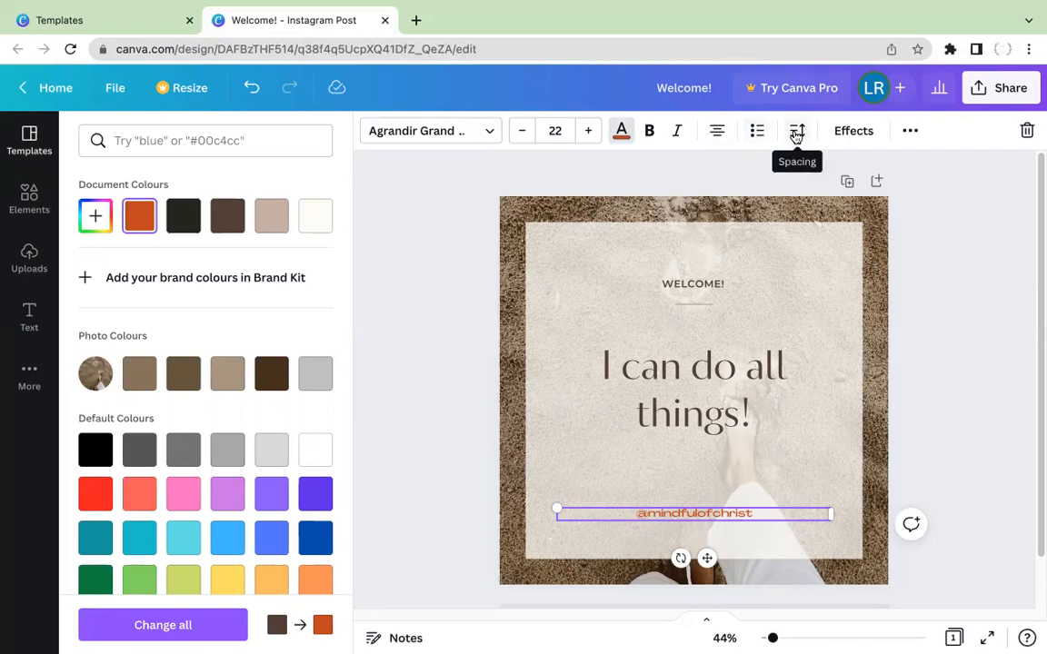
pyautogui.click(796, 134)
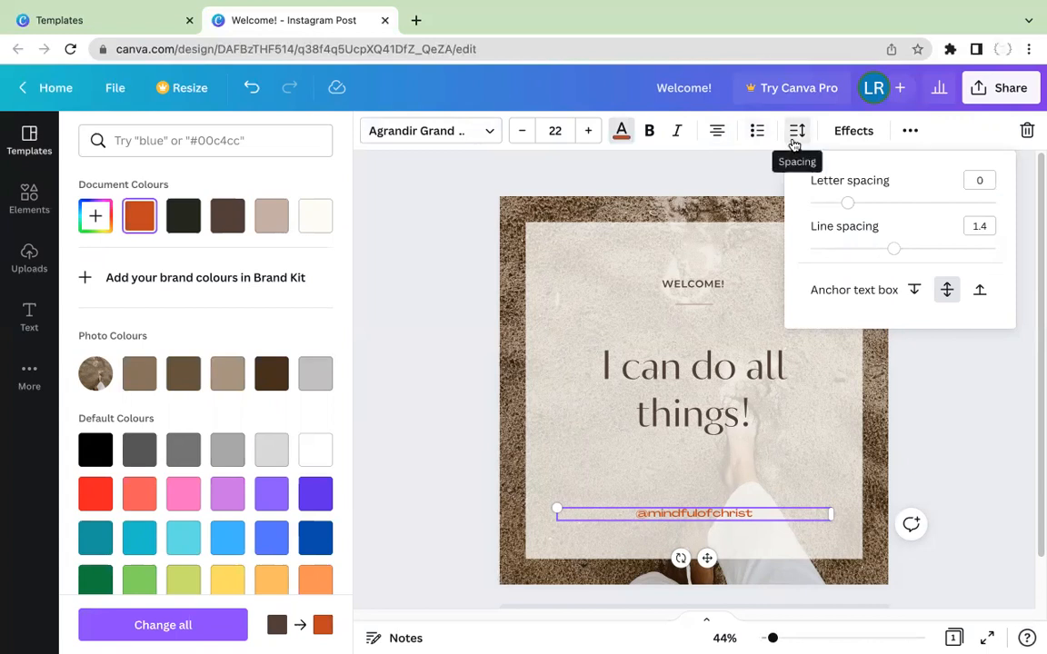
pyautogui.moveTo(851, 204)
pyautogui.mouseDown()
pyautogui.moveTo(886, 204)
pyautogui.moveTo(848, 203)
pyautogui.mouseUp()
pyautogui.moveTo(895, 256)
pyautogui.mouseDown()
pyautogui.moveTo(913, 254)
pyautogui.moveTo(897, 257)
pyautogui.mouseUp()
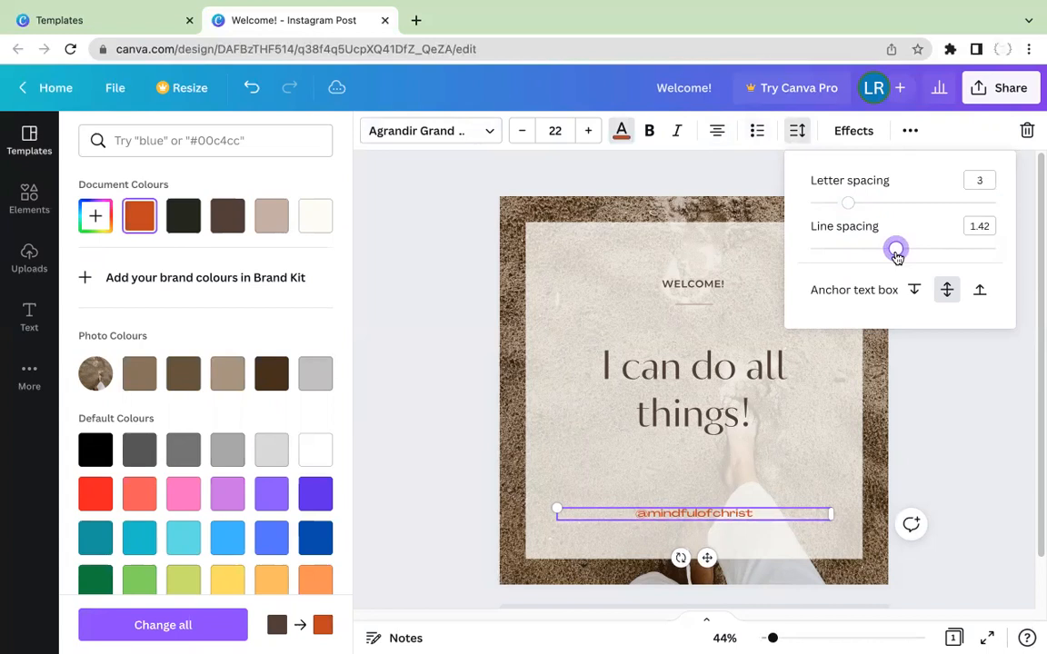
pyautogui.click(796, 132)
pyautogui.click(853, 131)
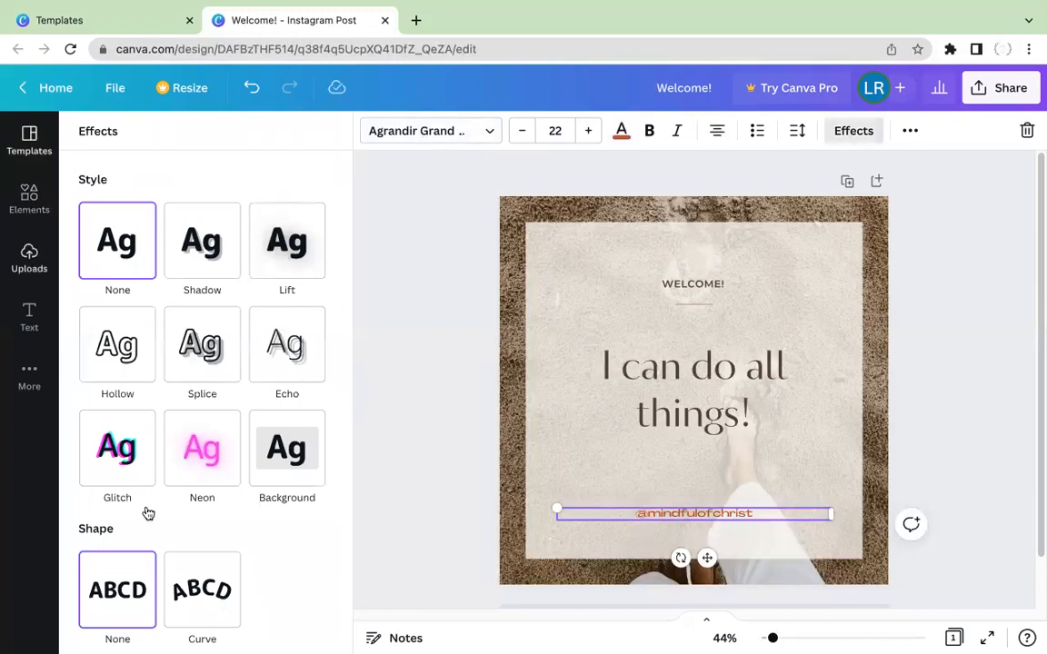
pyautogui.scroll(-1, 222, 303)
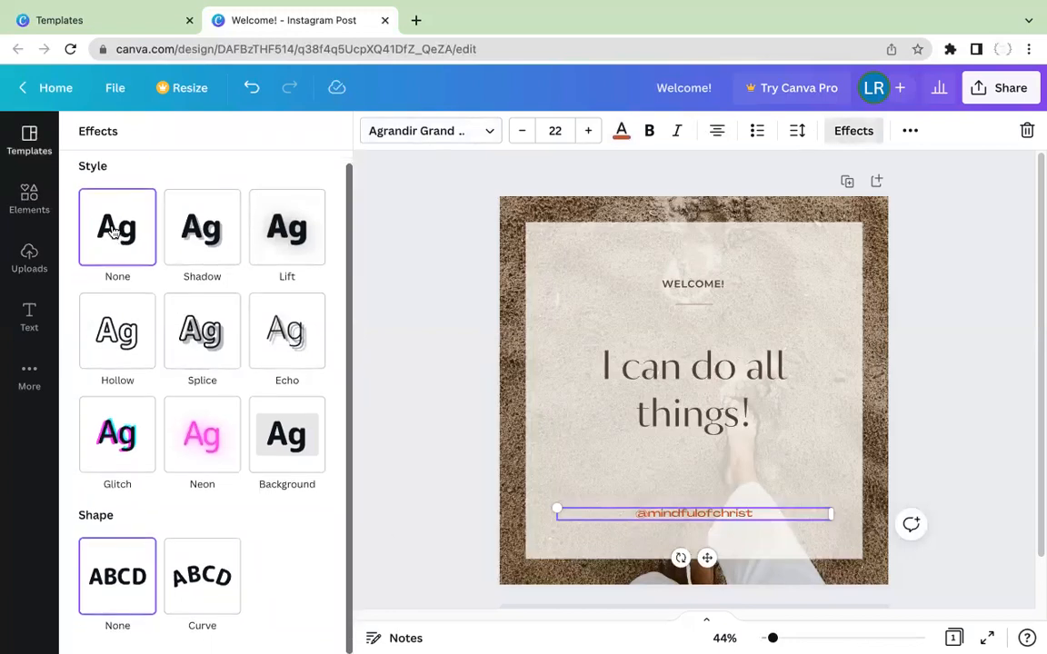
pyautogui.click(298, 246)
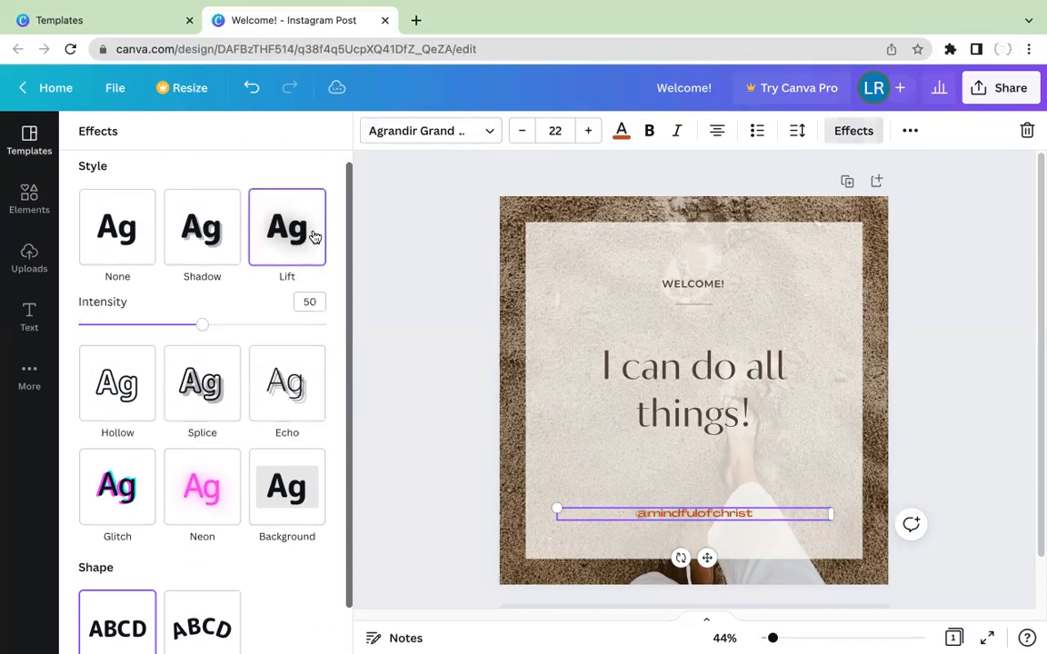
pyautogui.moveTo(206, 329)
pyautogui.mouseDown()
pyautogui.moveTo(294, 325)
pyautogui.moveTo(200, 327)
pyautogui.mouseUp()
pyautogui.click(286, 383)
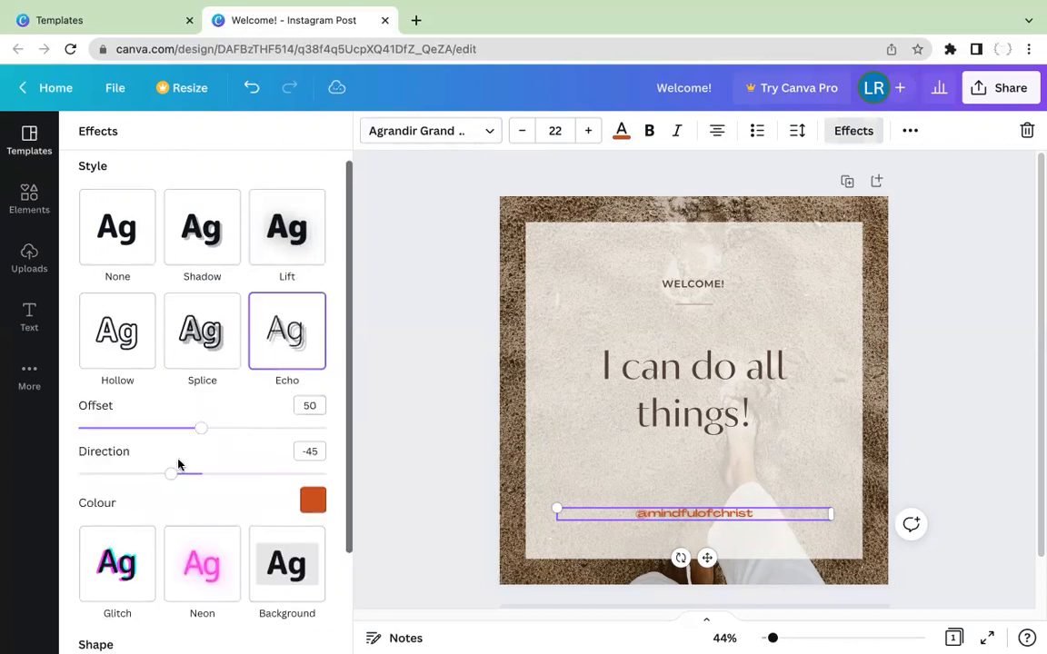
pyautogui.moveTo(175, 479)
pyautogui.mouseDown()
pyautogui.moveTo(227, 478)
pyautogui.moveTo(166, 473)
pyautogui.mouseUp()
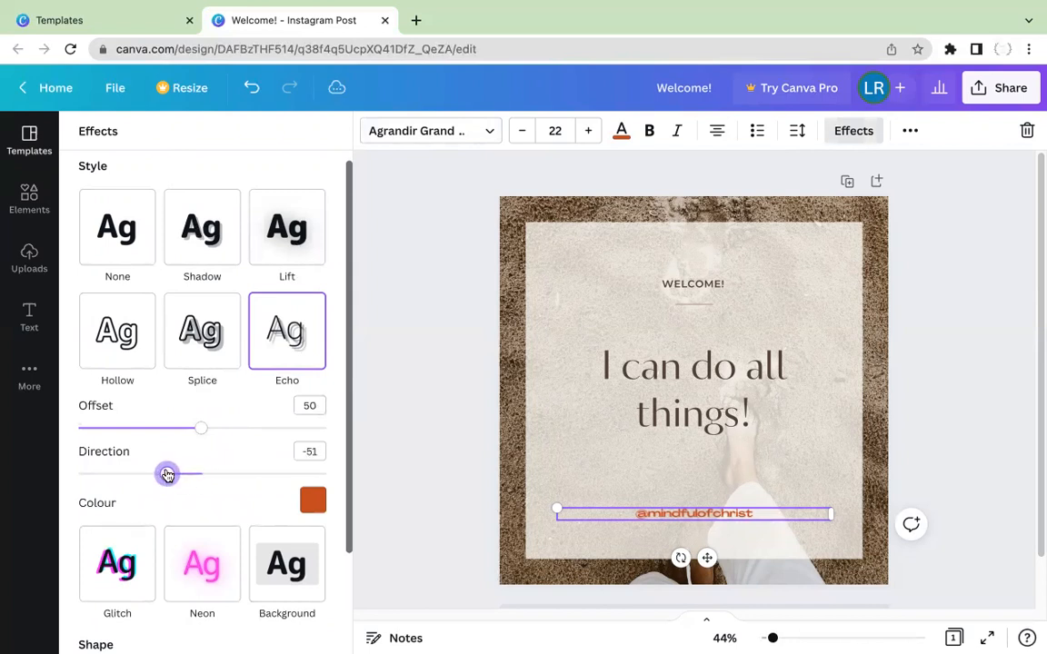
pyautogui.moveTo(267, 429); pyautogui.dragTo(188, 430)
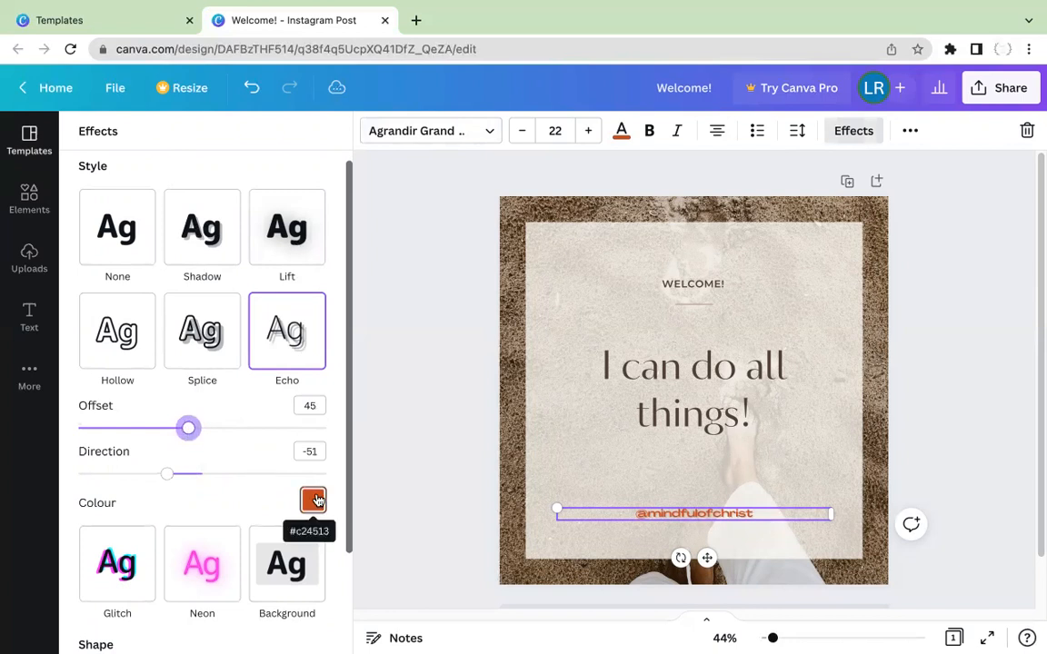
pyautogui.scroll(-3, 257, 495)
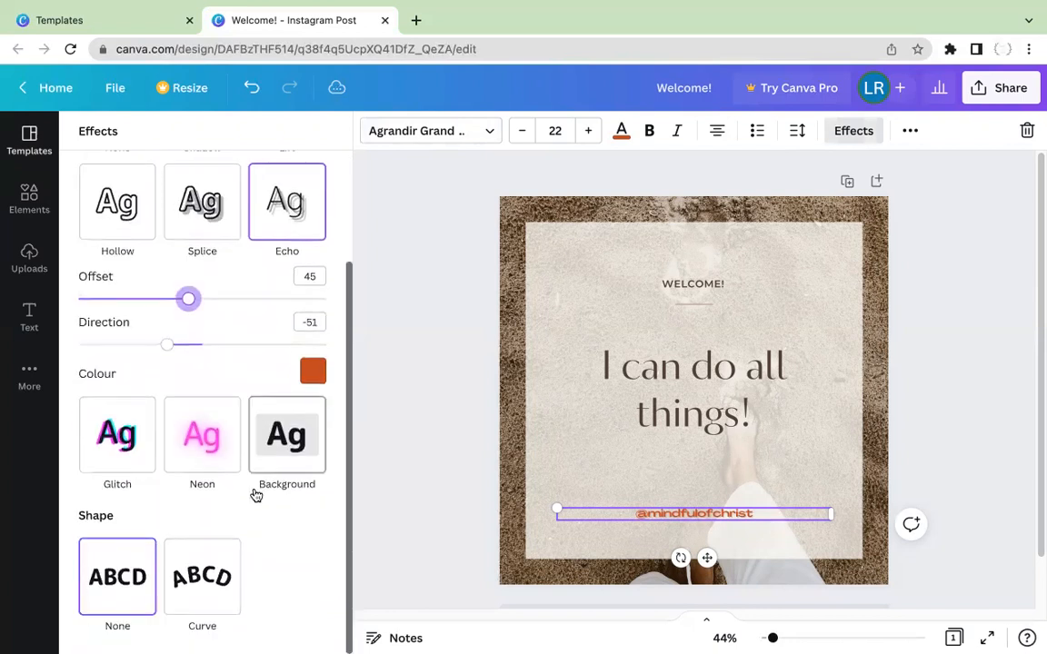
pyautogui.click(132, 443)
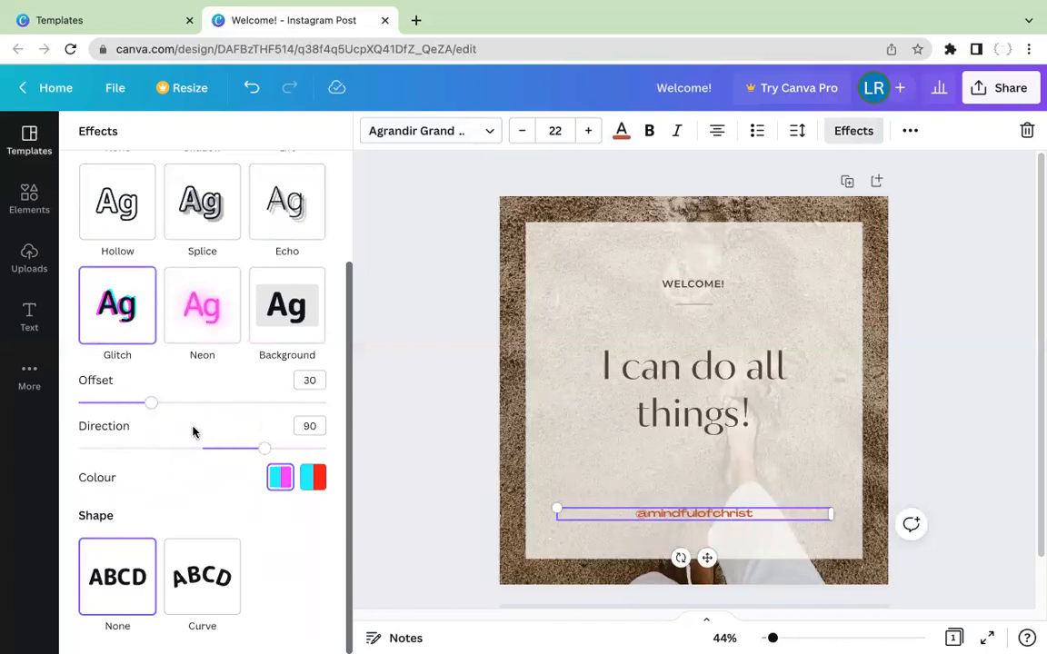
pyautogui.click(276, 320)
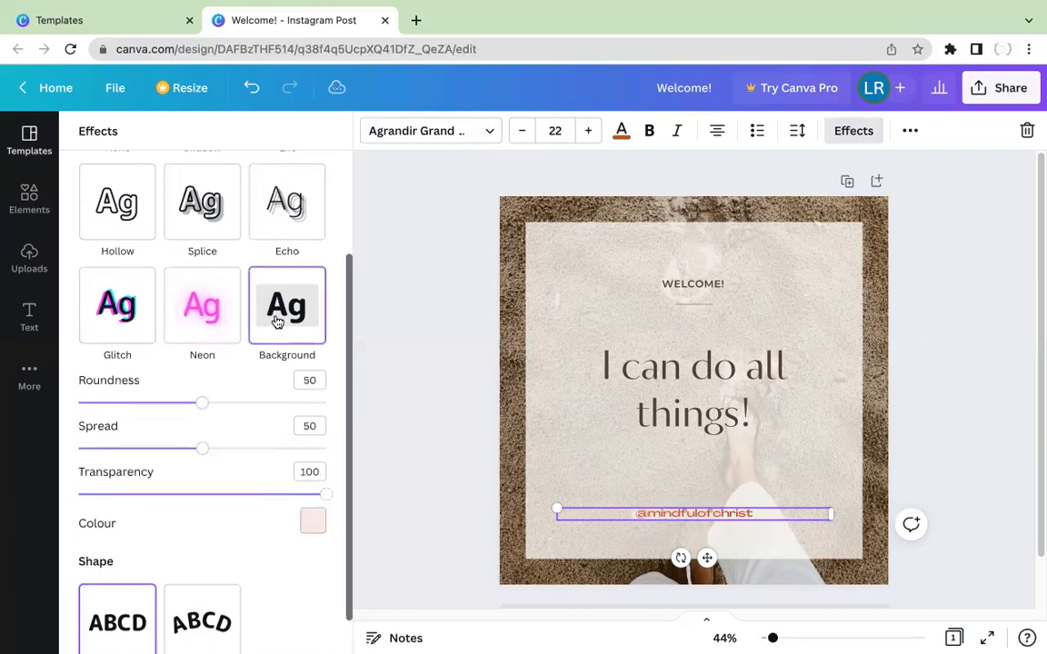
pyautogui.click(128, 325)
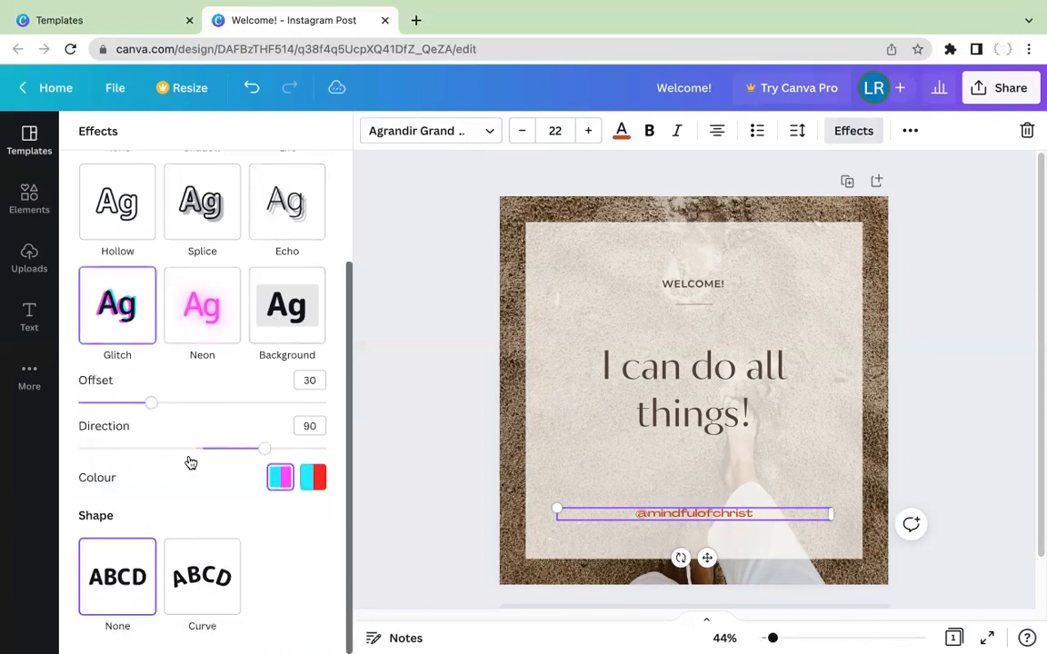
pyautogui.click(202, 576)
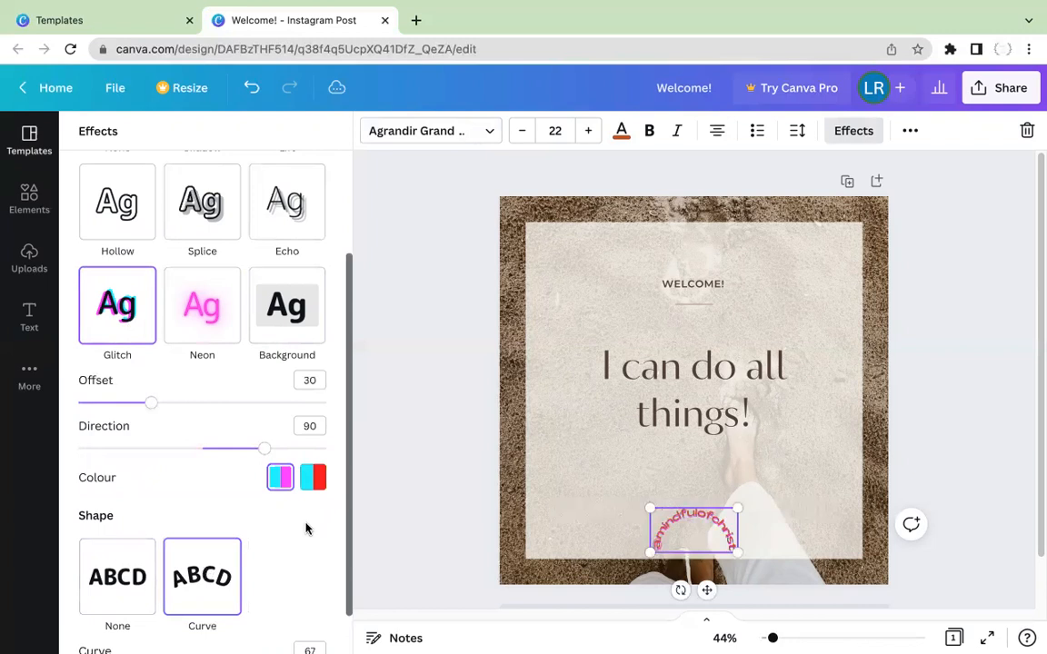
pyautogui.scroll(-1, 411, 499)
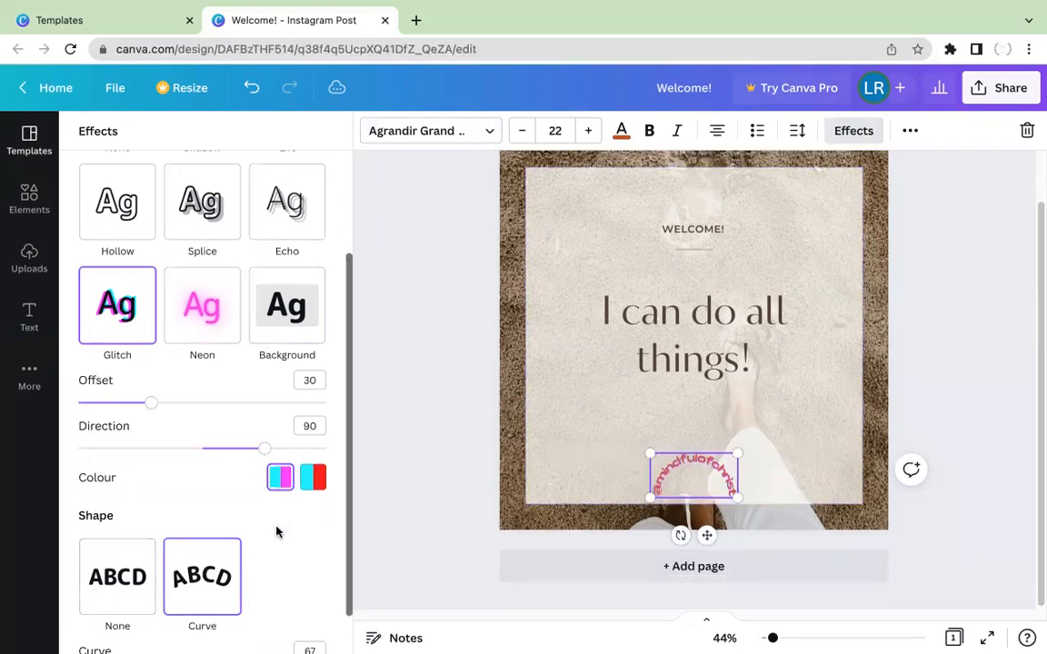
pyautogui.scroll(-1, 277, 534)
pyautogui.moveTo(287, 624); pyautogui.dragTo(200, 627)
pyautogui.moveTo(202, 624); pyautogui.dragTo(202, 625)
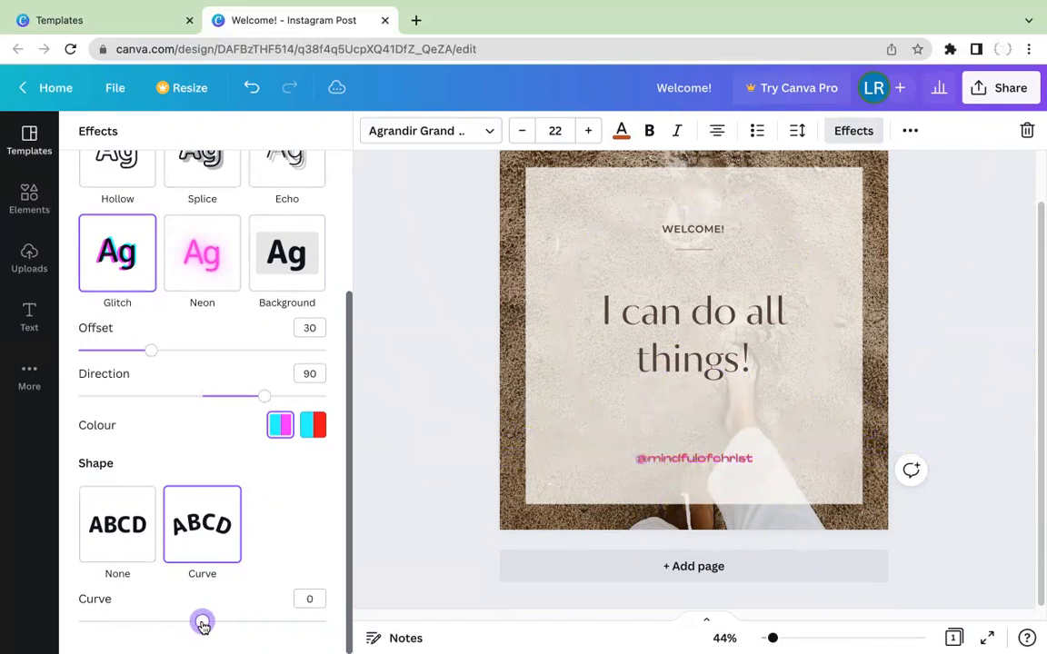
pyautogui.click(107, 524)
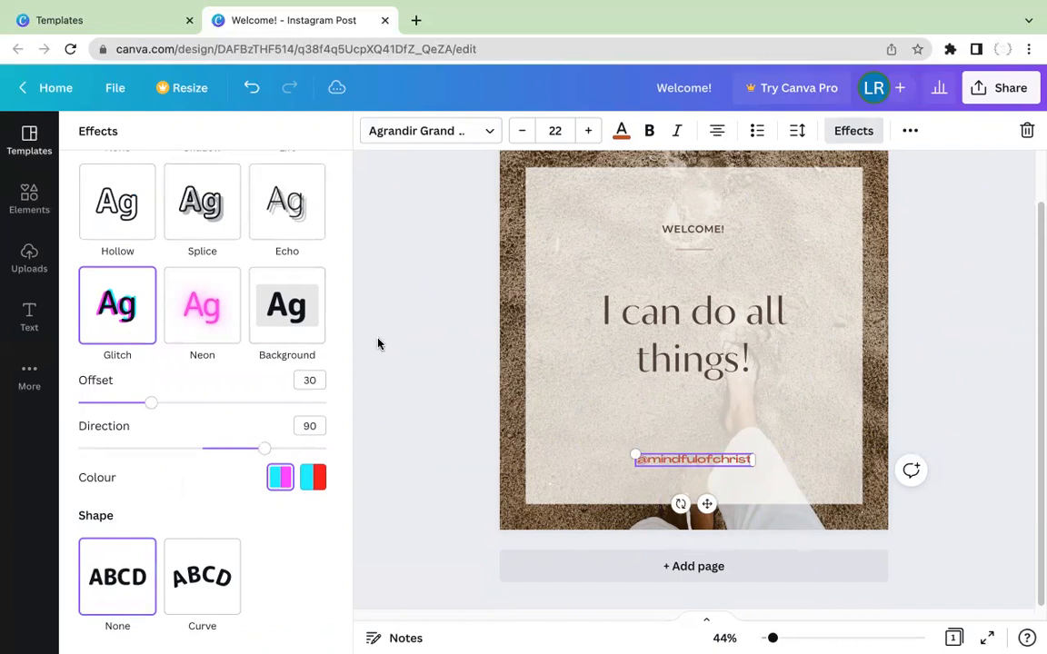
pyautogui.click(910, 132)
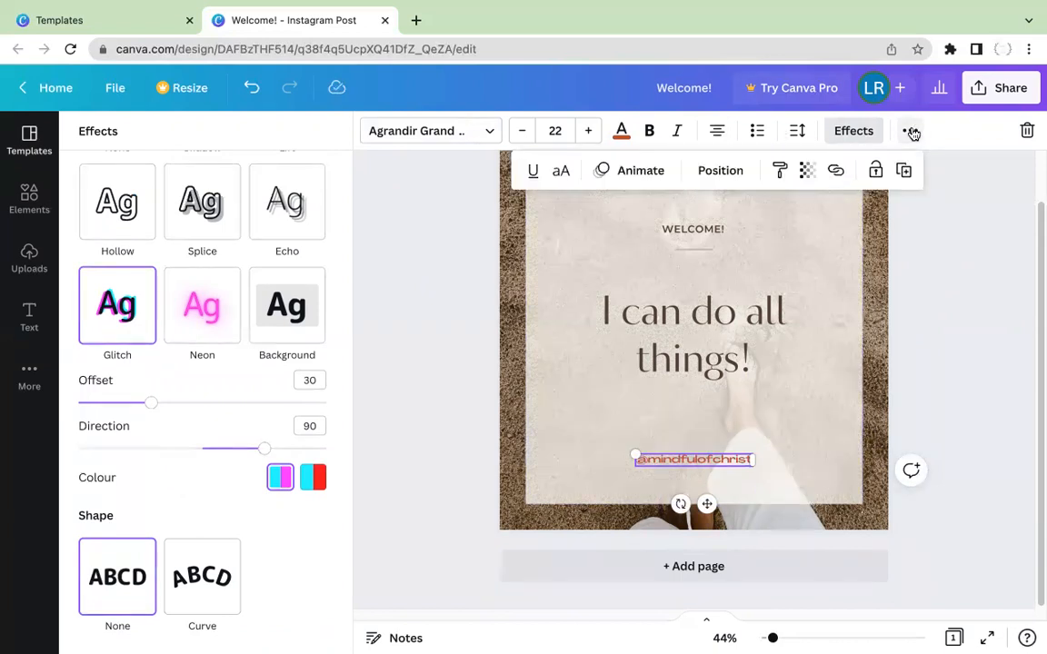
pyautogui.click(564, 176)
pyautogui.click(563, 177)
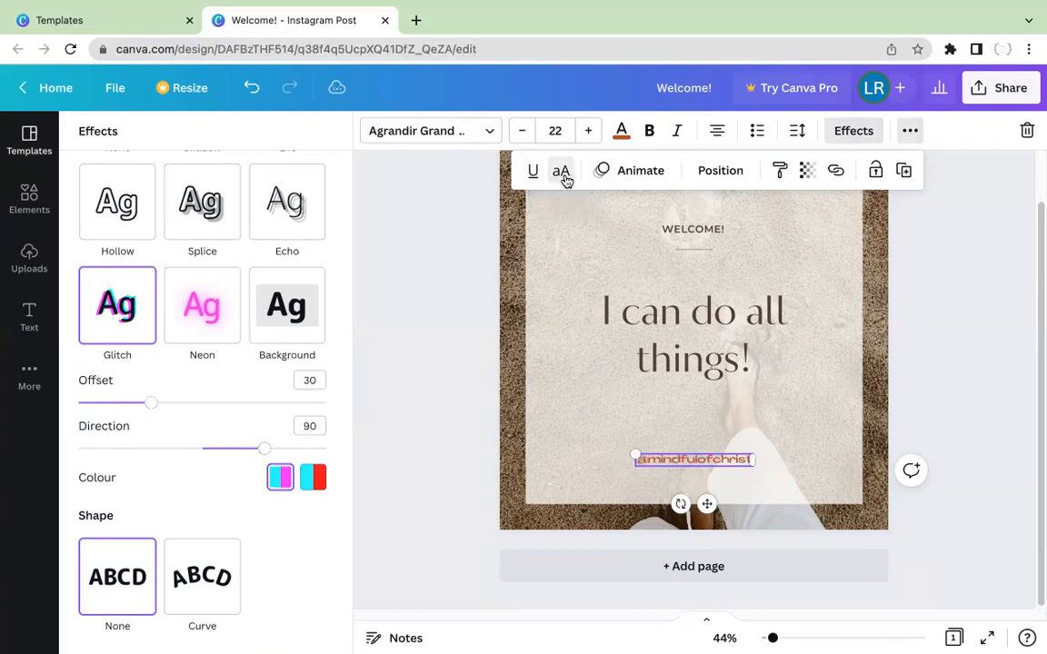
pyautogui.click(641, 172)
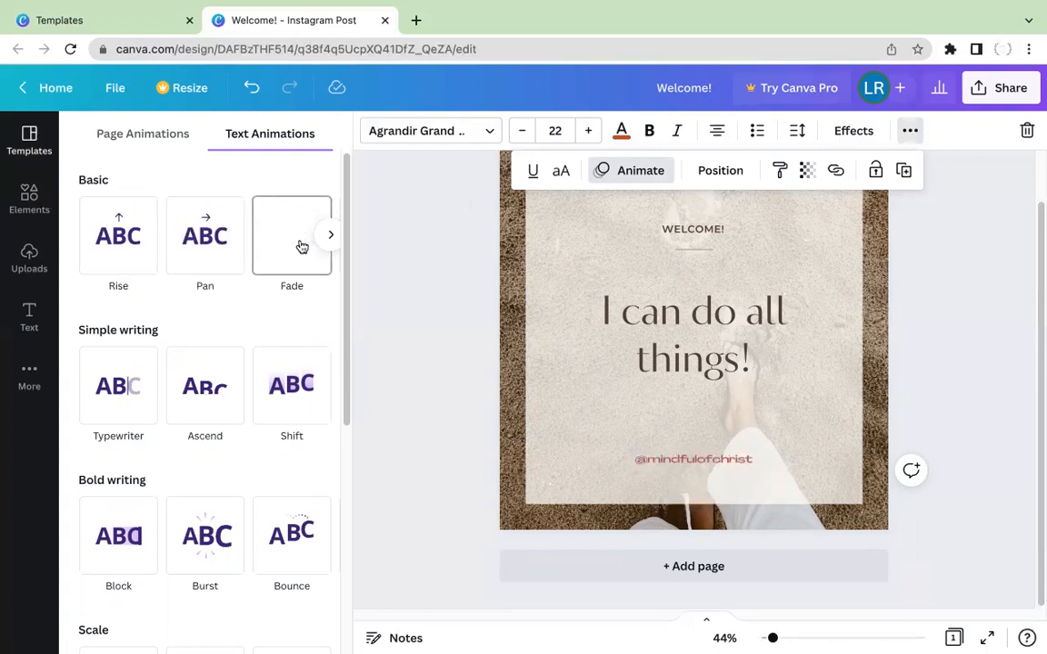
pyautogui.click(333, 236)
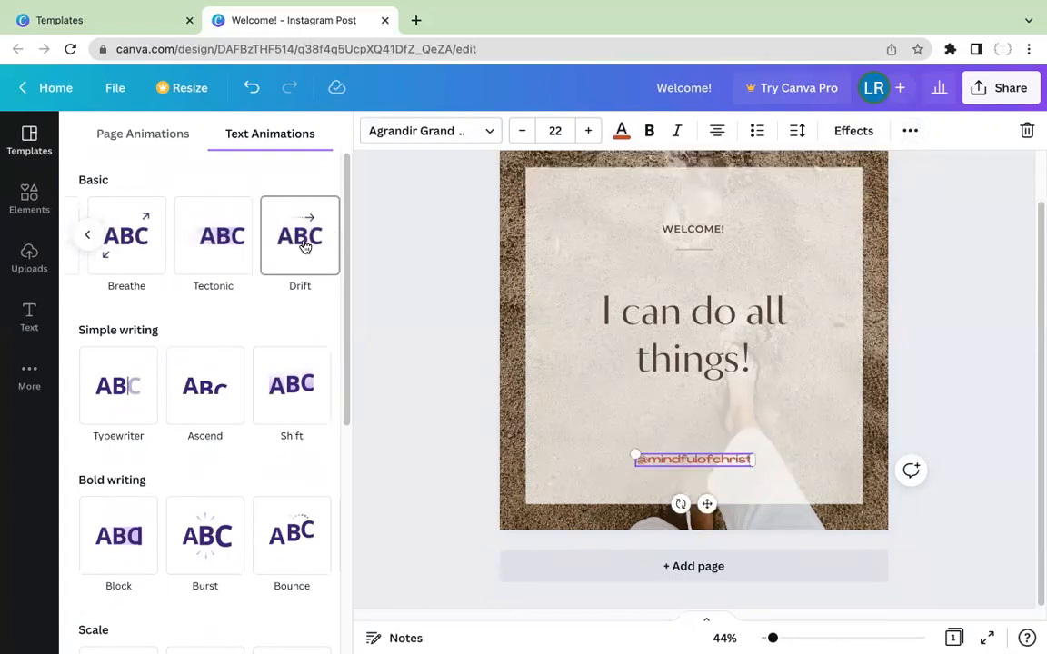
pyautogui.click(305, 246)
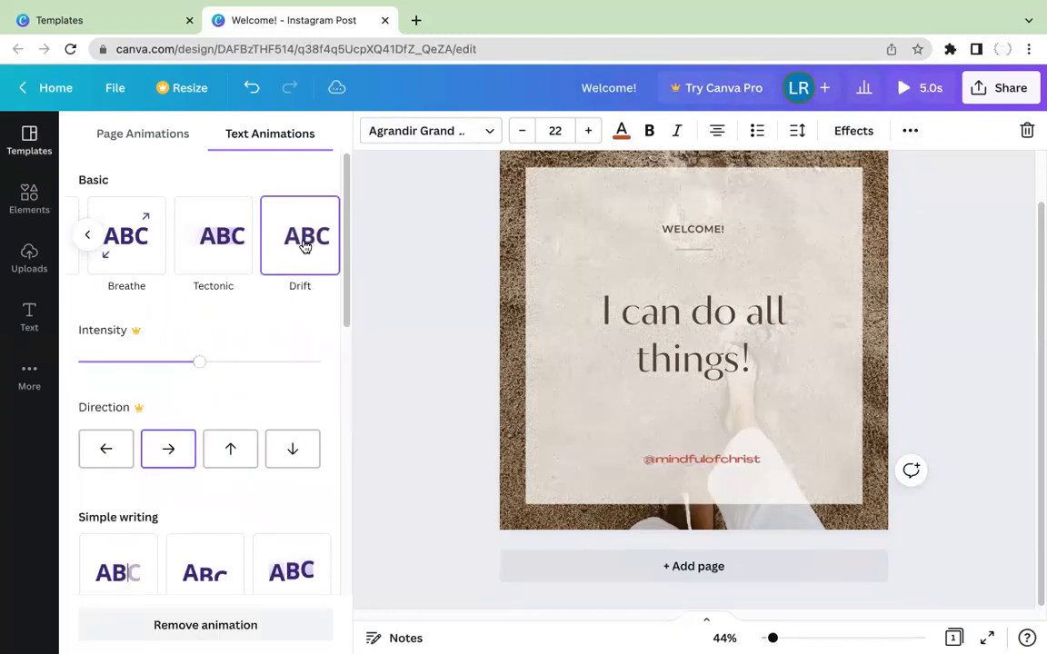
pyautogui.click(224, 251)
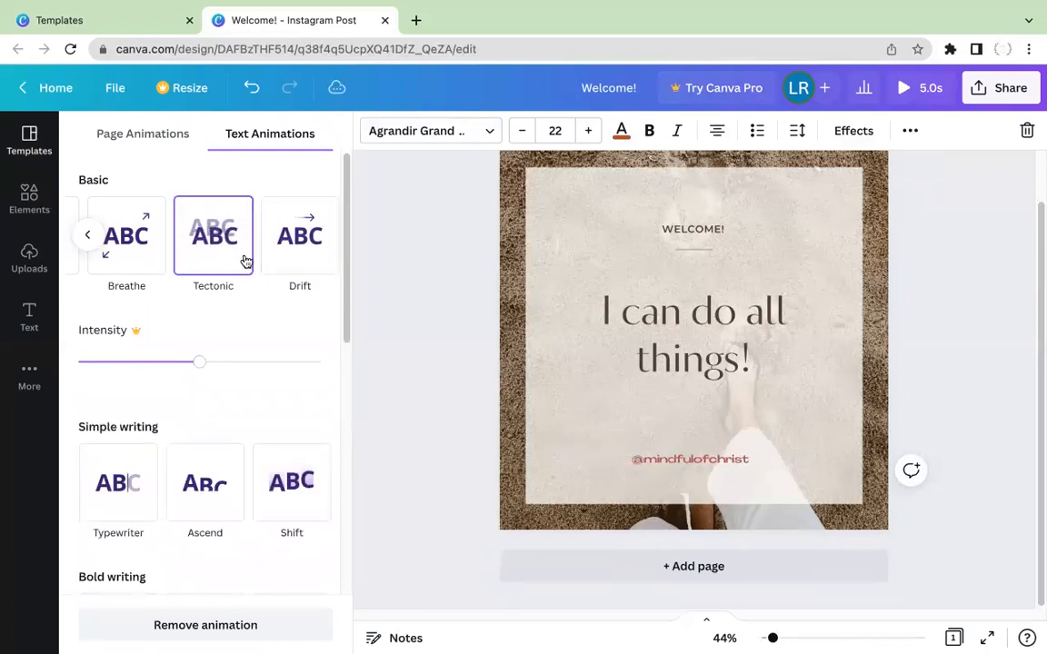
# Look through the remaining text animation styles for the handle and bring up the page animations.
pyautogui.scroll(-1, 245, 261)
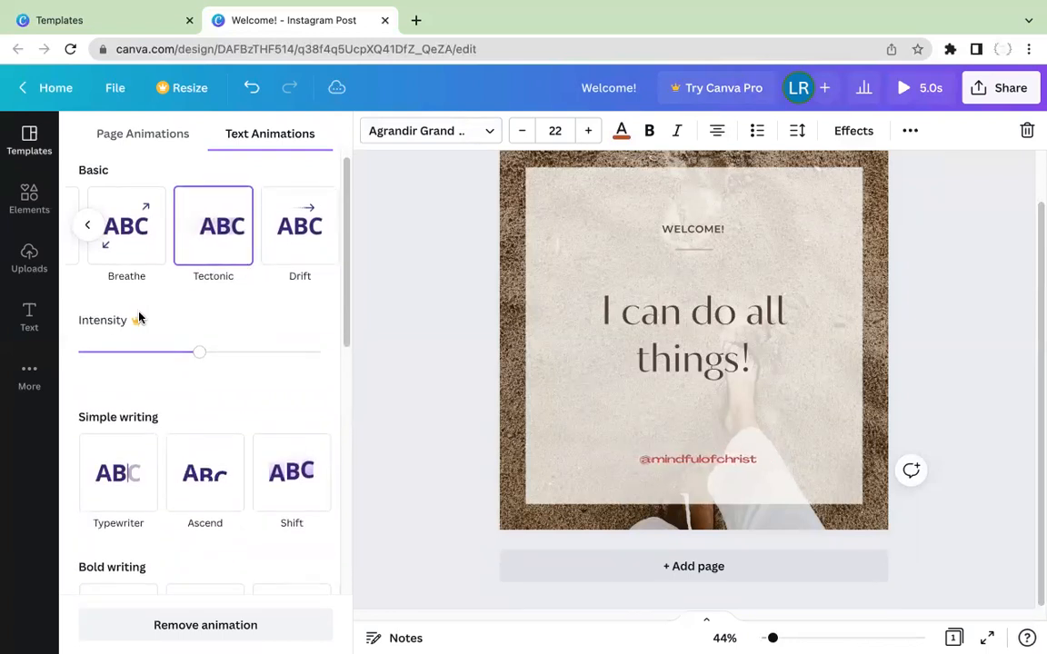
pyautogui.scroll(-3, 245, 311)
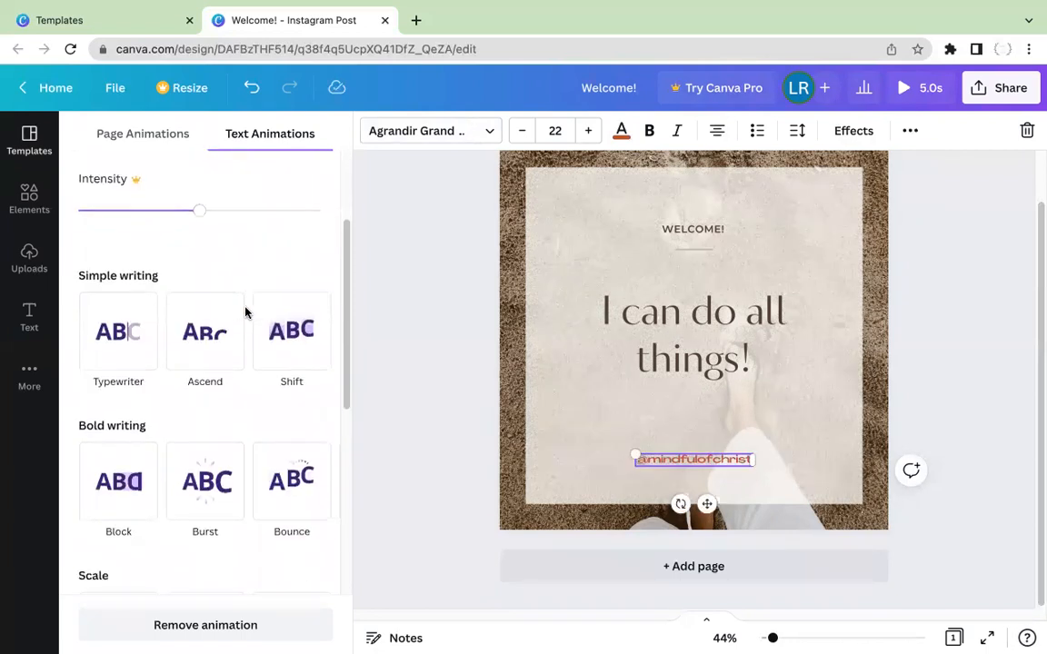
pyautogui.click(134, 329)
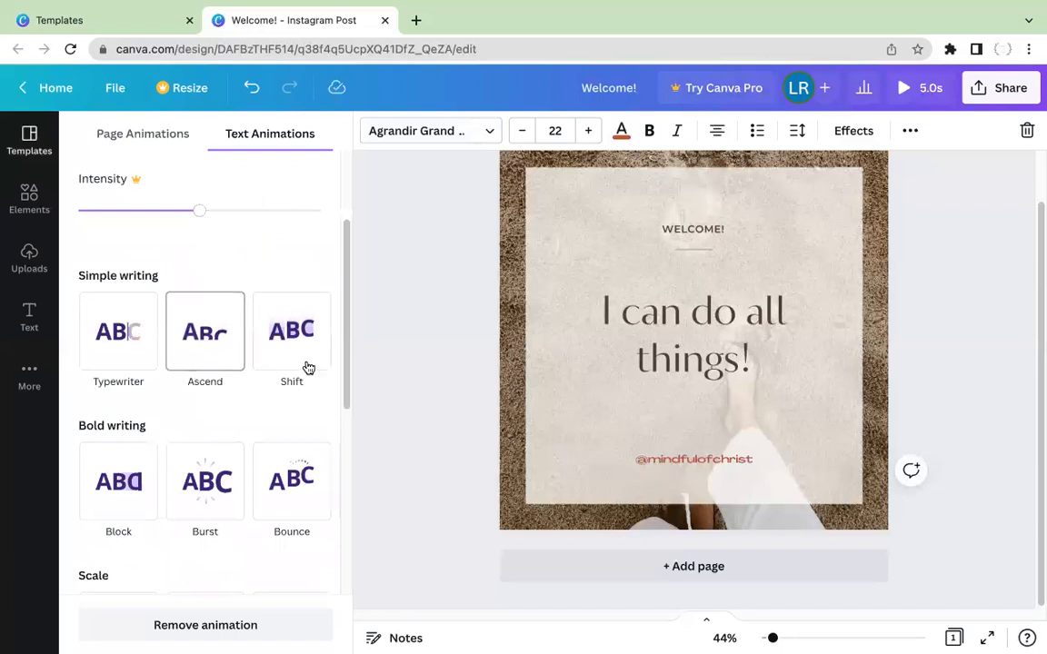
pyautogui.scroll(-5, 263, 395)
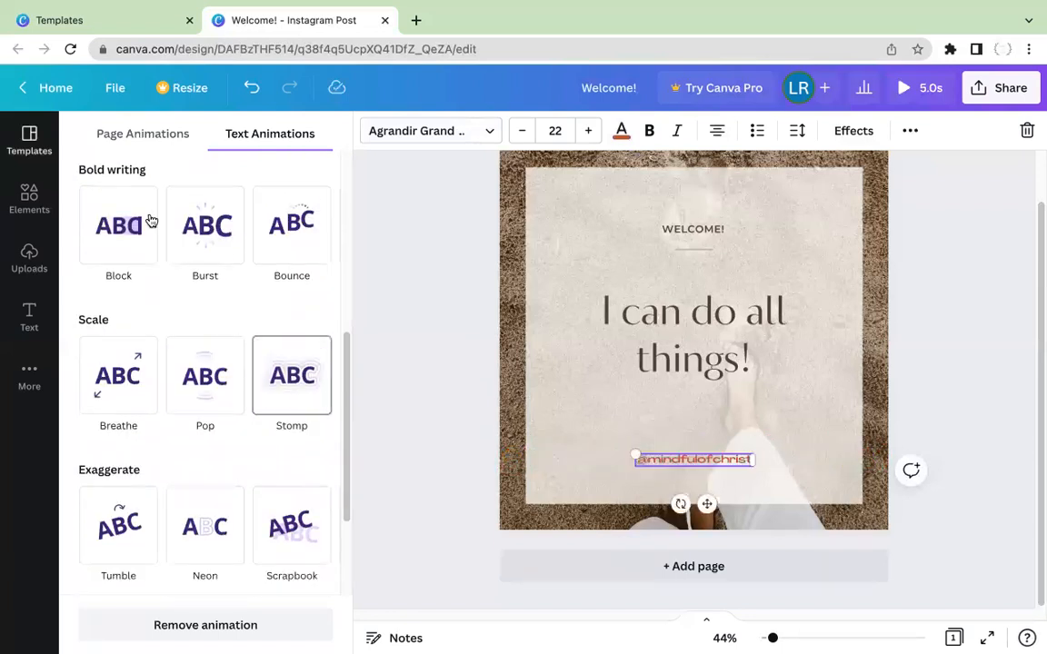
pyautogui.scroll(-3, 252, 385)
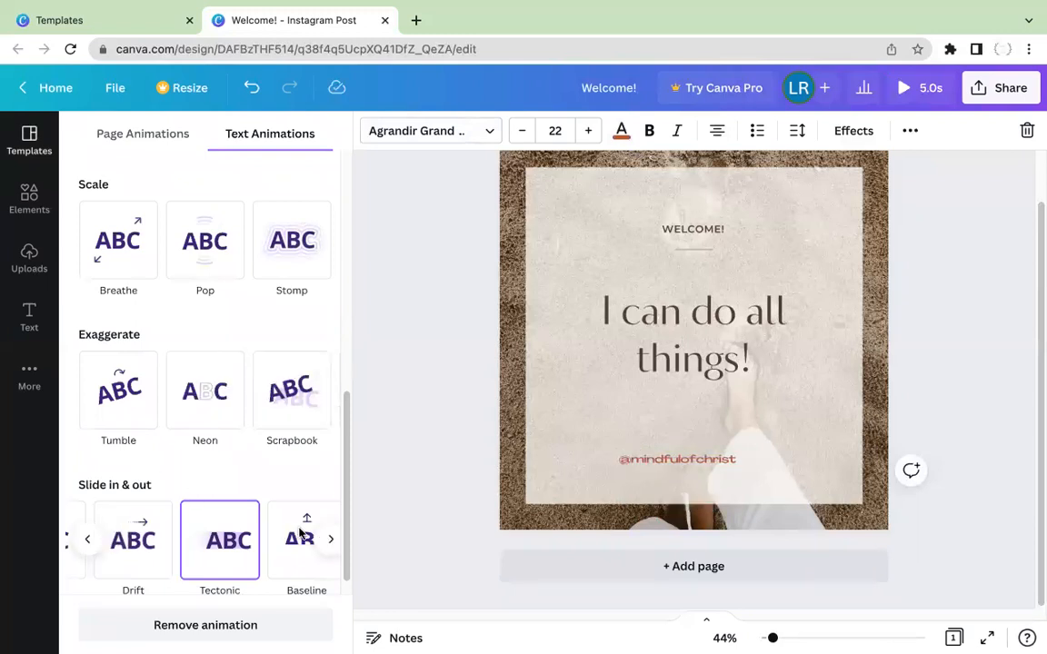
pyautogui.scroll(-1, 242, 467)
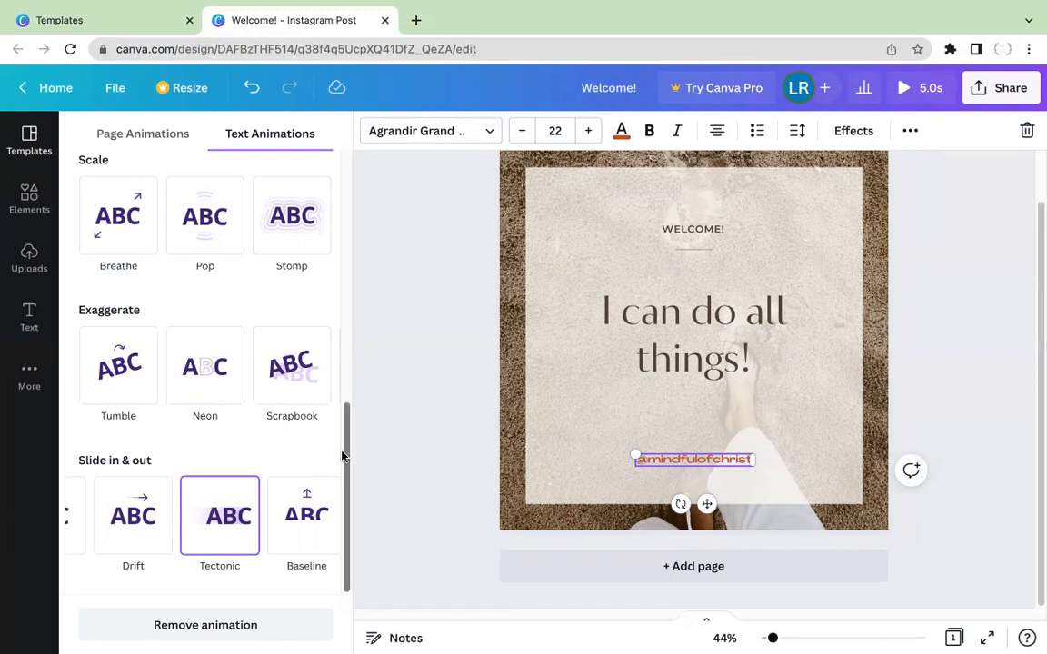
pyautogui.moveTo(346, 455); pyautogui.dragTo(344, 174)
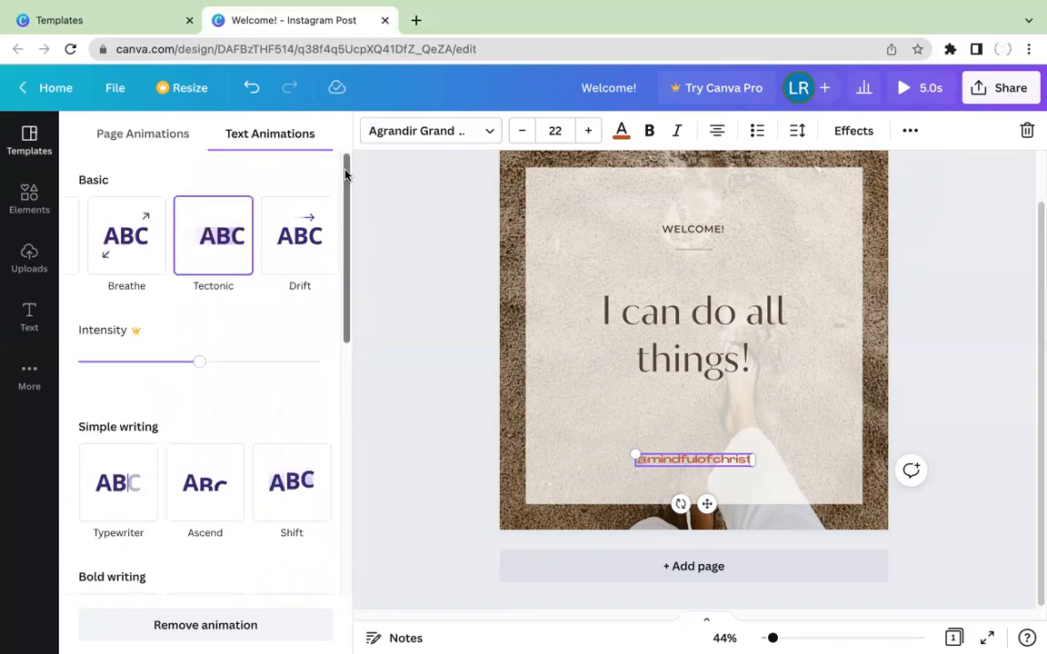
pyautogui.click(159, 138)
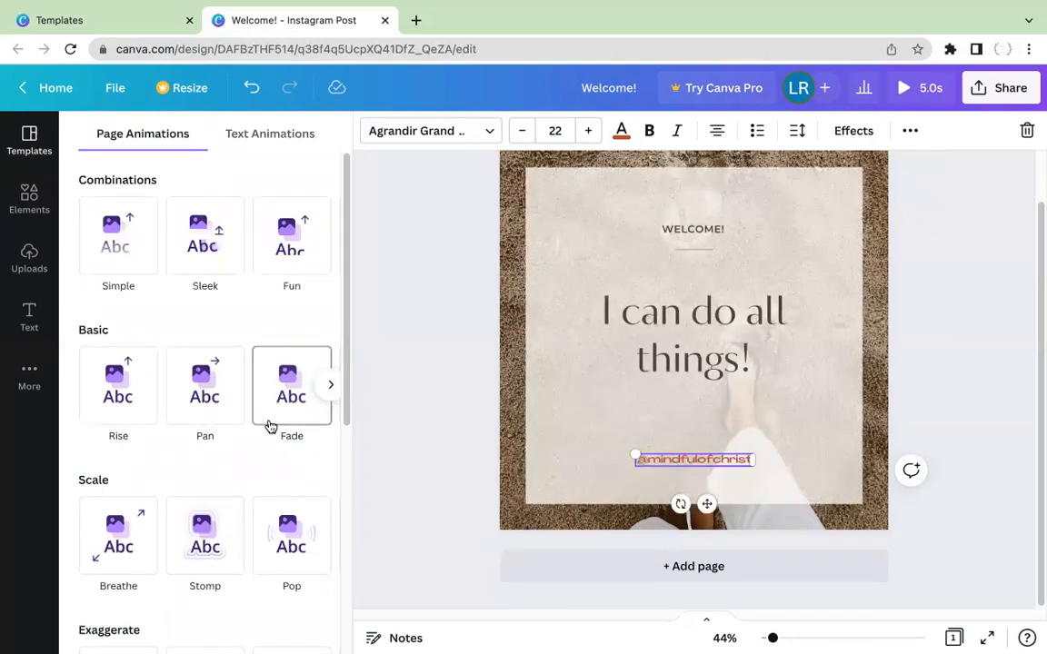
# Look through the page animation styles, from Combinations down to Slide in & out.
pyautogui.scroll(-3, 271, 427)
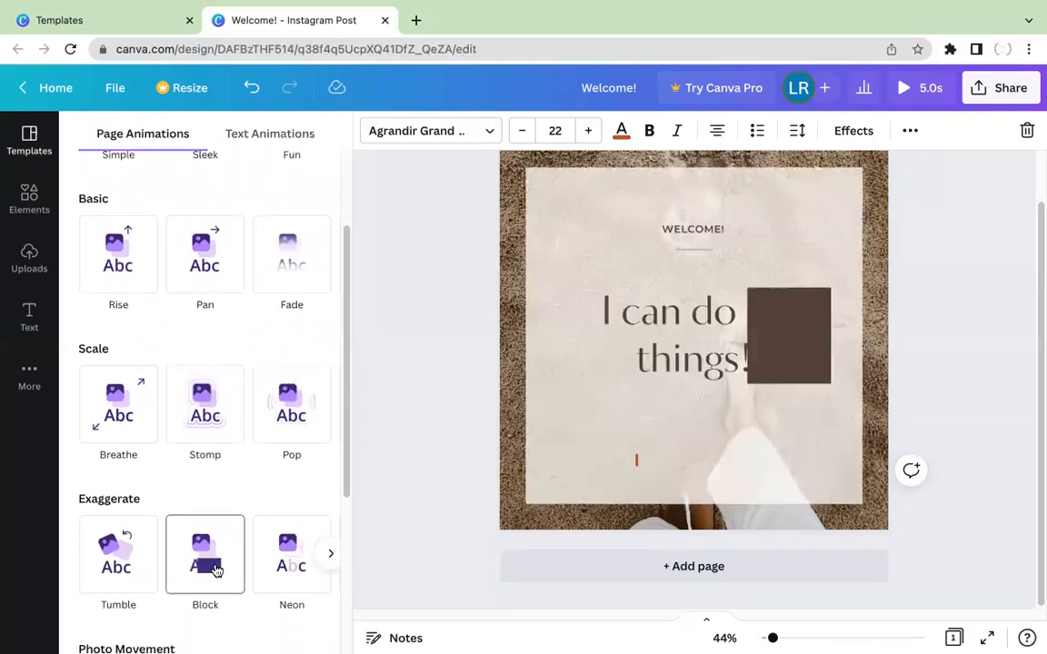
pyautogui.scroll(-6, 212, 561)
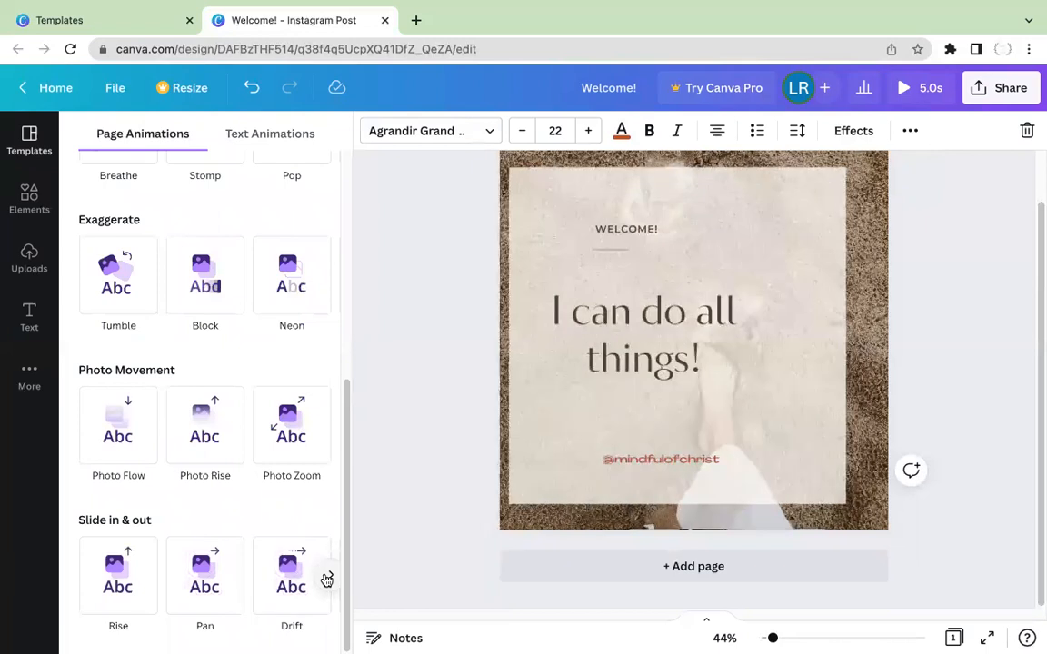
pyautogui.click(331, 580)
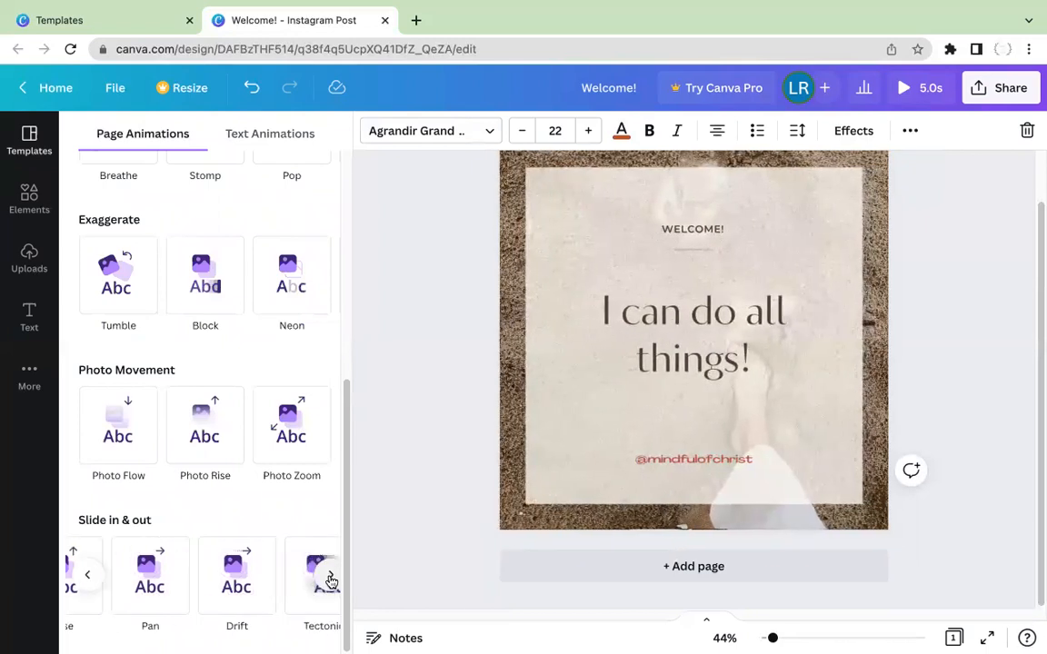
pyautogui.scroll(5, 301, 469)
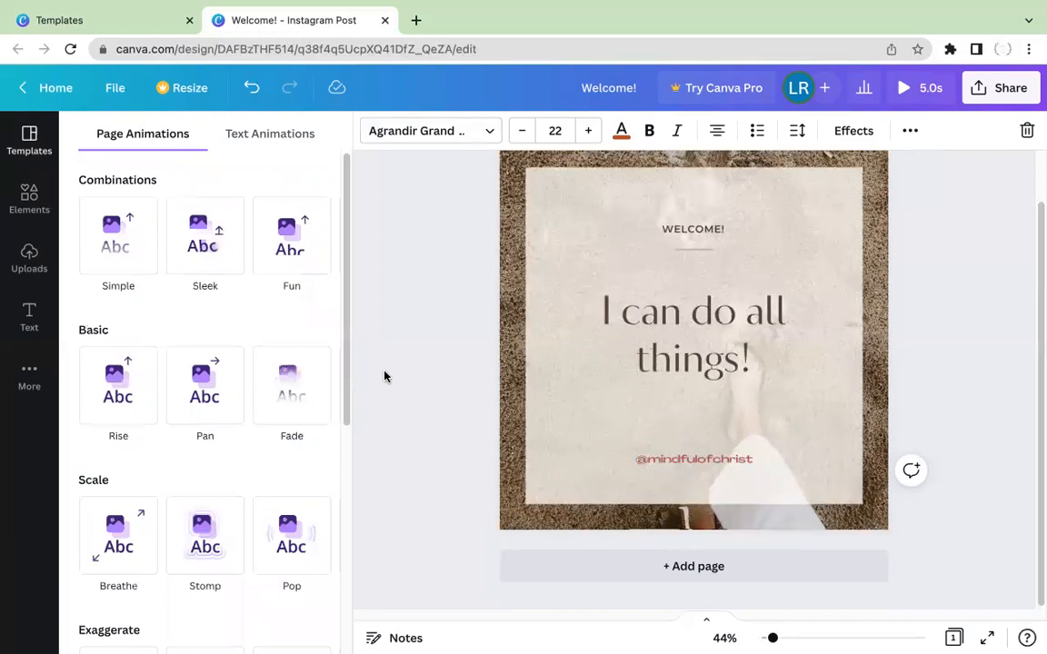
pyautogui.click(909, 130)
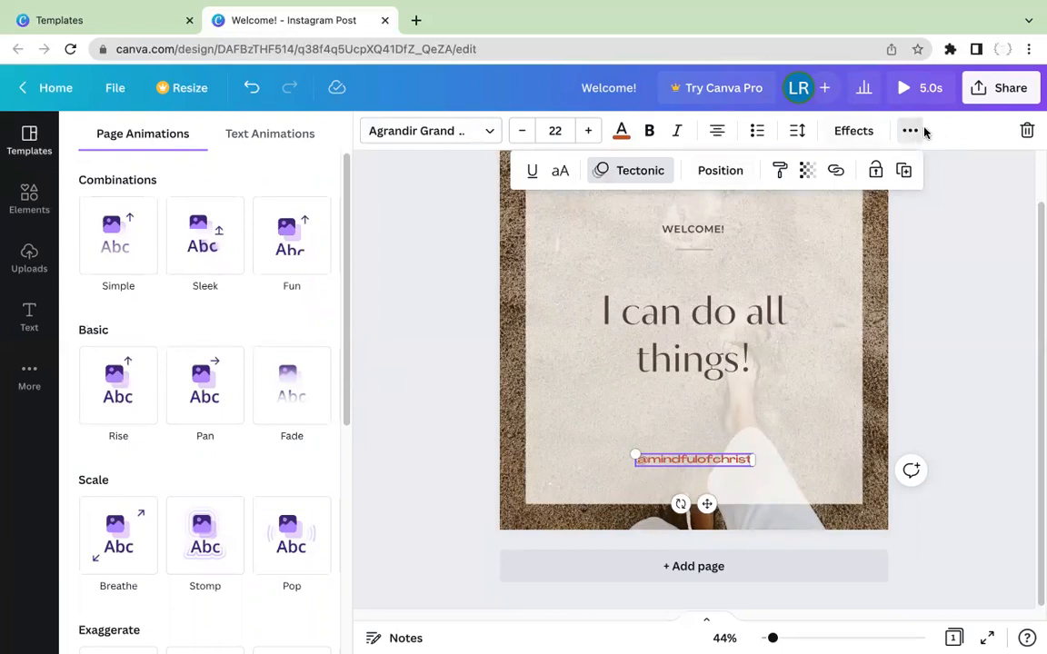
pyautogui.click(705, 173)
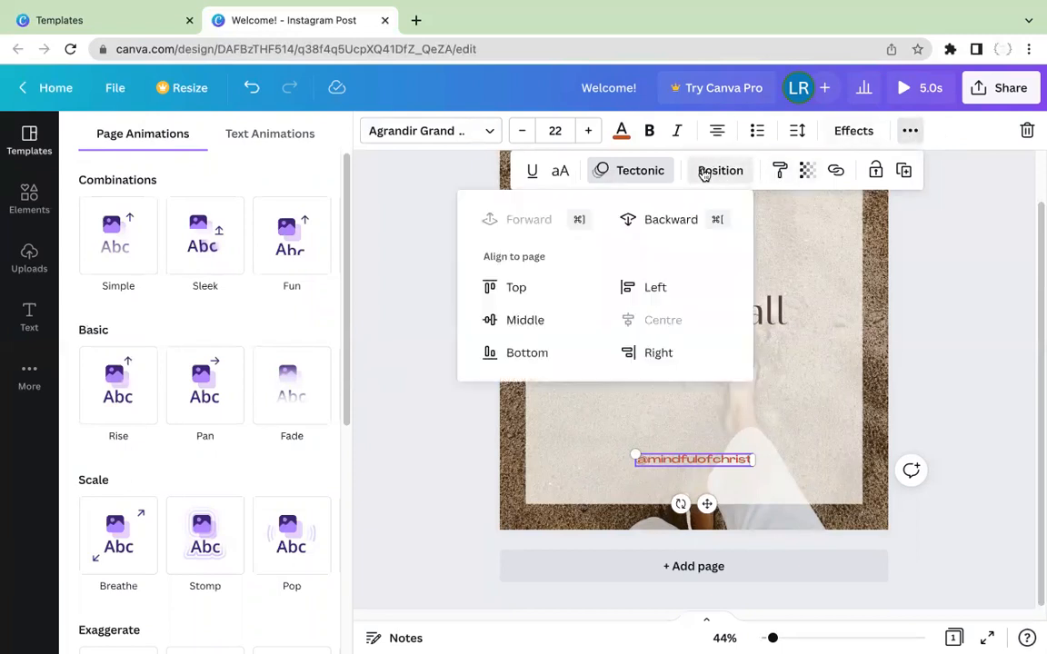
pyautogui.click(669, 221)
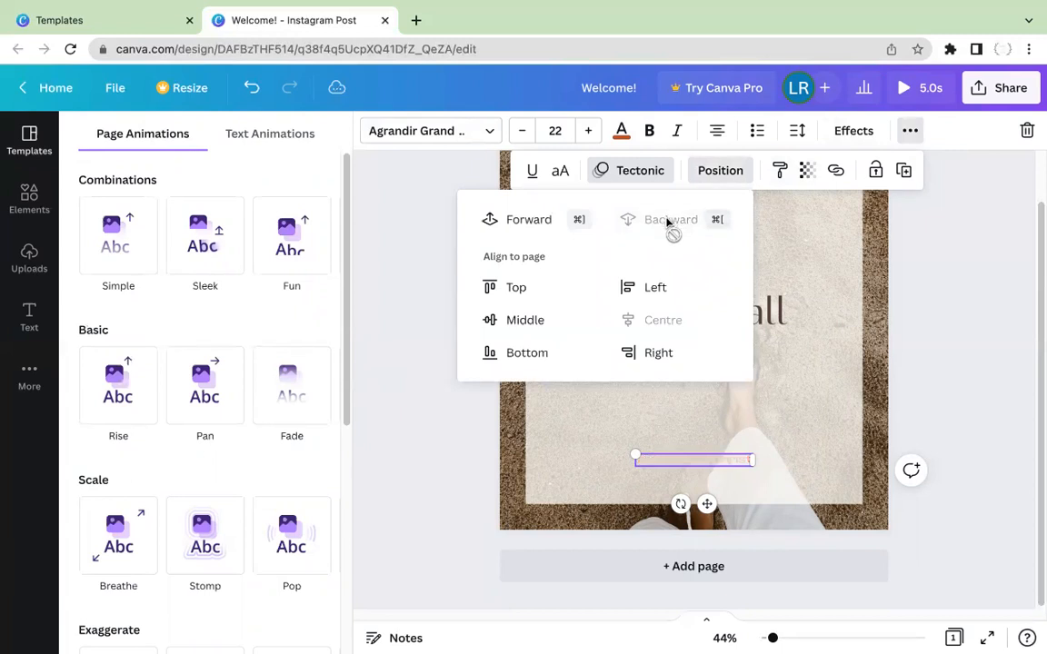
pyautogui.click(529, 220)
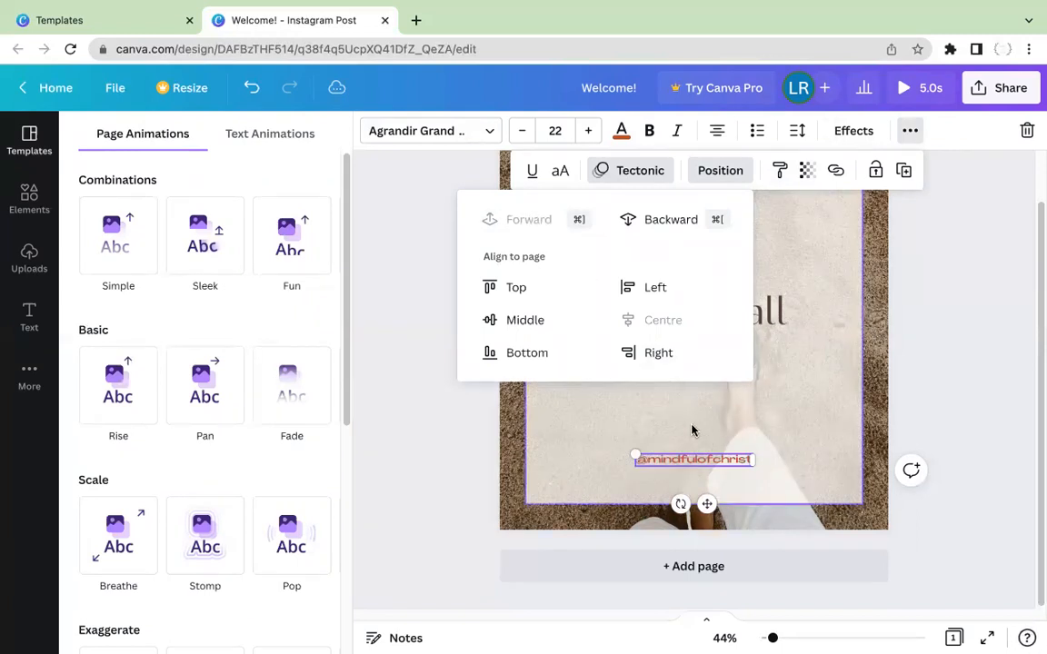
# Try bringing the beige panel to the front of the design and send it backward one level.
pyautogui.click(848, 435)
pyautogui.moveTo(848, 434); pyautogui.dragTo(773, 437)
pyautogui.click(816, 131)
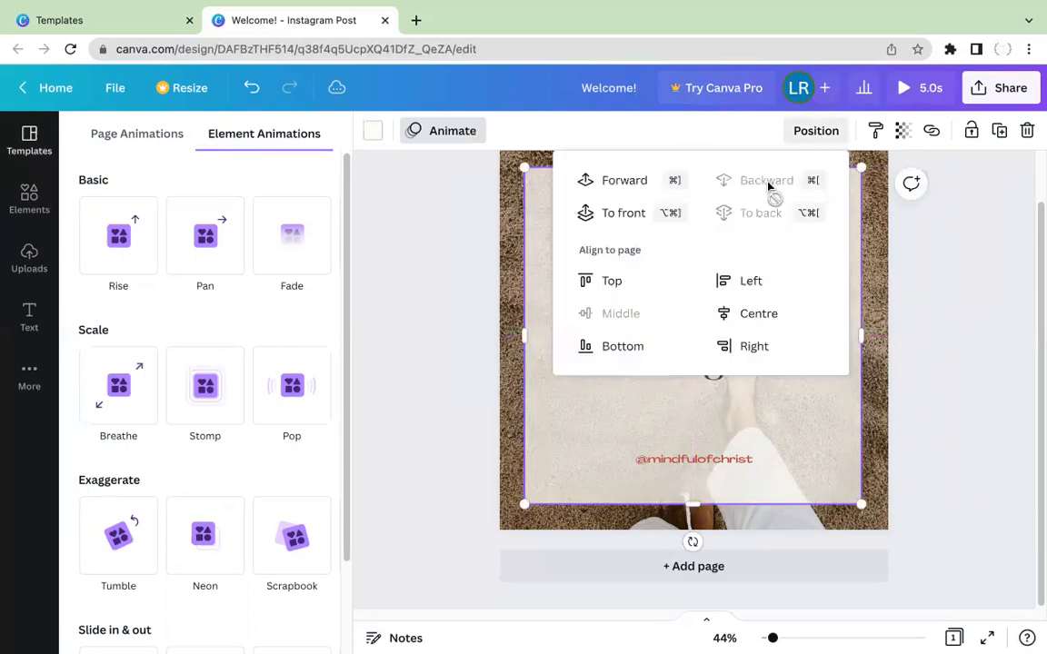
pyautogui.click(626, 214)
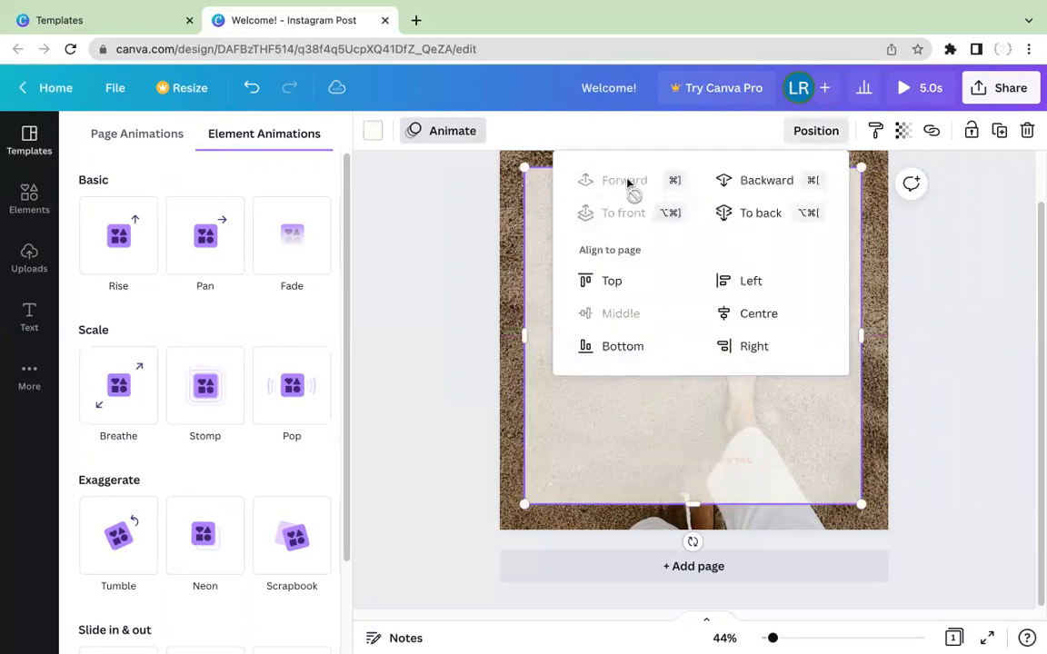
pyautogui.click(759, 180)
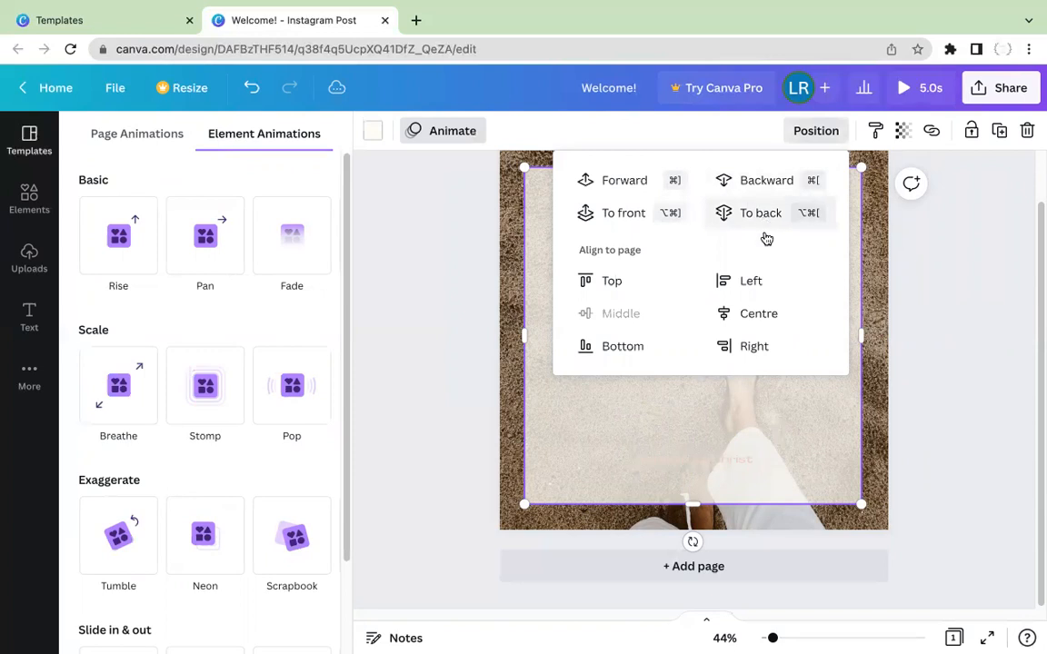
# Try the panel's page alignments, bring it forward, and return it to the middle of the page.
pyautogui.click(771, 317)
pyautogui.click(748, 282)
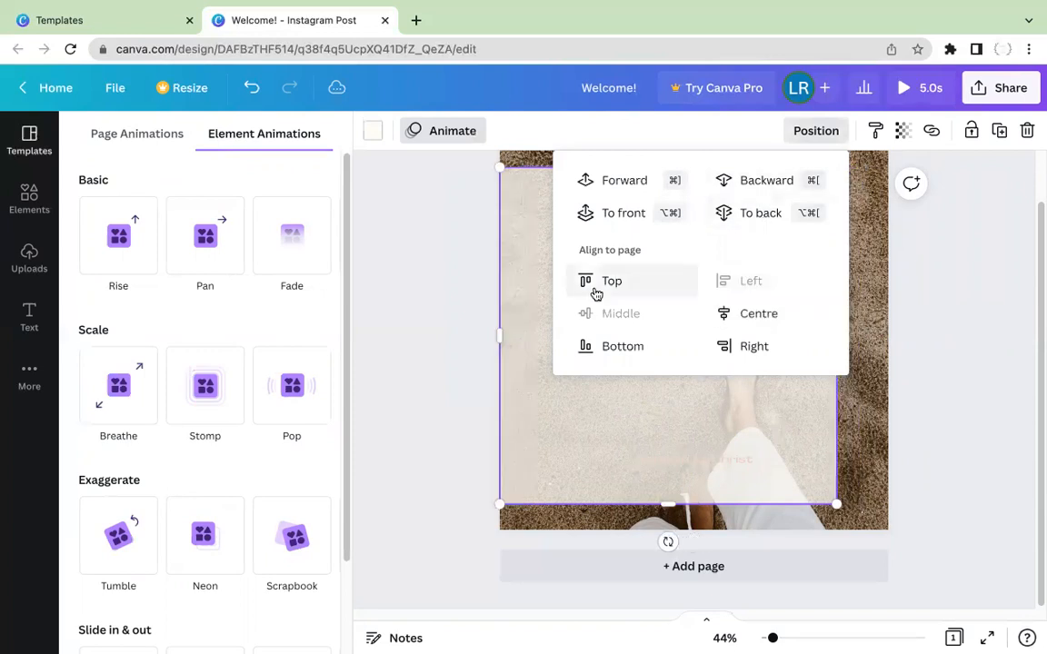
pyautogui.click(597, 289)
pyautogui.click(619, 346)
pyautogui.click(756, 350)
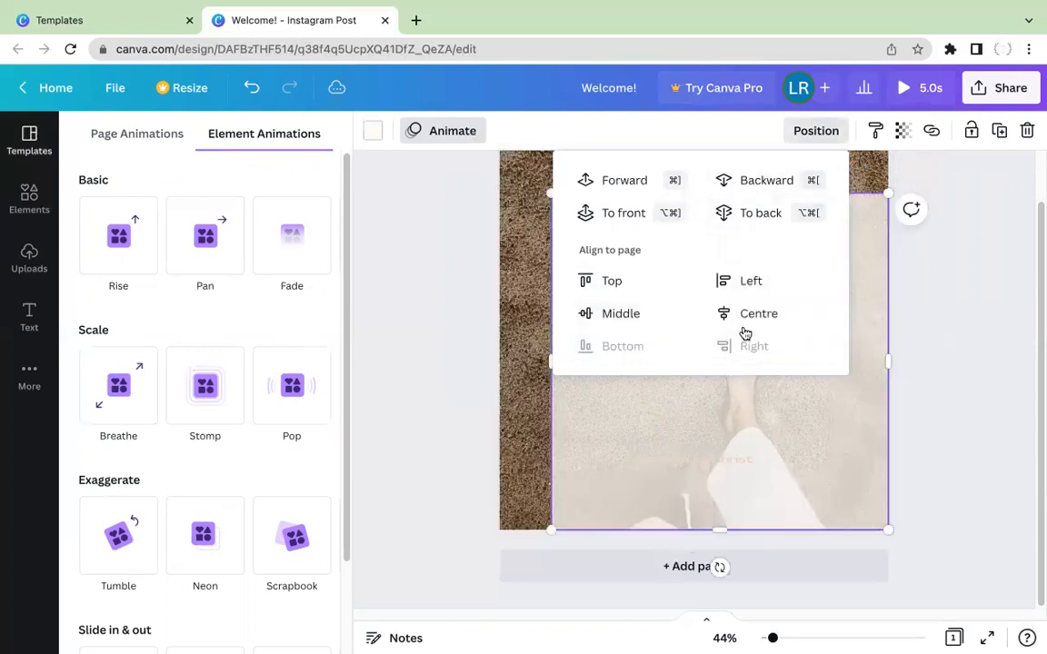
pyautogui.click(627, 182)
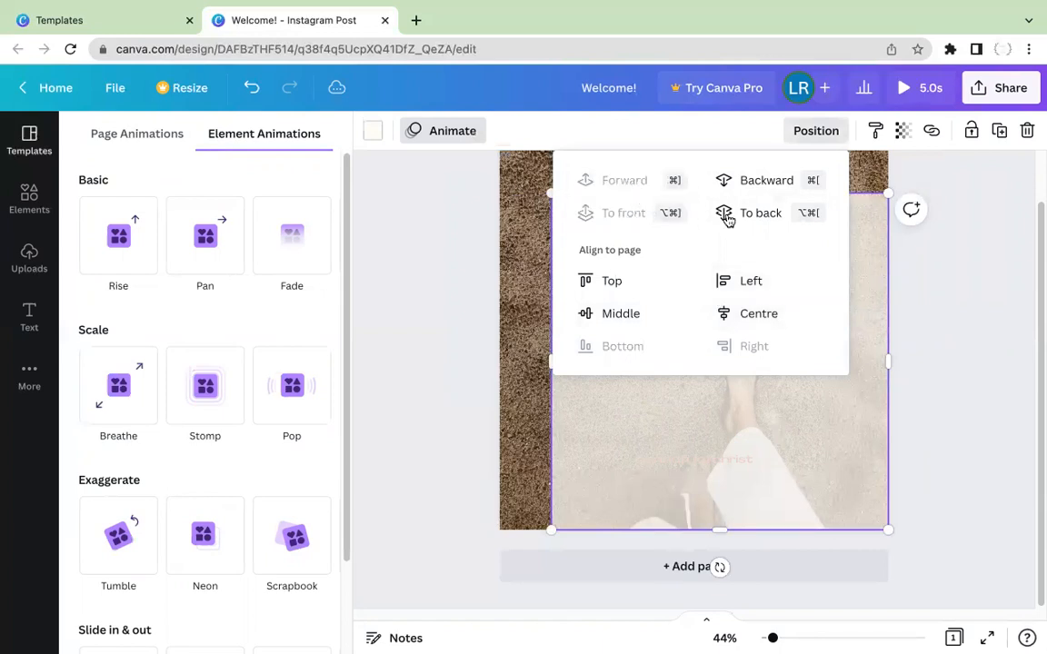
pyautogui.click(766, 316)
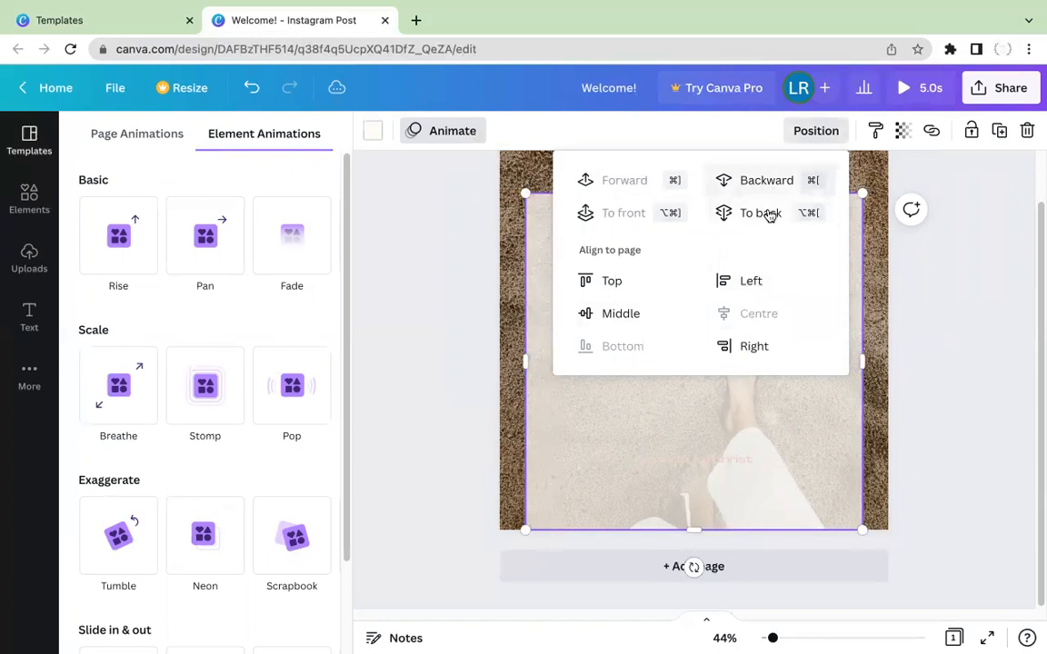
pyautogui.moveTo(768, 437)
pyautogui.mouseDown()
pyautogui.moveTo(769, 381)
pyautogui.moveTo(771, 419)
pyautogui.mouseUp()
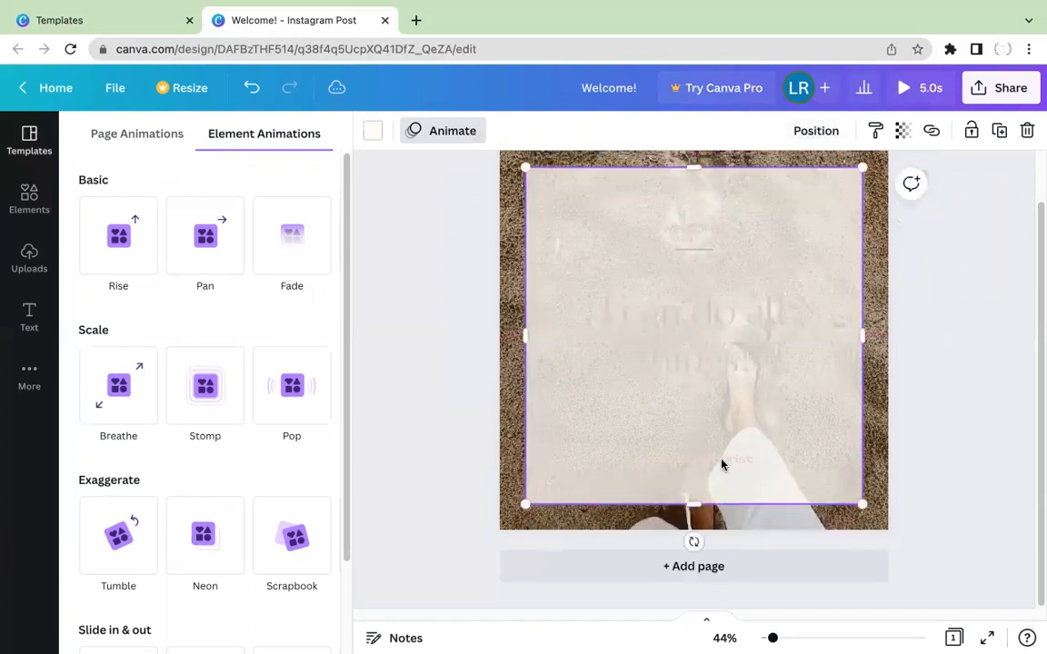
# Try moving the beige panel up to uncover the handle, check the handle's position options, and move the panel back down.
pyautogui.click(858, 464)
pyautogui.click(873, 468)
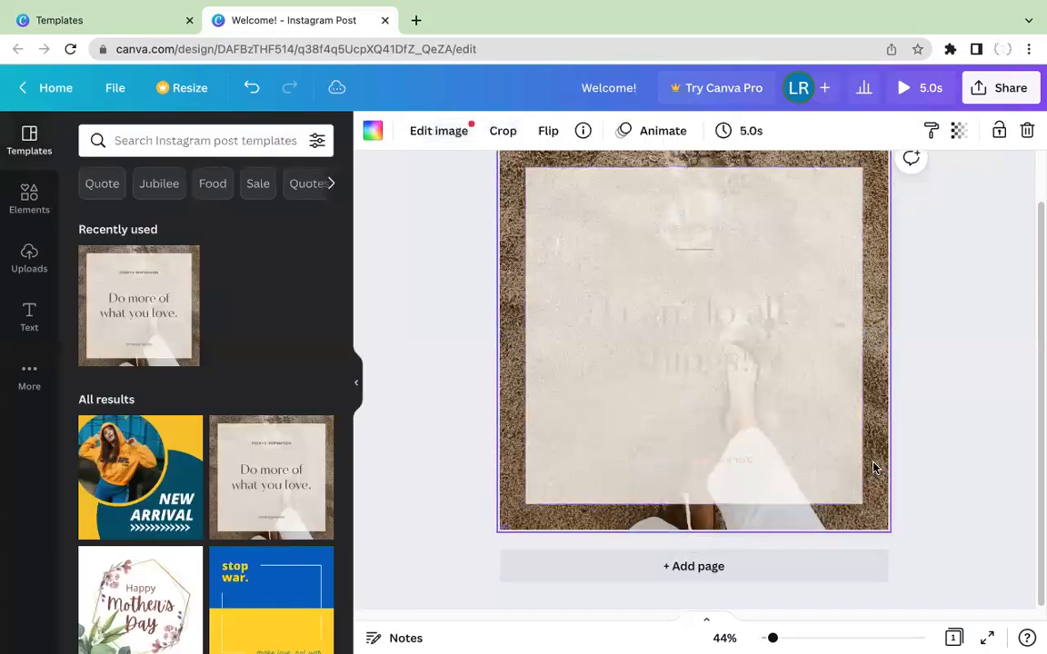
pyautogui.click(729, 460)
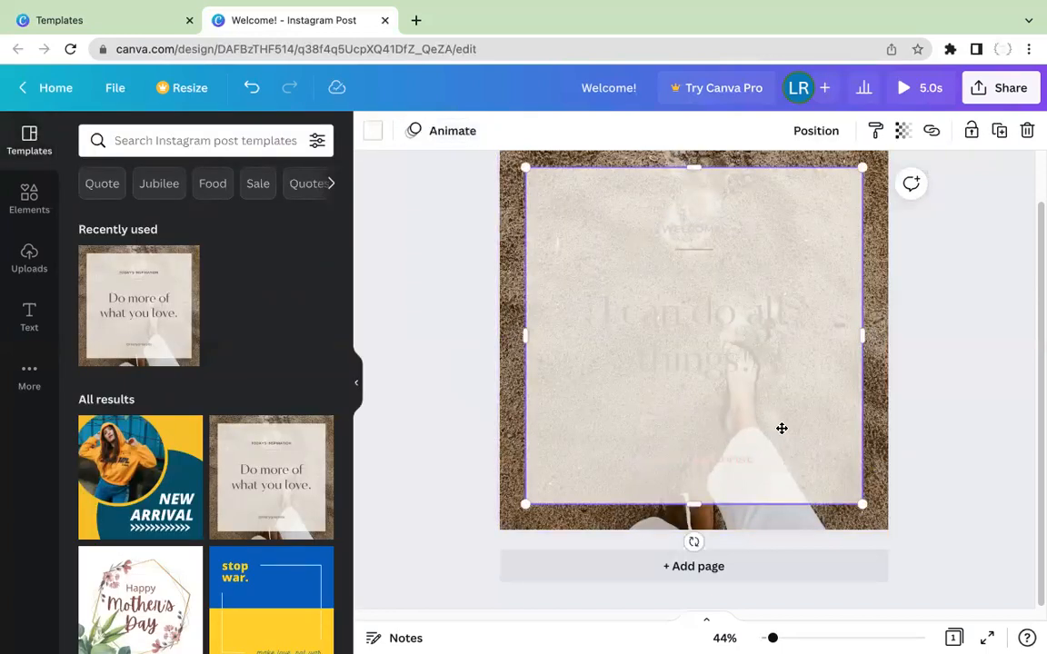
pyautogui.moveTo(780, 427); pyautogui.dragTo(775, 377)
pyautogui.click(696, 460)
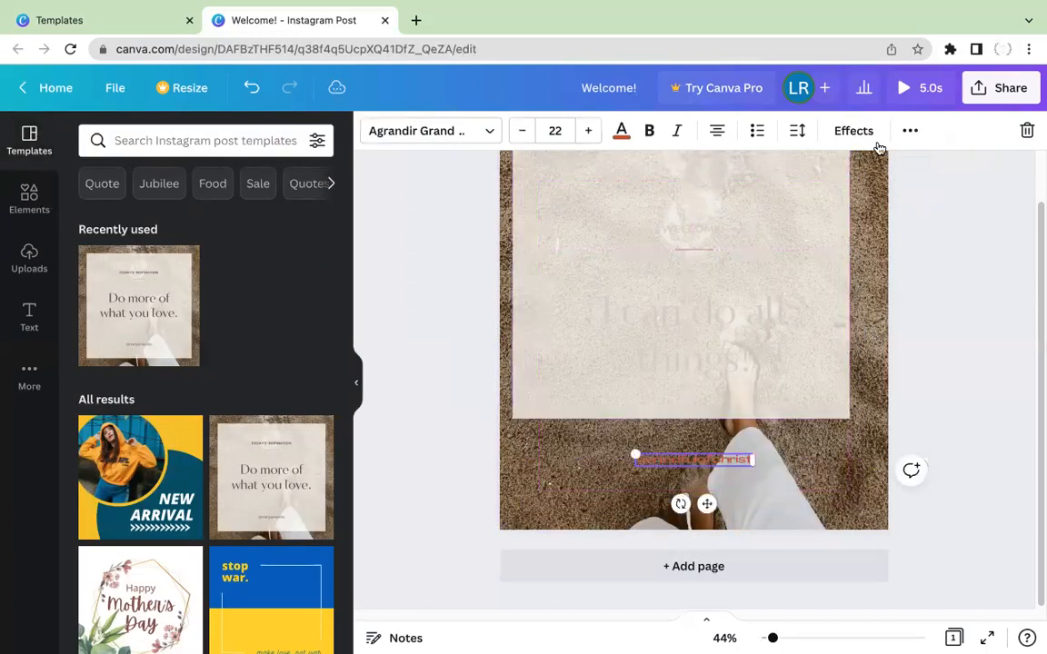
pyautogui.click(910, 131)
pyautogui.click(719, 170)
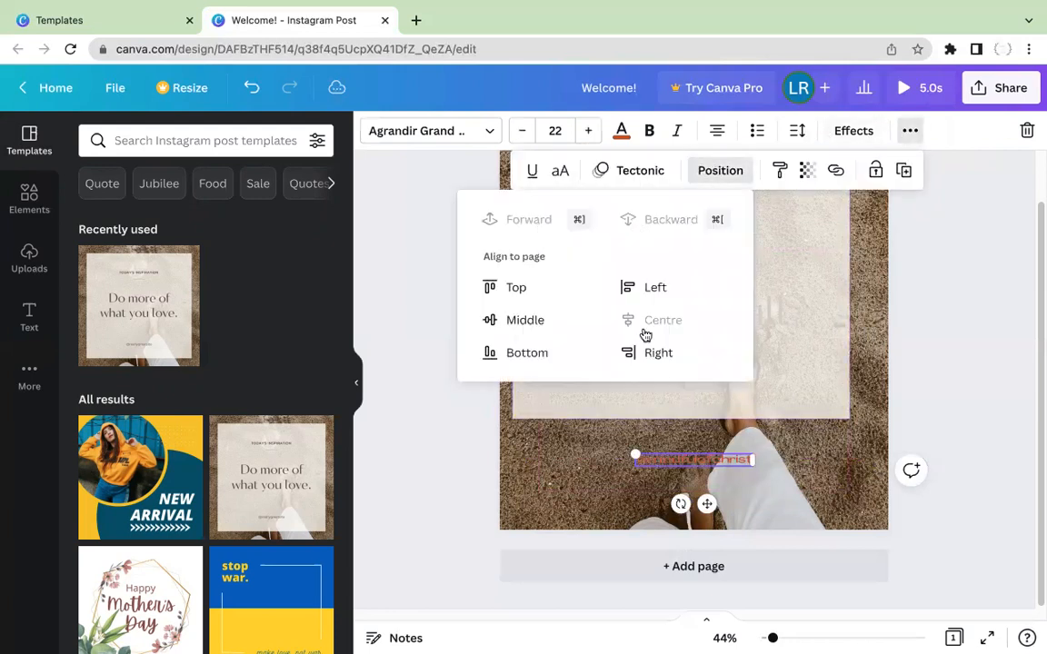
pyautogui.click(844, 369)
pyautogui.click(871, 405)
pyautogui.moveTo(793, 348); pyautogui.dragTo(805, 440)
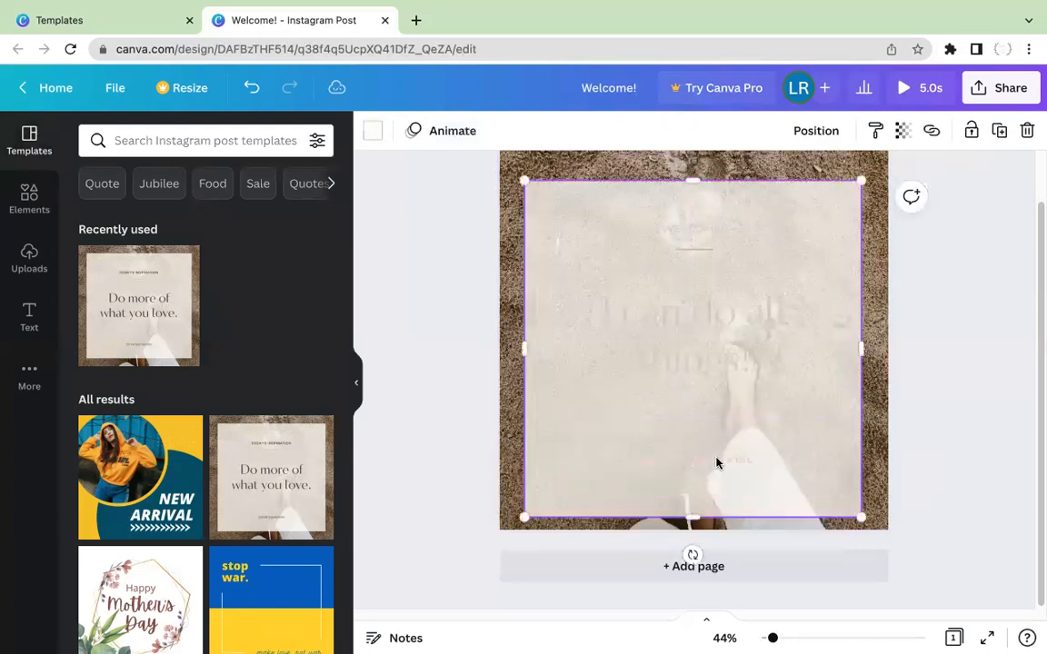
pyautogui.moveTo(716, 463); pyautogui.dragTo(750, 357)
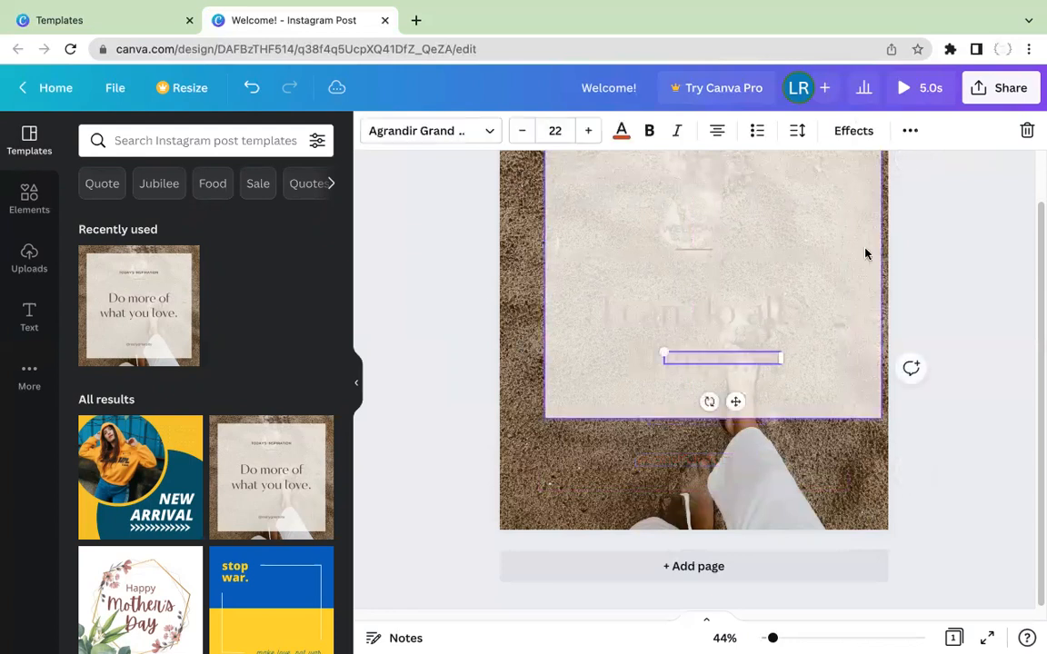
pyautogui.click(907, 131)
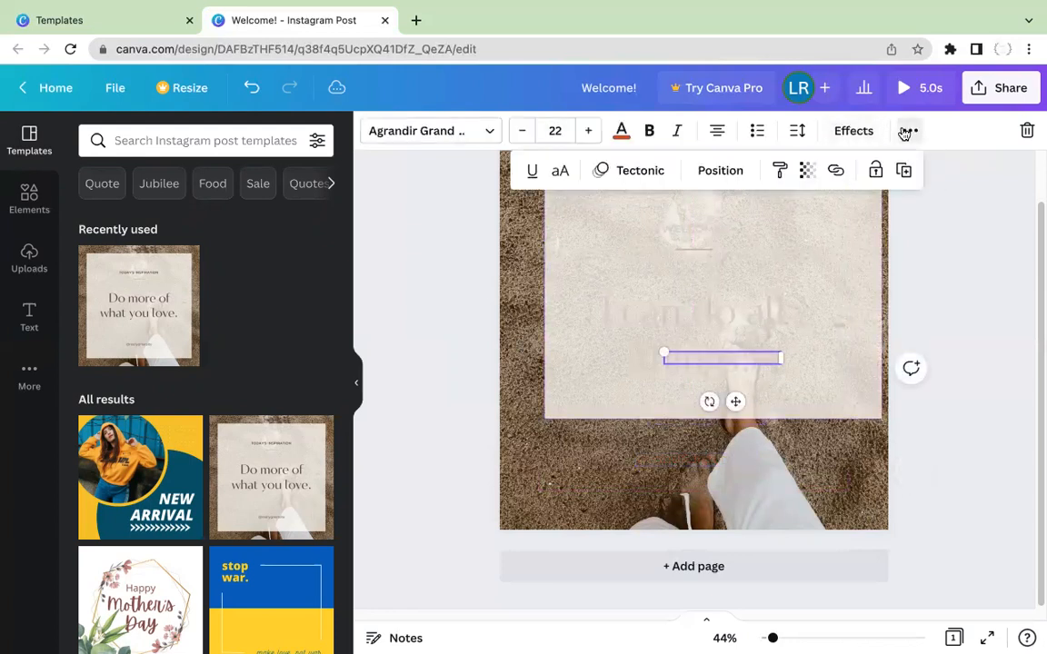
pyautogui.click(722, 171)
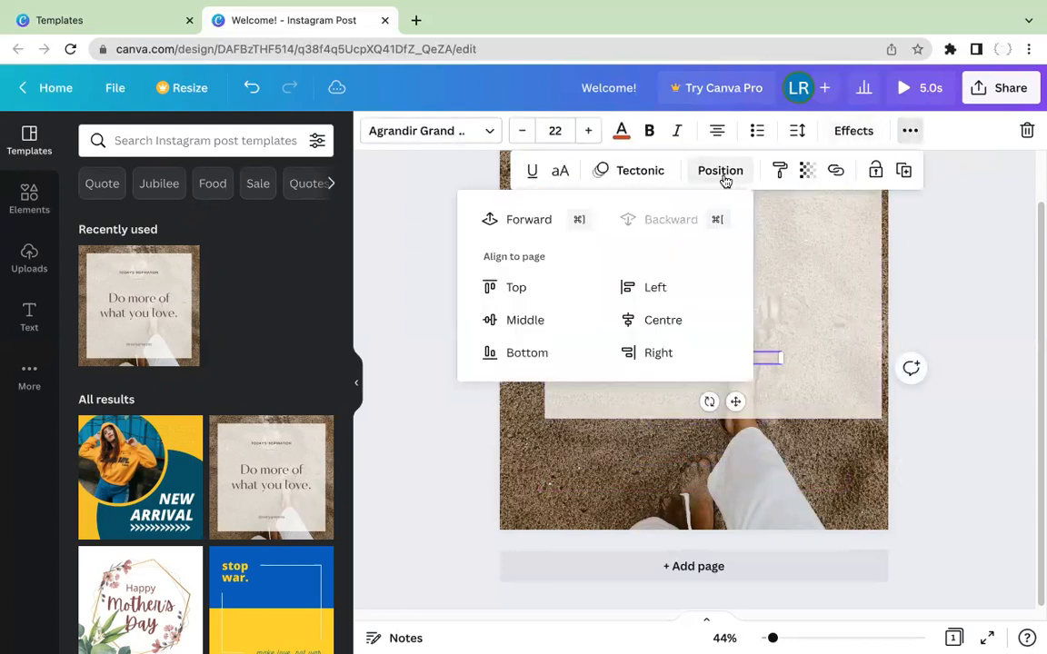
pyautogui.click(541, 220)
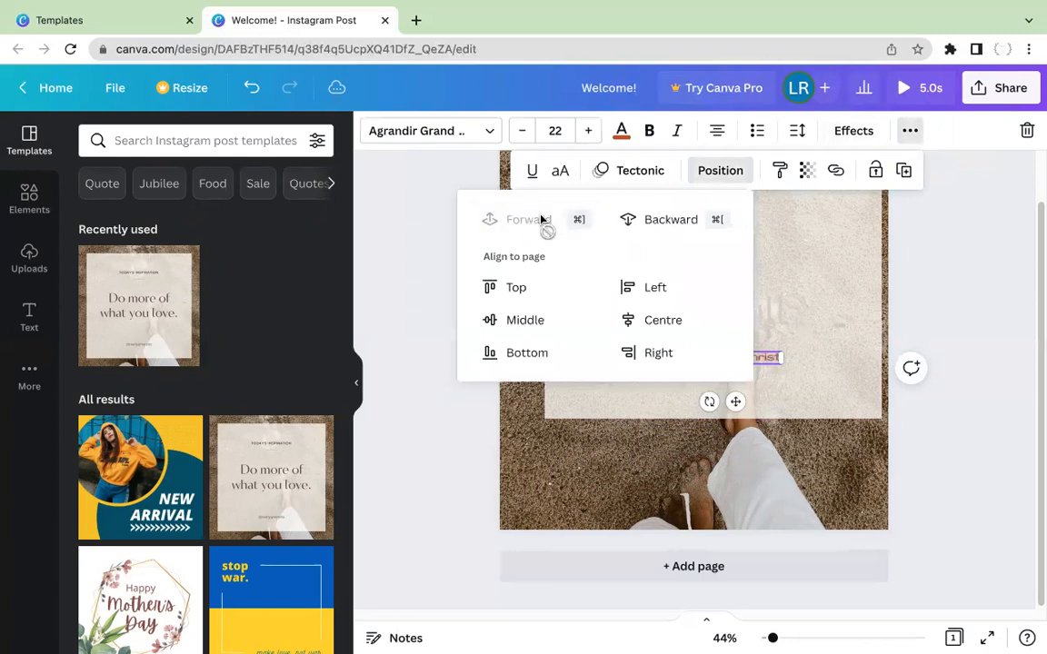
# Move the beige panel back to the middle of the page and place the handle below the headline.
pyautogui.click(822, 482)
pyautogui.moveTo(825, 318); pyautogui.dragTo(804, 397)
pyautogui.moveTo(762, 358); pyautogui.dragTo(722, 435)
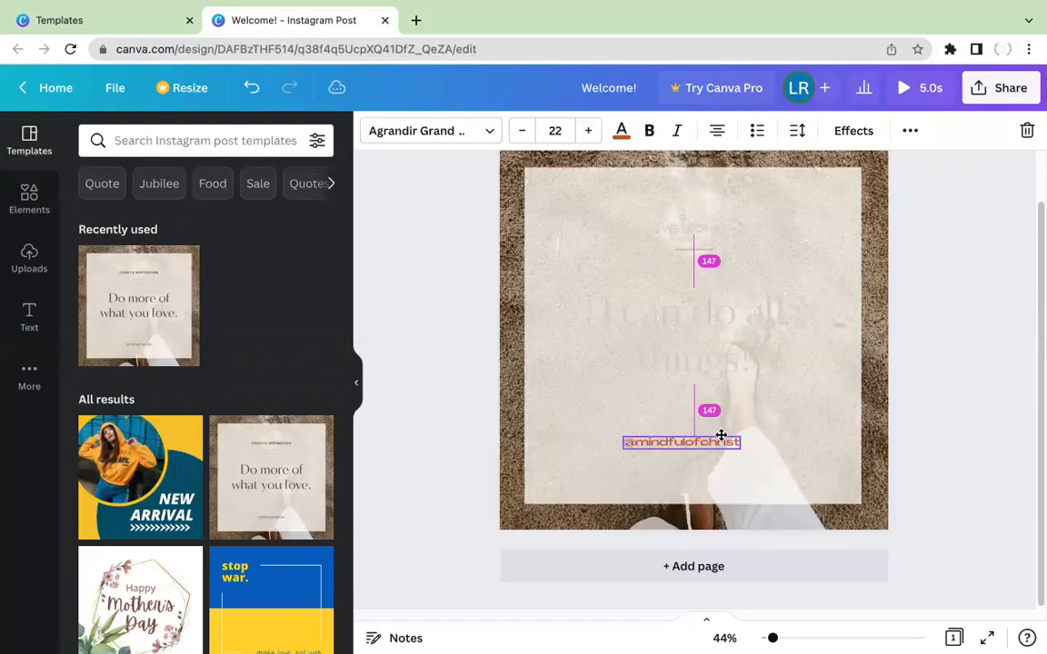
pyautogui.moveTo(722, 437); pyautogui.dragTo(722, 437)
# Send the beige panel backward behind the heading, the headline and the divider line.
pyautogui.click(730, 329)
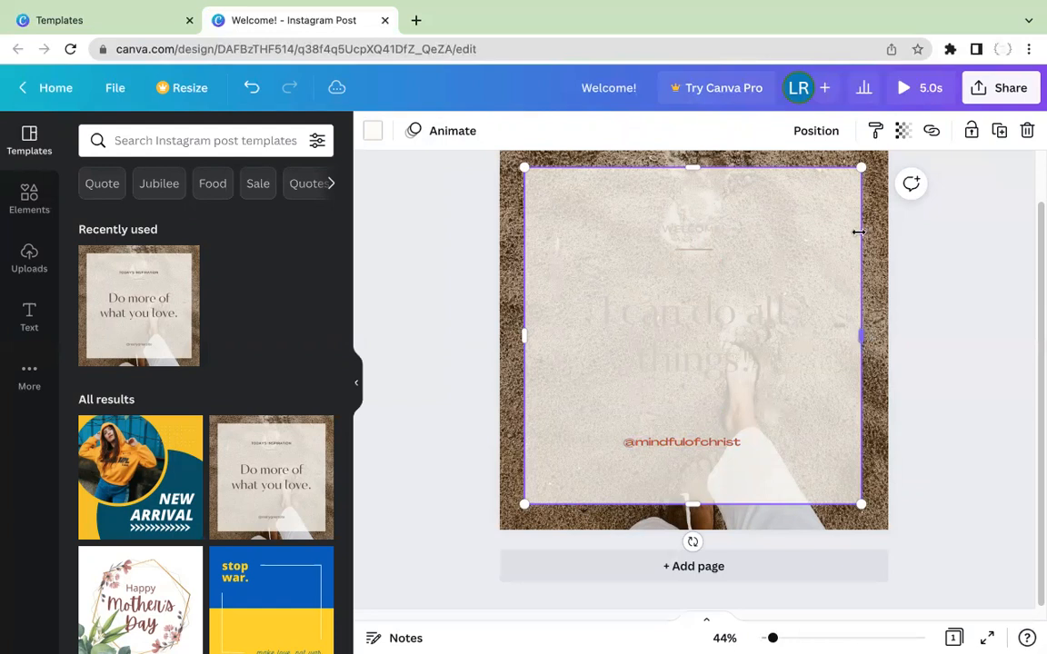
pyautogui.click(815, 131)
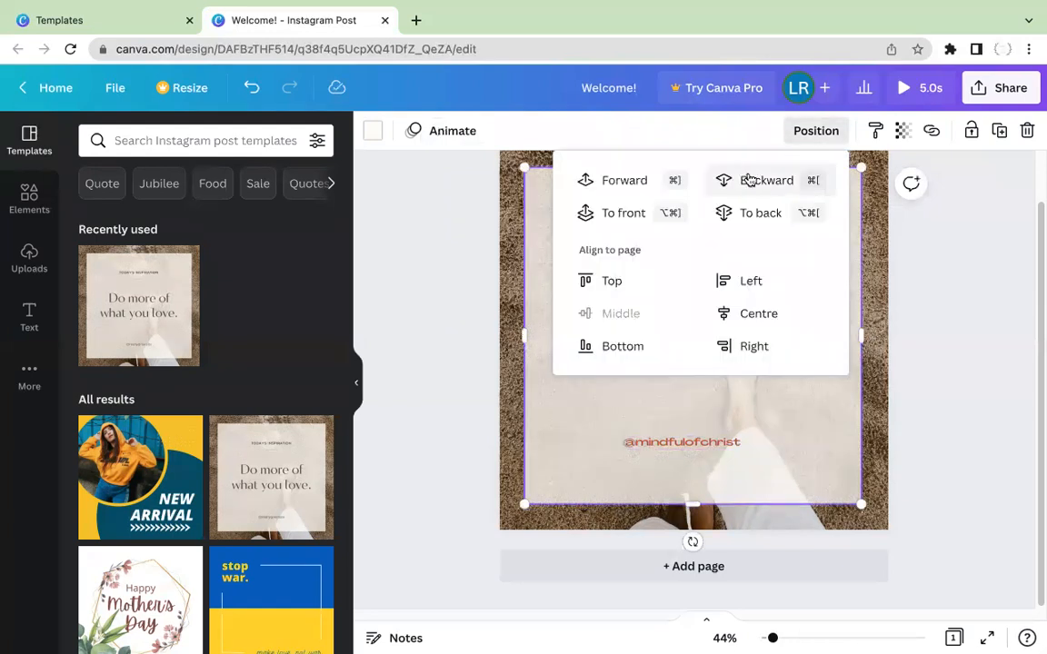
pyautogui.click(749, 179)
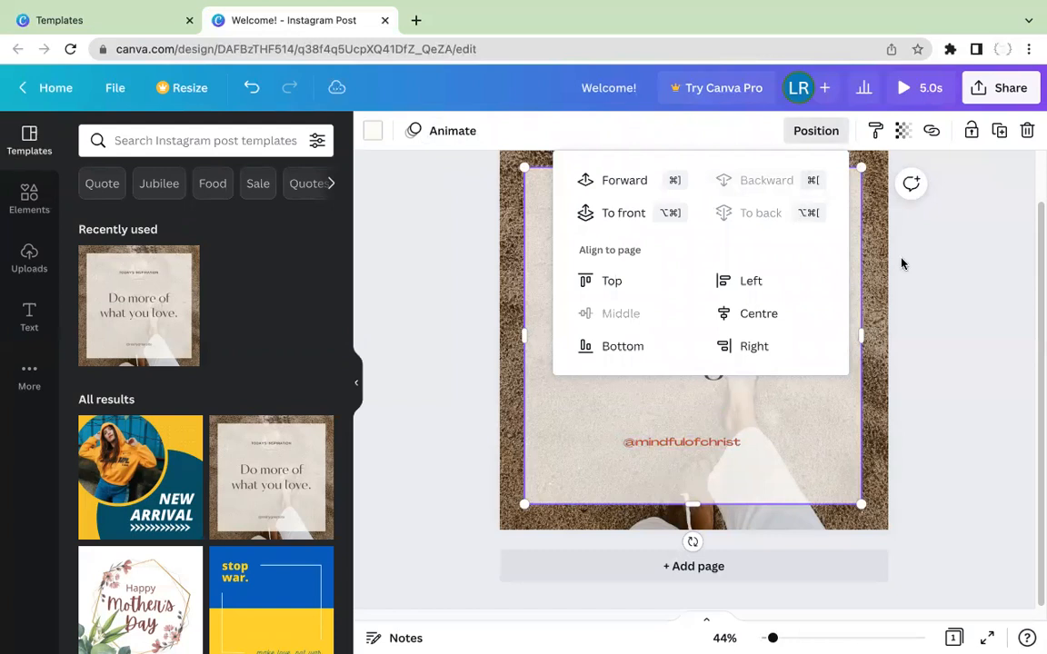
pyautogui.click(874, 286)
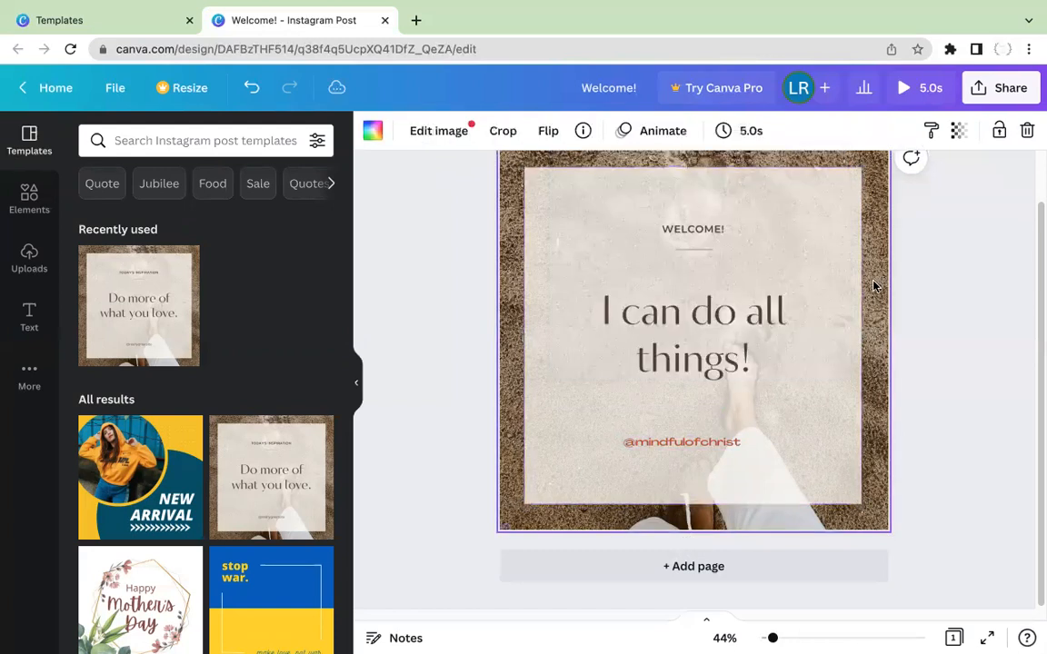
# Set the "I can do all things!" headline's transparency to 99 and link it to the recent "How to practice christian me.." design.
pyautogui.click(692, 324)
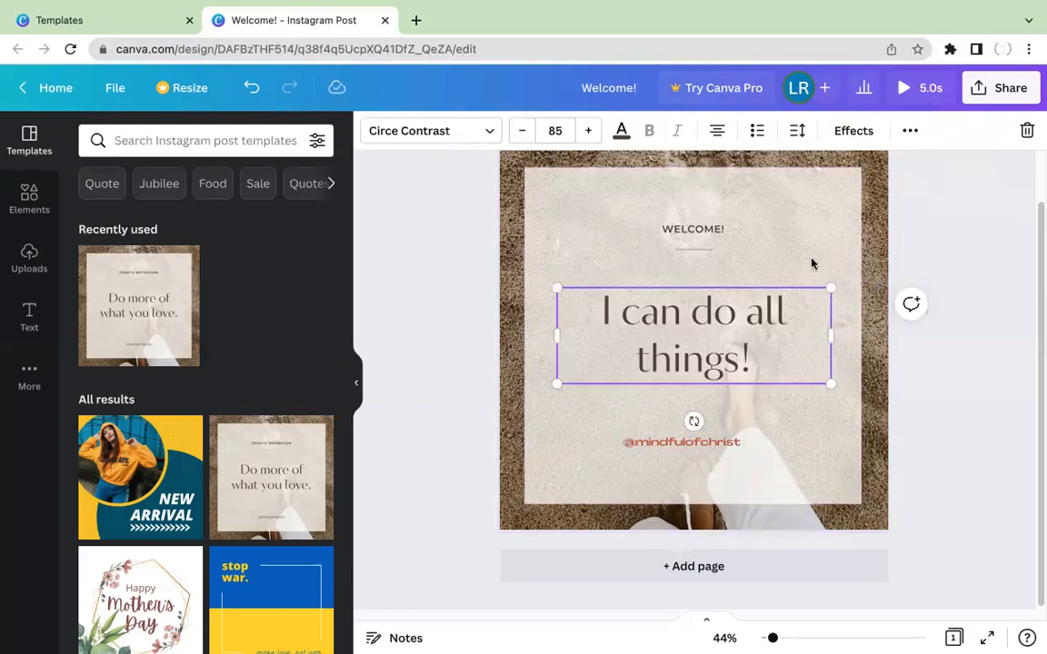
pyautogui.click(911, 132)
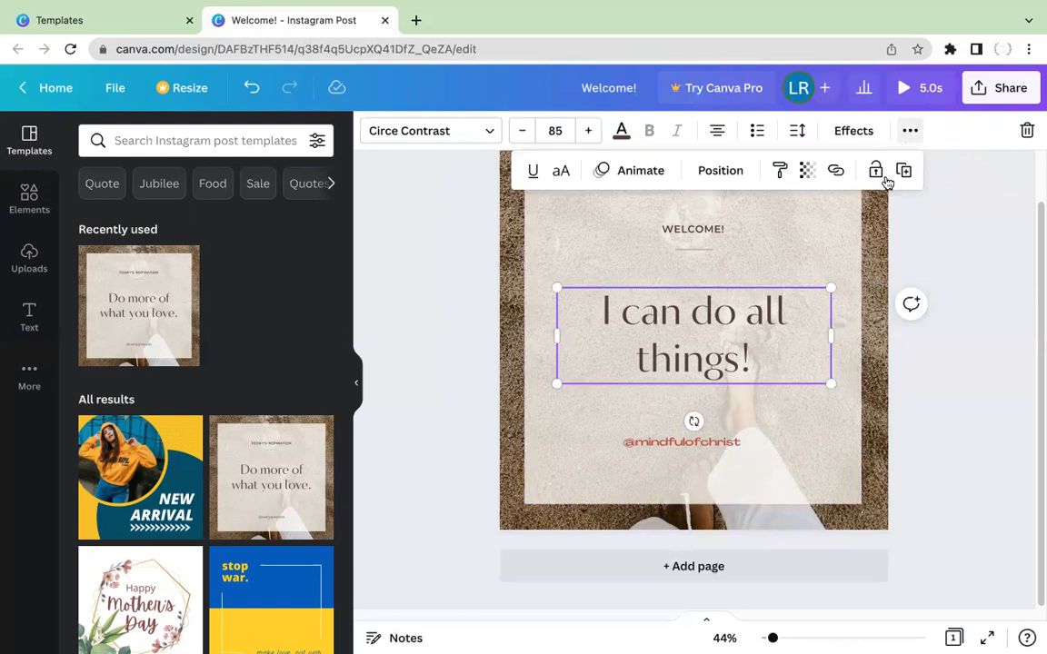
pyautogui.click(805, 175)
pyautogui.moveTo(807, 238)
pyautogui.mouseDown()
pyautogui.moveTo(676, 237)
pyautogui.moveTo(799, 246)
pyautogui.mouseUp()
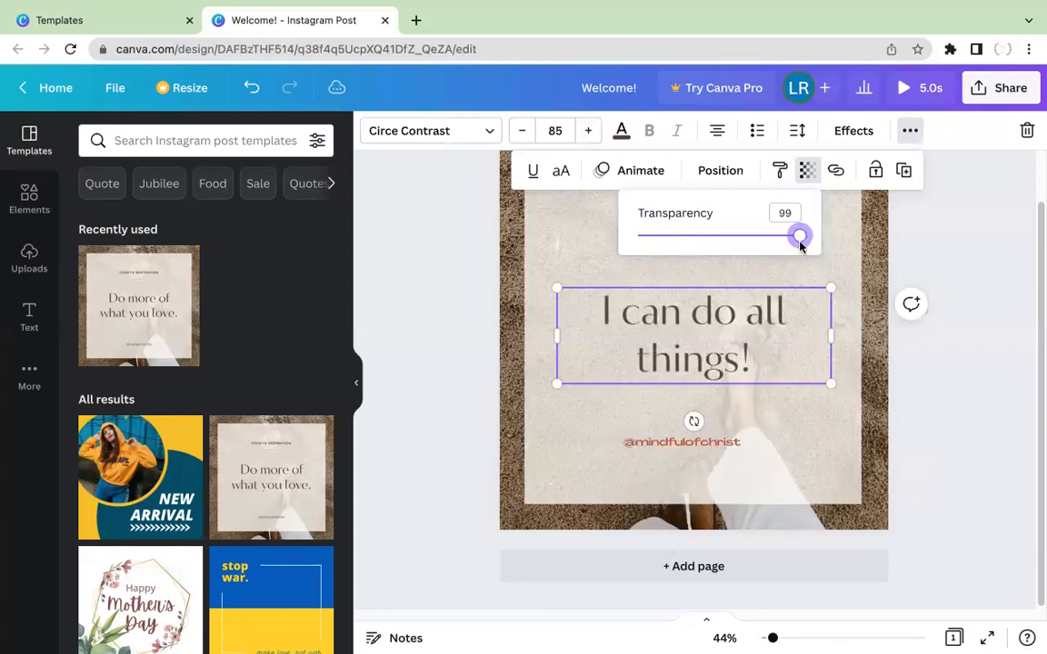
pyautogui.click(836, 171)
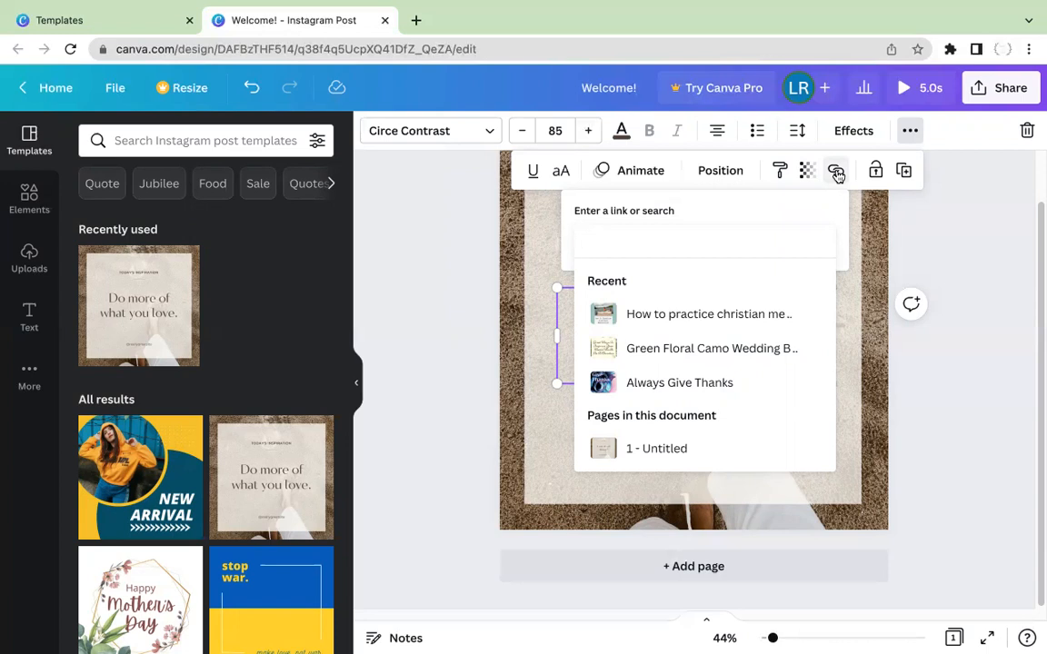
pyautogui.click(727, 314)
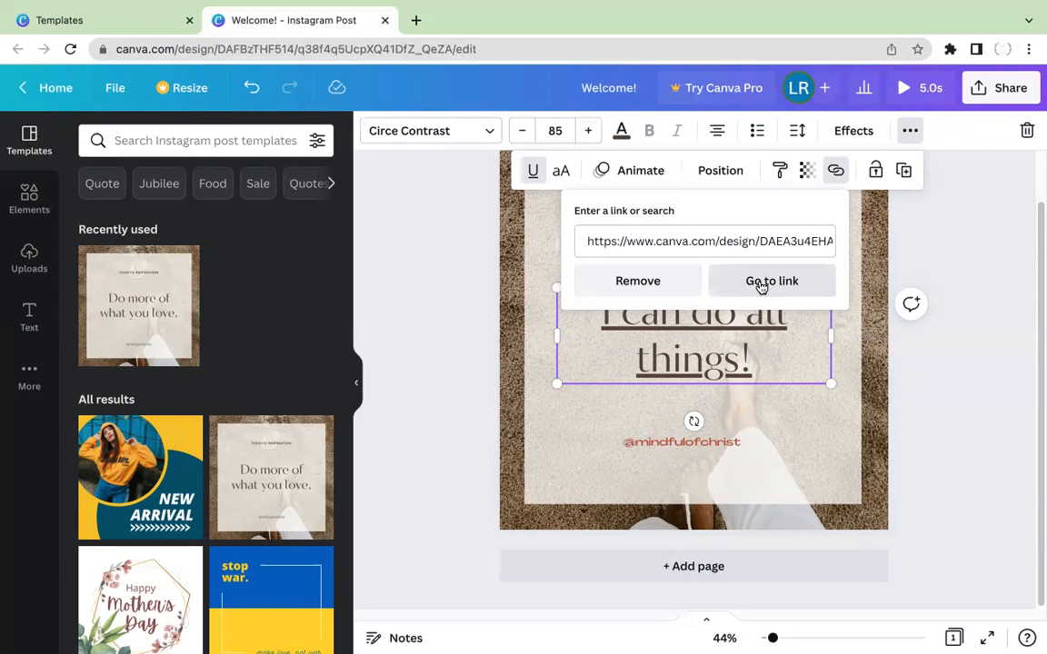
# Remove the headline's link, relink it to the recent "How to practice christian me.." design, and open the linked design to check it.
pyautogui.click(650, 289)
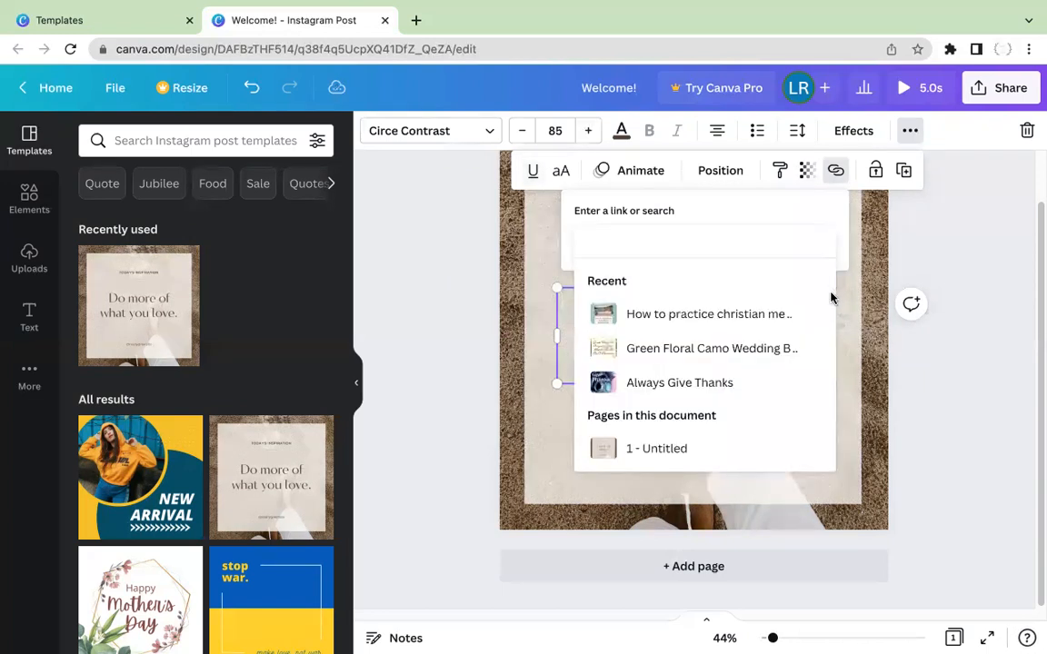
pyautogui.click(748, 311)
pyautogui.click(782, 287)
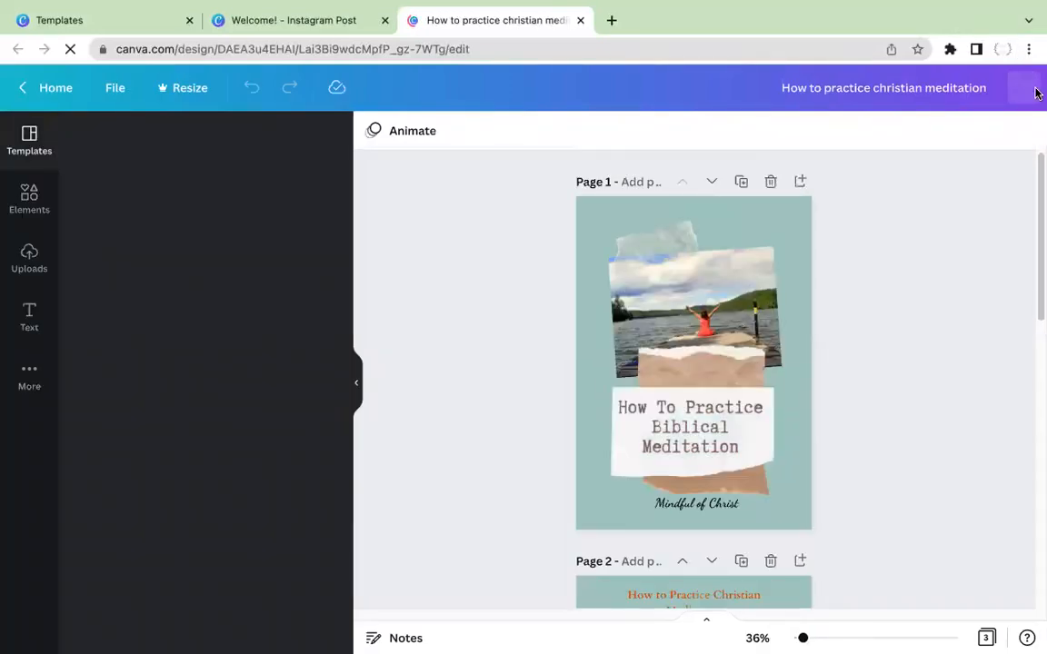
pyautogui.click(327, 18)
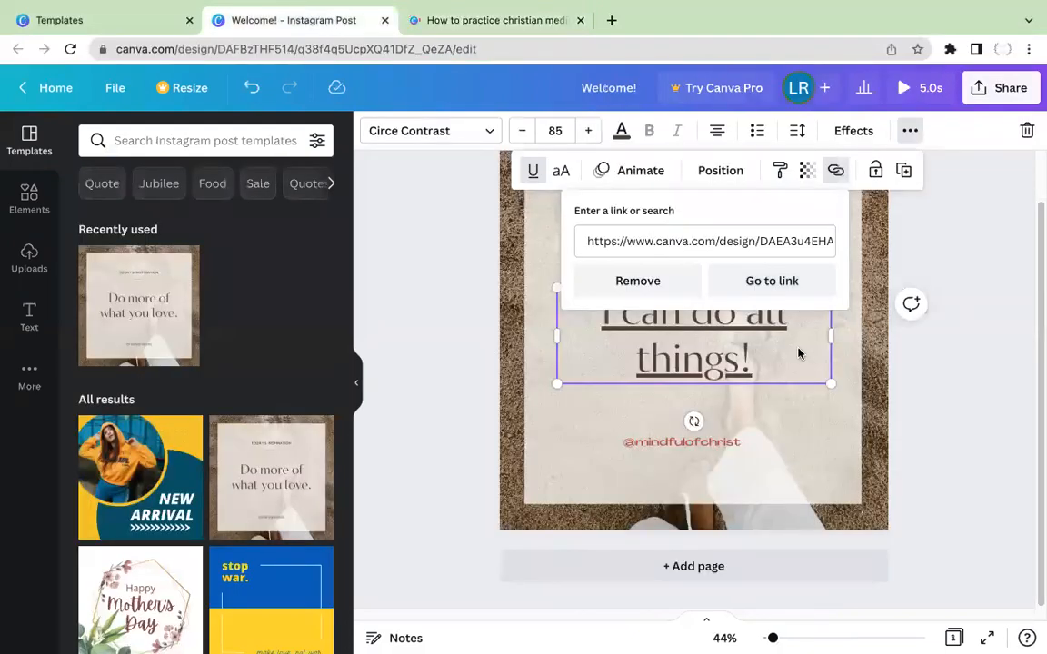
pyautogui.click(865, 330)
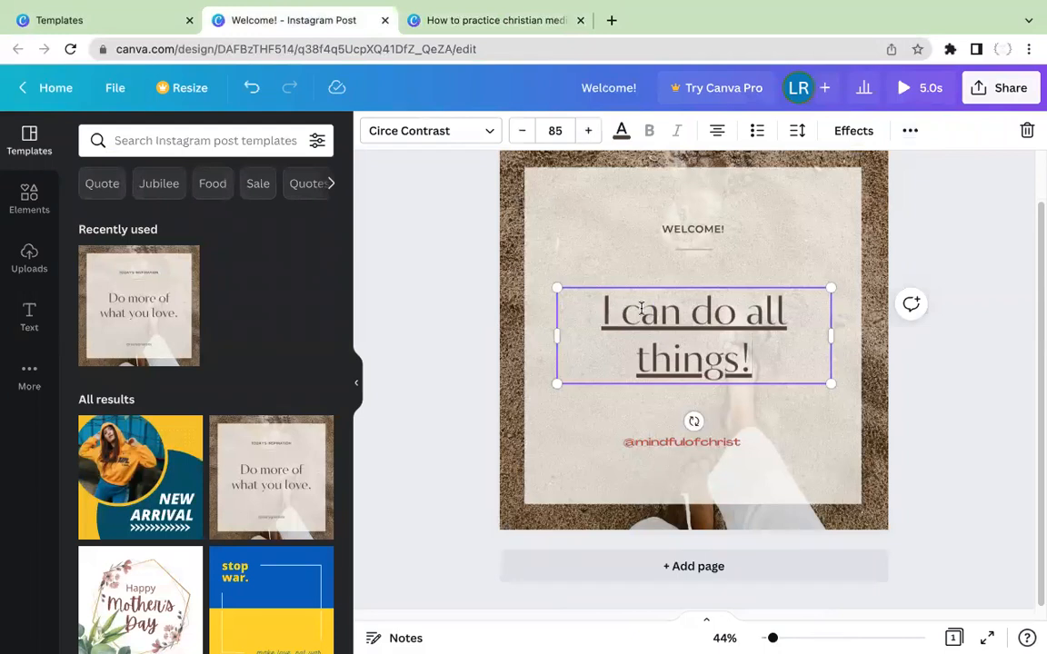
pyautogui.click(514, 20)
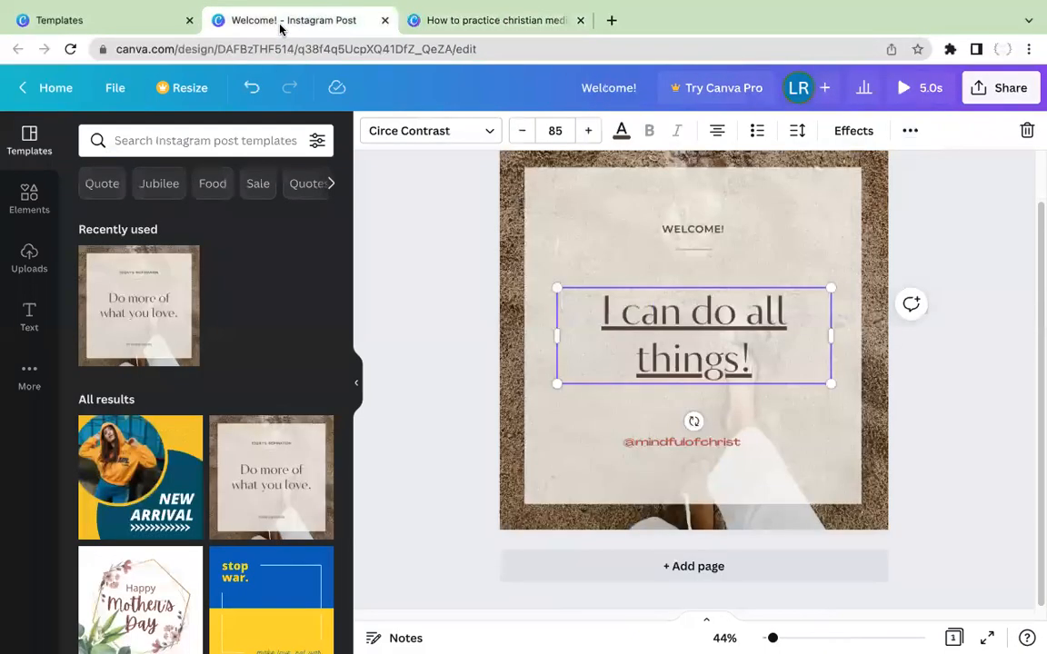
pyautogui.click(280, 25)
# Duplicate the "I can do all things!" headline text box and delete the copy.
pyautogui.click(912, 135)
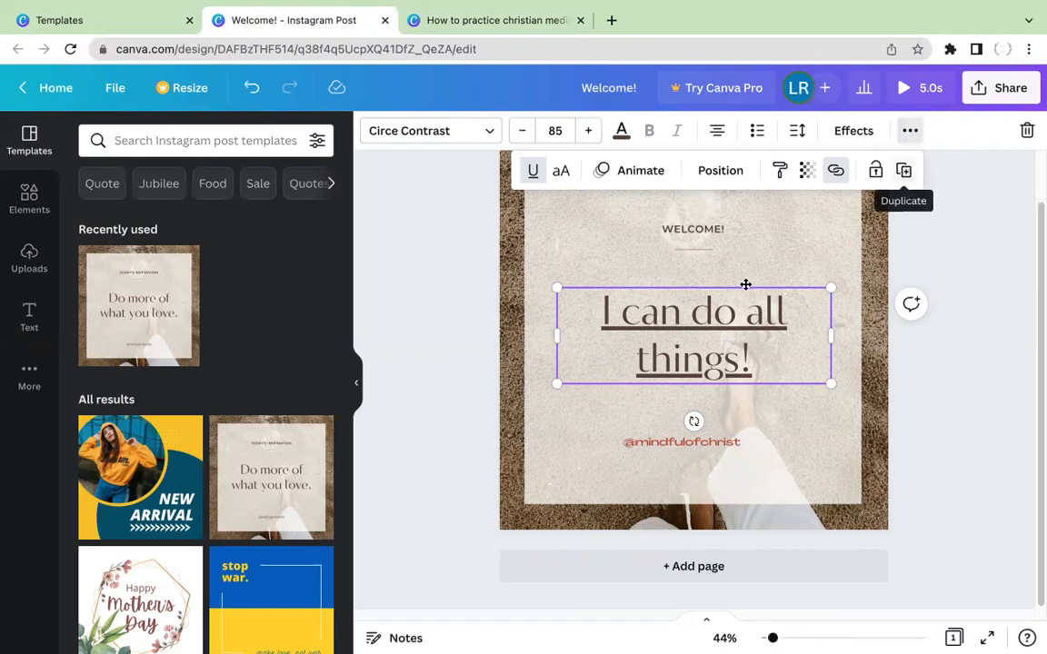
pyautogui.click(905, 173)
pyautogui.moveTo(778, 353)
pyautogui.mouseDown()
pyautogui.moveTo(815, 416)
pyautogui.moveTo(794, 398)
pyautogui.moveTo(775, 344)
pyautogui.moveTo(776, 352)
pyautogui.mouseUp()
pyautogui.press('Delete')
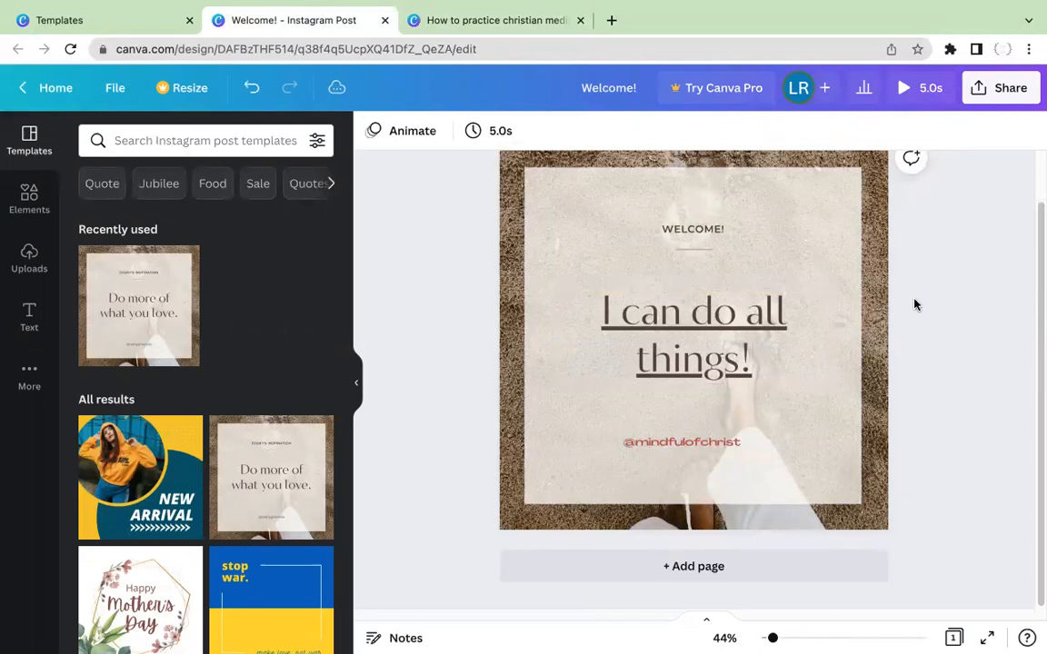
# Duplicate the post page as a second page and compare it with the original.
pyautogui.scroll(1, 913, 304)
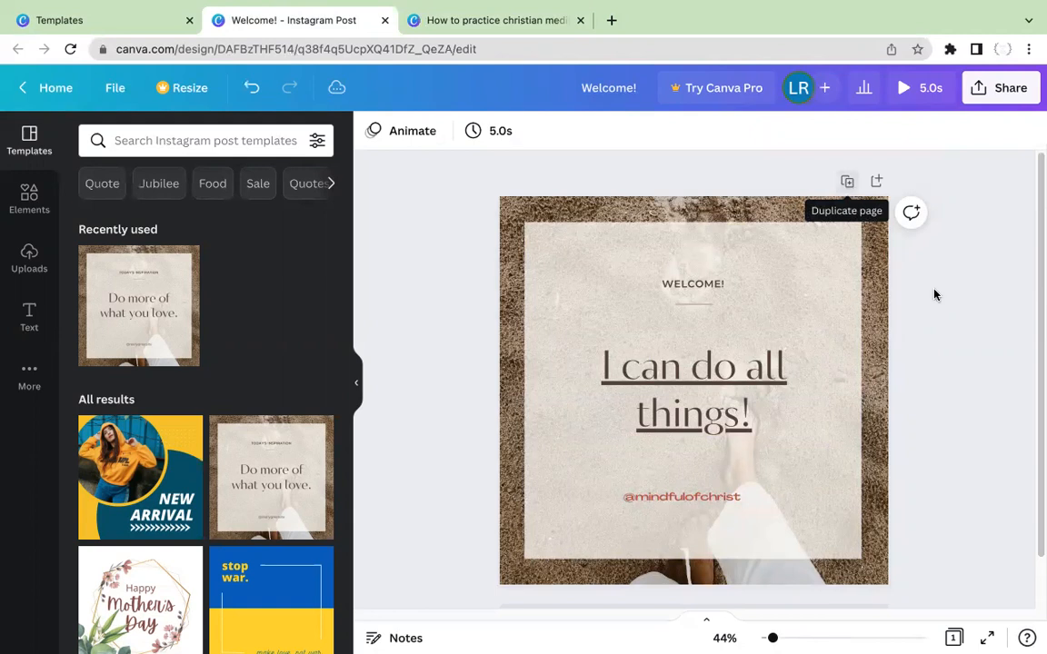
pyautogui.click(848, 183)
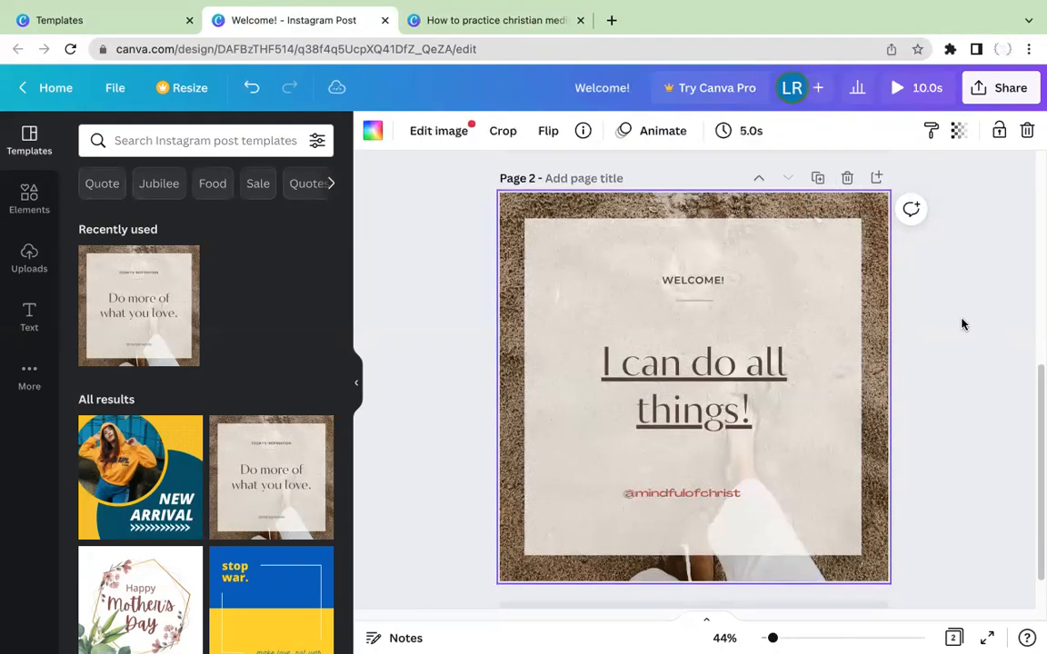
pyautogui.scroll(-1, 960, 325)
pyautogui.scroll(4, 960, 325)
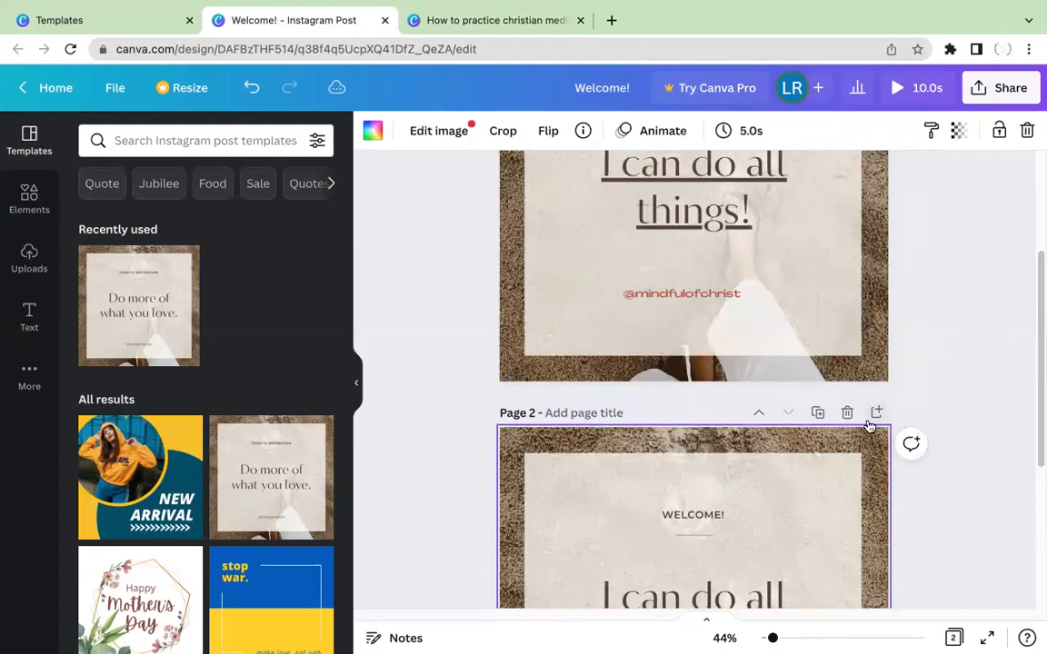
pyautogui.scroll(-1, 788, 546)
pyautogui.scroll(-2, 789, 545)
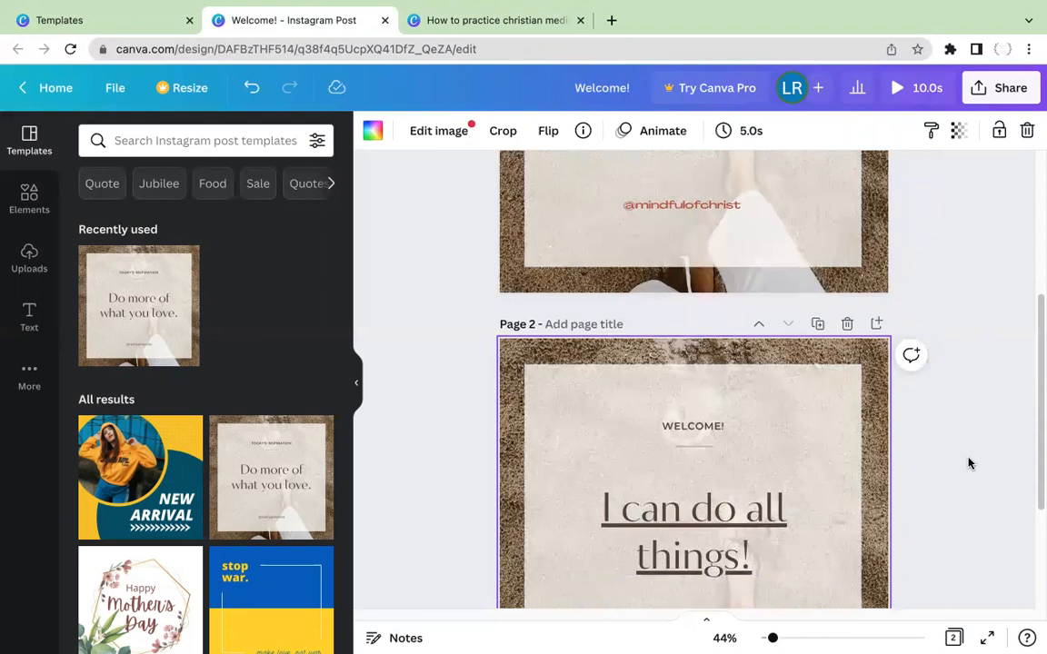
pyautogui.scroll(-4, 968, 465)
pyautogui.scroll(2, 969, 464)
pyautogui.scroll(8, 969, 463)
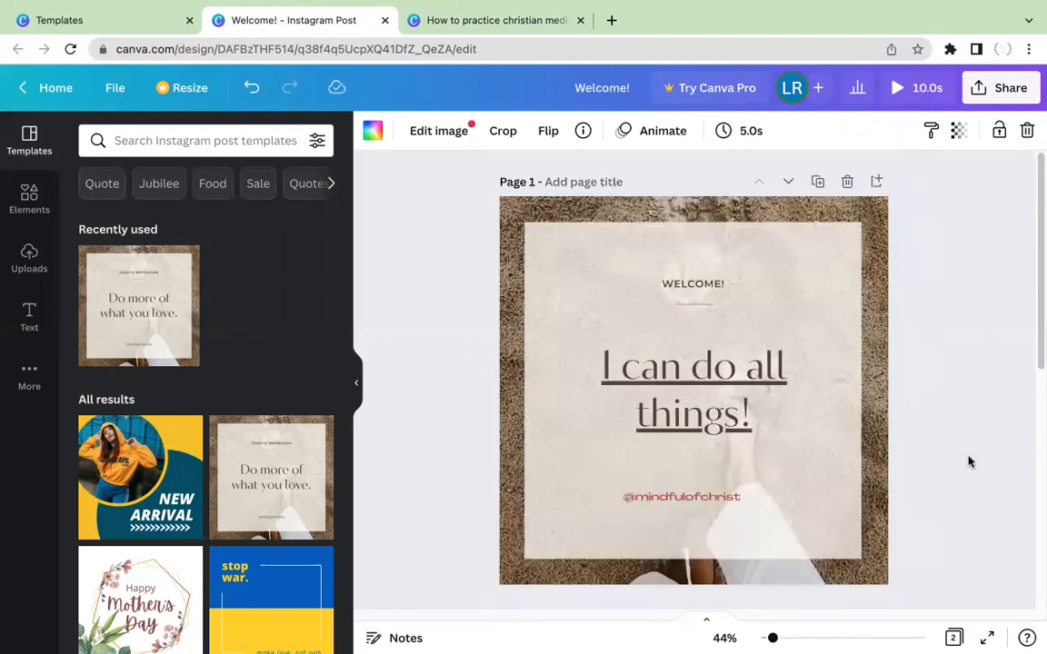
# Replace the headline text on page 2 with "plans to prosper".
pyautogui.scroll(-2, 969, 462)
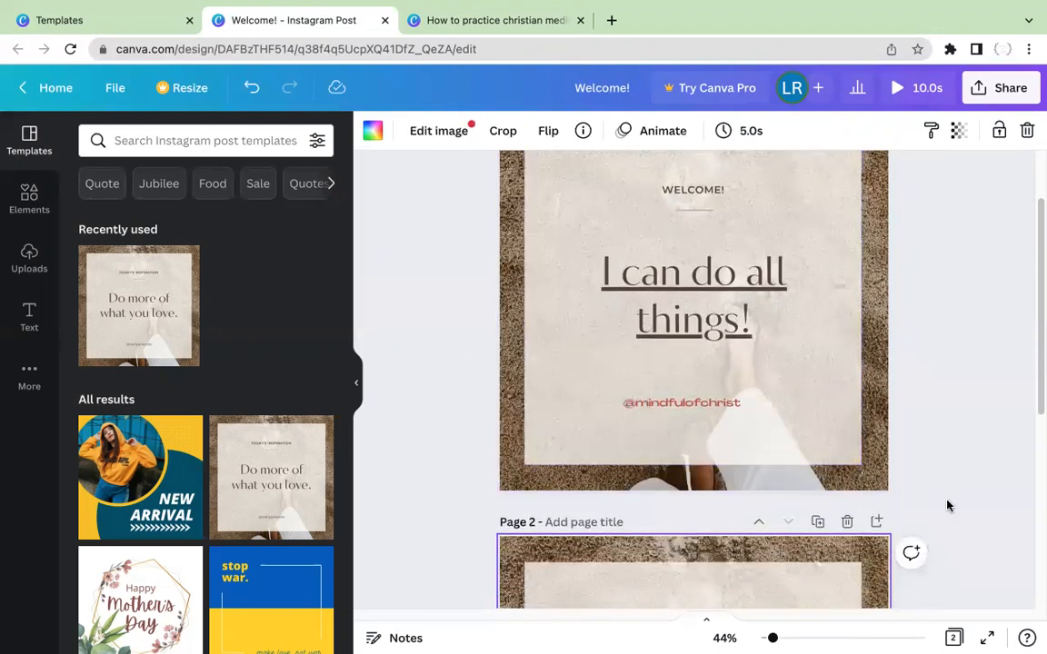
pyautogui.scroll(-1, 948, 506)
pyautogui.scroll(-1, 948, 504)
pyautogui.scroll(-1, 948, 505)
pyautogui.scroll(-1, 985, 506)
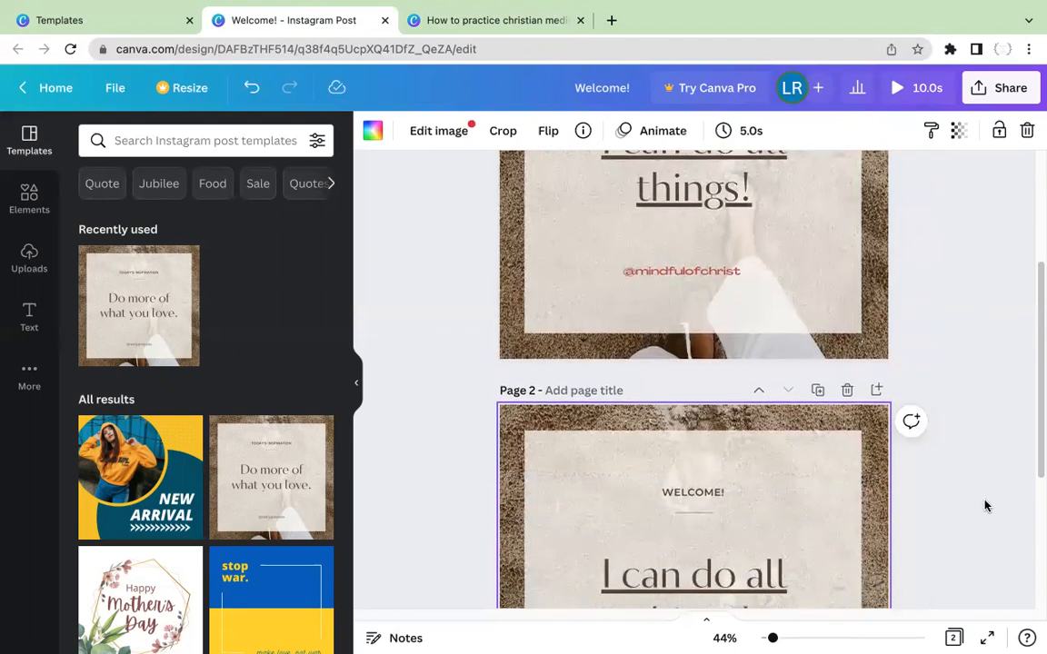
pyautogui.scroll(-1, 983, 506)
pyautogui.click(709, 544)
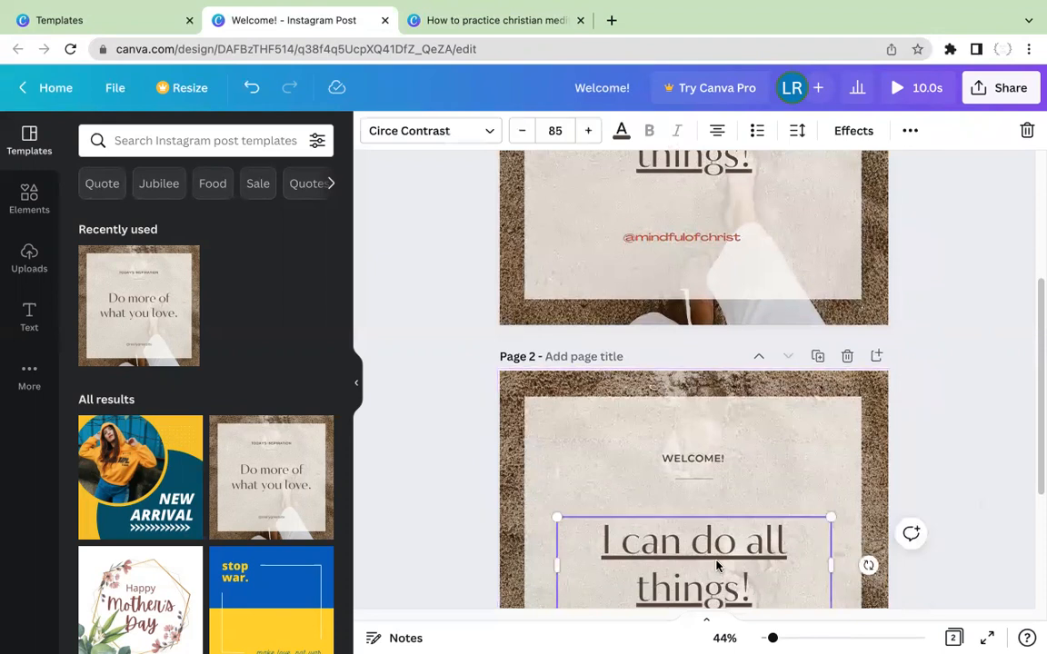
pyautogui.tripleClick(709, 543)
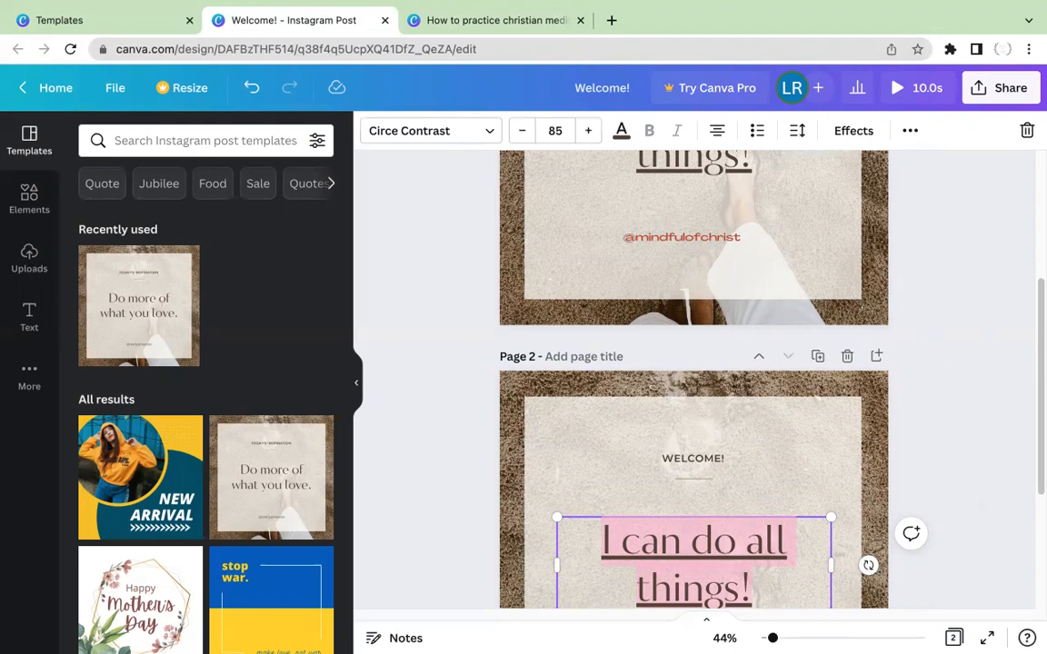
pyautogui.write('plans to prosper')
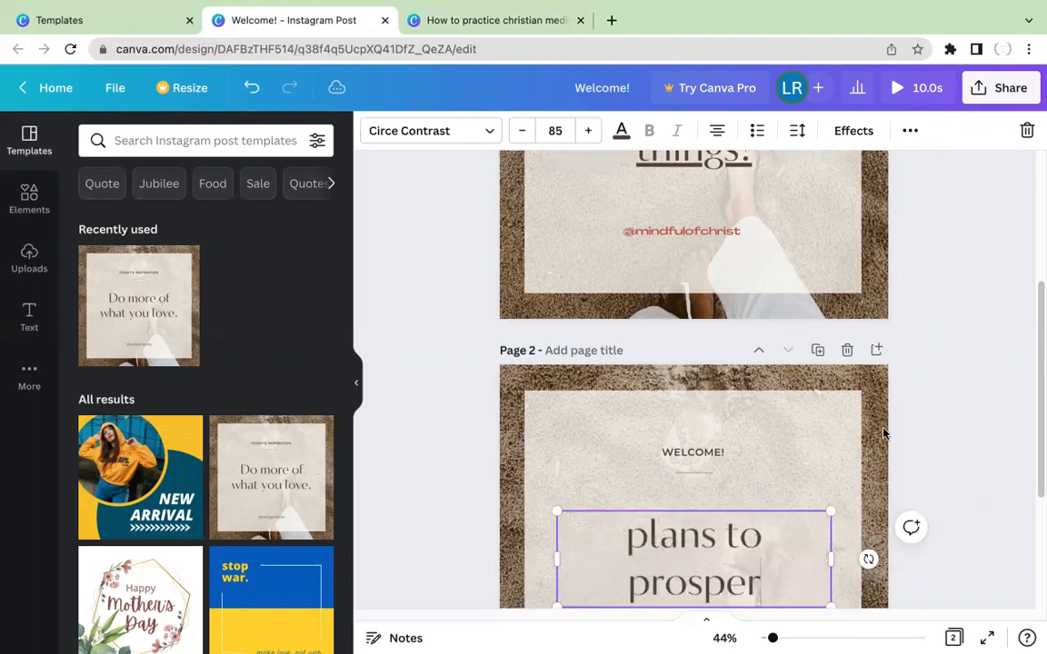
# Add a six-pointed star from the Lines & Shapes collection to page 1, between the heading and the beige panel's edge.
pyautogui.scroll(5, 889, 427)
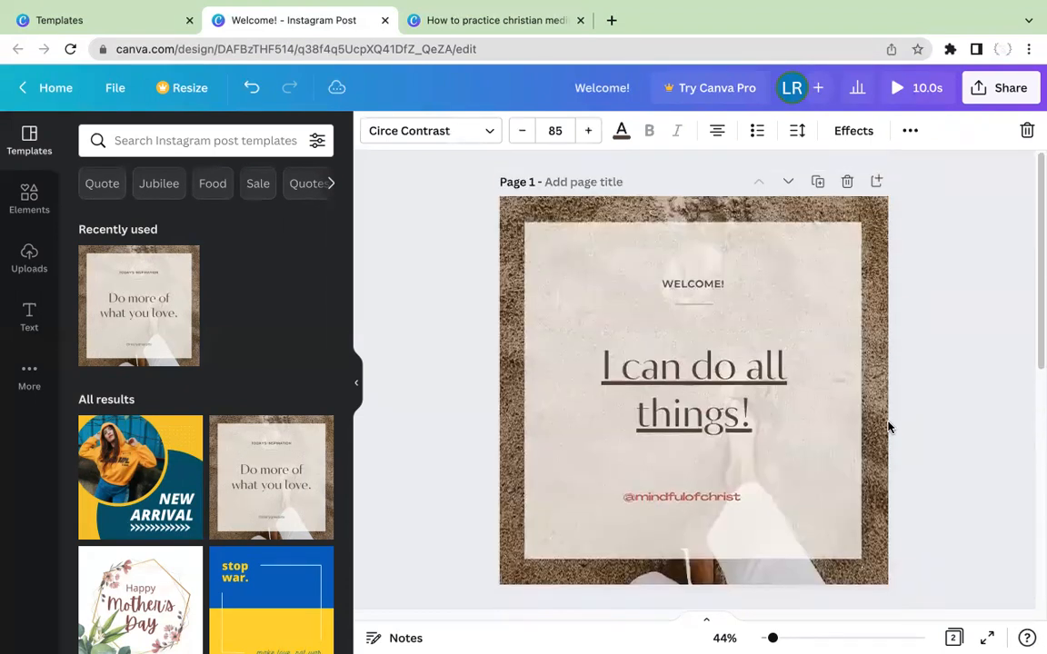
pyautogui.click(819, 383)
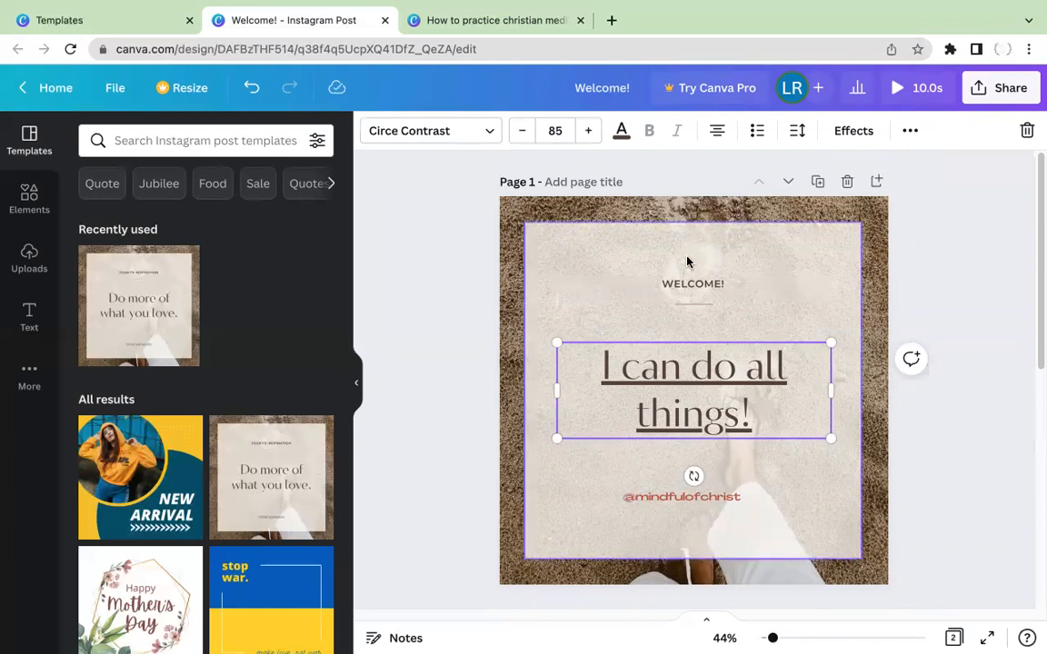
pyautogui.click(772, 252)
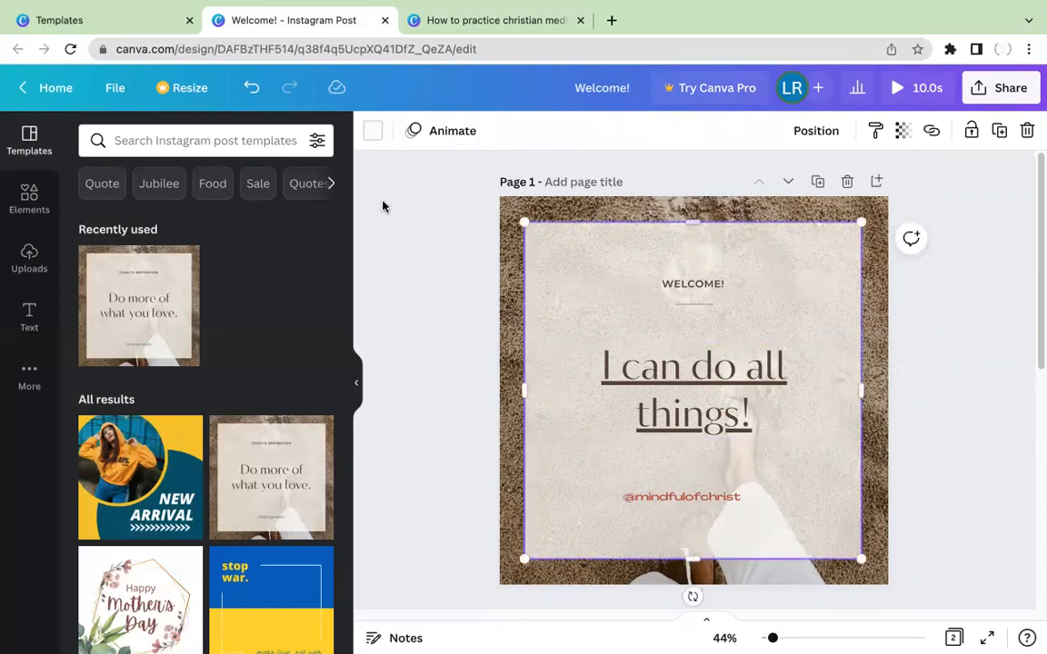
pyautogui.click(18, 206)
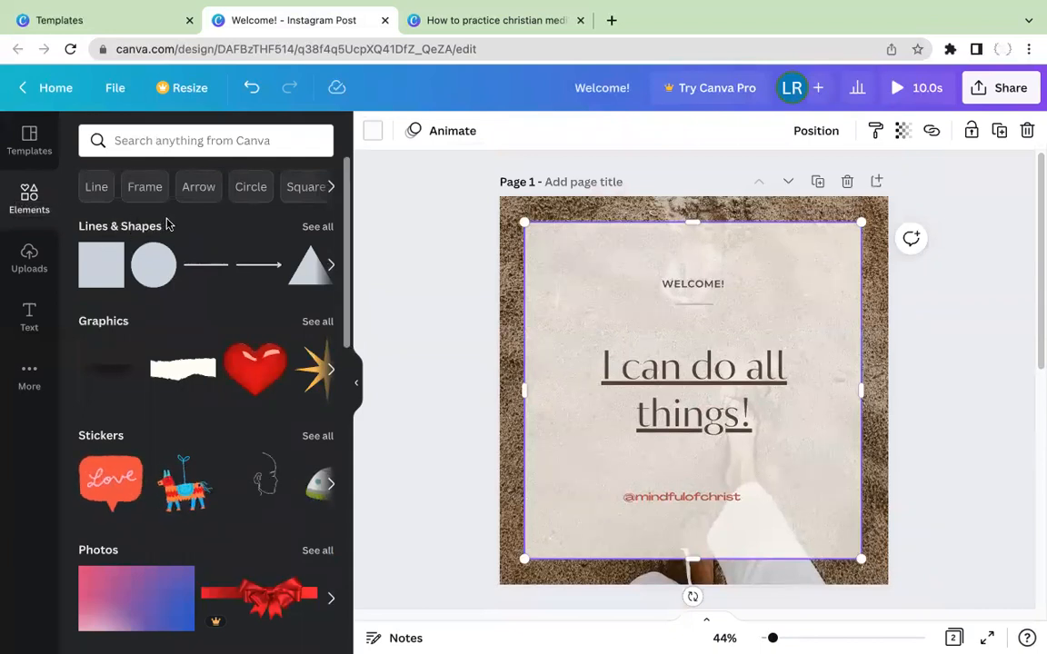
pyautogui.click(318, 228)
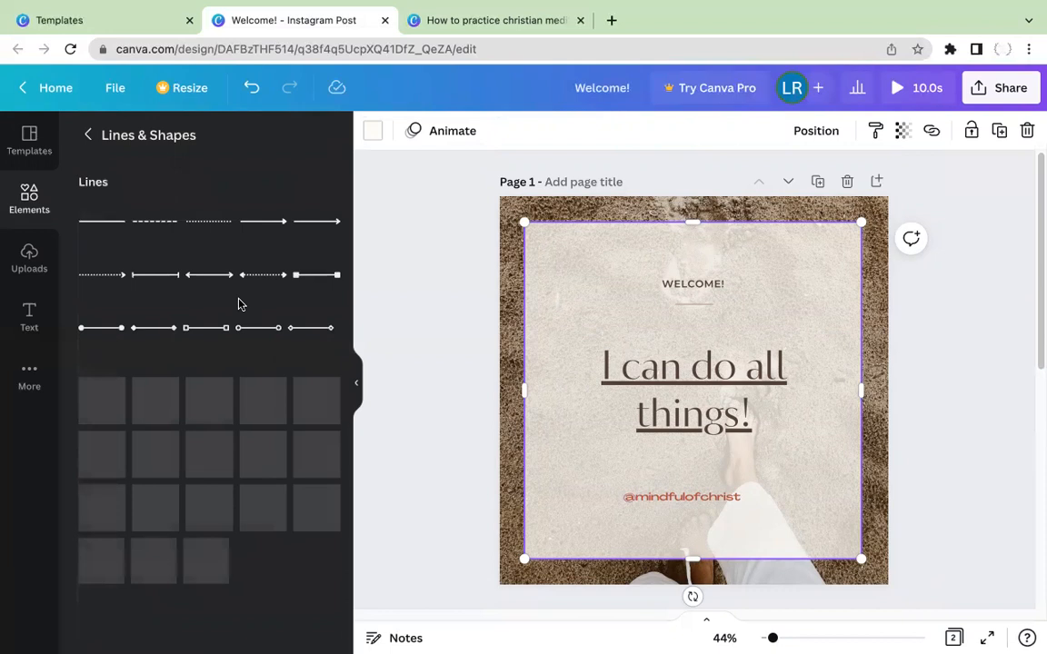
pyautogui.scroll(-3, 259, 333)
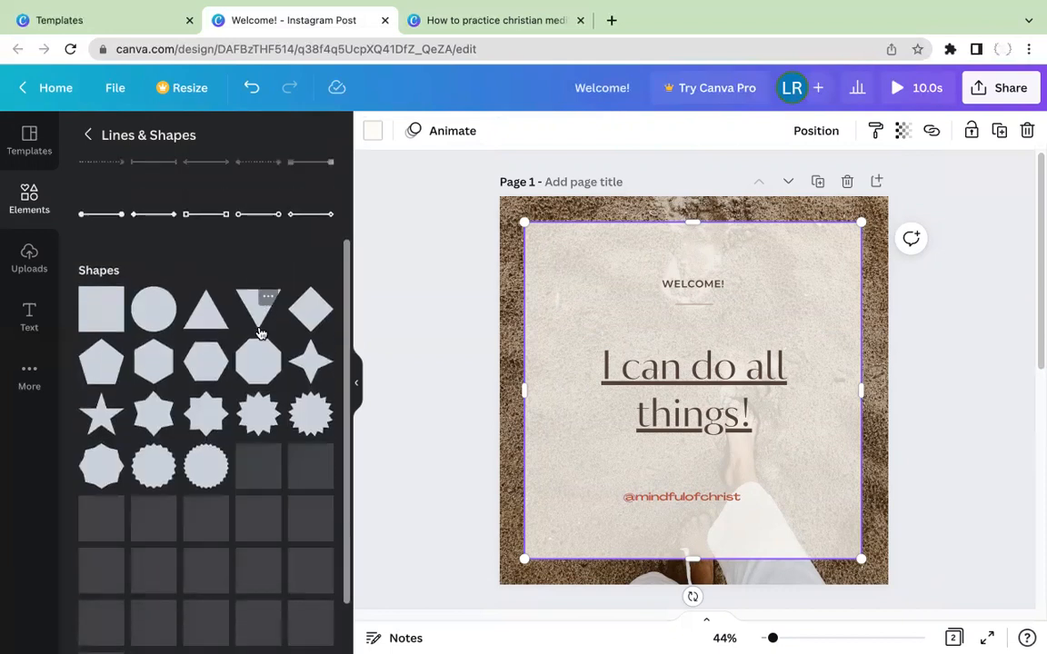
pyautogui.moveTo(147, 416); pyautogui.dragTo(573, 297)
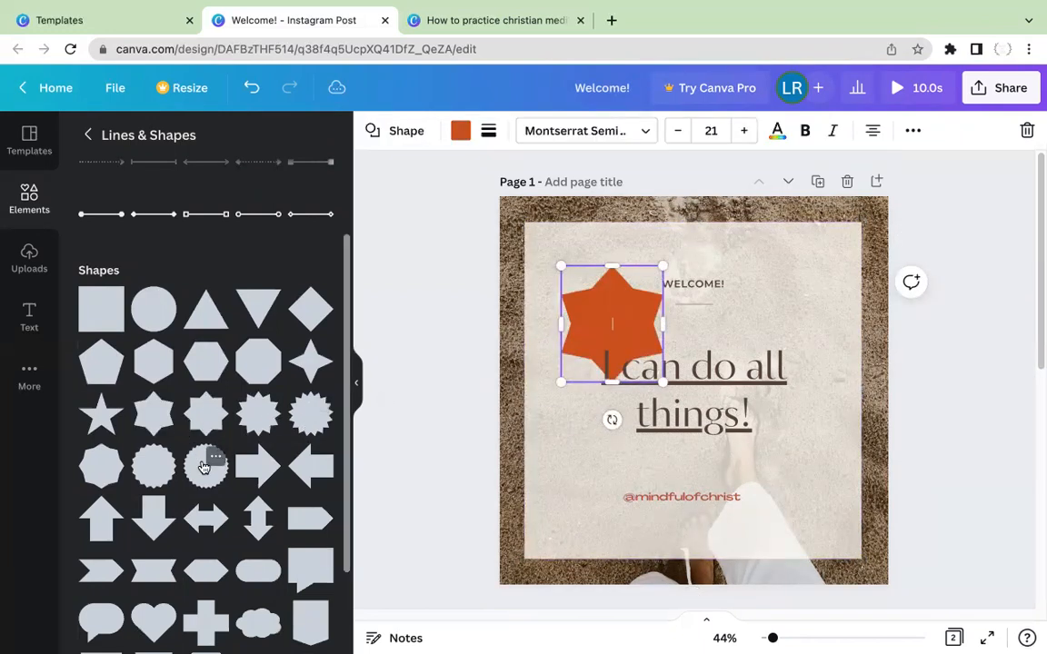
# Try a round serrated badge shape, delete it, and move the star into the beige panel's upper-left corner.
pyautogui.click(203, 467)
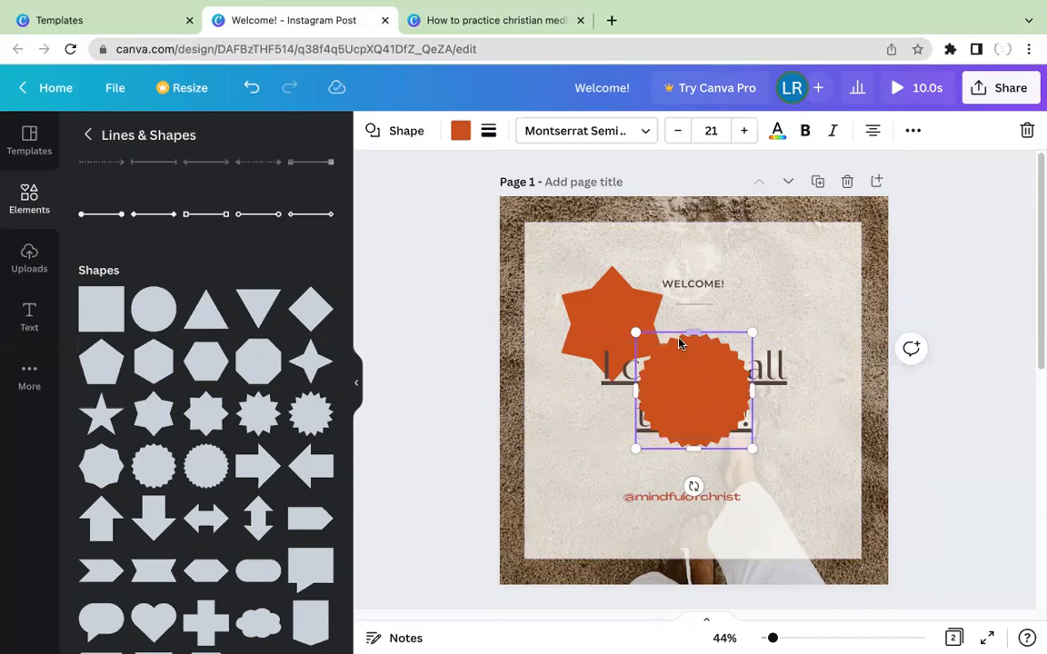
pyautogui.press('Delete')
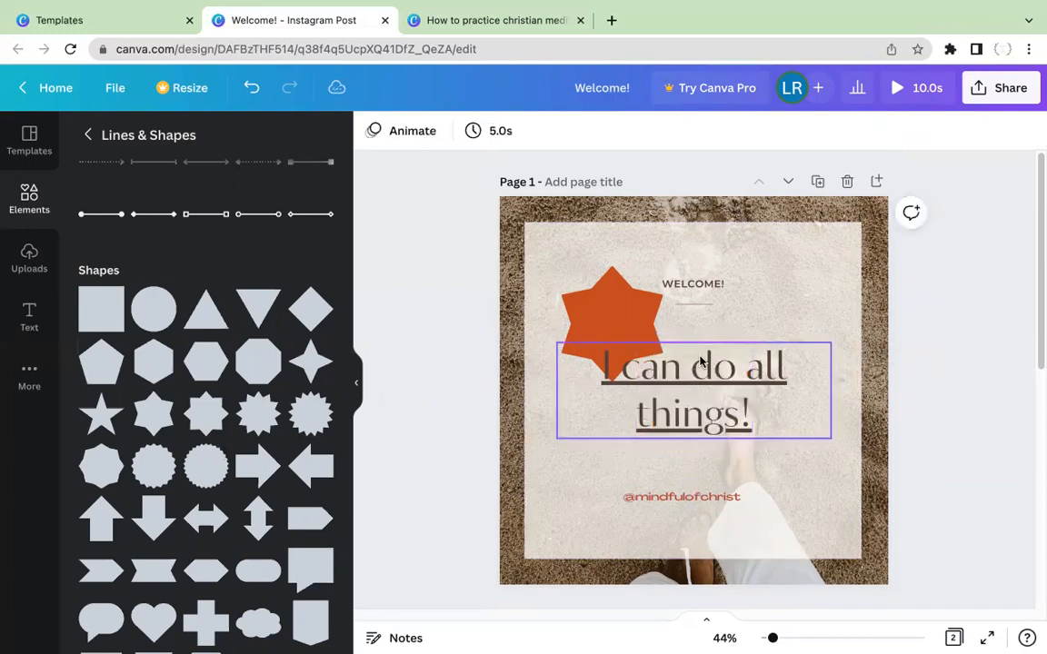
pyautogui.moveTo(618, 319); pyautogui.dragTo(595, 276)
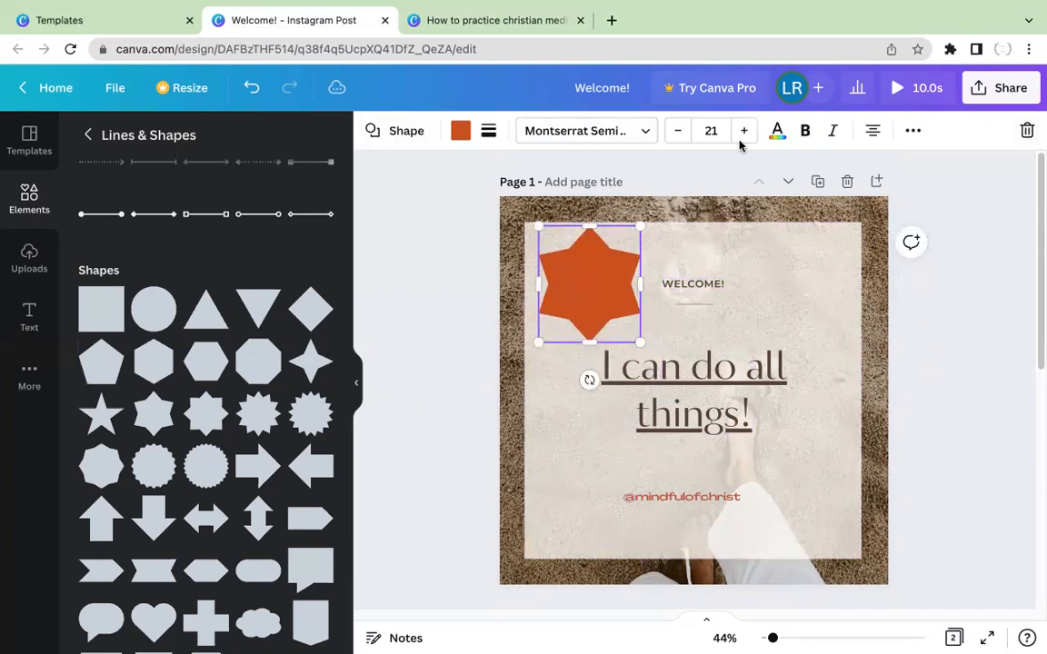
# Give the star a finely dotted black border with border weight 17 and corner rounding 9.
pyautogui.click(460, 132)
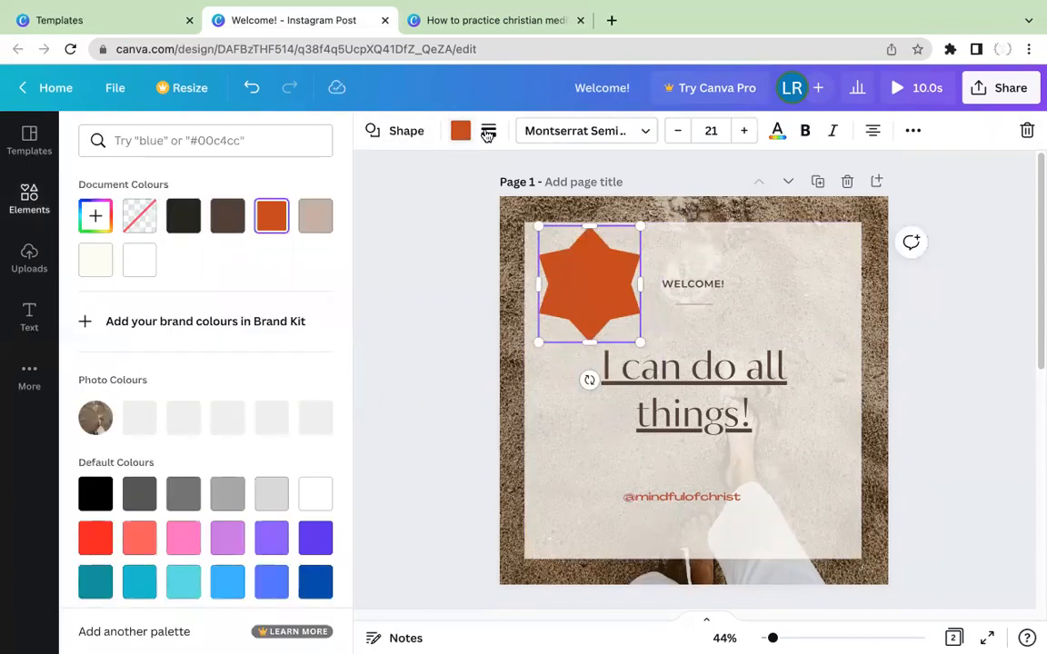
pyautogui.click(489, 134)
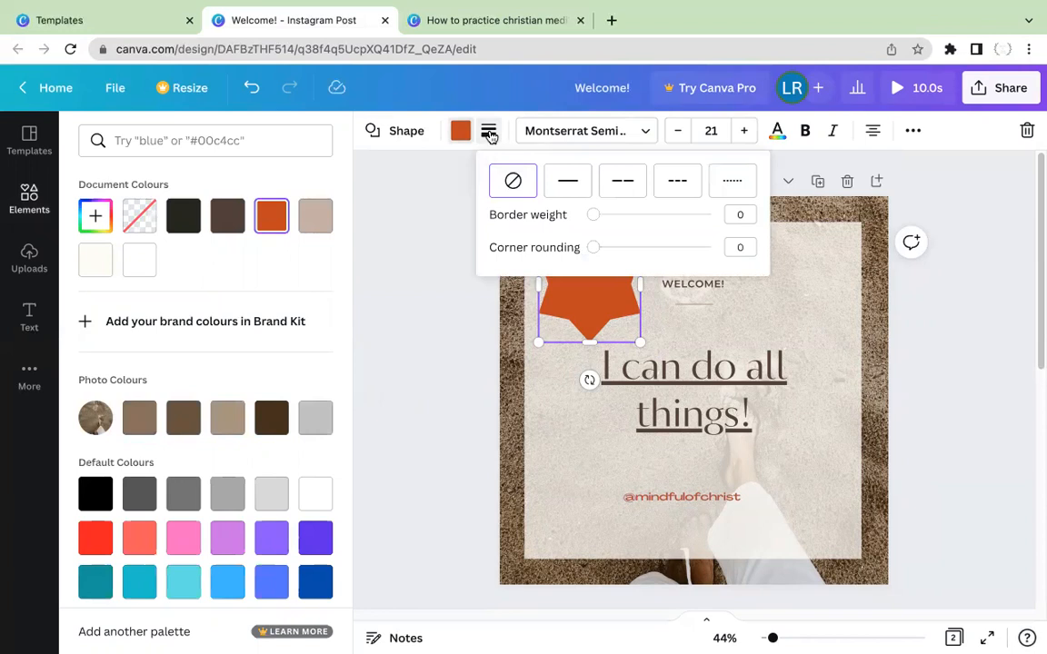
pyautogui.click(552, 190)
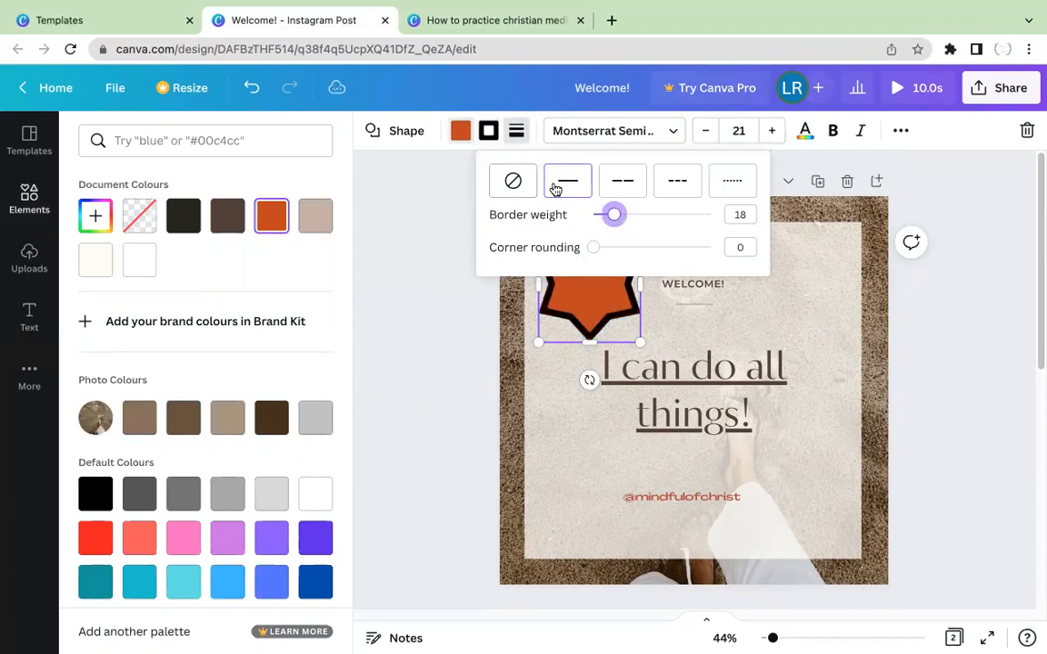
pyautogui.moveTo(614, 215); pyautogui.dragTo(602, 247)
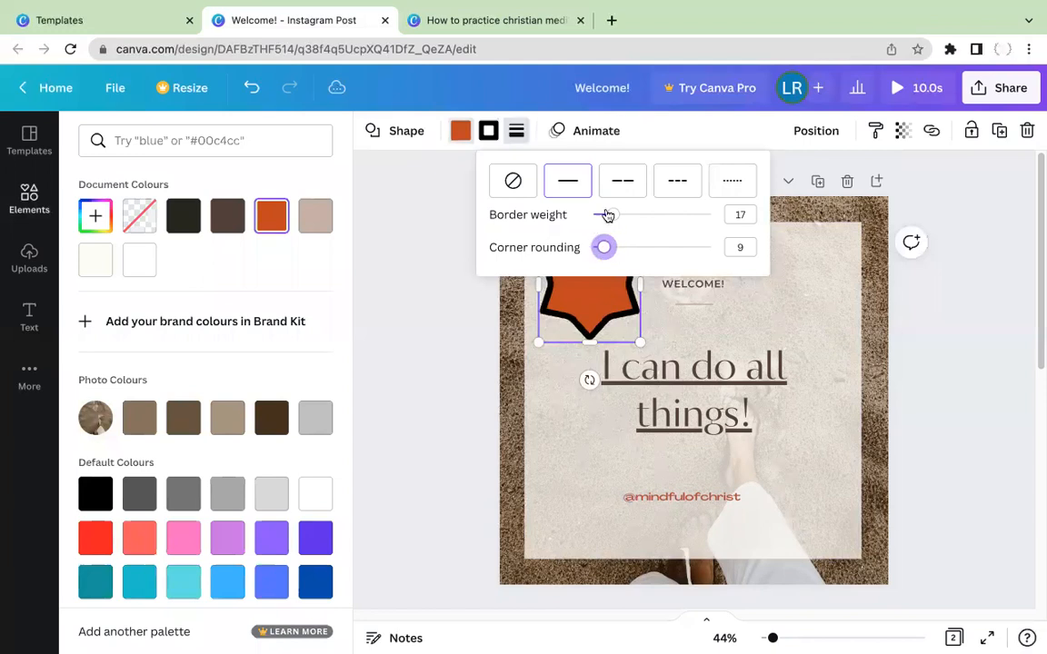
pyautogui.click(631, 192)
pyautogui.click(677, 186)
pyautogui.click(737, 186)
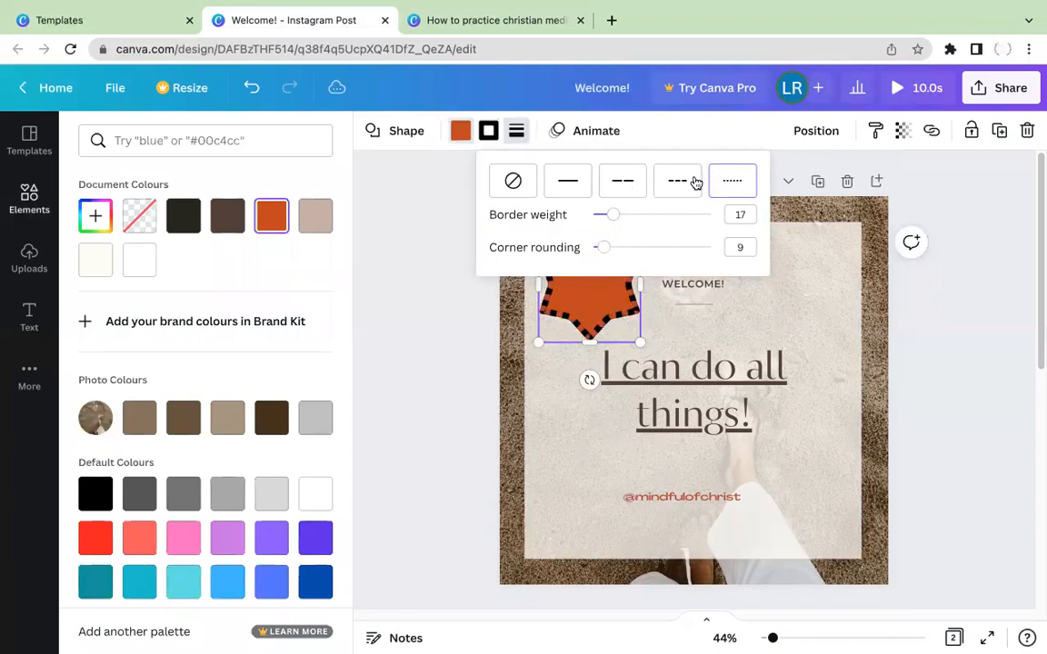
pyautogui.click(518, 136)
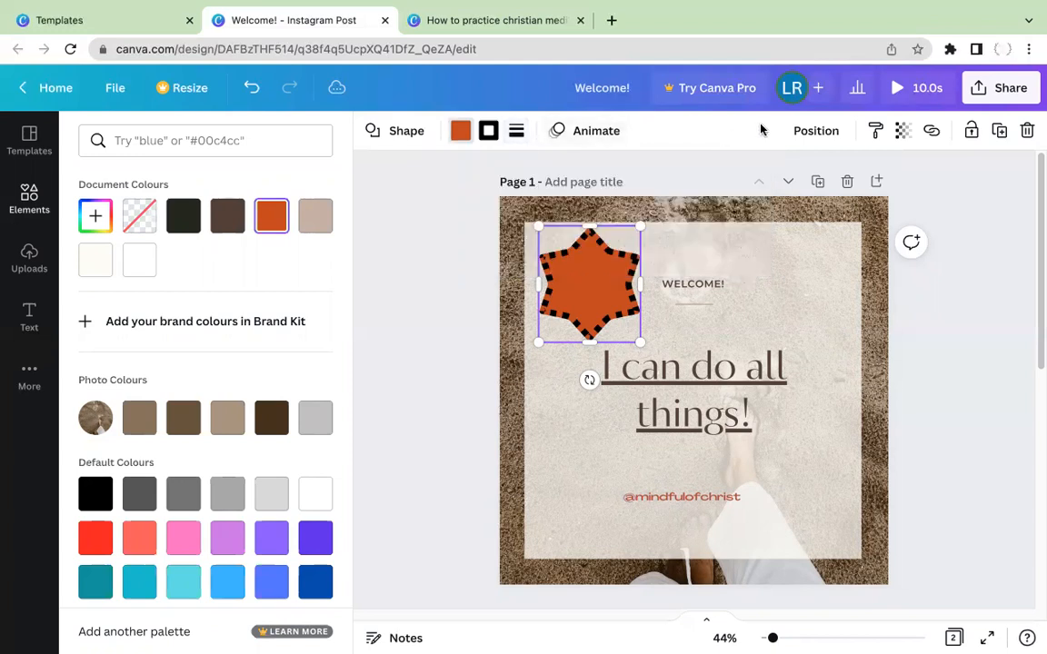
# Preview the Stomp element animation on the star and look through the other available element animations.
pyautogui.click(563, 131)
pyautogui.click(227, 365)
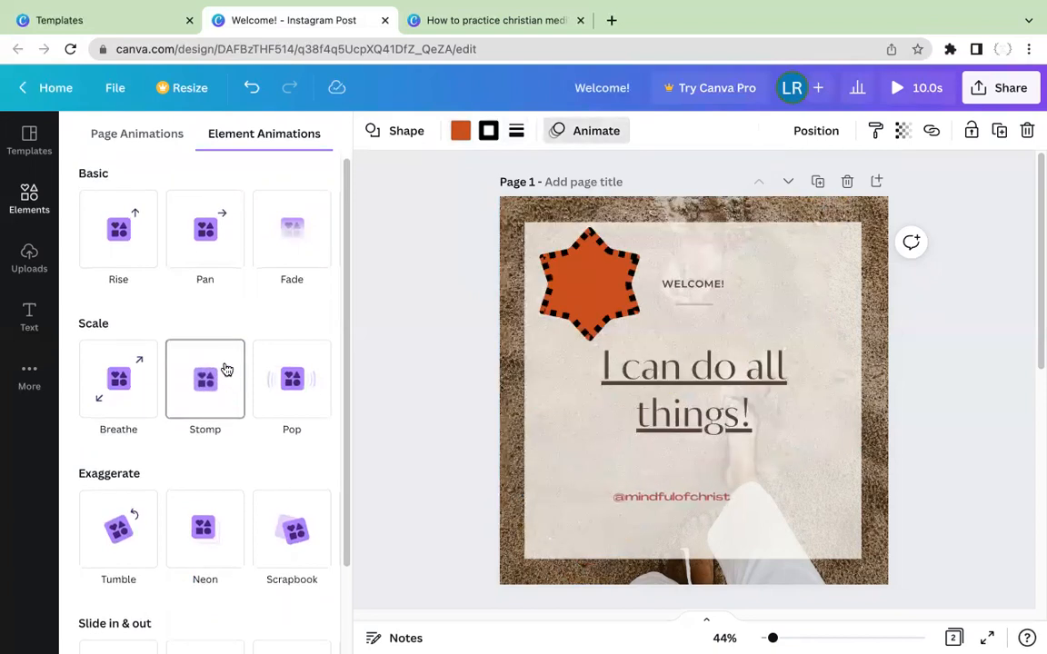
pyautogui.scroll(-2, 227, 367)
pyautogui.scroll(2, 226, 367)
pyautogui.click(561, 297)
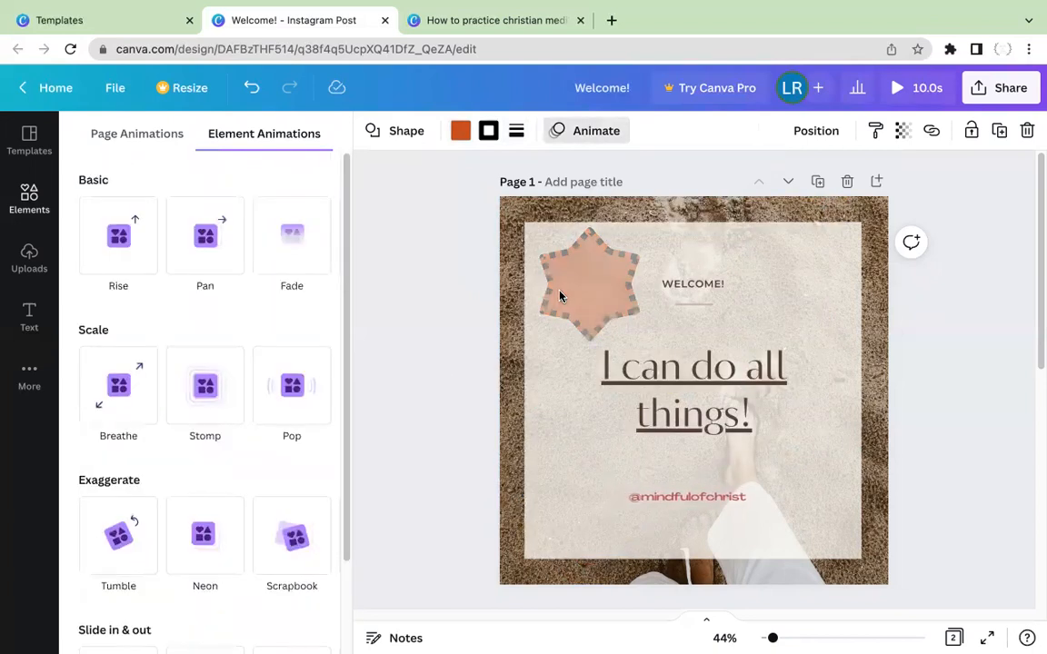
# Check the star's layering and page alignment options, and lock the star on page 1.
pyautogui.click(816, 132)
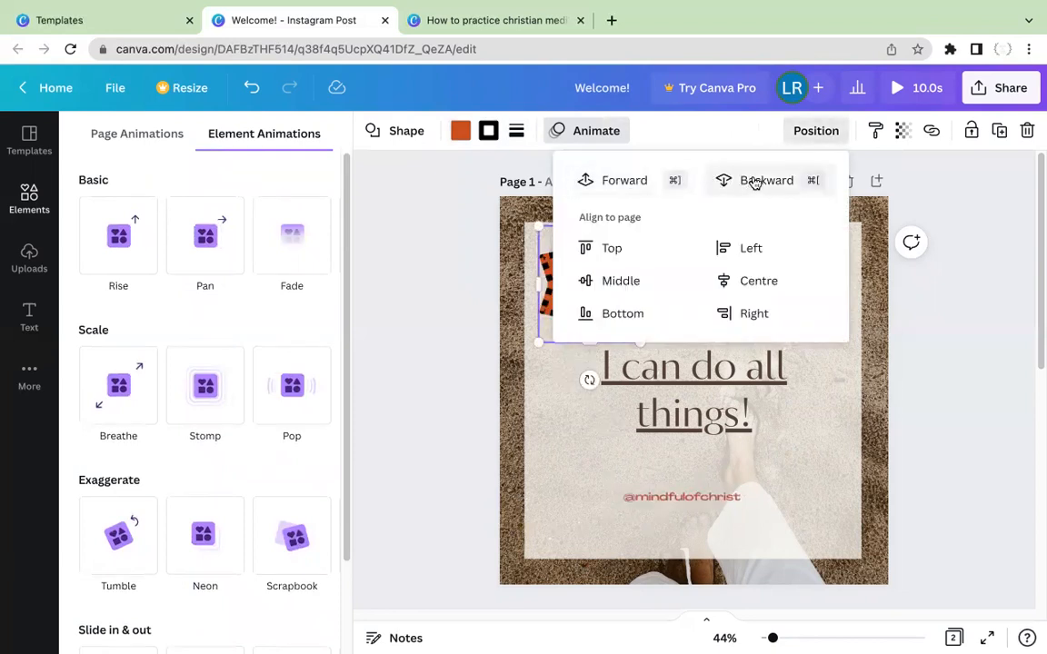
pyautogui.click(814, 133)
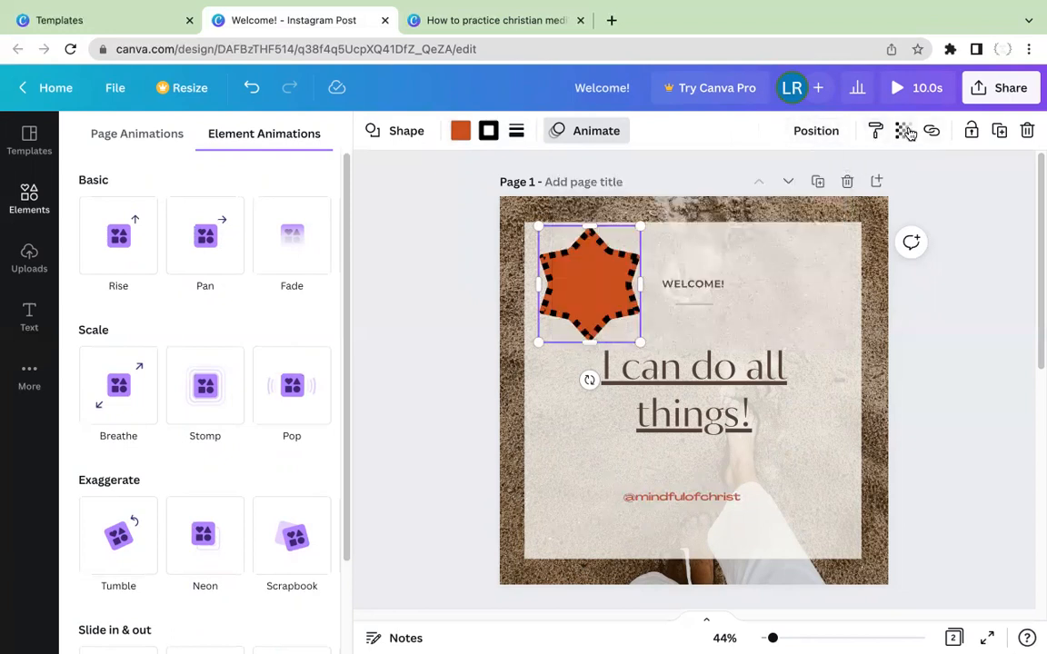
pyautogui.click(971, 134)
pyautogui.click(617, 273)
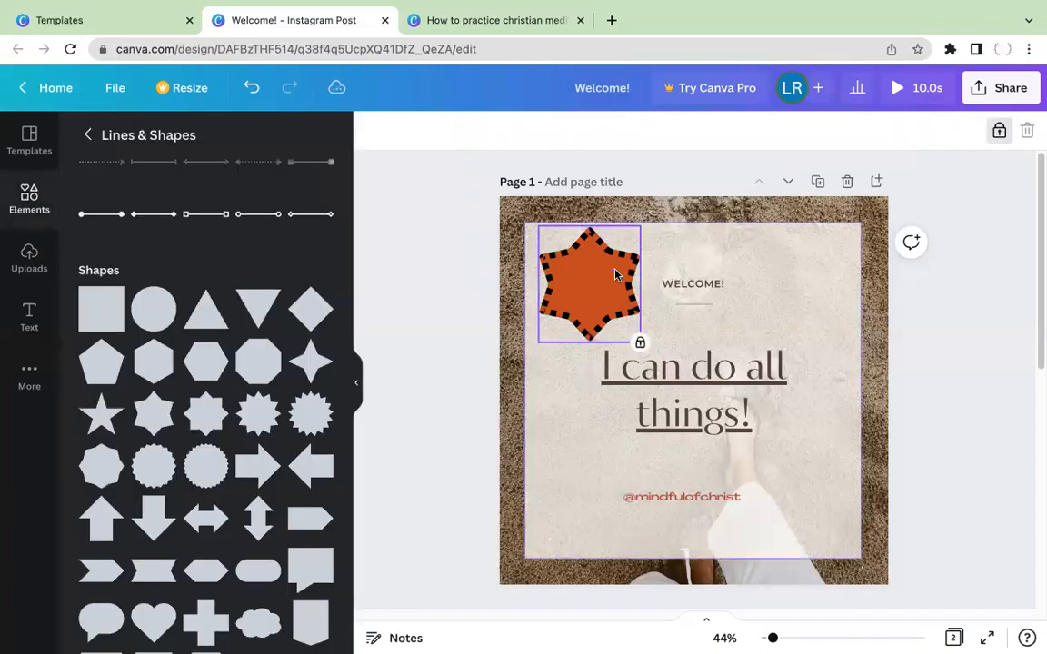
# Unlock the beige panel and the star, and delete the star from page 1.
pyautogui.click(970, 133)
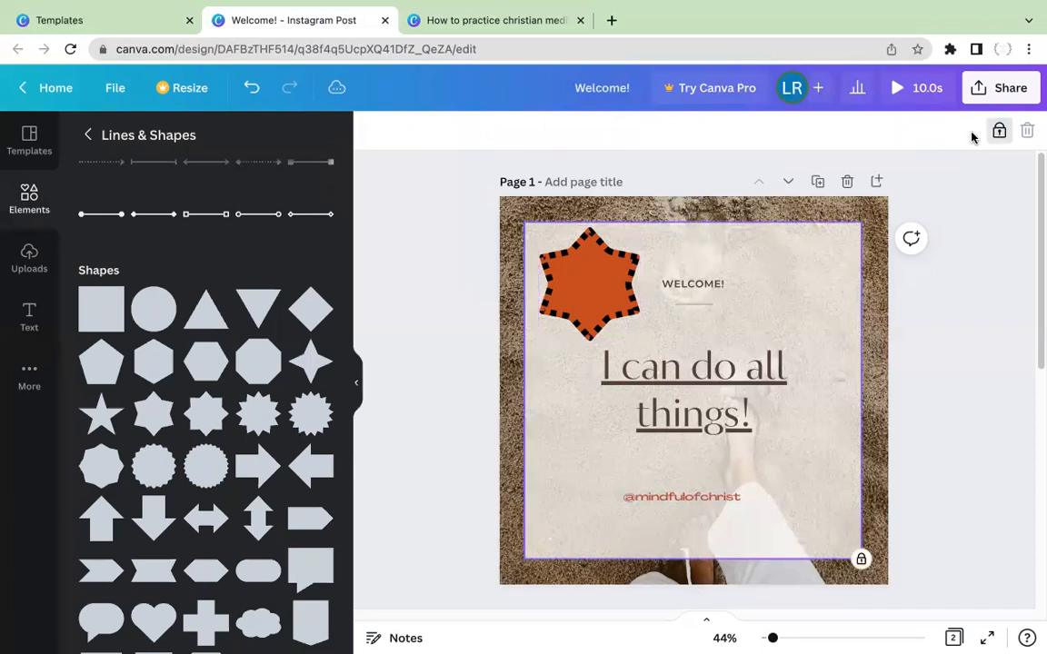
pyautogui.click(1002, 134)
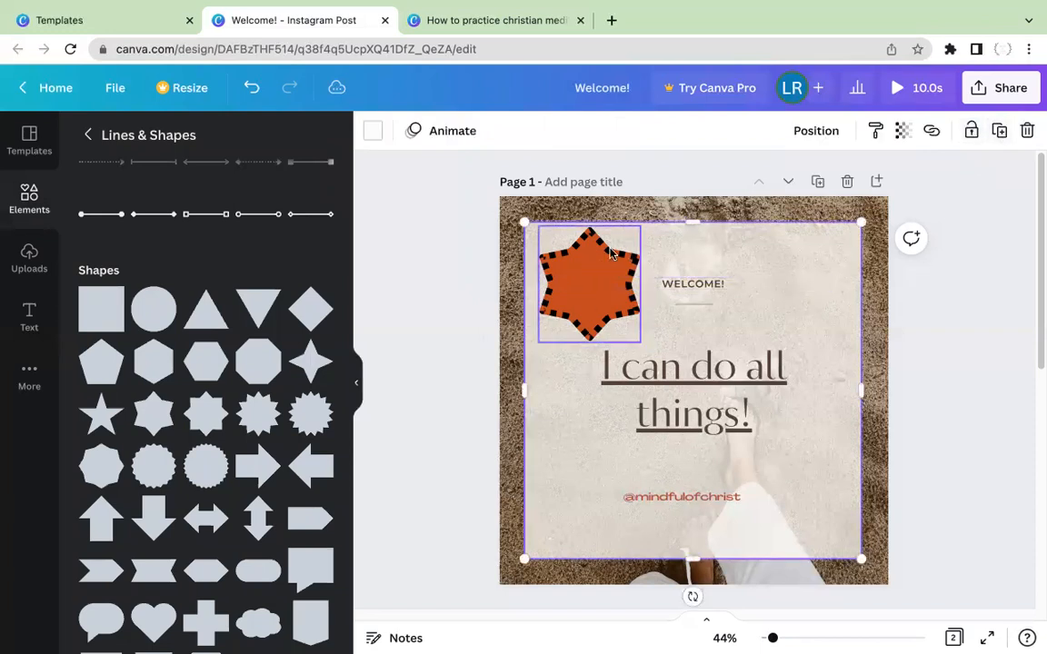
pyautogui.click(578, 285)
pyautogui.click(596, 261)
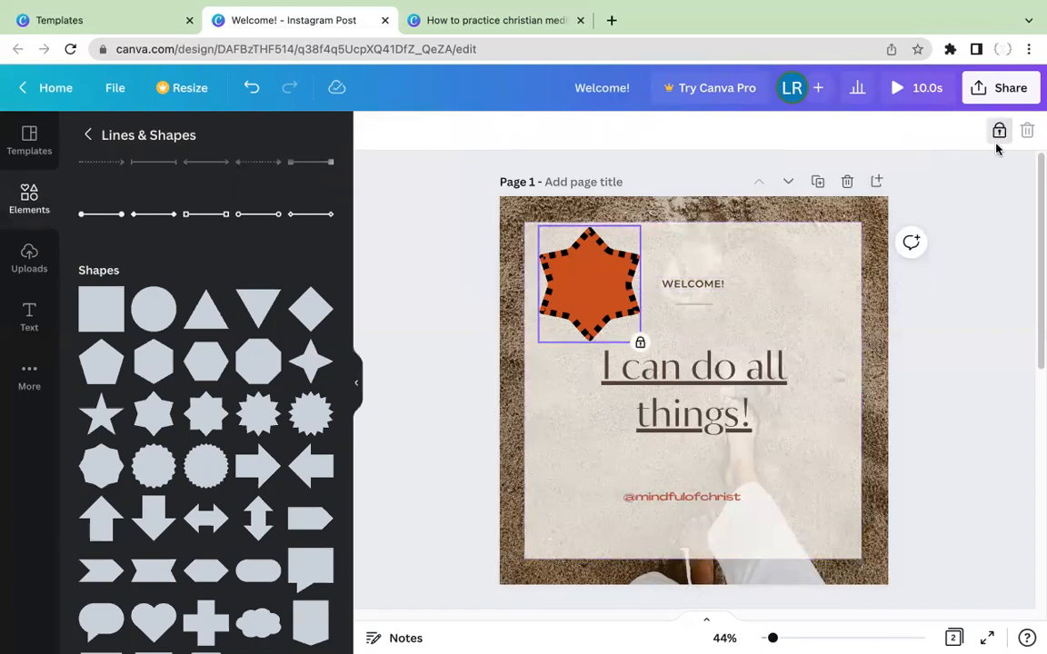
pyautogui.click(999, 131)
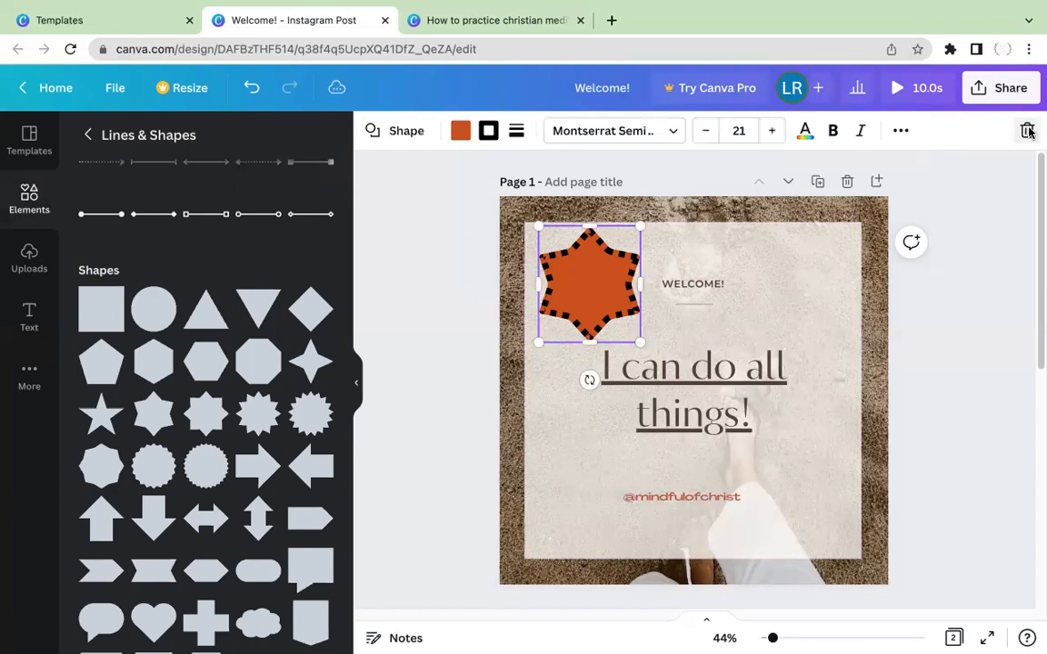
pyautogui.click(1028, 131)
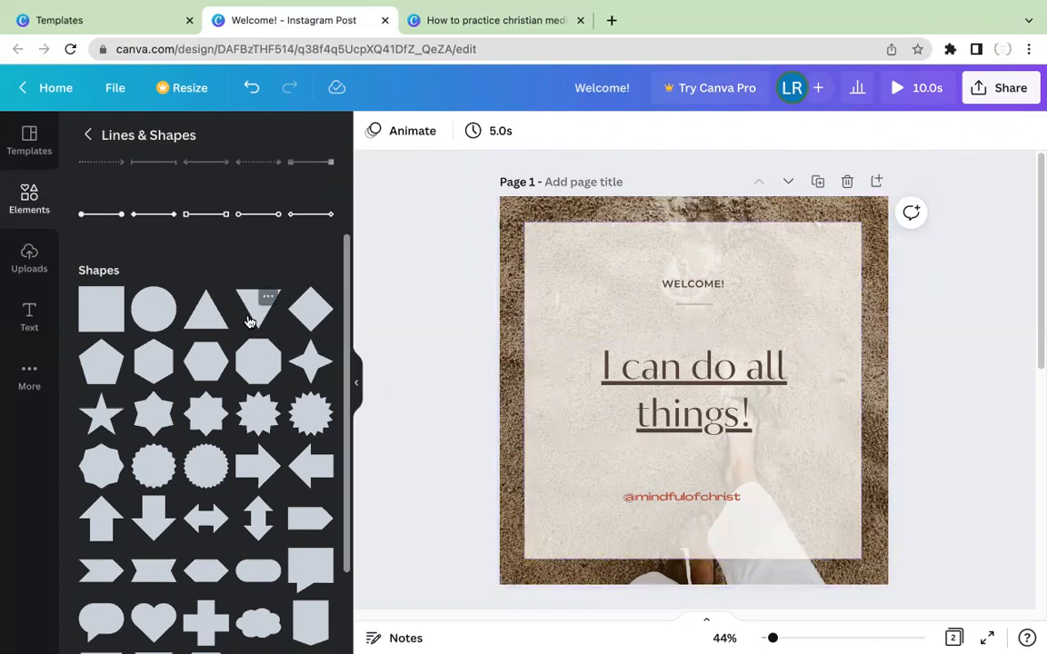
# Look through the remaining shapes in the Lines & Shapes collection and the suggested search topics for elements.
pyautogui.scroll(-1, 245, 309)
pyautogui.scroll(-6, 247, 314)
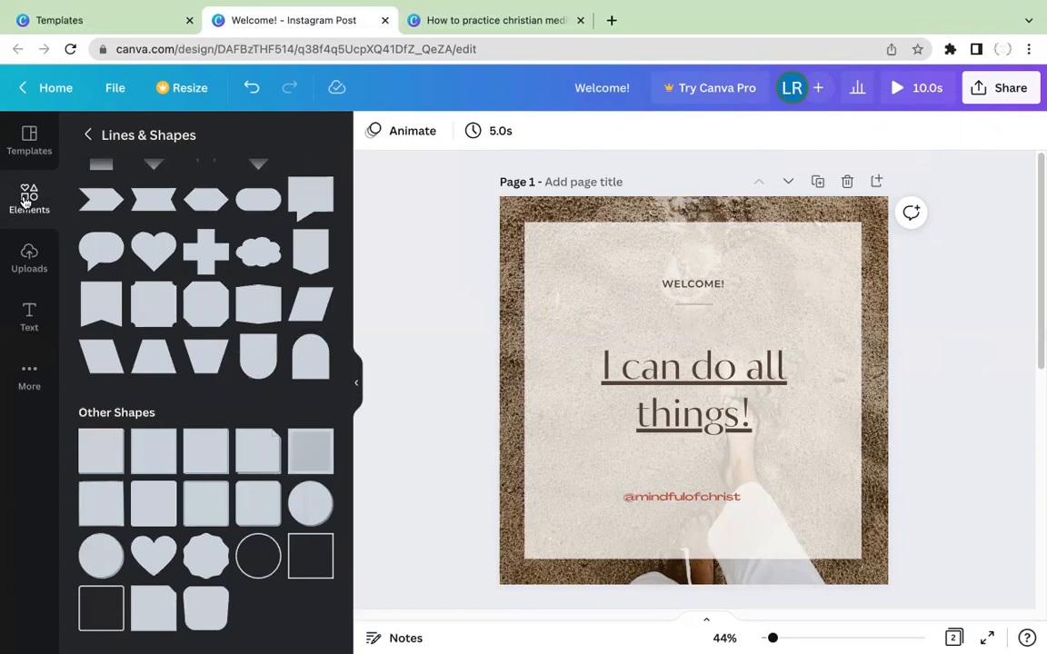
pyautogui.click(27, 200)
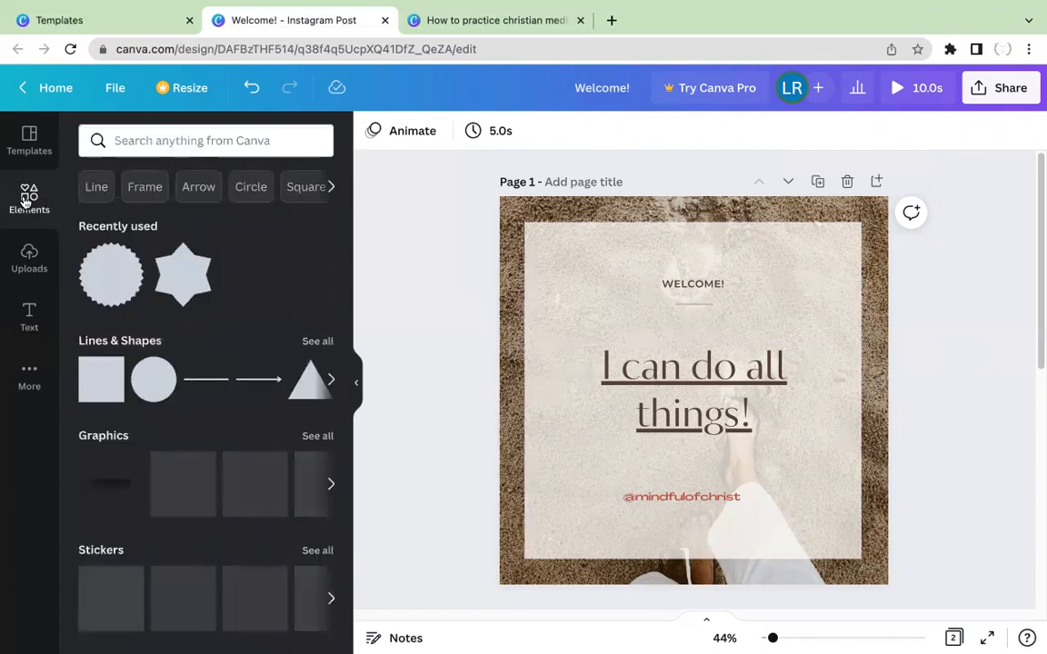
pyautogui.click(332, 187)
pyautogui.click(331, 187)
pyautogui.click(332, 187)
pyautogui.click(332, 188)
pyautogui.click(332, 187)
pyautogui.click(332, 188)
pyautogui.click(332, 187)
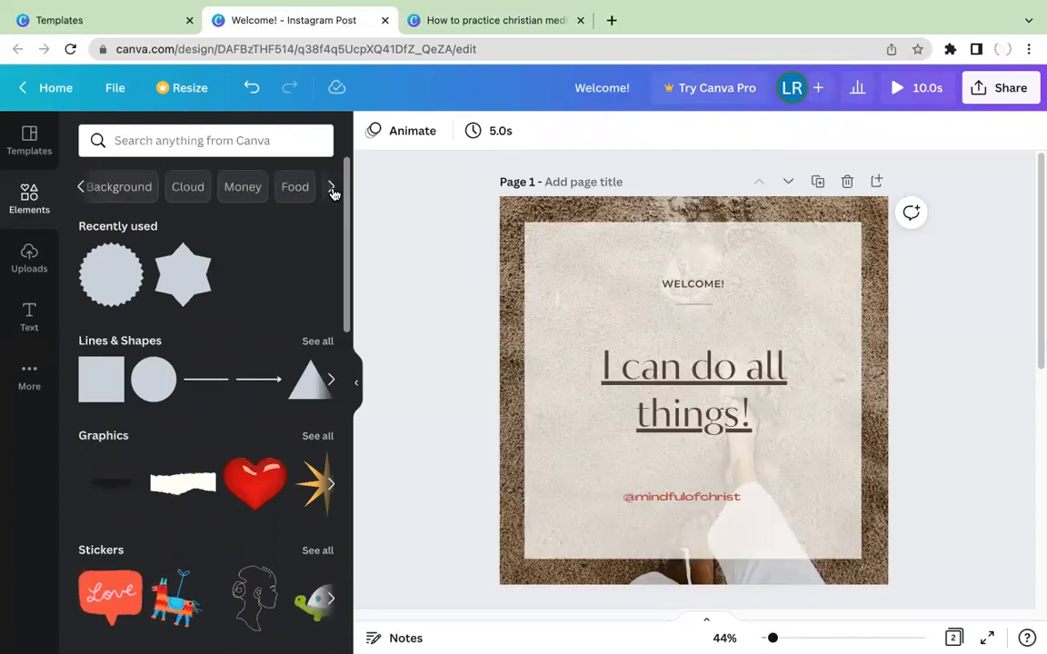
pyautogui.click(332, 189)
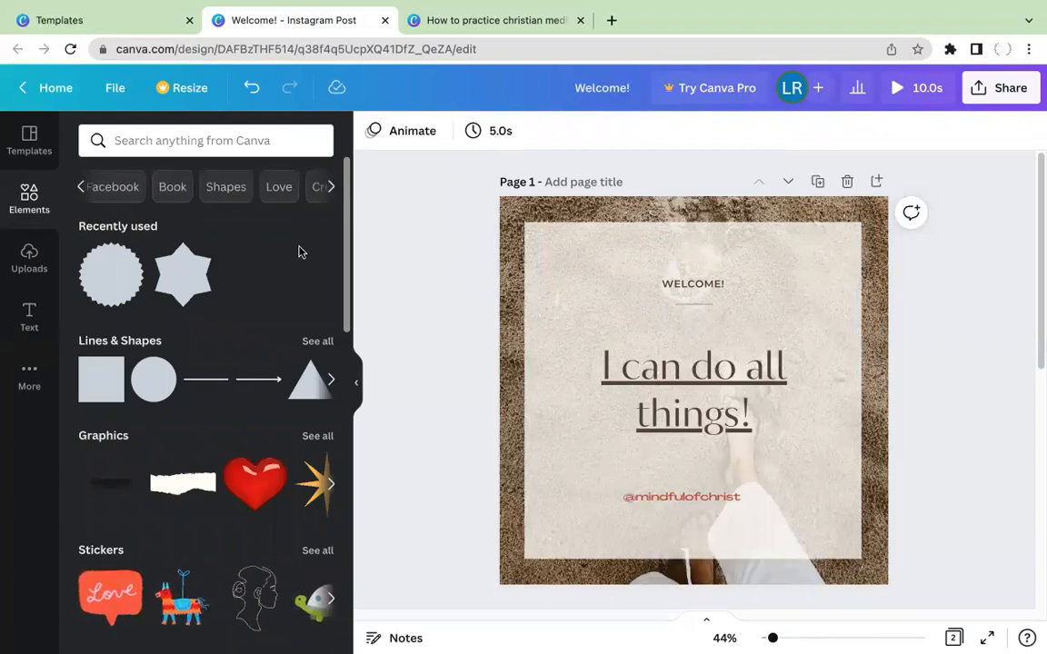
# Browse the graphics, stickers, photos and videos, and look through the full audio collection by genre.
pyautogui.scroll(-3, 280, 268)
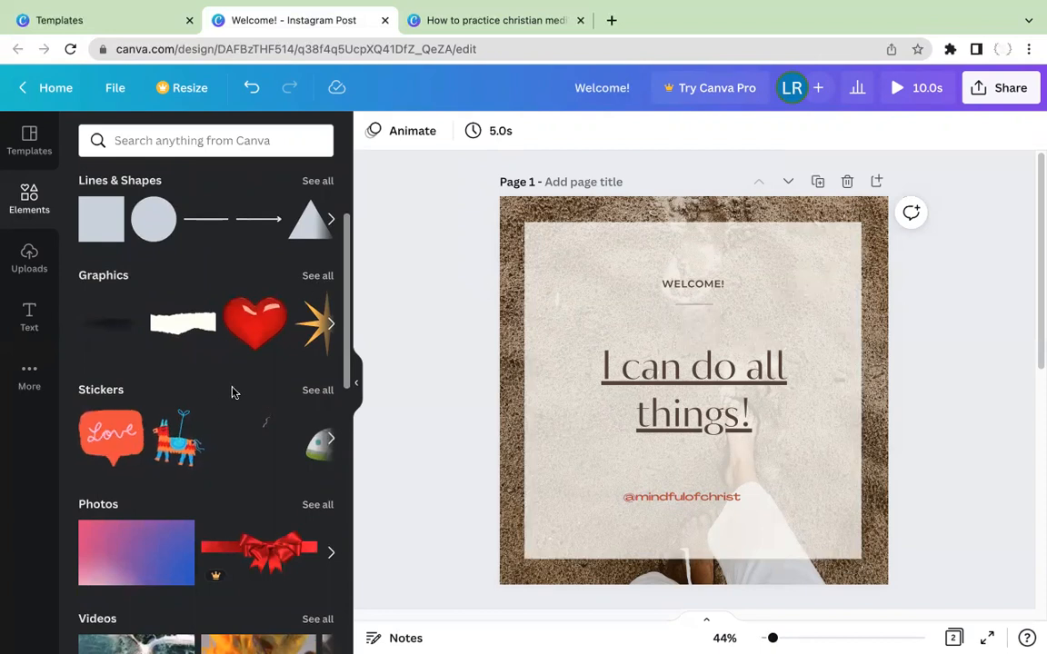
pyautogui.scroll(-5, 274, 416)
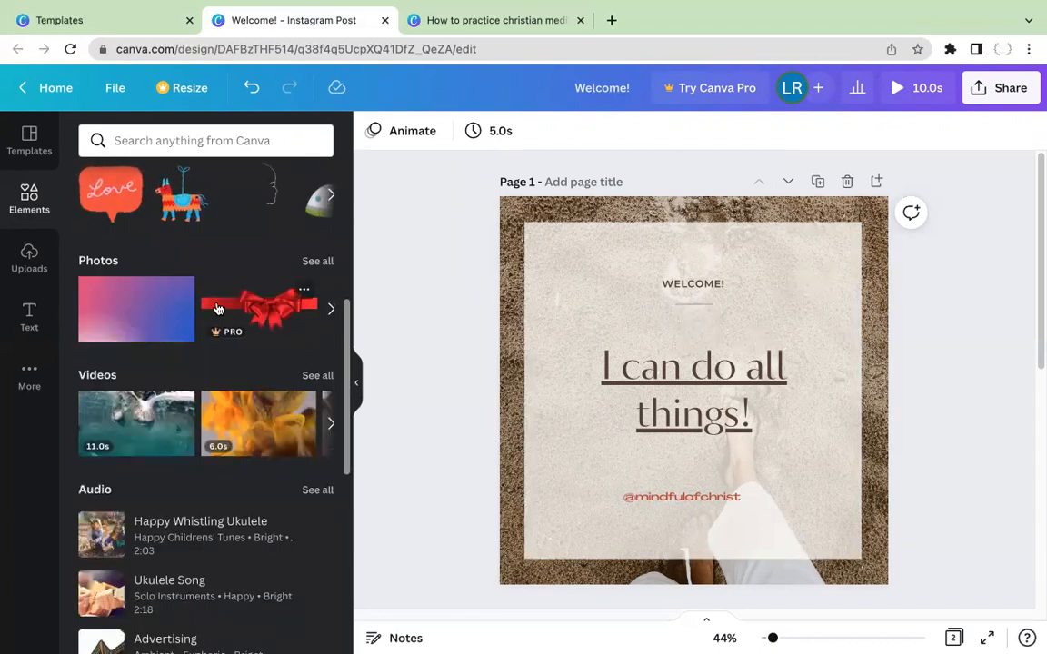
pyautogui.scroll(-1, 218, 307)
pyautogui.scroll(-2, 223, 318)
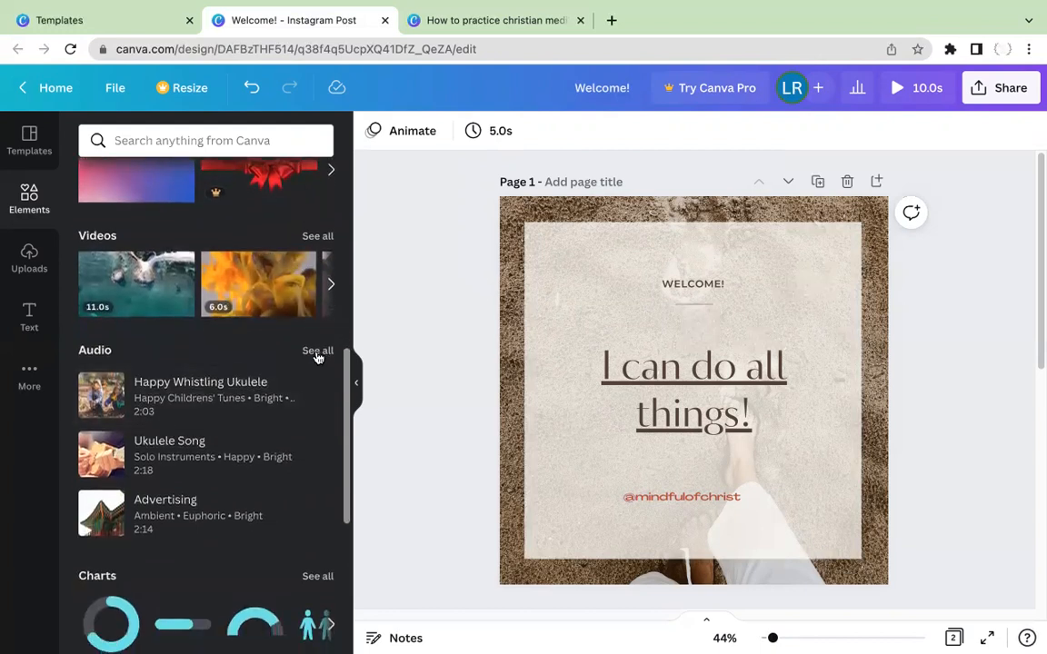
pyautogui.click(317, 353)
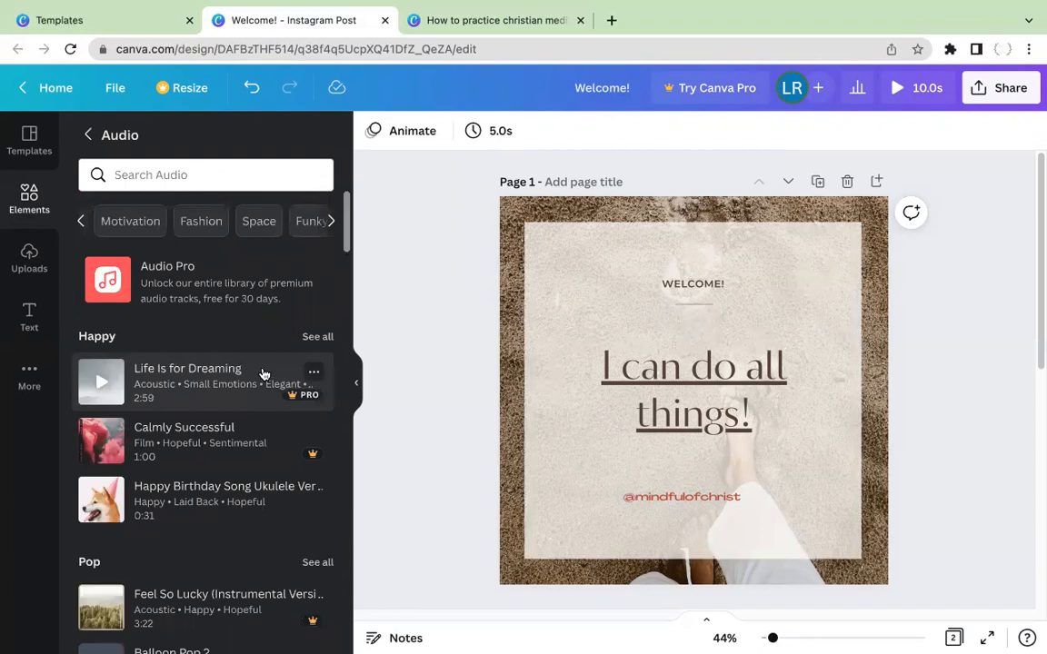
pyautogui.scroll(-4, 264, 374)
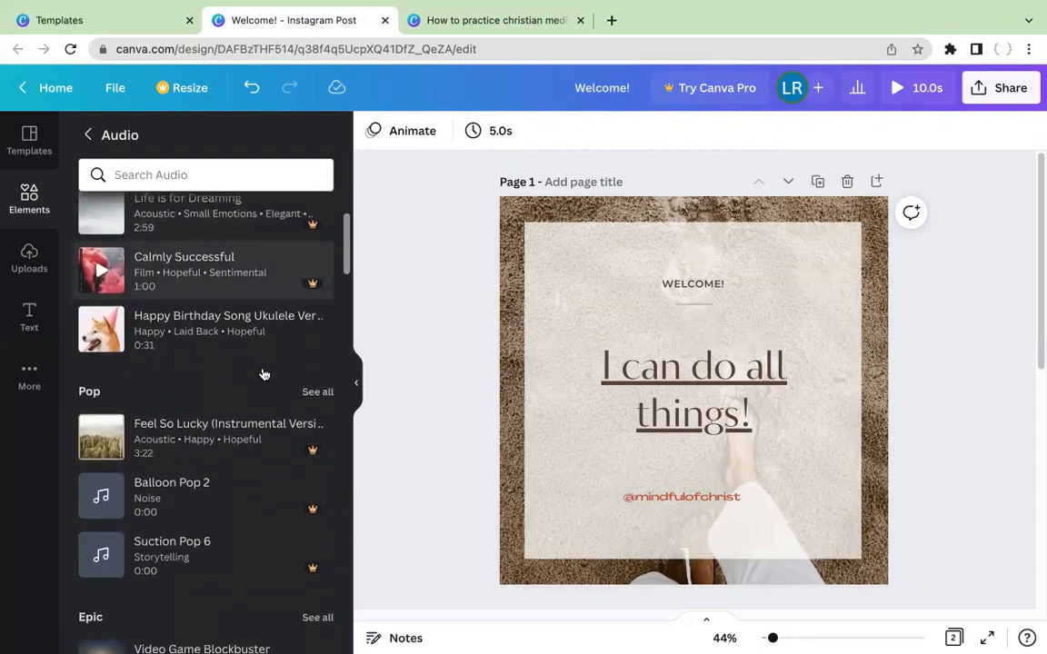
pyautogui.scroll(-3, 260, 361)
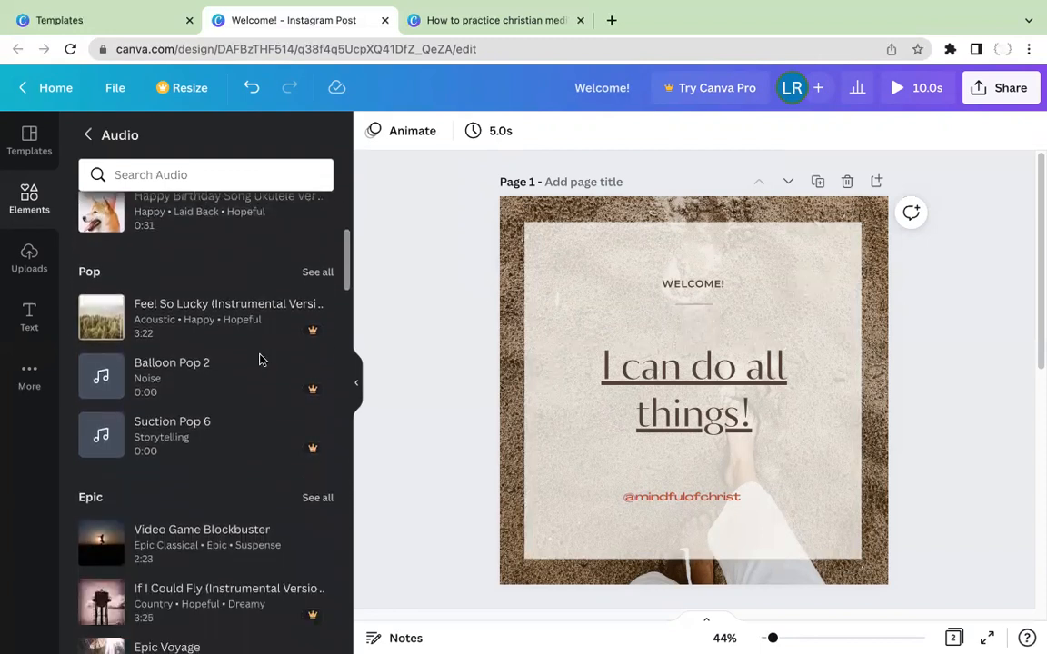
pyautogui.scroll(-2, 261, 359)
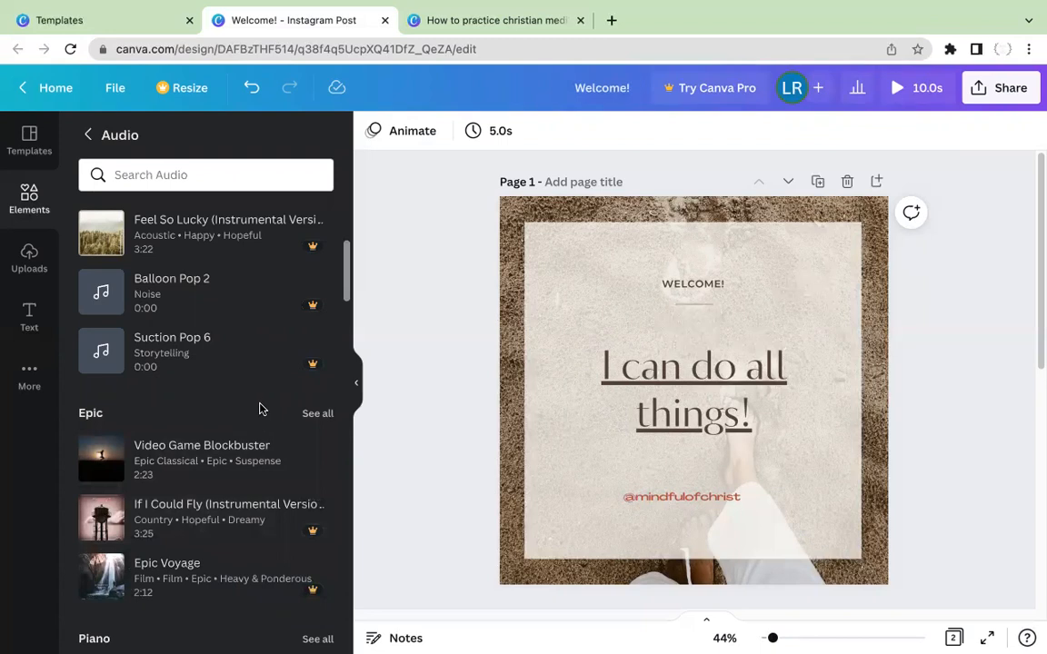
pyautogui.scroll(-5, 259, 409)
pyautogui.scroll(-3, 263, 403)
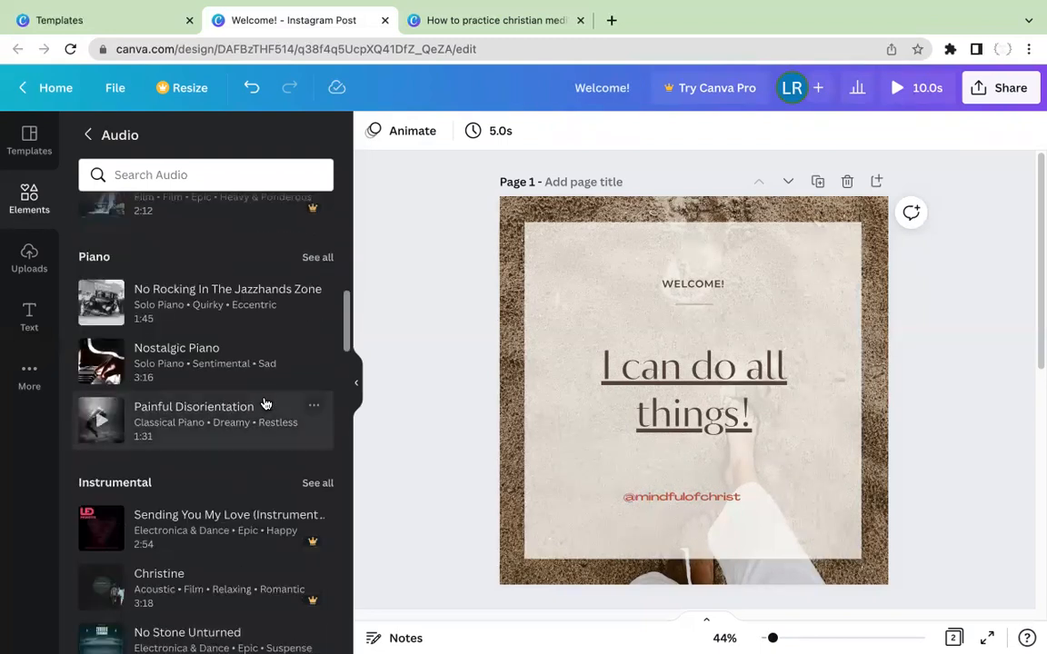
pyautogui.scroll(10, 266, 403)
pyautogui.scroll(4, 263, 381)
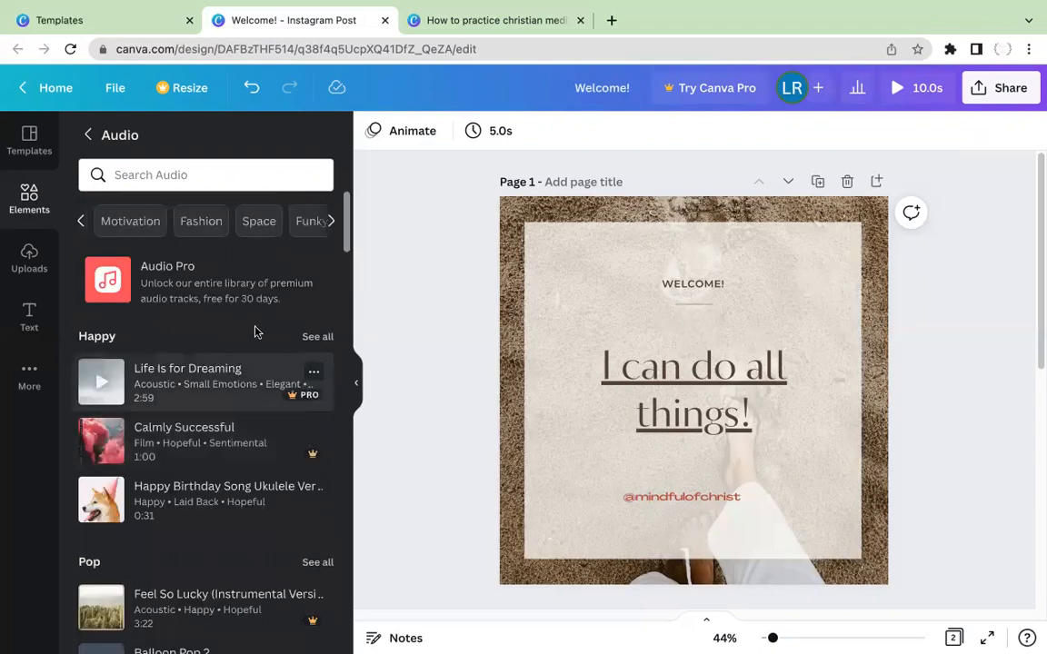
pyautogui.click(82, 221)
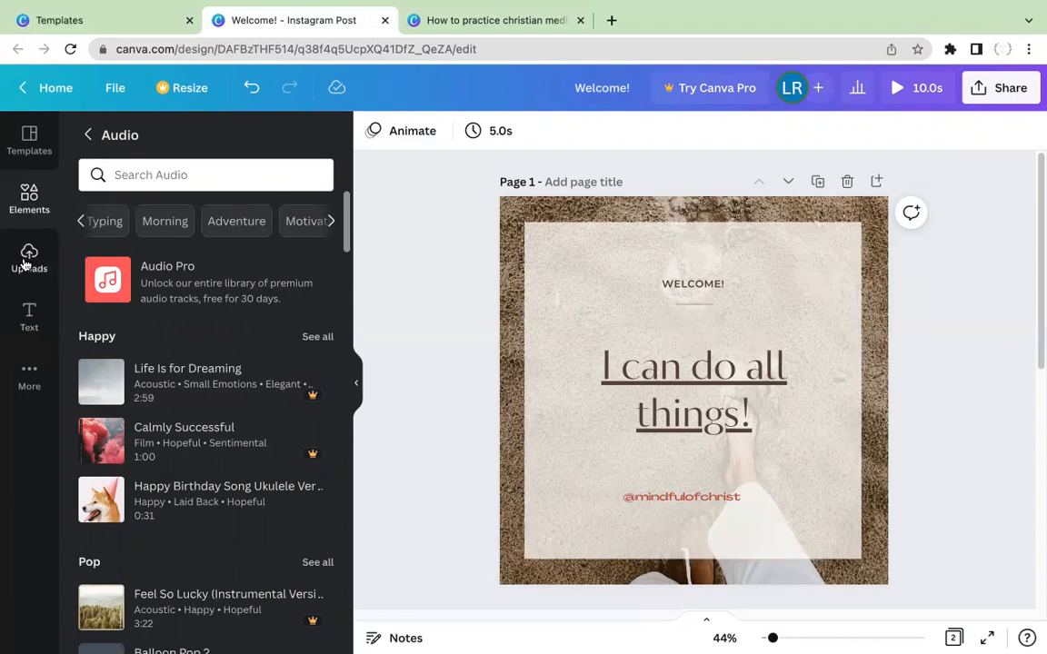
# Add a circular frame to page 1, shrink it and fit it into the beige panel's upper-right corner.
pyautogui.click(29, 198)
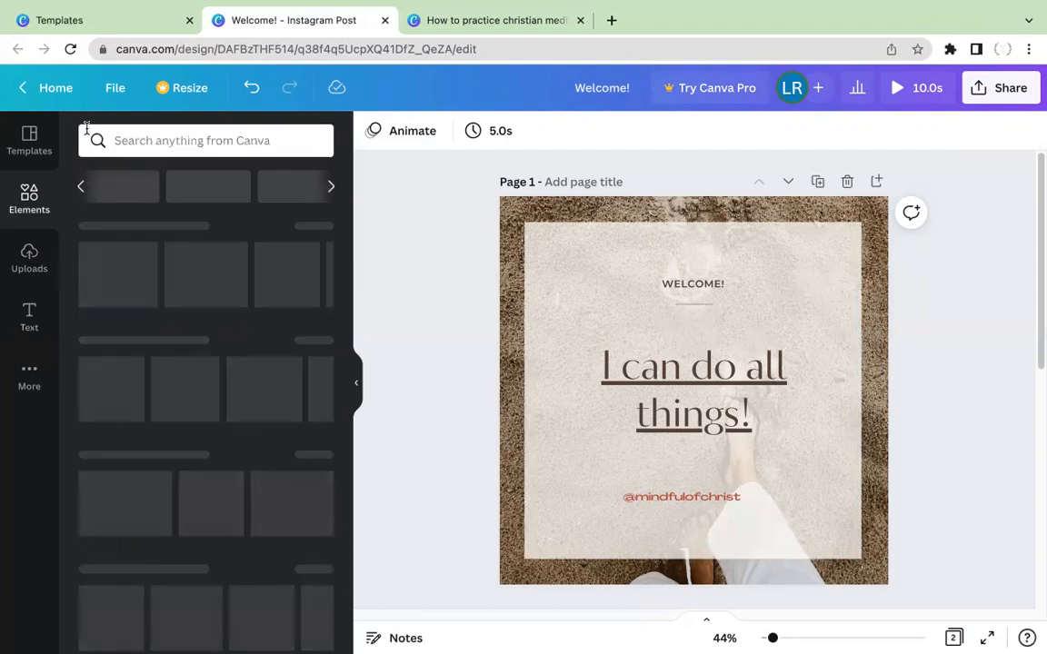
pyautogui.scroll(-10, 229, 391)
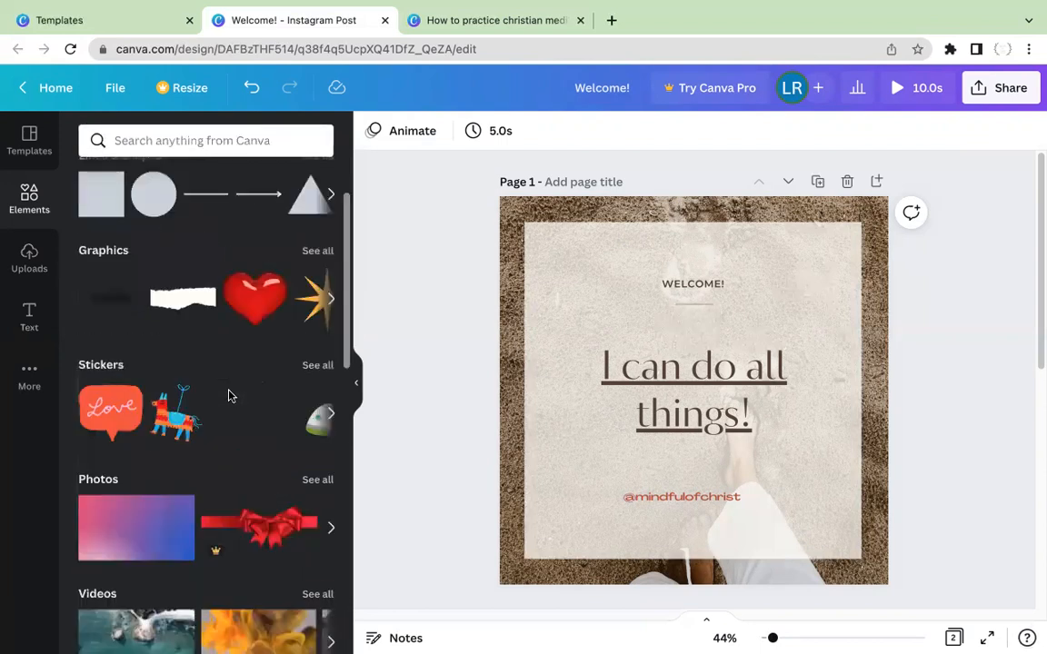
pyautogui.scroll(-2, 232, 389)
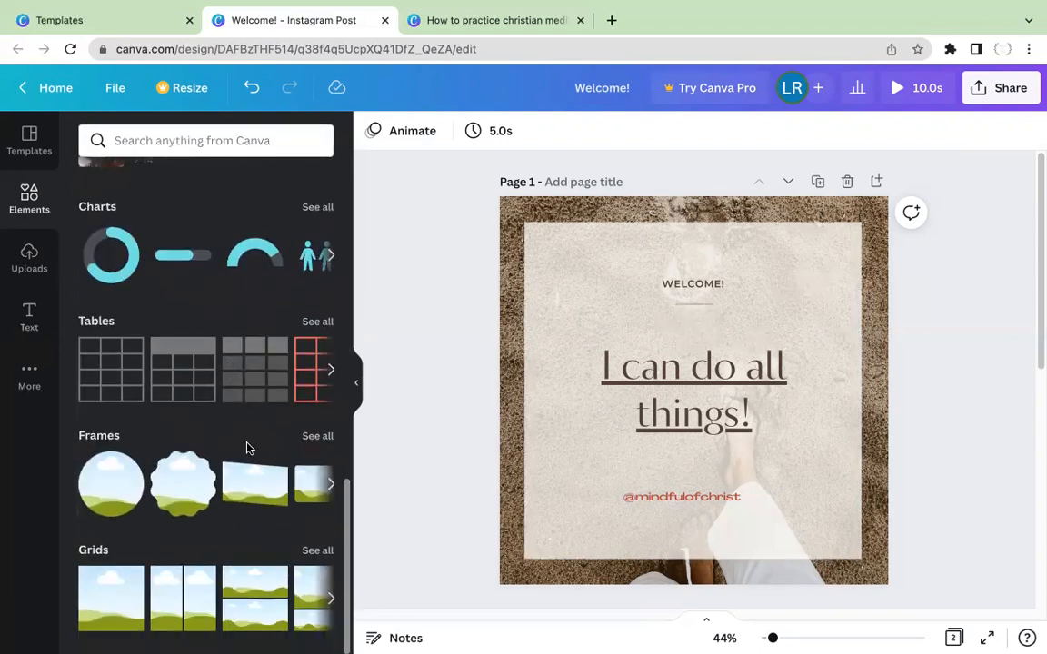
pyautogui.moveTo(113, 501)
pyautogui.moveTo(119, 499); pyautogui.dragTo(723, 260)
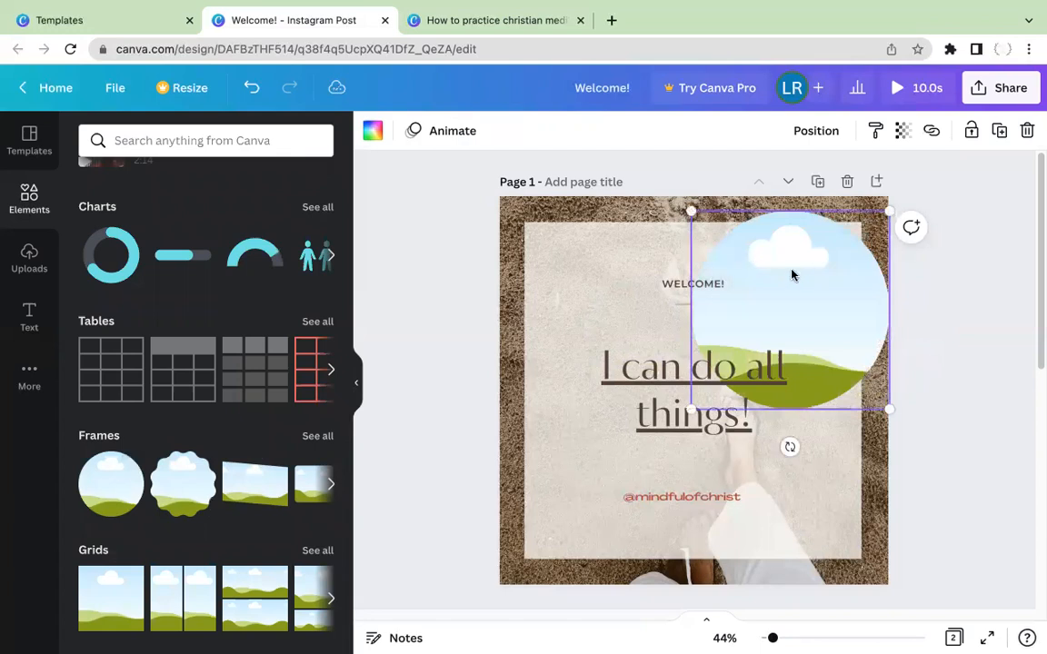
pyautogui.moveTo(690, 409); pyautogui.dragTo(755, 319)
pyautogui.moveTo(823, 262); pyautogui.dragTo(807, 282)
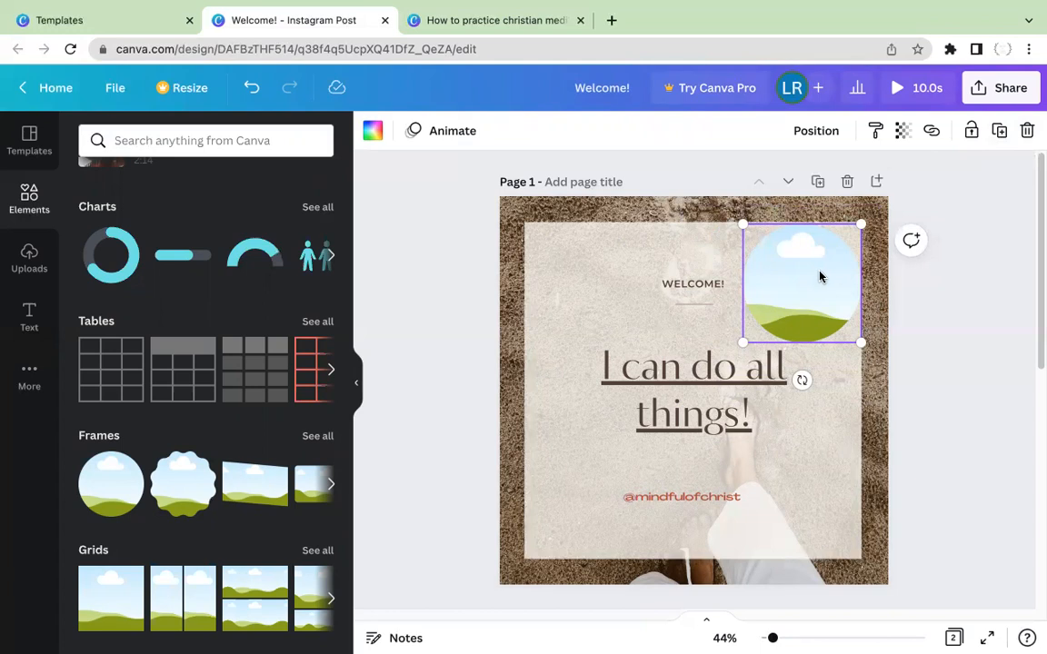
# Fill the circular frame with the uploaded photo of the person on the lake dock.
pyautogui.click(30, 259)
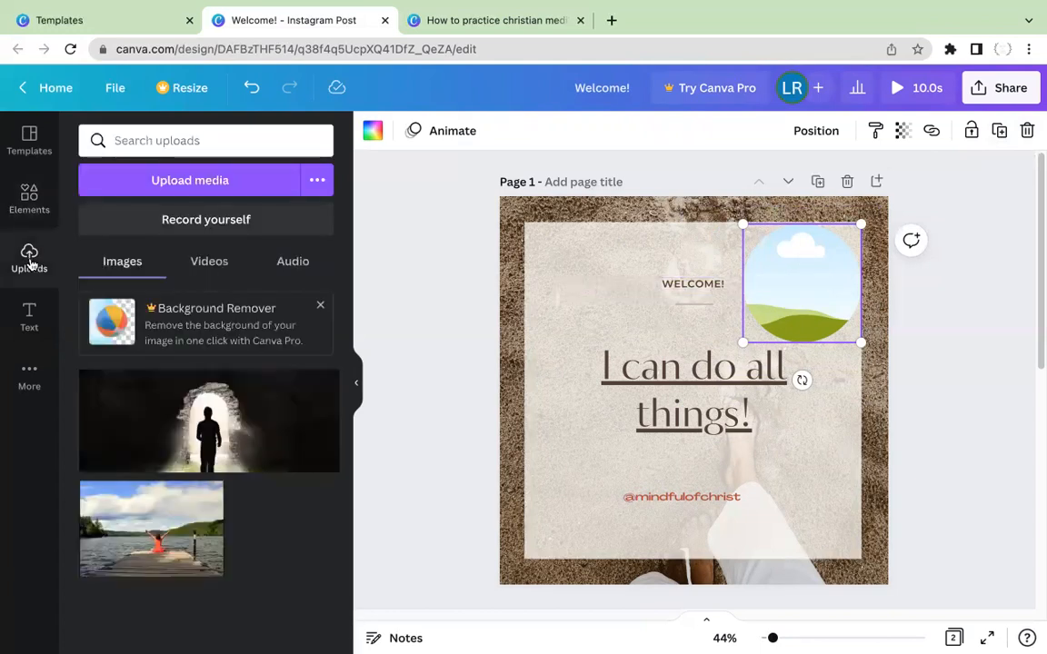
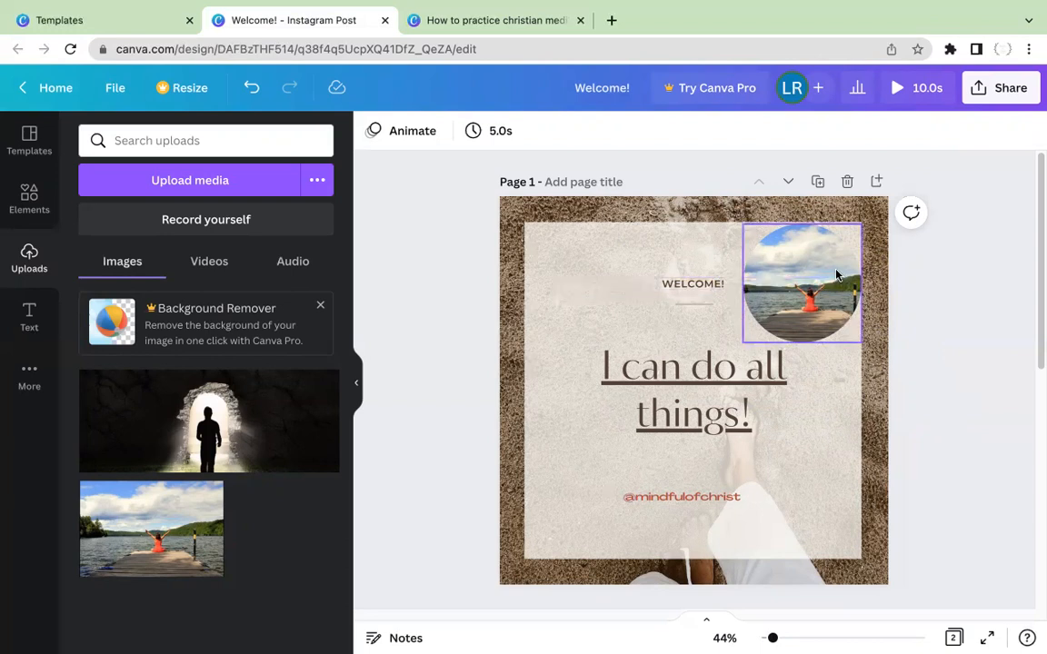
pyautogui.click(836, 276)
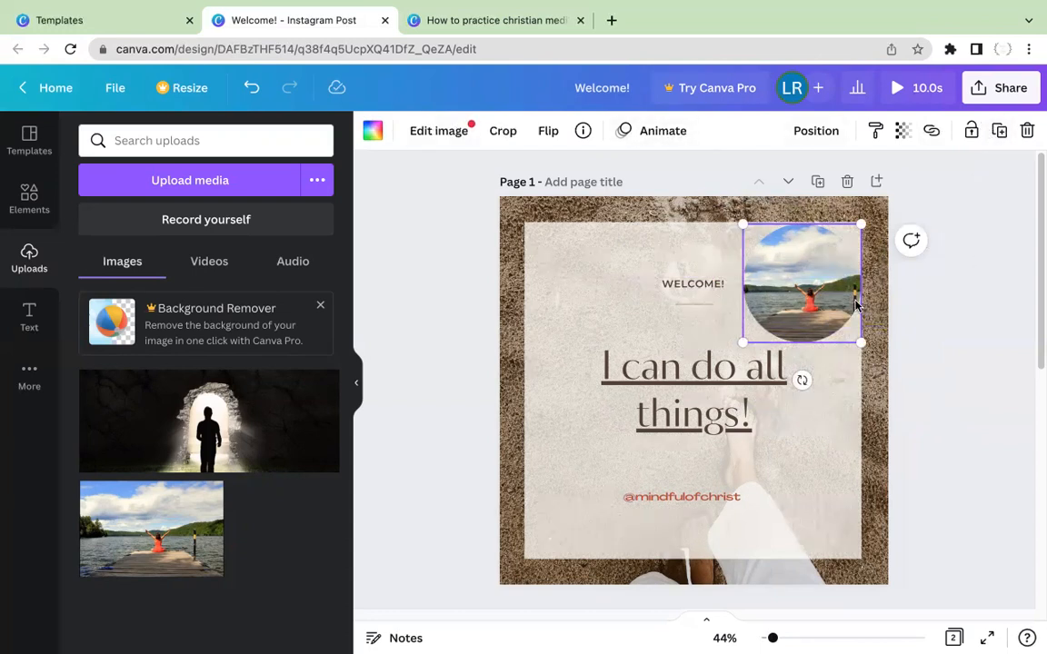
# Add a subheading text box below the circular photo and set its font to Agrandir Grand.
pyautogui.click(37, 326)
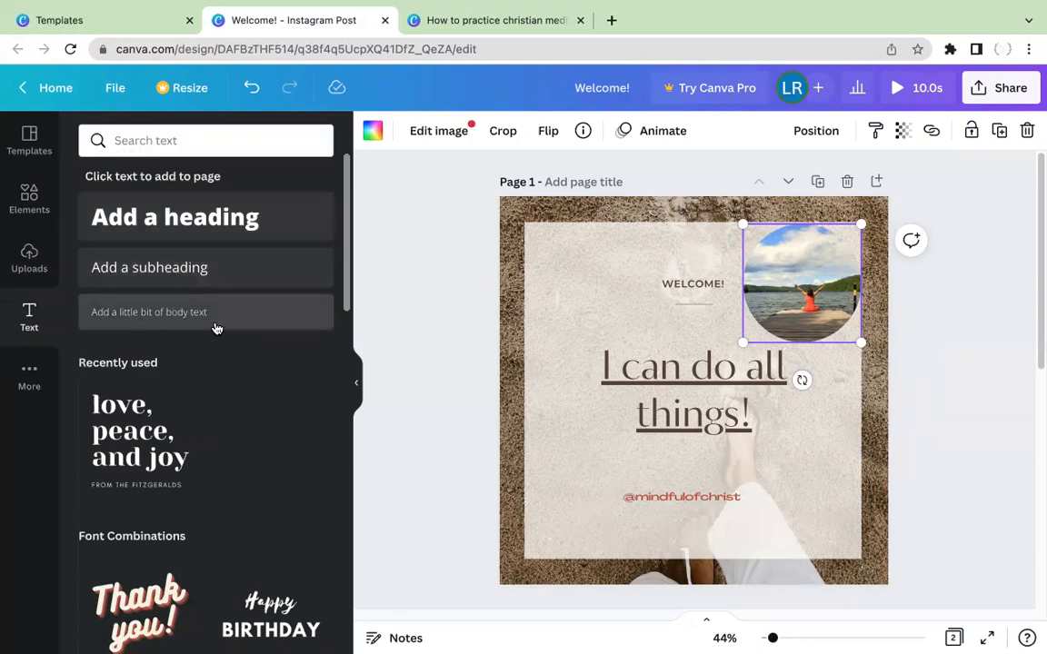
pyautogui.scroll(-2, 215, 324)
pyautogui.scroll(2, 216, 325)
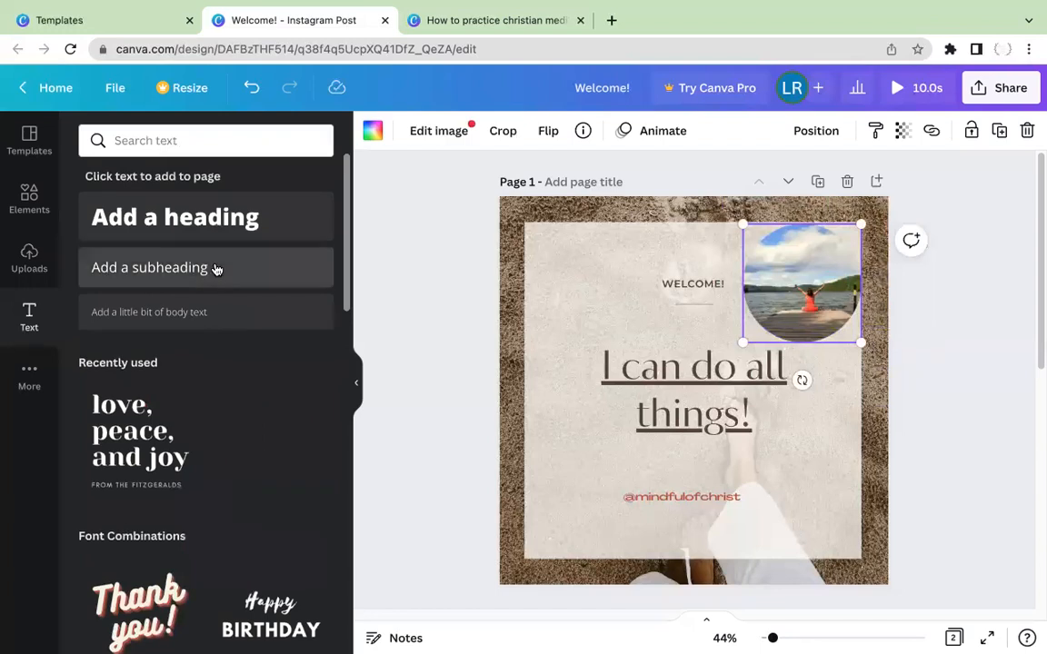
pyautogui.click(217, 271)
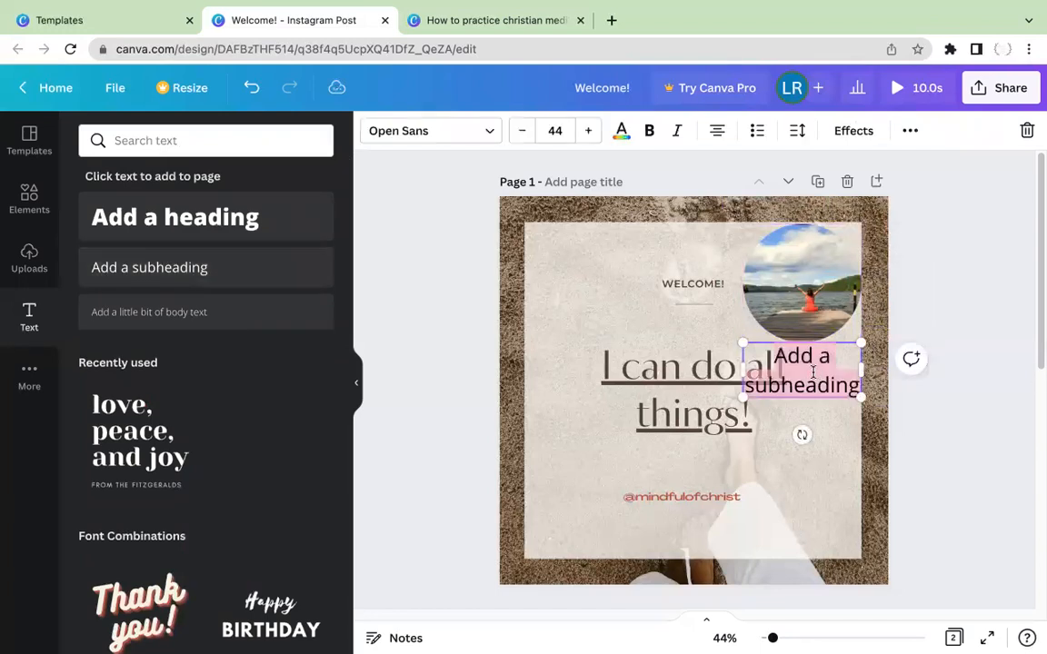
pyautogui.click(490, 133)
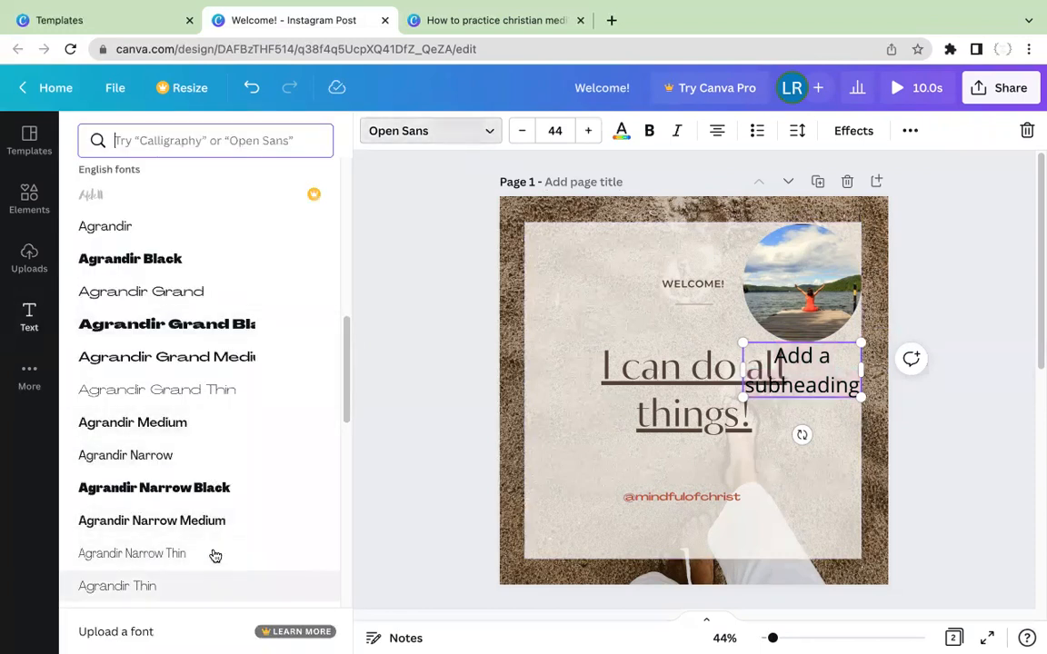
pyautogui.click(217, 294)
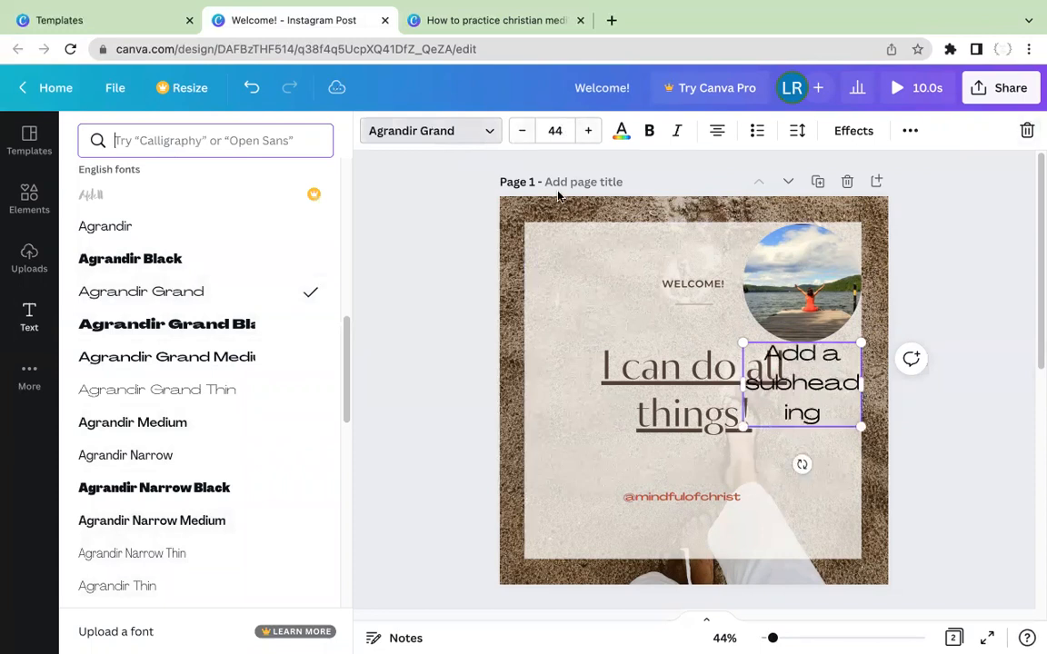
# Add the "DAZZLE eau de parfum" font combination to page 1 and place a copy in the beige panel's upper-left area.
pyautogui.click(31, 318)
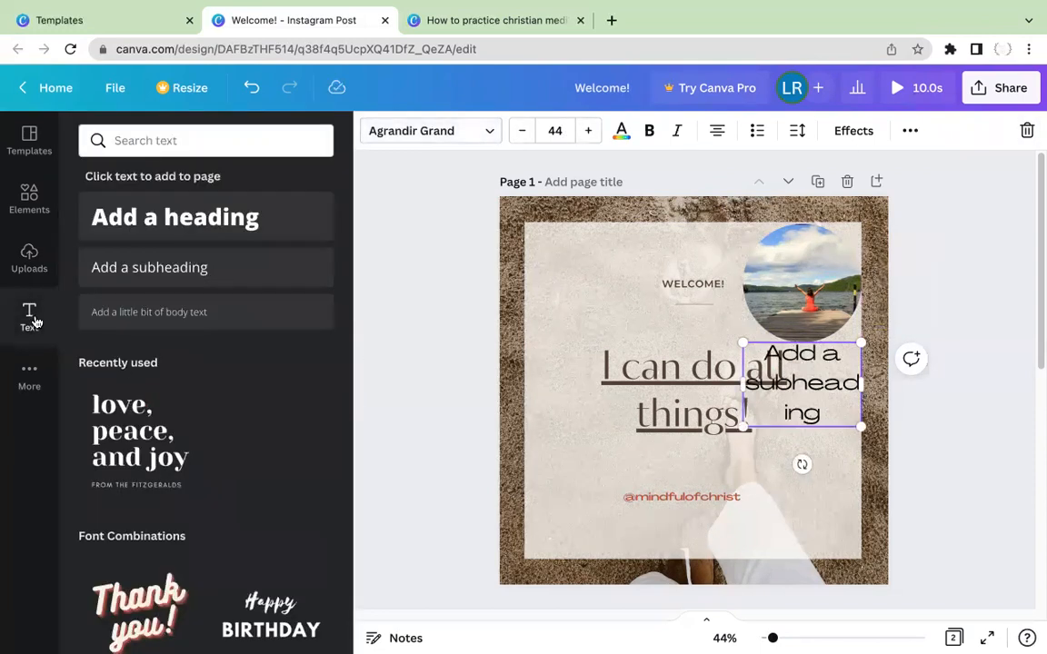
pyautogui.scroll(-5, 247, 397)
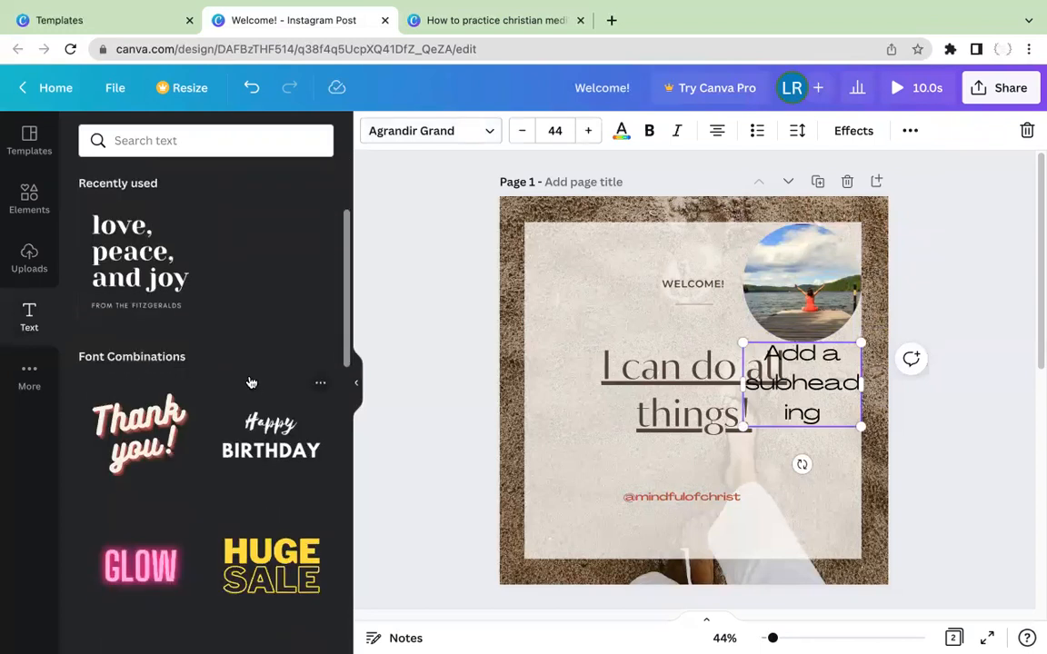
pyautogui.scroll(-5, 249, 373)
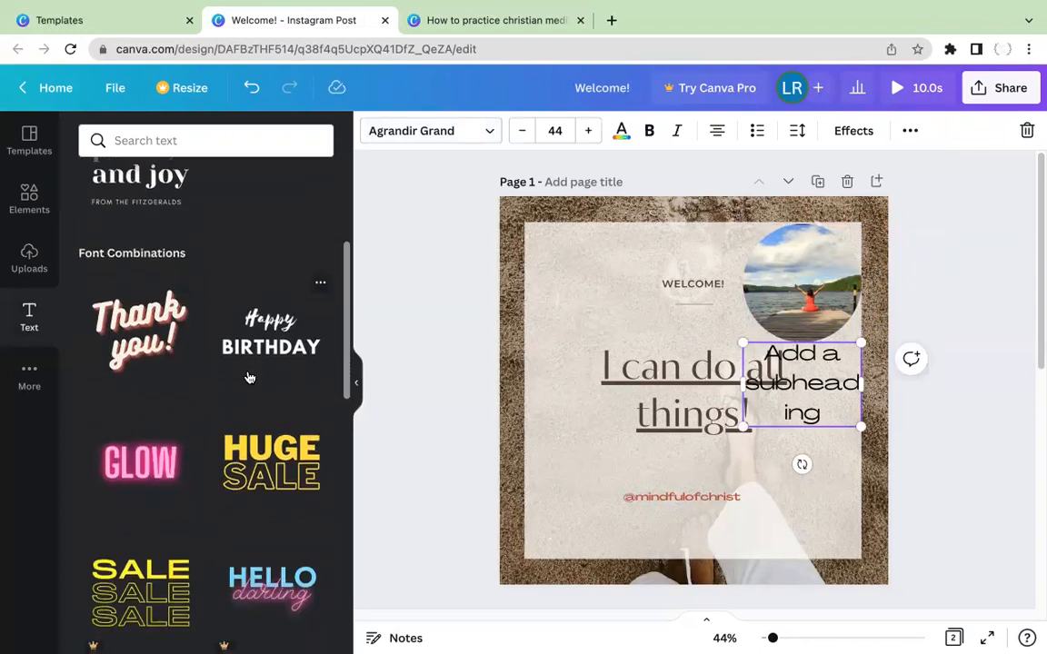
pyautogui.scroll(-1, 251, 373)
pyautogui.scroll(-3, 259, 368)
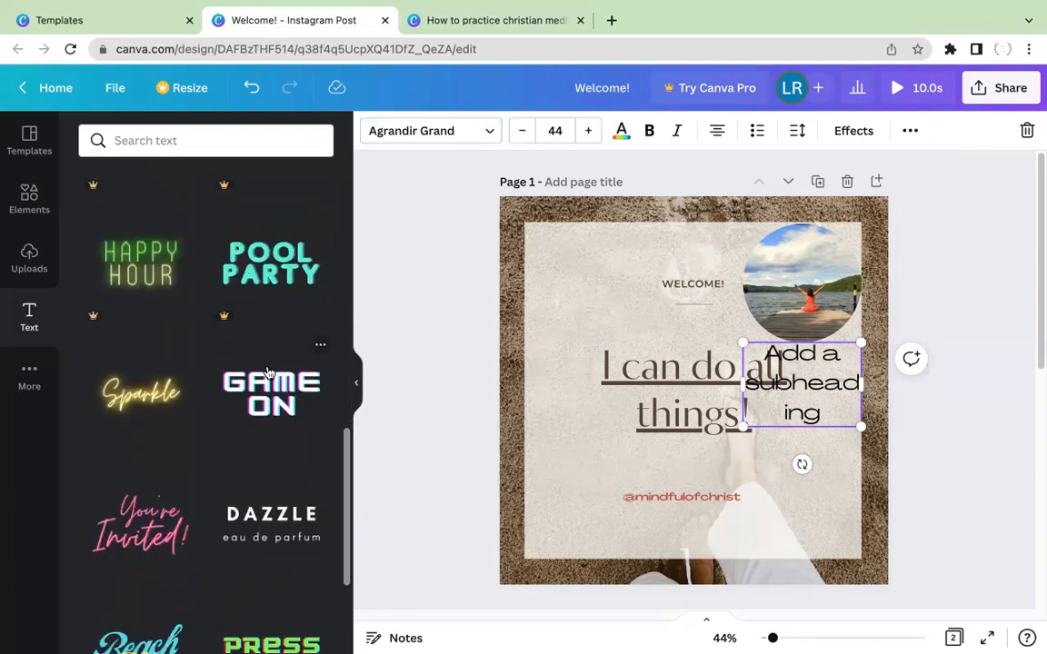
pyautogui.scroll(-1, 268, 377)
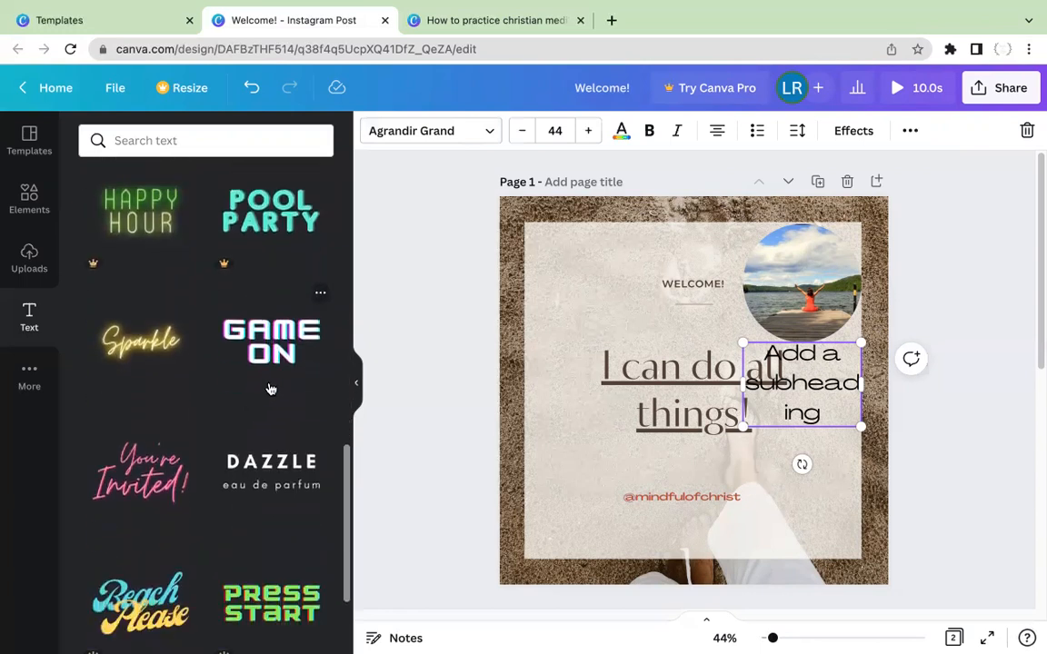
pyautogui.click(274, 479)
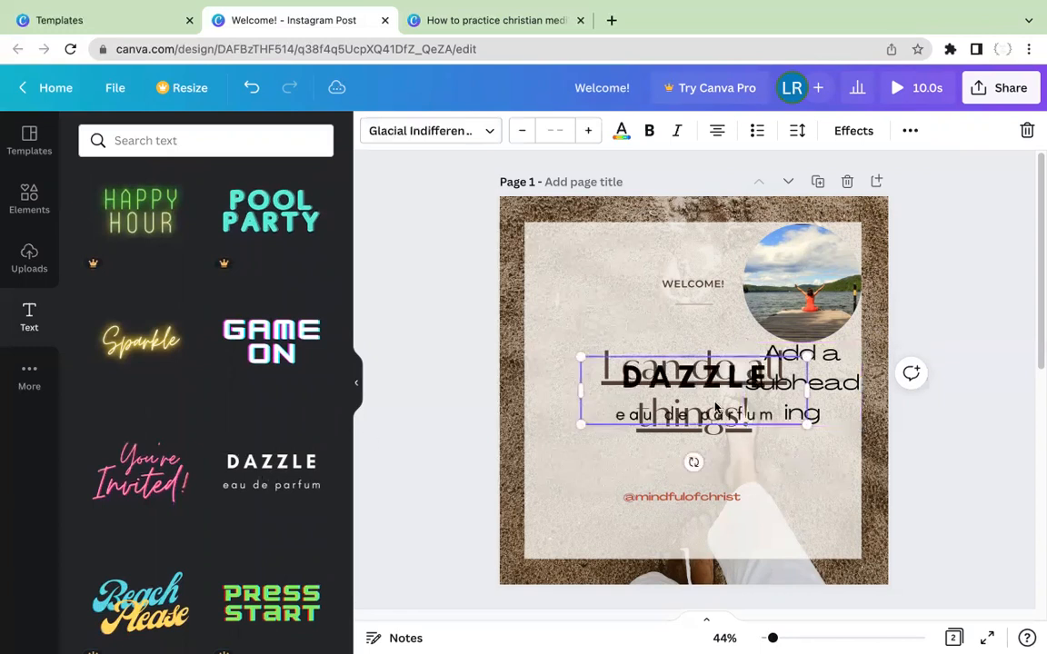
pyautogui.moveTo(657, 324); pyautogui.dragTo(601, 216)
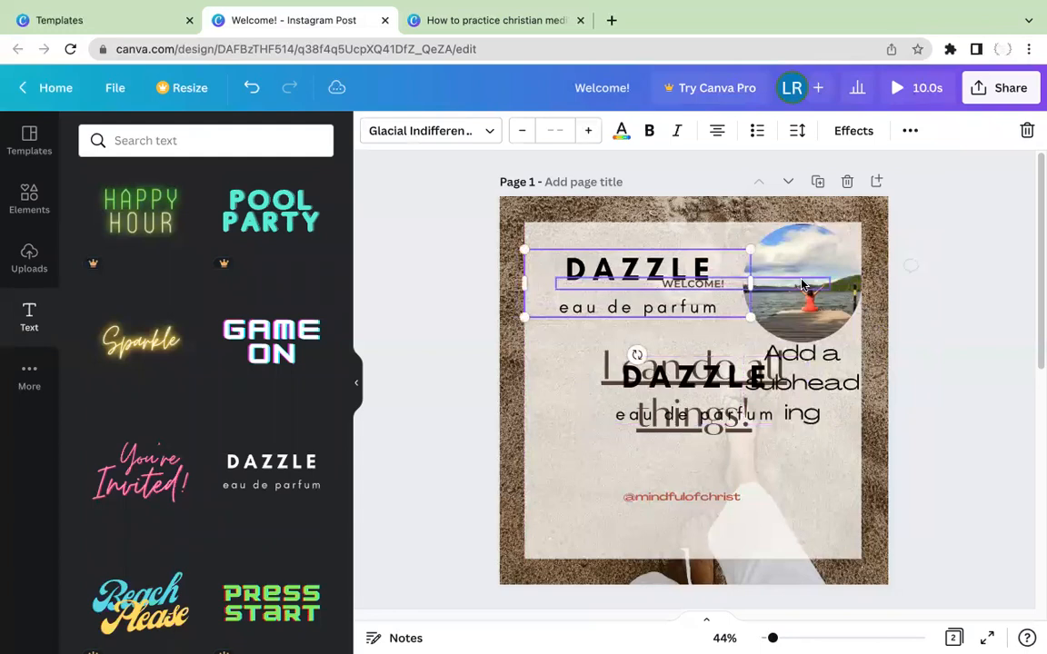
# Delete the lake dock photo and its circular frame from the beige panel's upper-right corner.
pyautogui.click(831, 247)
pyautogui.press('Delete')
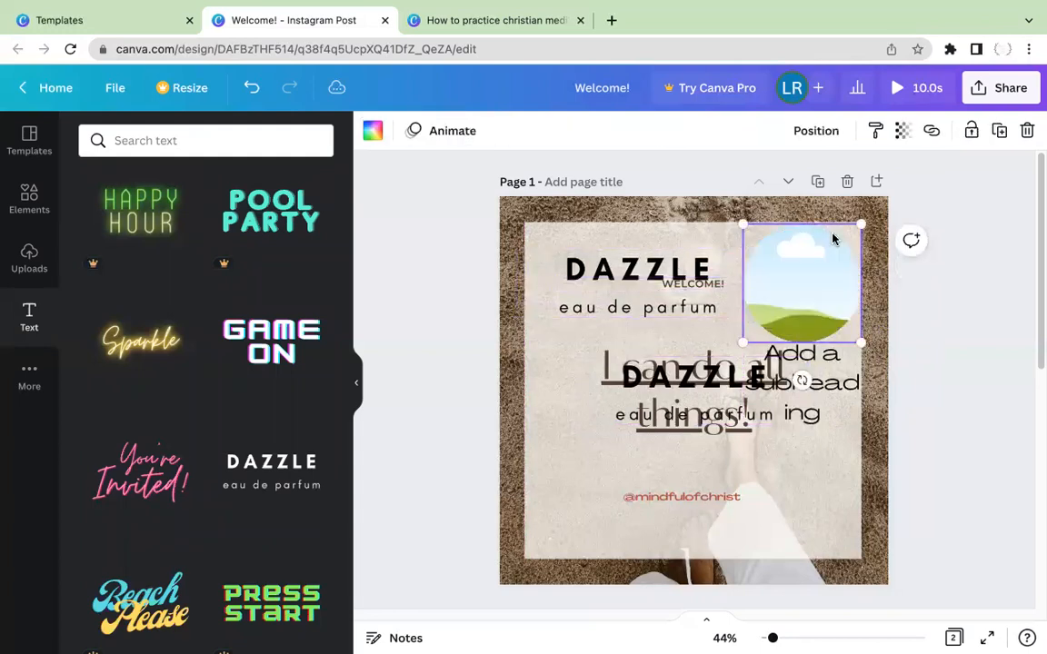
pyautogui.press('Delete')
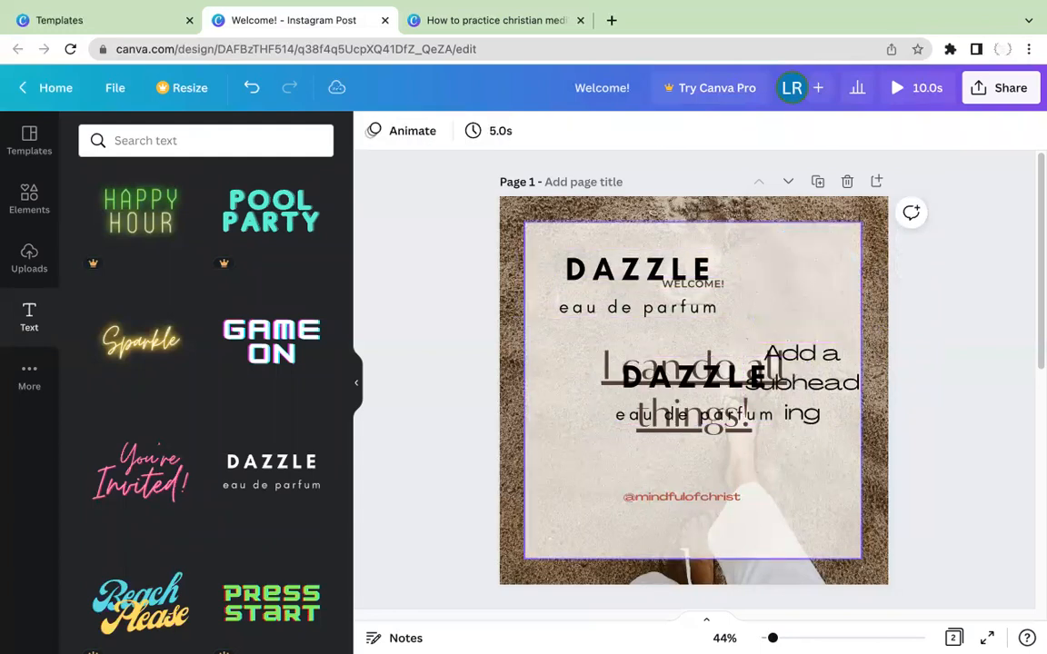
# Replace the upper DAZZLE heading with SOMETHING ELSE and widen its text group.
pyautogui.moveTo(734, 274); pyautogui.dragTo(764, 270)
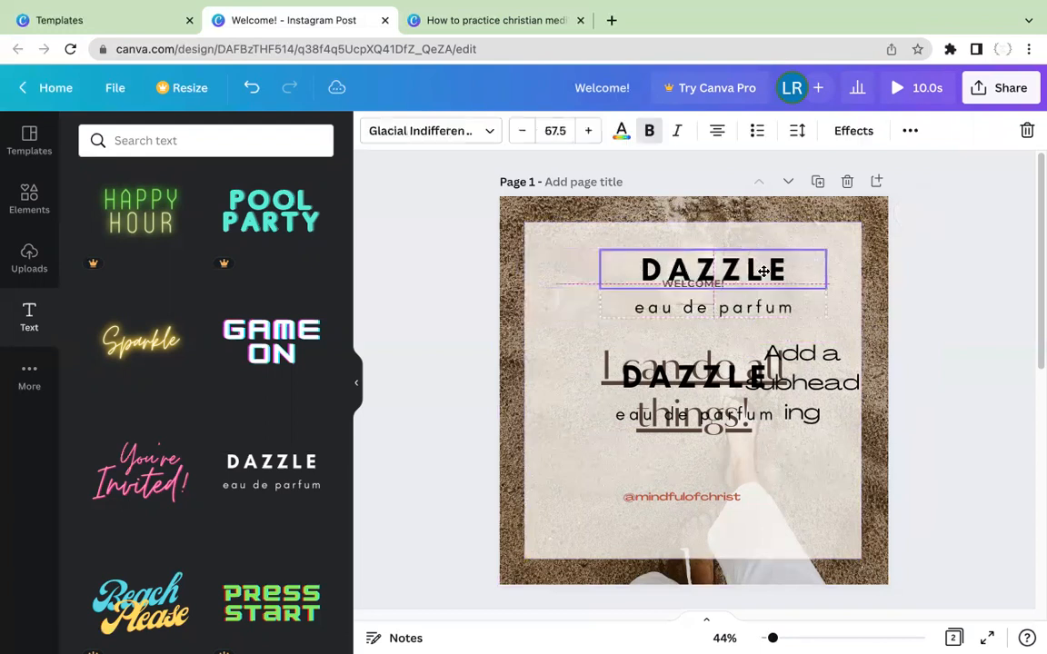
pyautogui.doubleClick(723, 268)
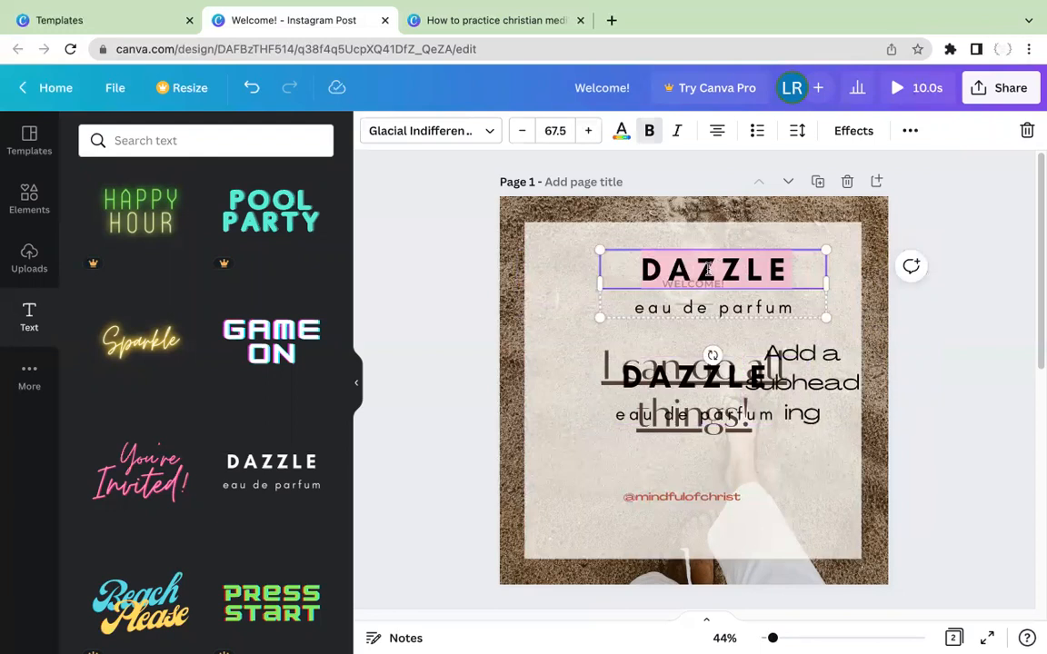
pyautogui.write('SOM')
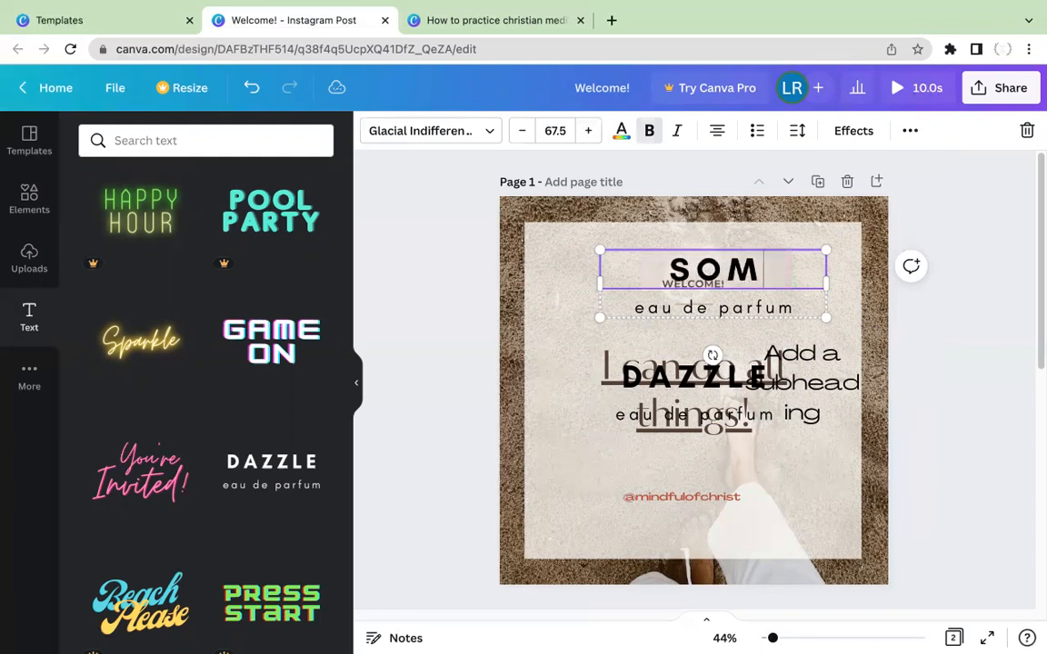
pyautogui.write('ETHING ELSE')
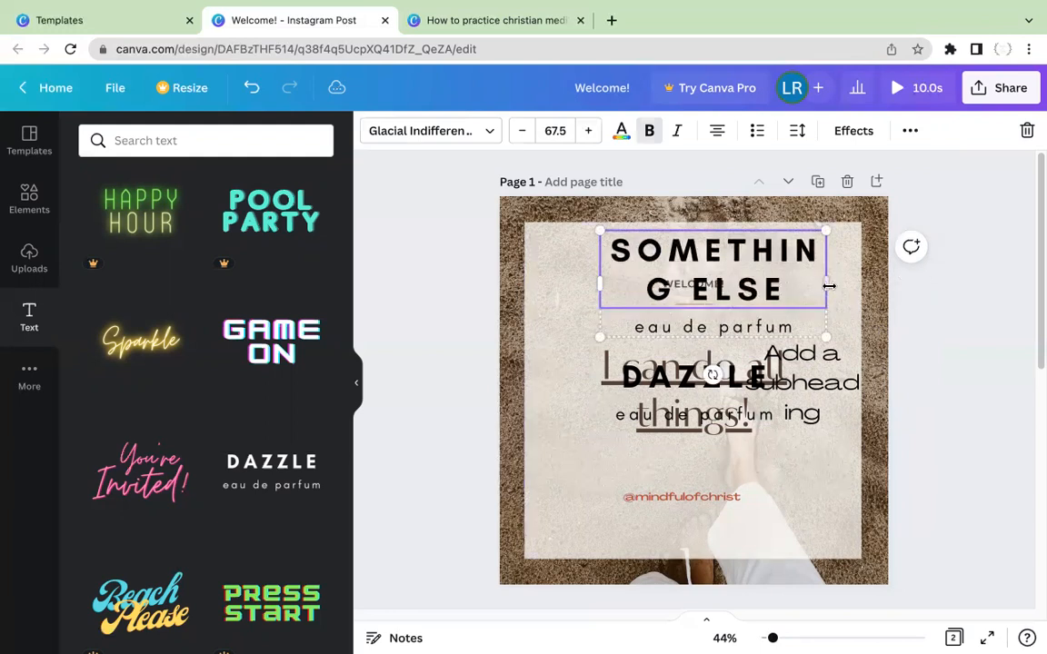
pyautogui.moveTo(836, 287); pyautogui.dragTo(875, 289)
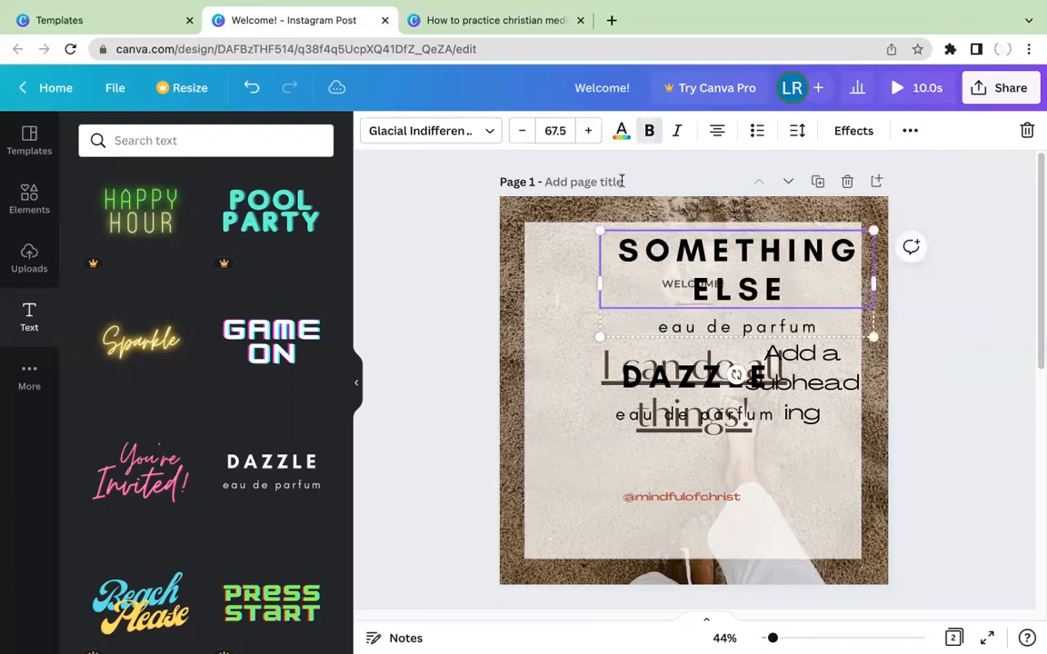
# Reduce the SOMETHING ELSE heading's font size to 47.5 and centre its text group near the beige panel's upper edge.
pyautogui.click(525, 136)
pyautogui.click(525, 137)
pyautogui.click(526, 136)
pyautogui.click(526, 136)
pyautogui.click(525, 136)
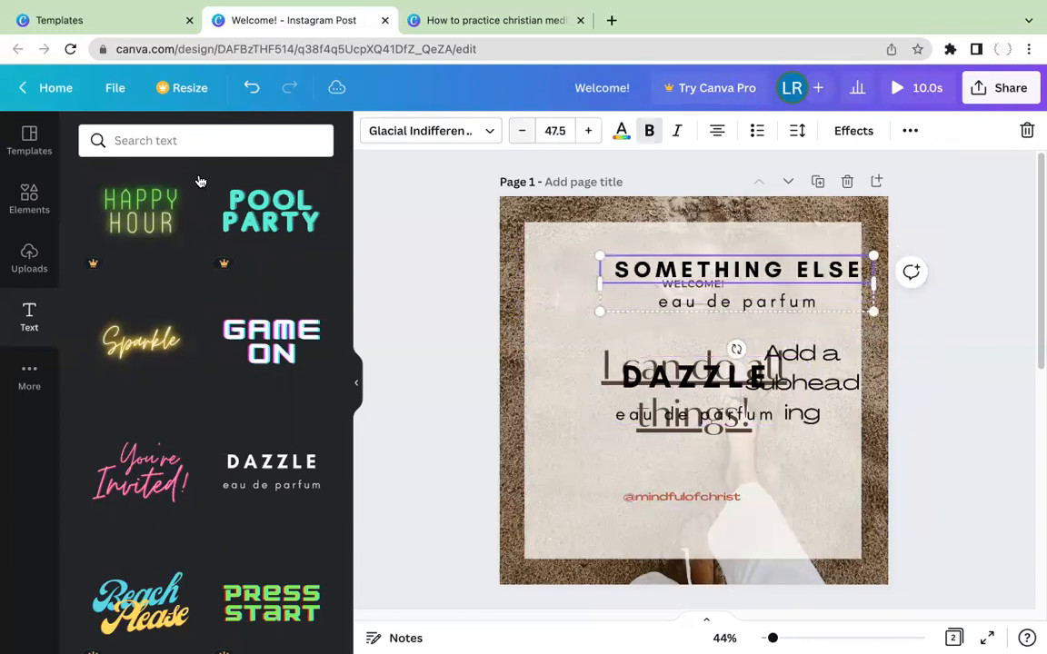
pyautogui.scroll(-3, 250, 604)
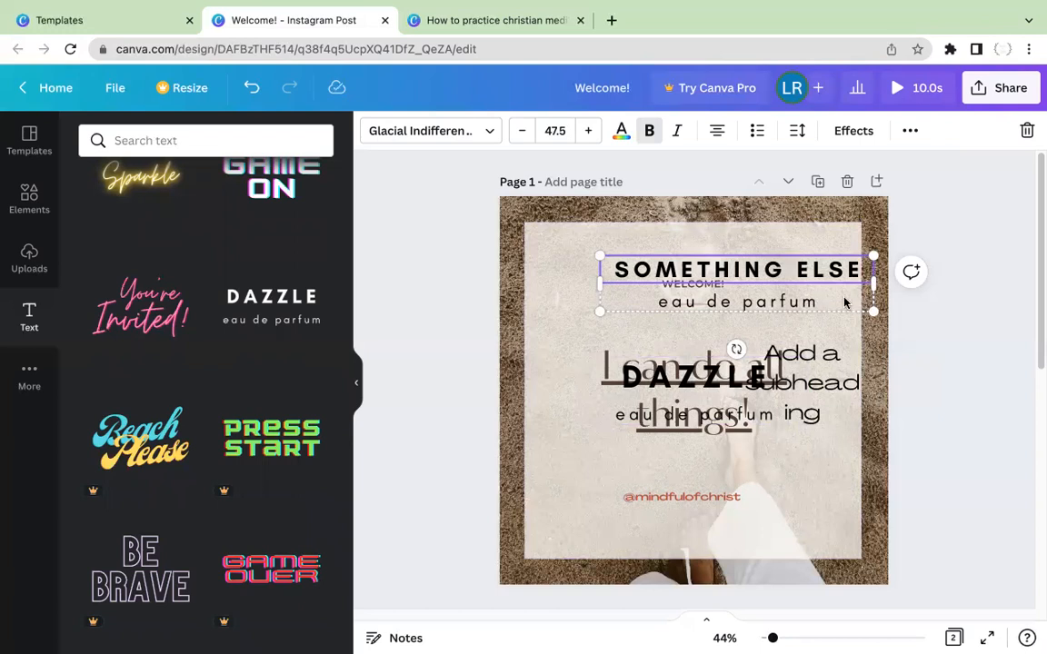
pyautogui.click(778, 278)
pyautogui.moveTo(778, 278)
pyautogui.mouseDown()
pyautogui.moveTo(760, 271)
pyautogui.moveTo(795, 274)
pyautogui.mouseUp()
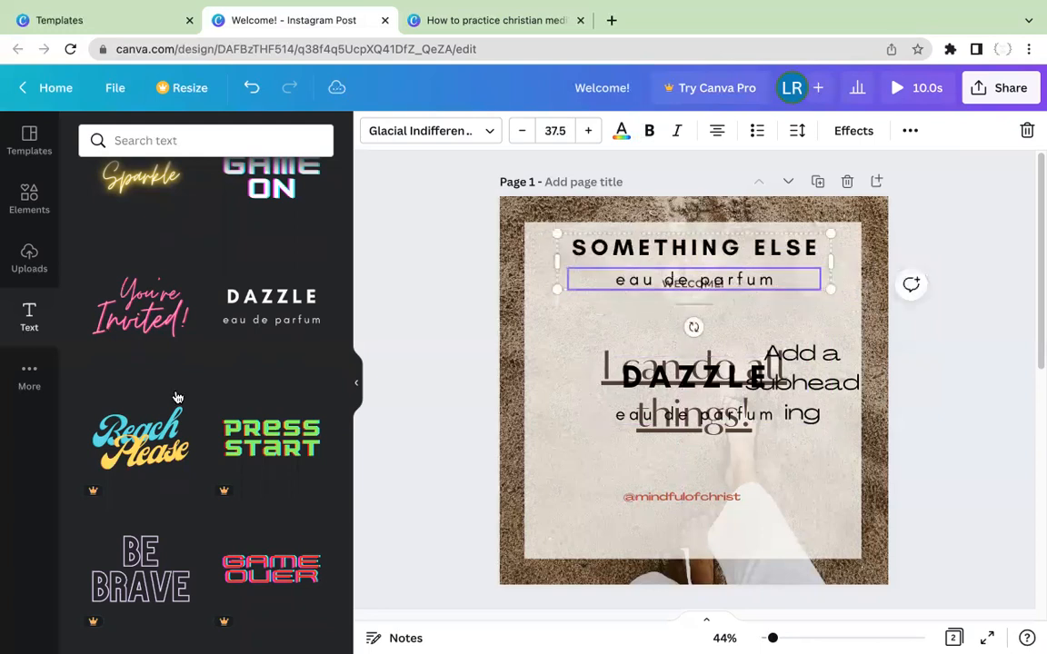
# Look through the trending pictures in Canva's Photos app and close the app.
pyautogui.click(30, 376)
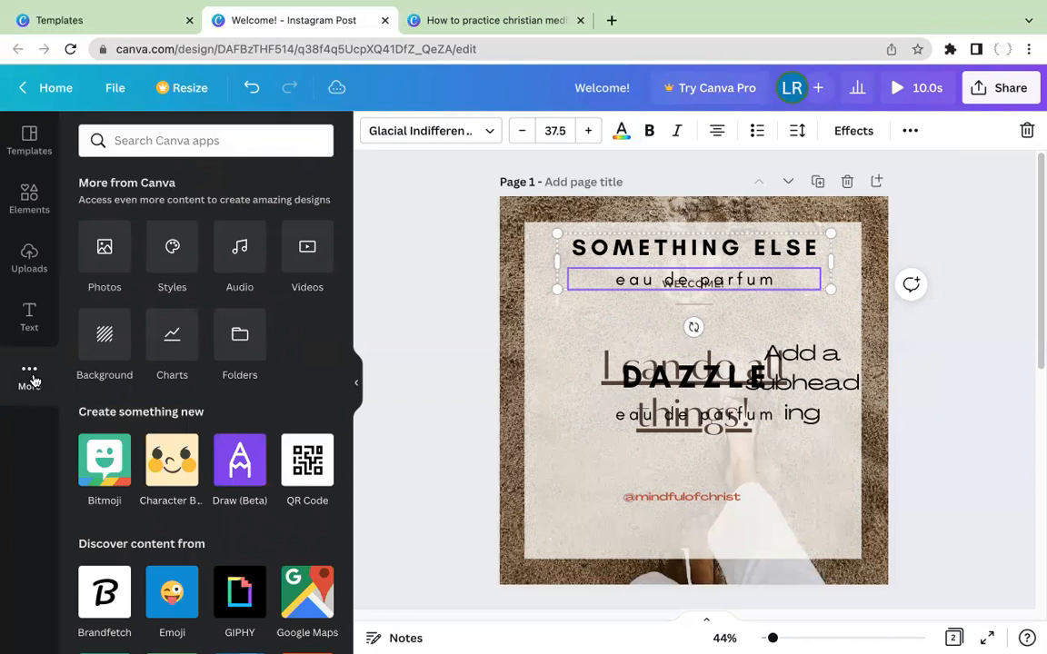
pyautogui.click(106, 248)
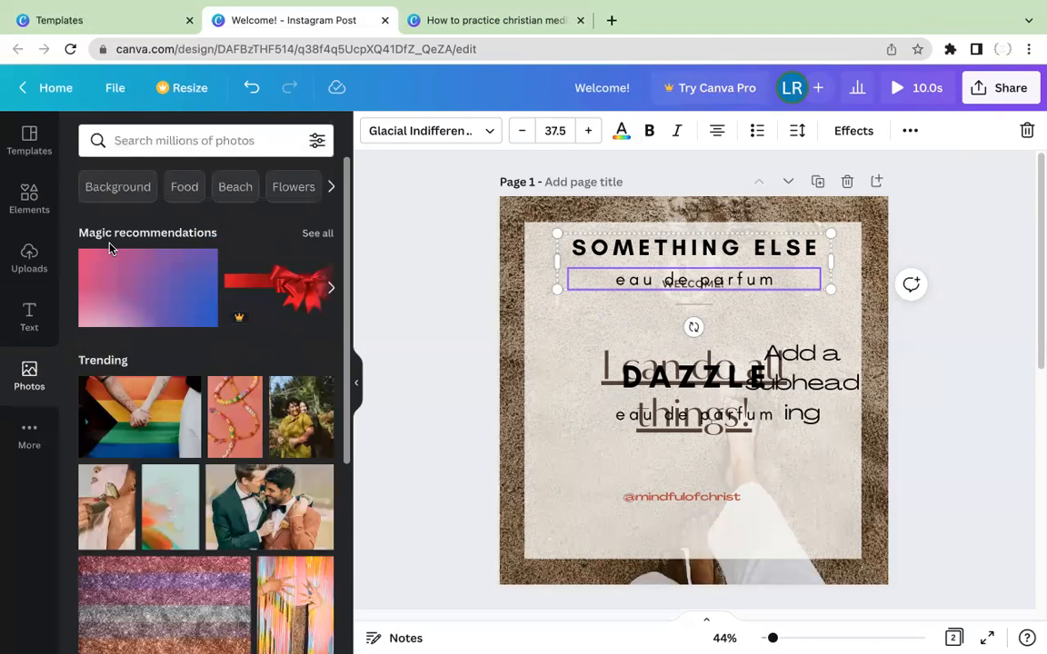
pyautogui.scroll(-5, 200, 352)
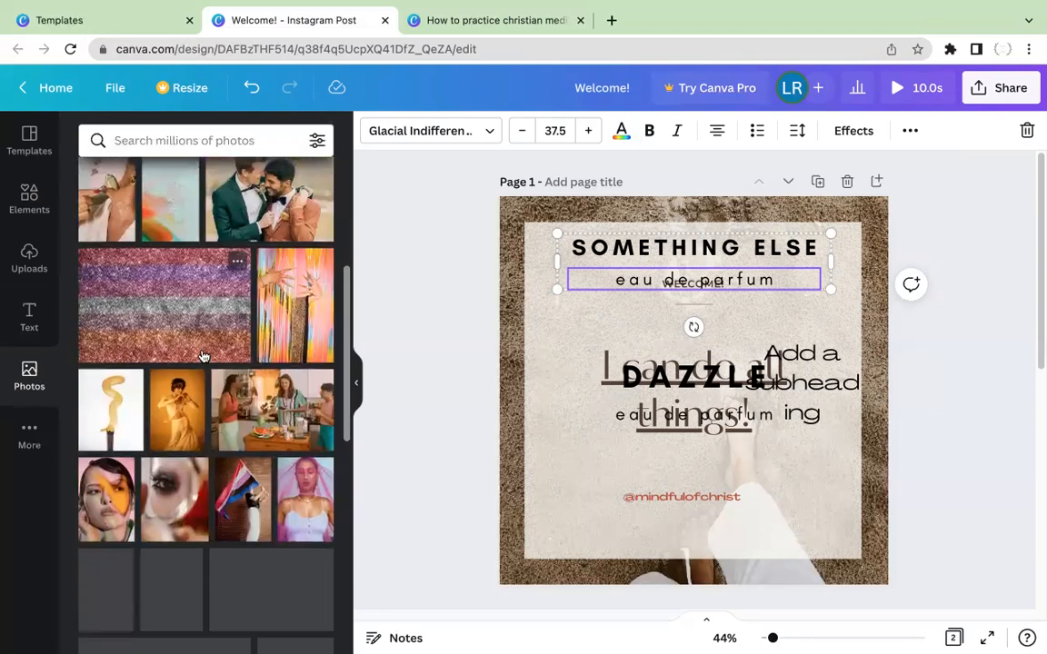
pyautogui.scroll(-3, 202, 354)
pyautogui.scroll(-3, 72, 400)
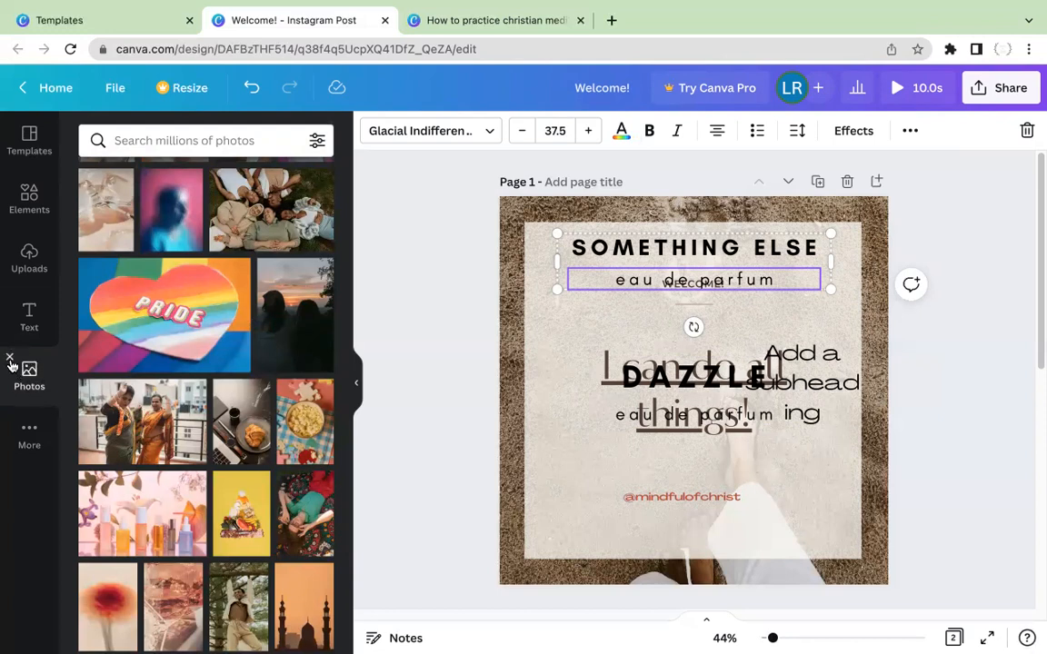
pyautogui.click(10, 358)
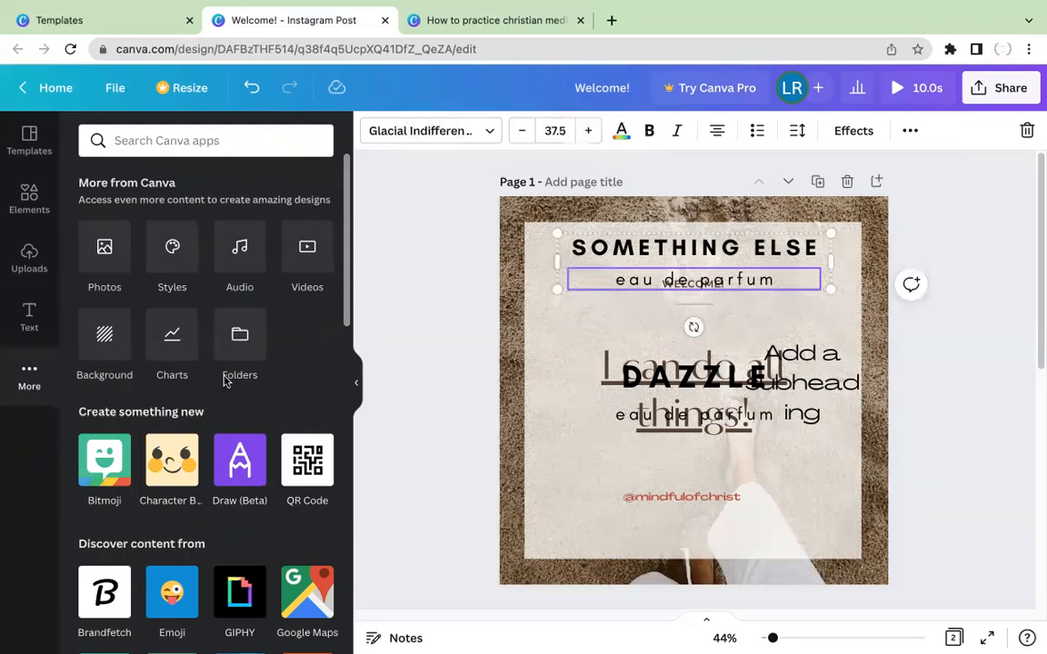
# Look through the apps offered for creating something new, discovering content and importing media.
pyautogui.scroll(-3, 218, 386)
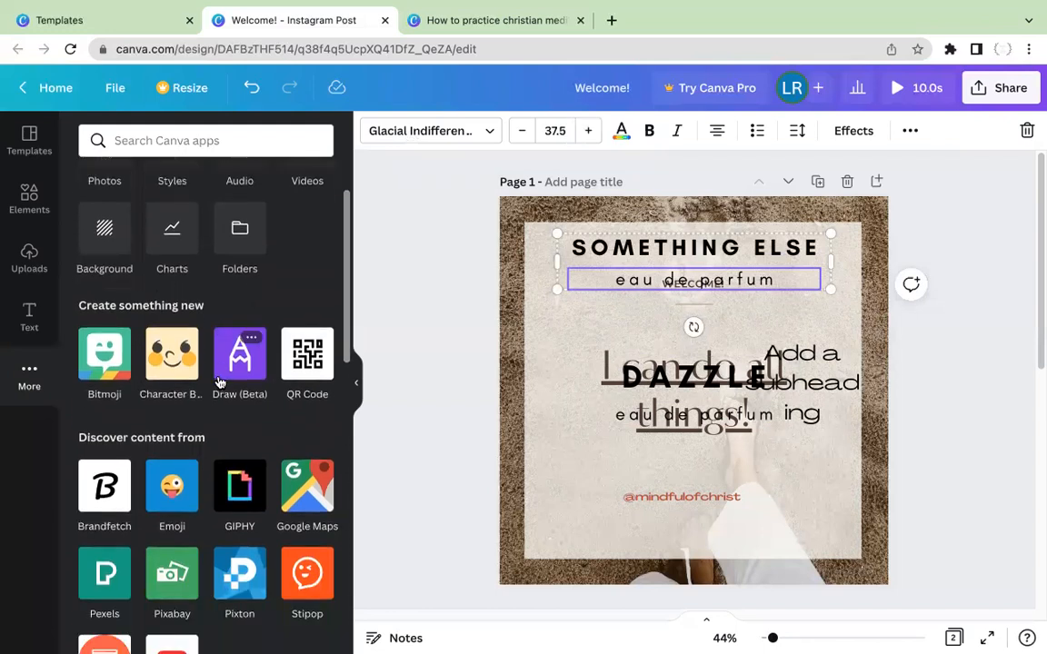
pyautogui.scroll(-3, 218, 381)
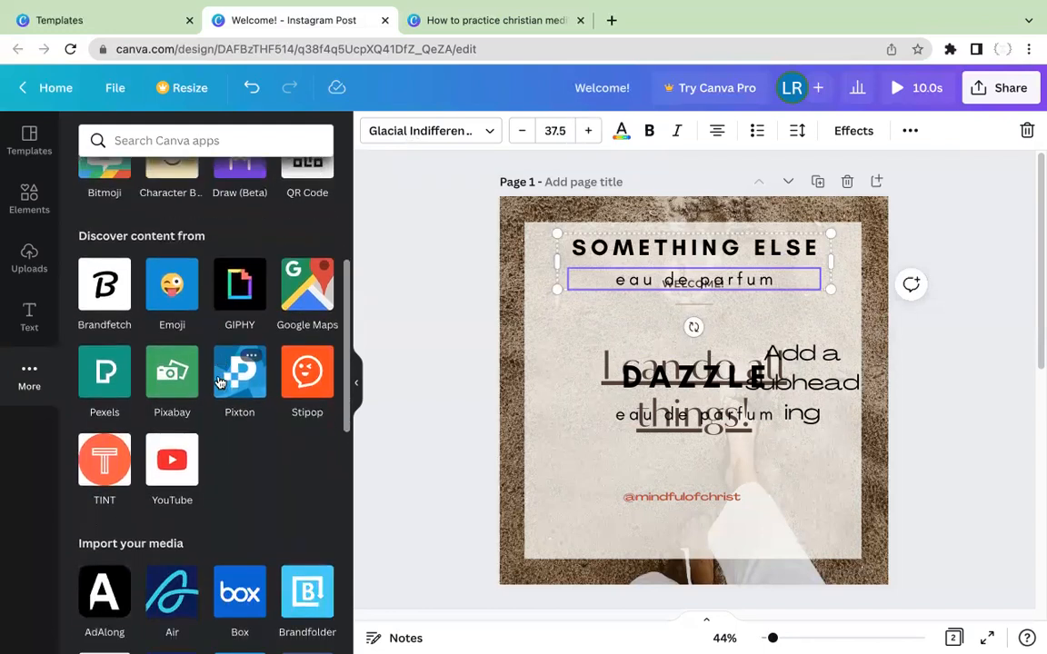
pyautogui.scroll(-2, 218, 382)
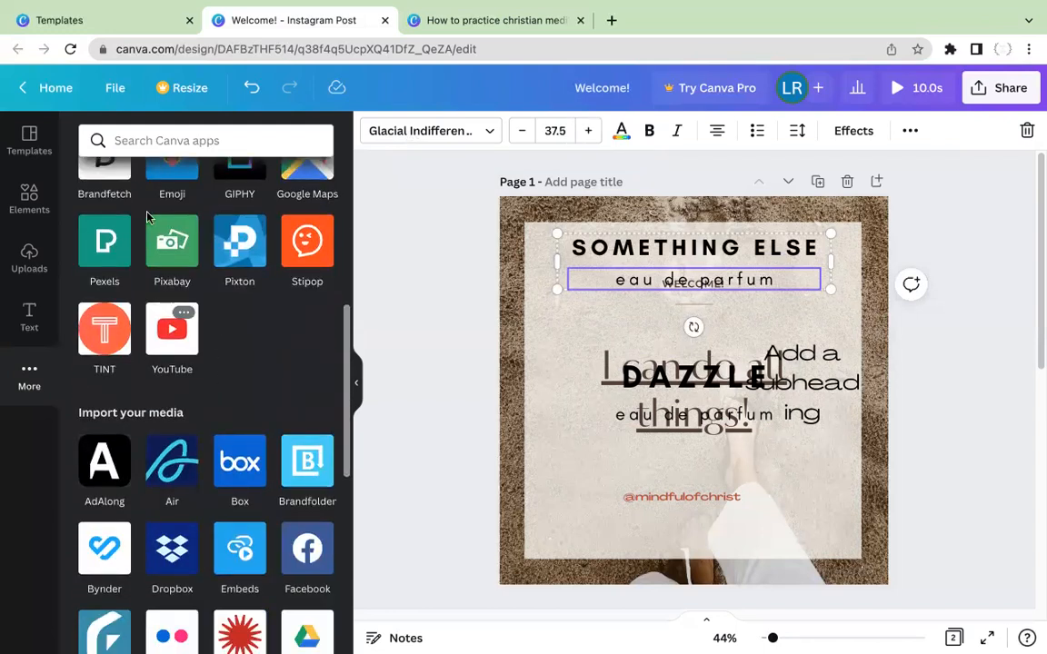
pyautogui.scroll(-1, 253, 426)
pyautogui.scroll(-8, 253, 425)
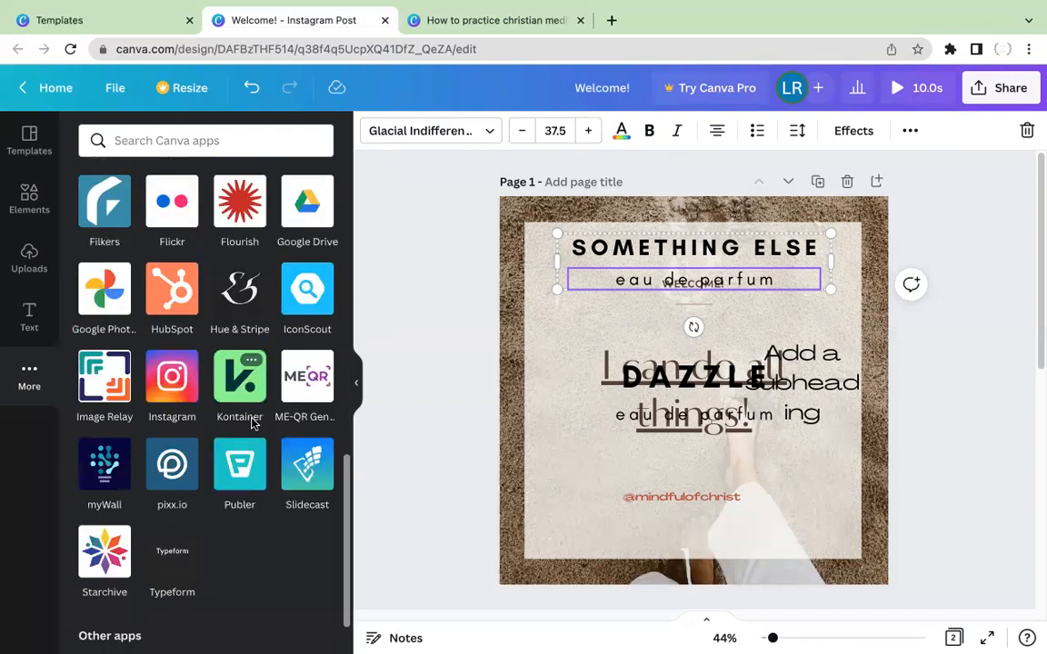
pyautogui.scroll(15, 252, 419)
pyautogui.scroll(-12, 253, 420)
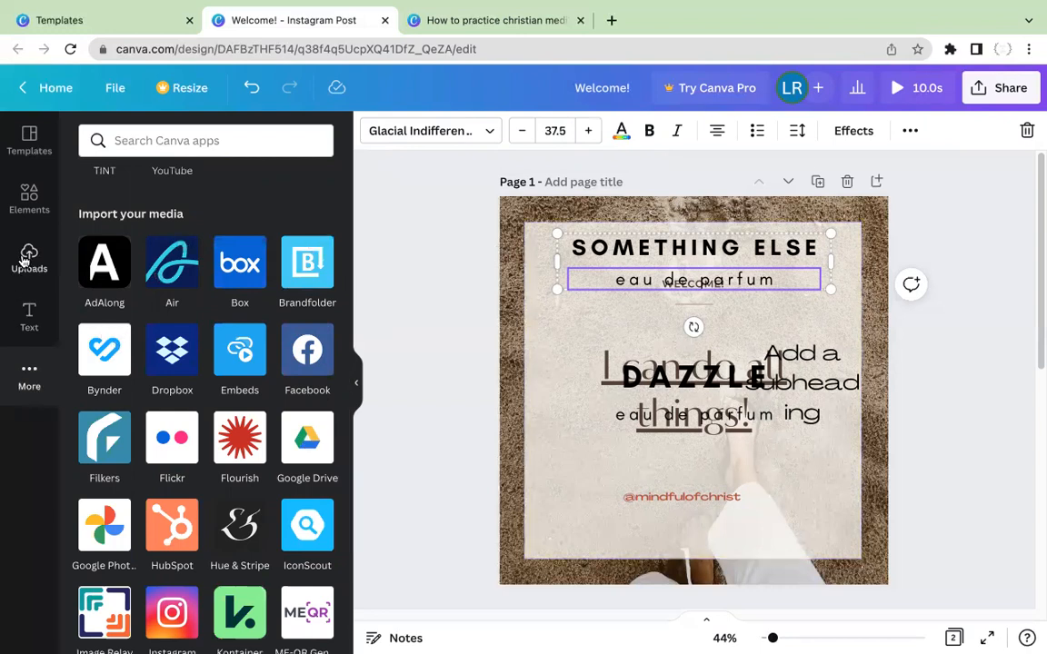
# Delete the SOMETHING ELSE text group from page 1.
pyautogui.click(393, 346)
pyautogui.click(696, 255)
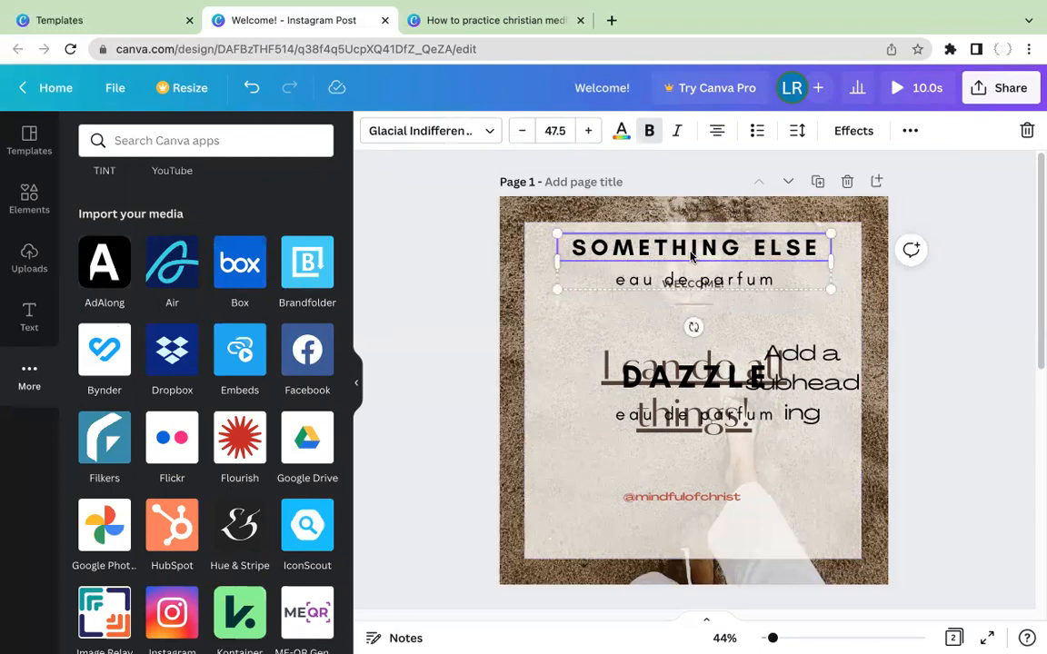
pyautogui.press('Delete')
pyautogui.press('Delete')
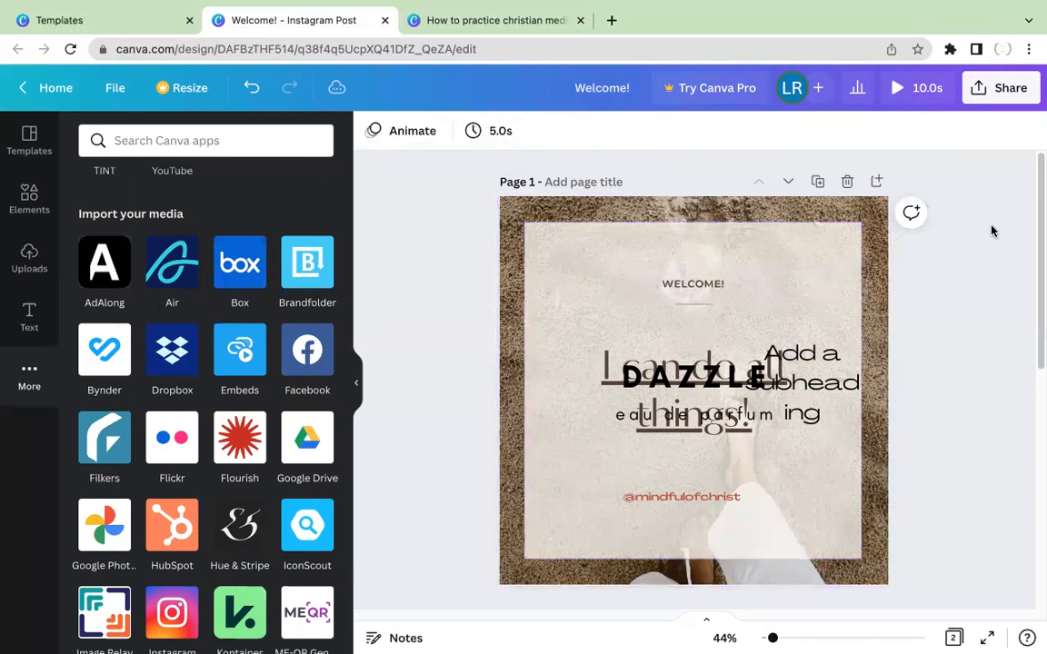
# Leave the design editor and look through the recent items, folders and designs in Your projects, dismissing the introductory tip.
pyautogui.click(47, 85)
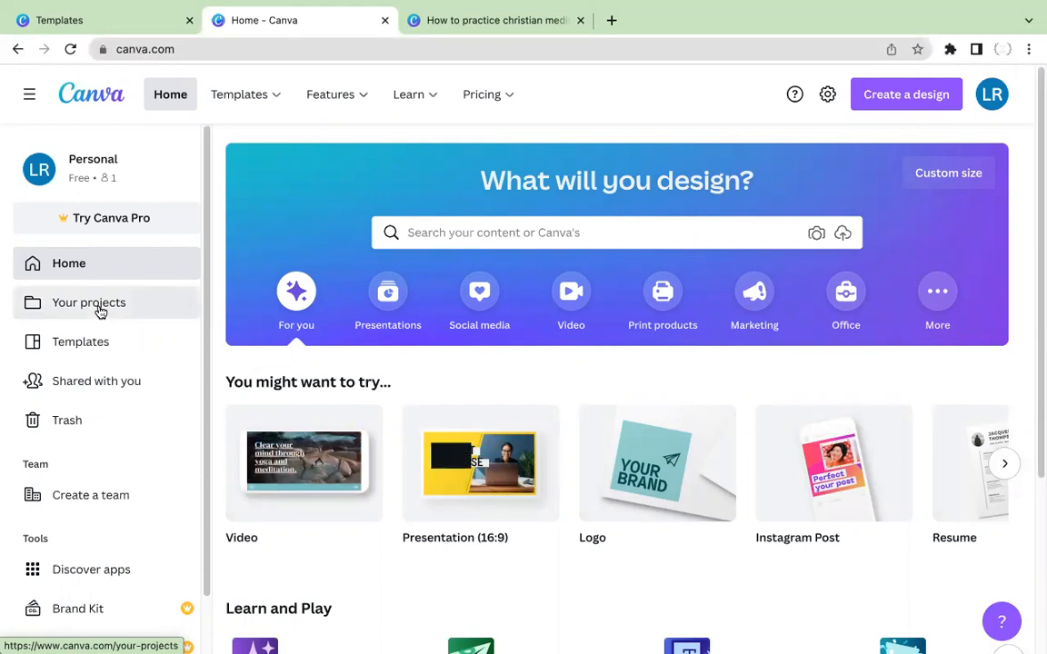
pyautogui.click(98, 305)
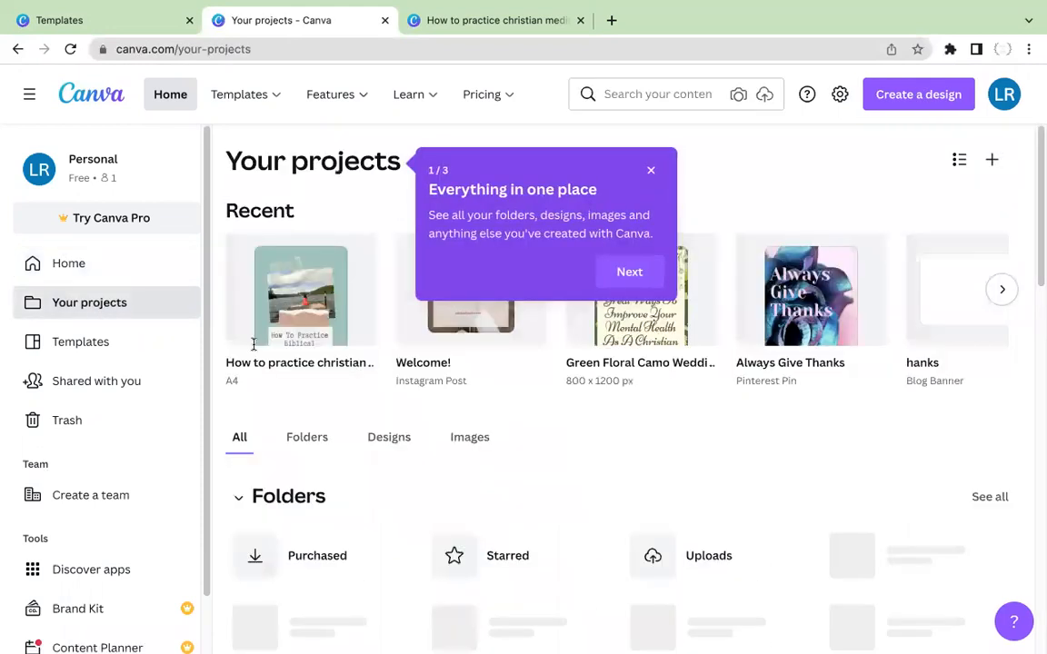
pyautogui.scroll(-2, 455, 406)
pyautogui.scroll(-3, 455, 406)
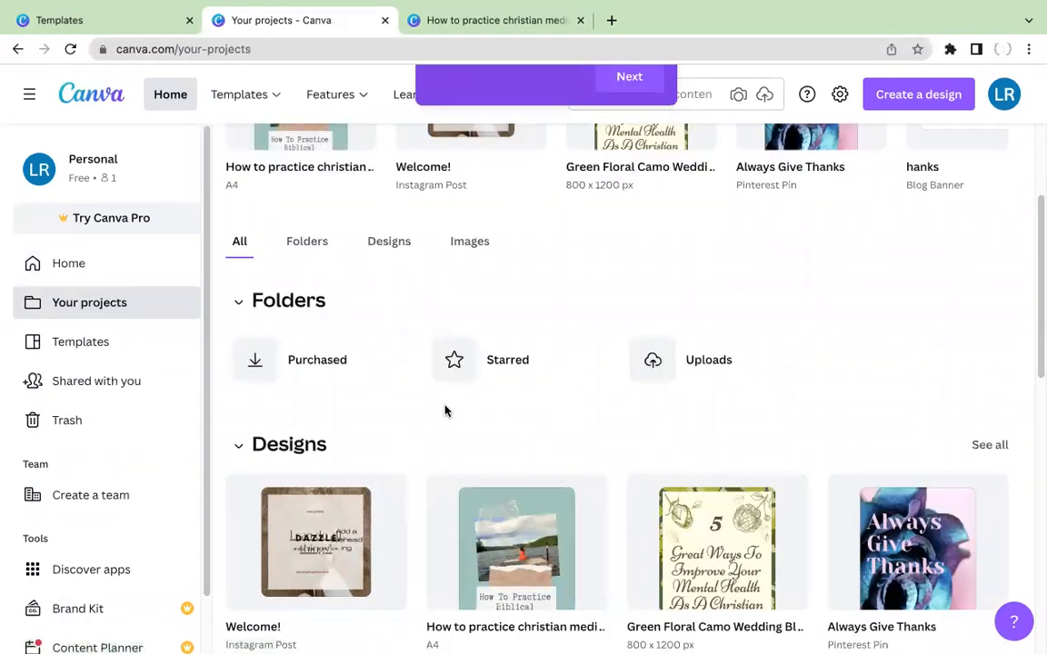
pyautogui.scroll(-1, 578, 525)
pyautogui.scroll(-3, 568, 513)
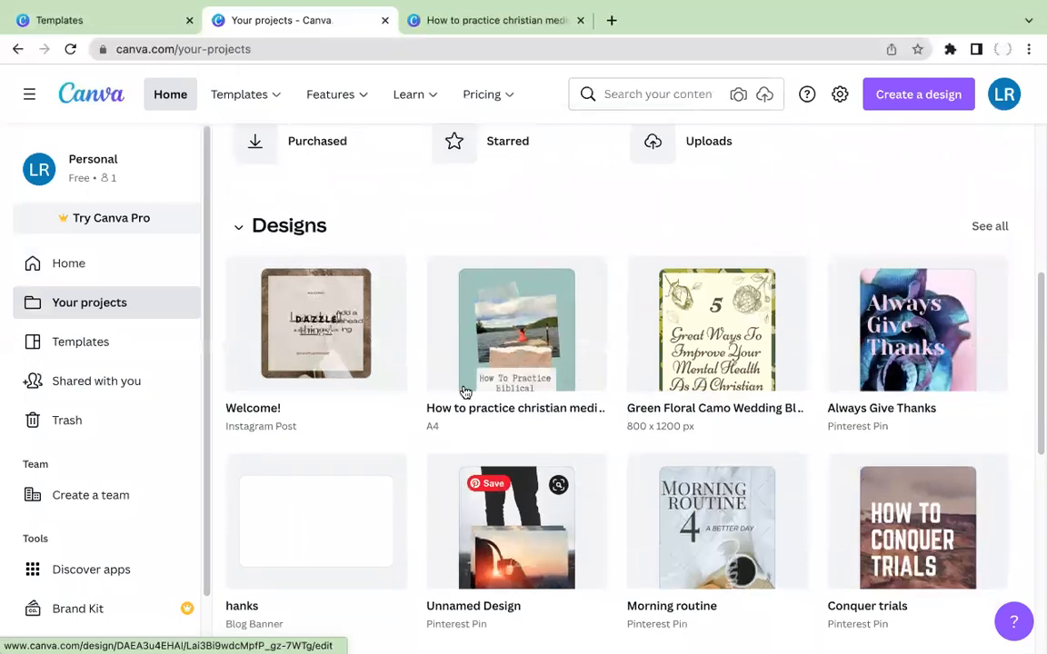
pyautogui.scroll(5, 463, 388)
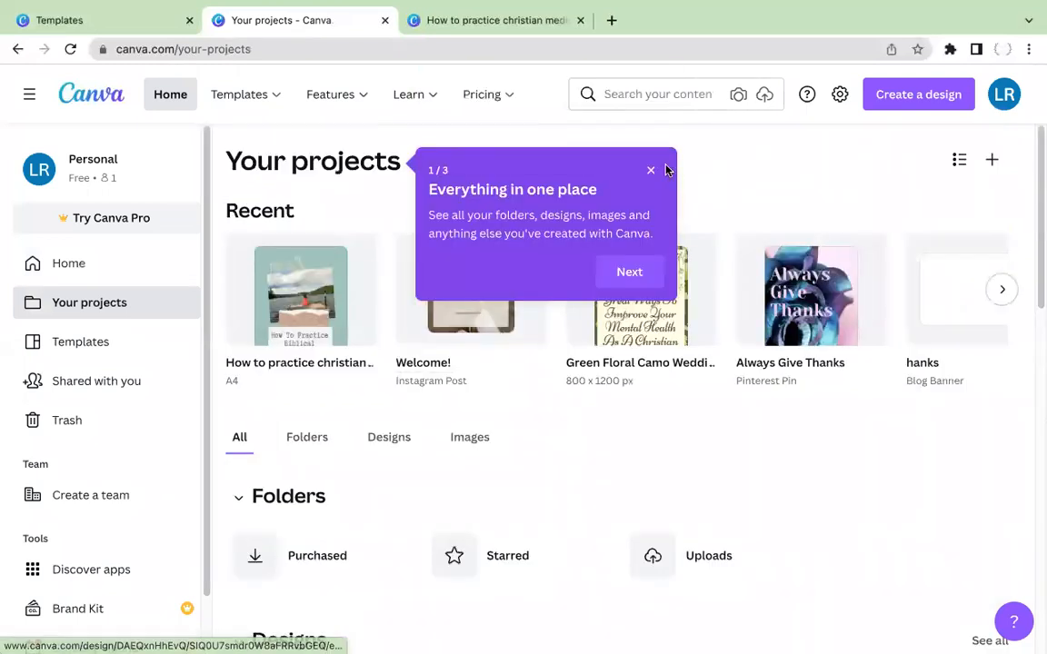
pyautogui.click(651, 160)
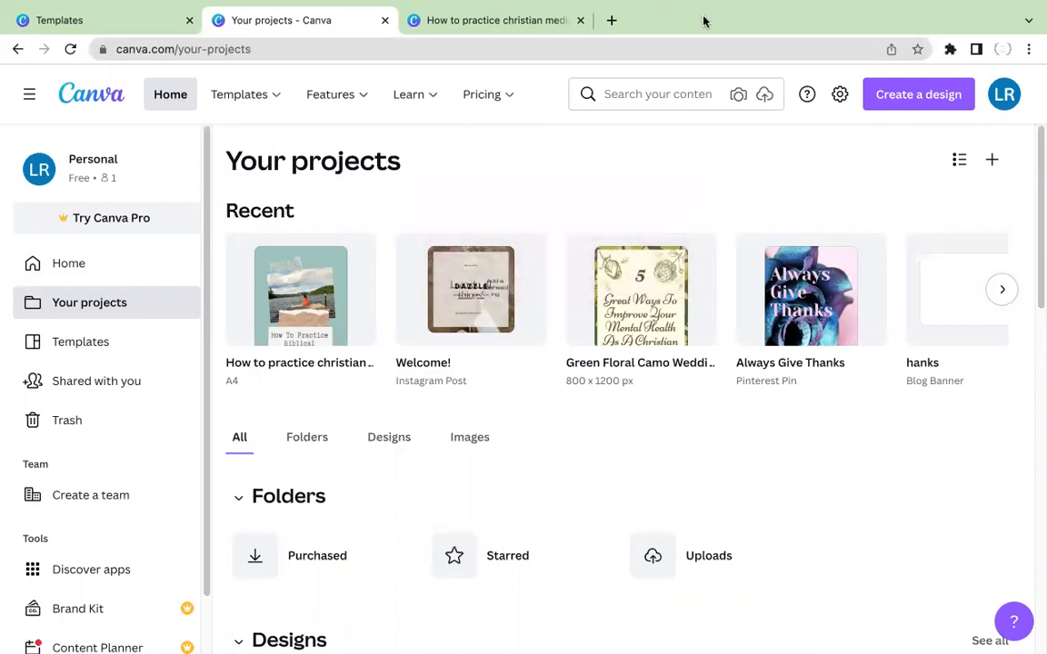
# Search for "thanks" among your projects and the templates, and clear and close the search.
pyautogui.click(689, 95)
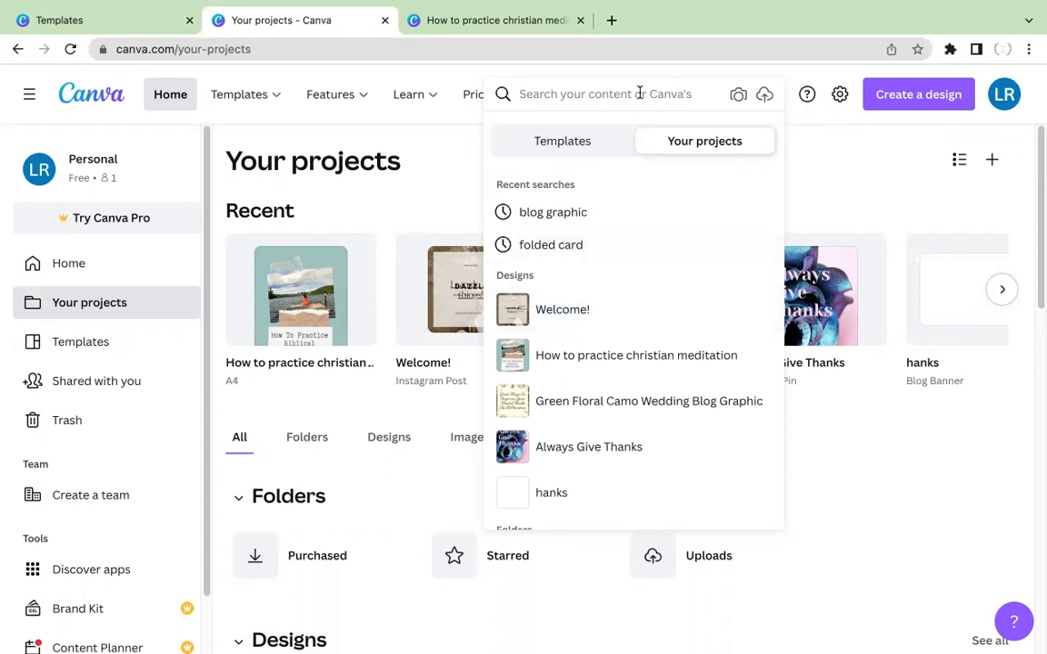
pyautogui.write('thanks')
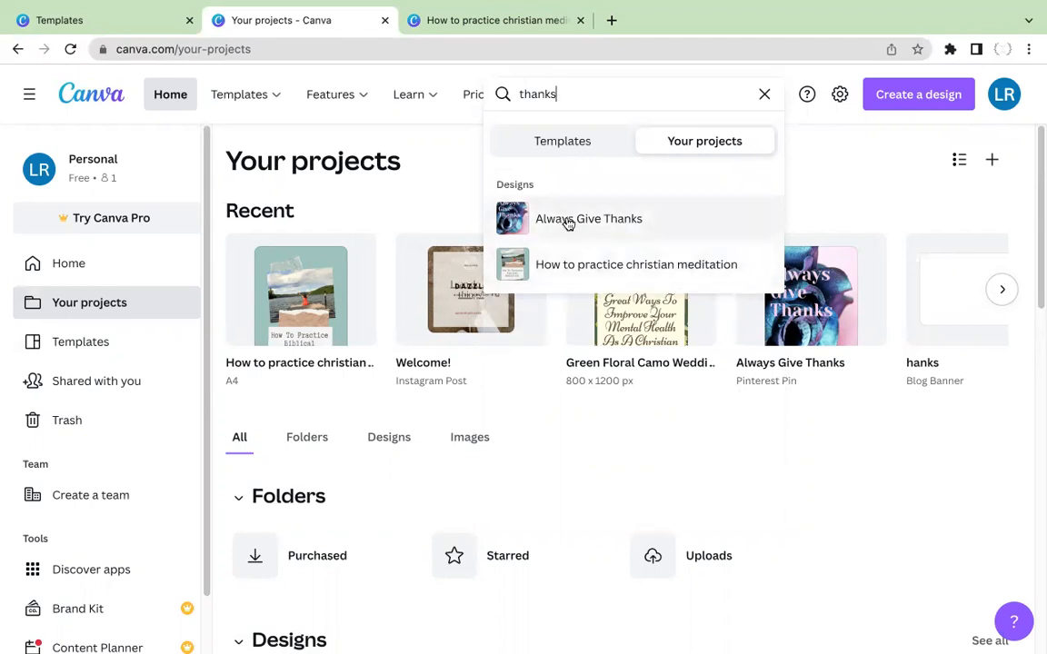
pyautogui.click(578, 143)
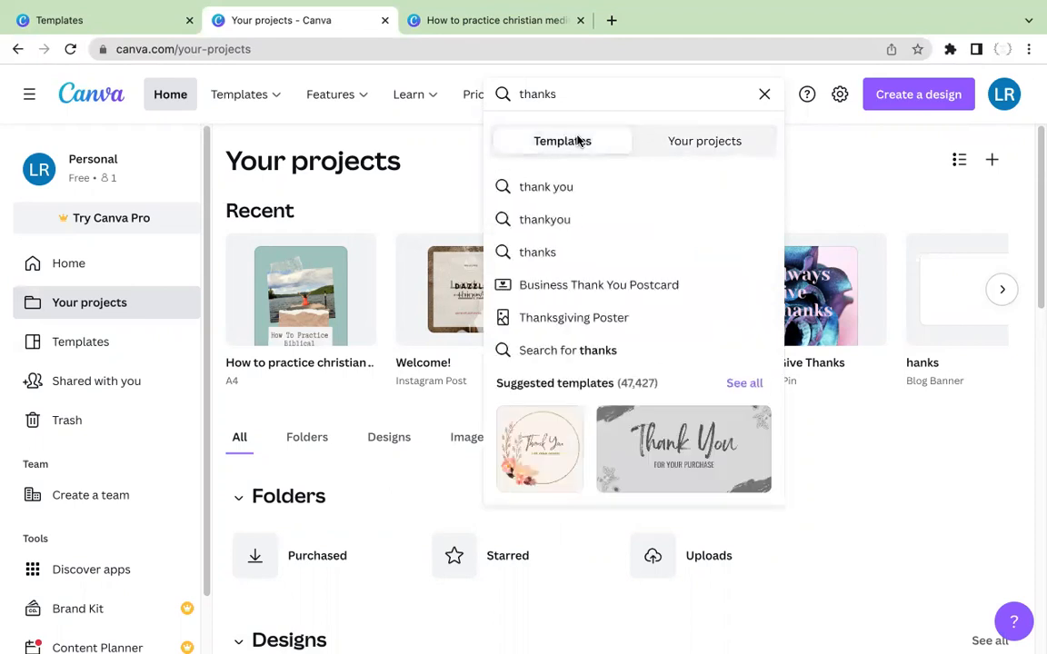
pyautogui.click(718, 148)
pyautogui.click(766, 98)
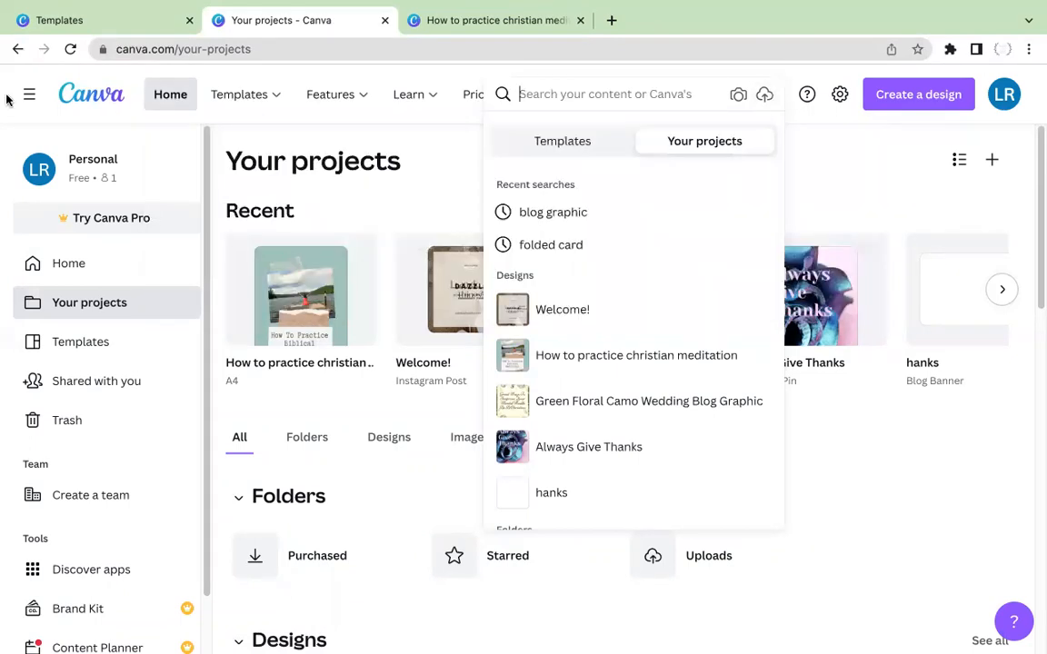
pyautogui.click(818, 187)
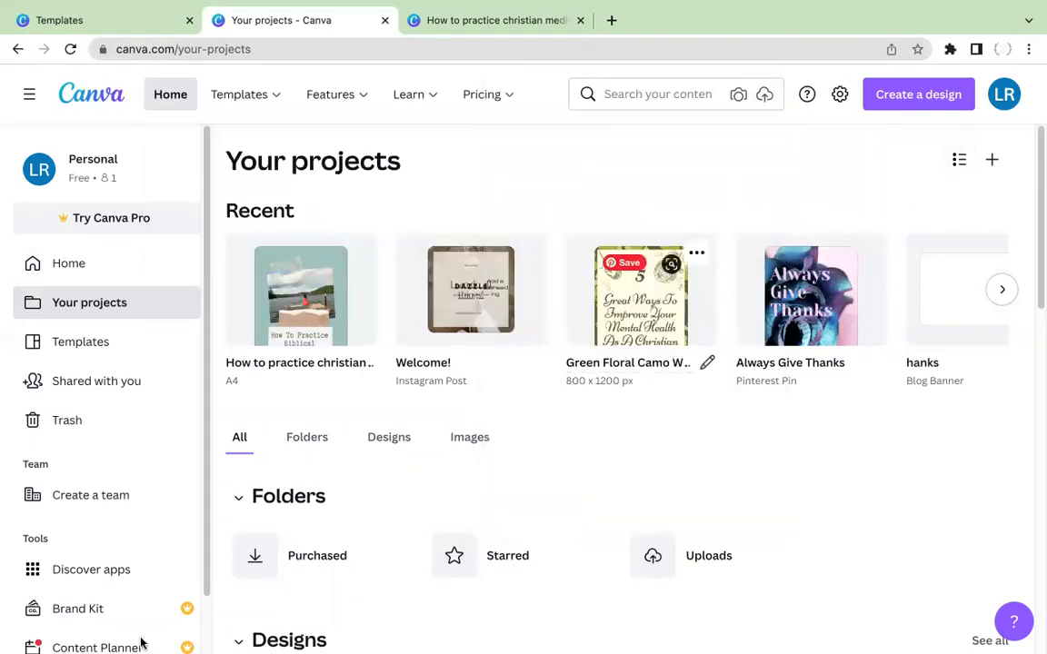
# Open the account settings, return to Your projects and look through the saved folders, designs and images.
pyautogui.click(837, 98)
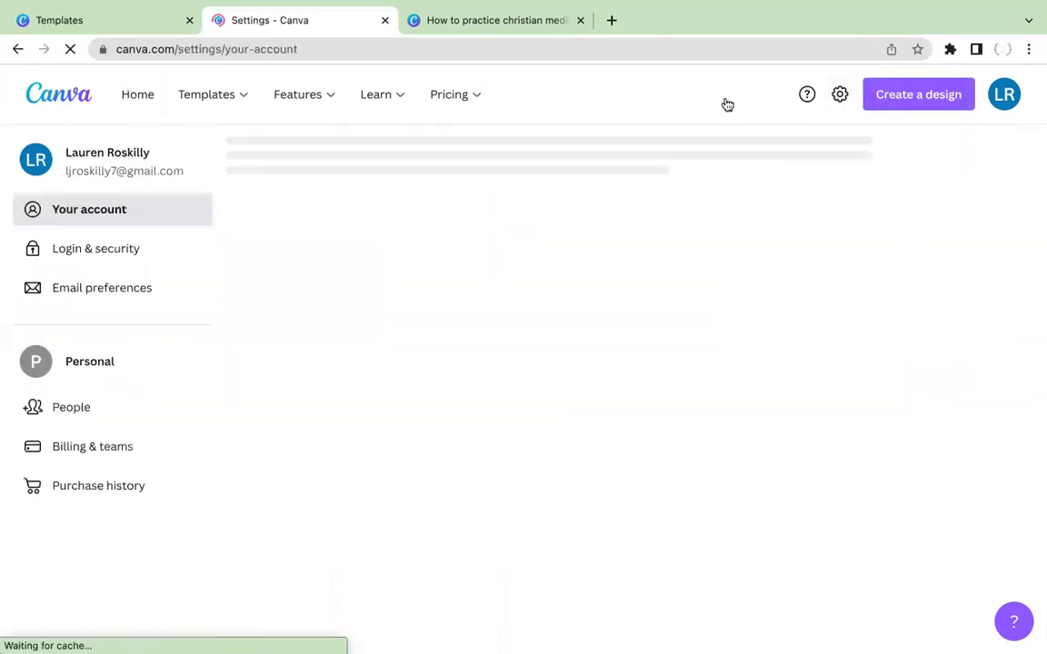
pyautogui.click(18, 51)
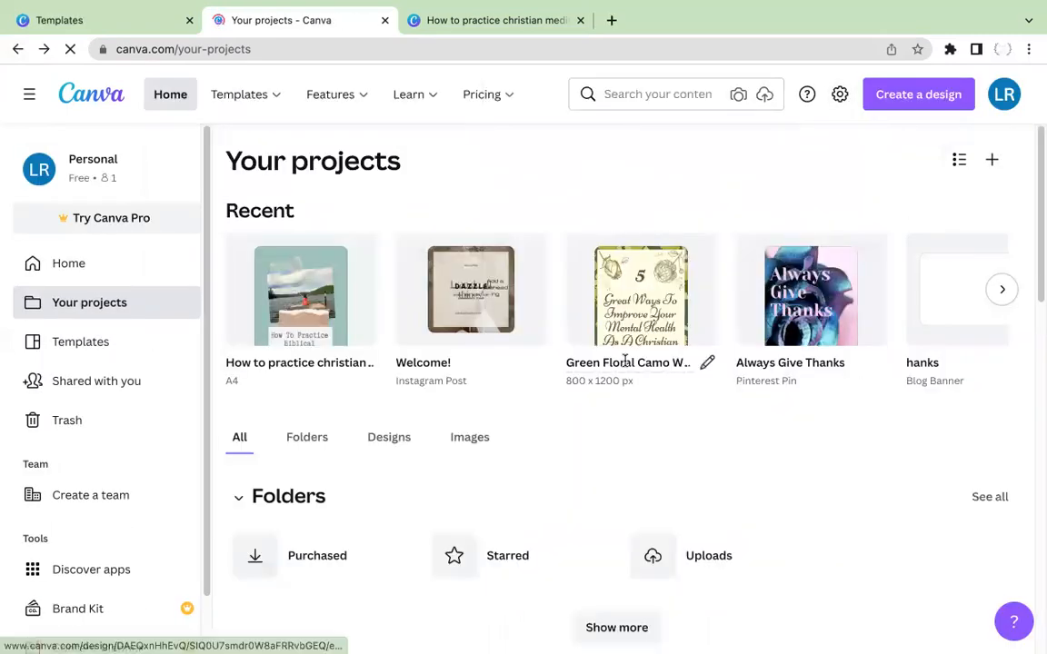
pyautogui.scroll(-1, 614, 365)
pyautogui.scroll(-6, 615, 364)
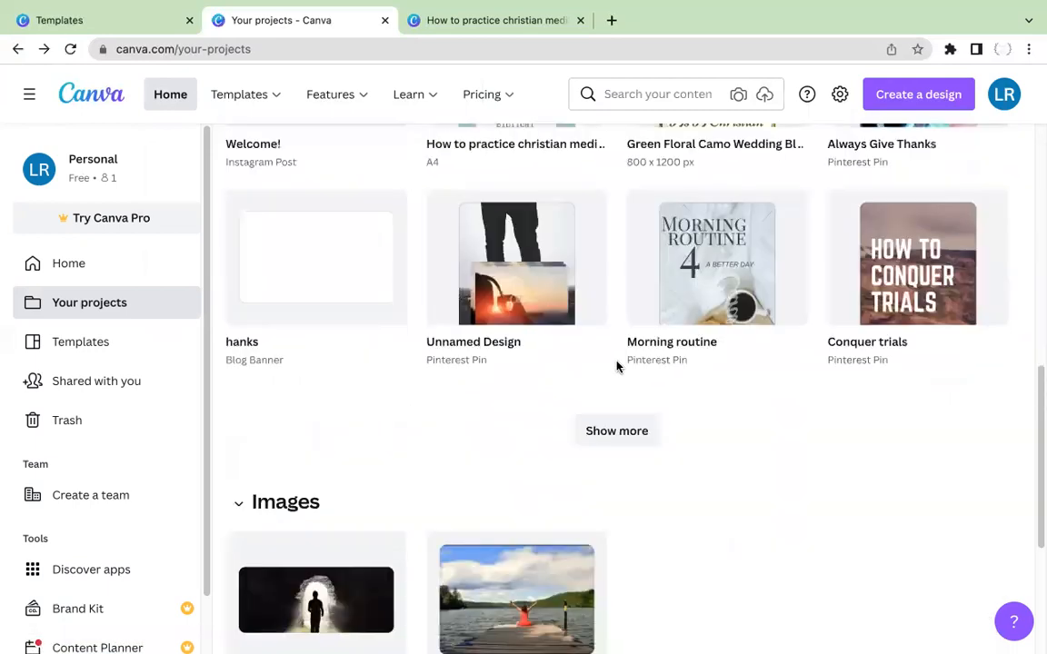
pyautogui.scroll(8, 616, 364)
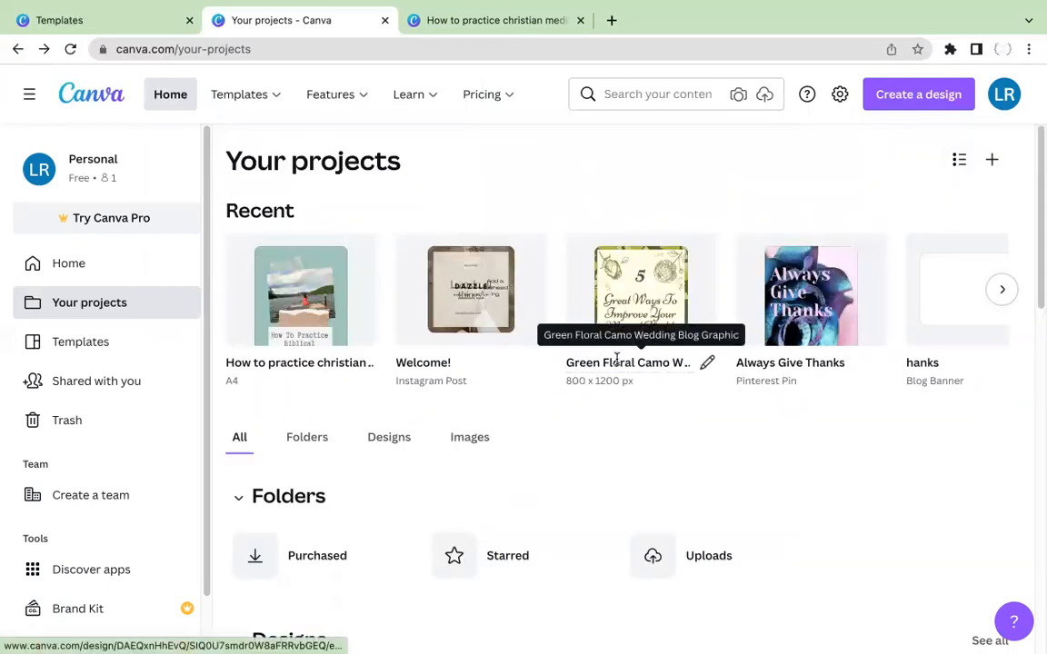